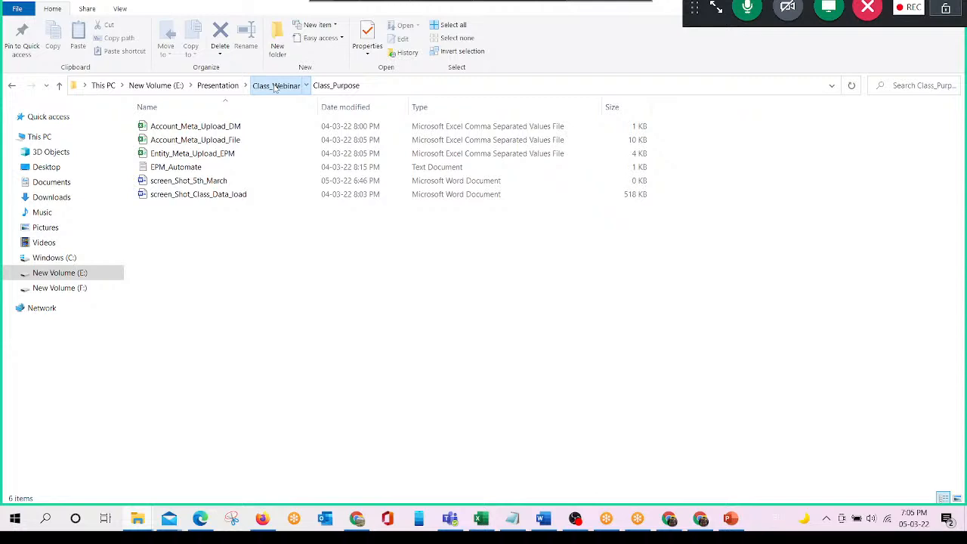
- Switch to EPM Cloud Financial Consolidation and Close and view the Account dimension members under FCCS_Cash And Cash Equivalents
{"action": "key", "text": "alt+Tab"}
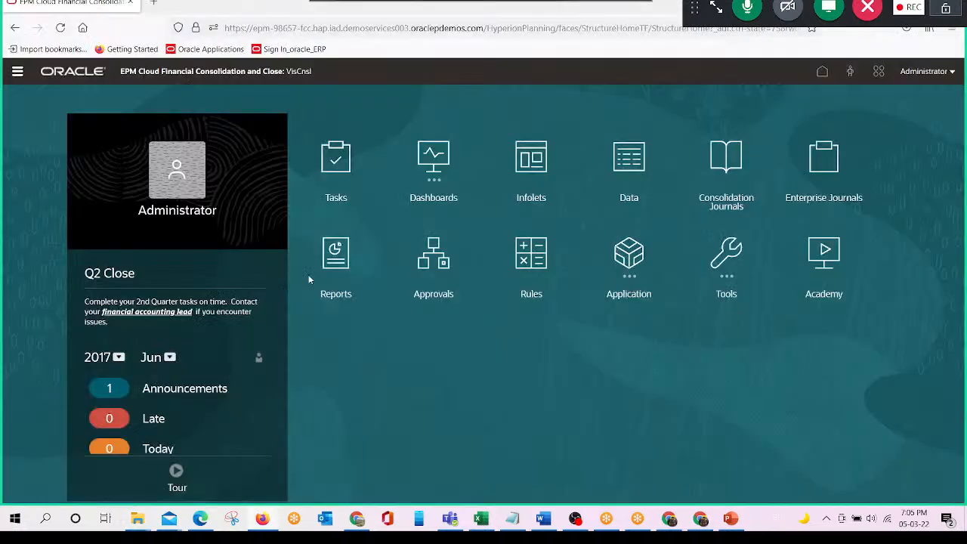
{"action": "left_click", "coordinate": [15, 72]}
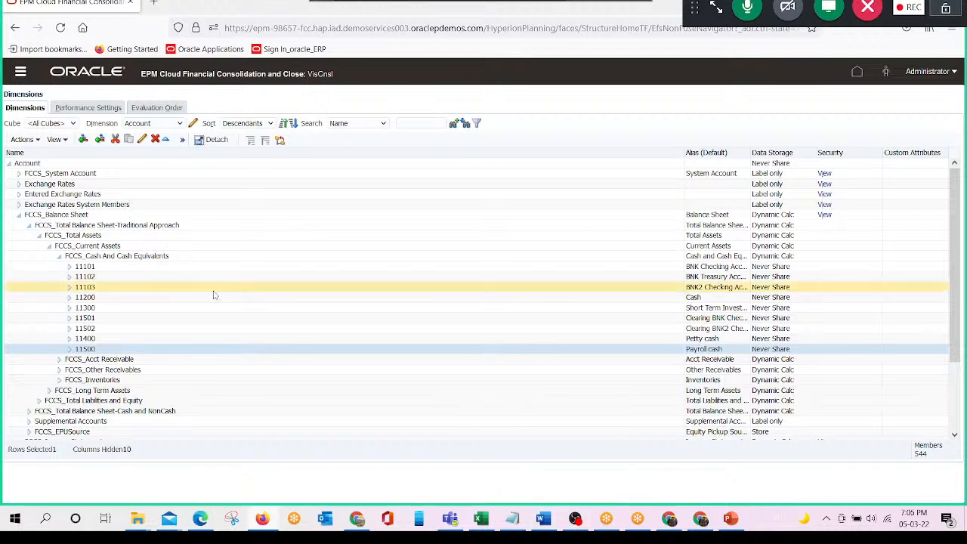
{"action": "left_click", "coordinate": [858, 72]}
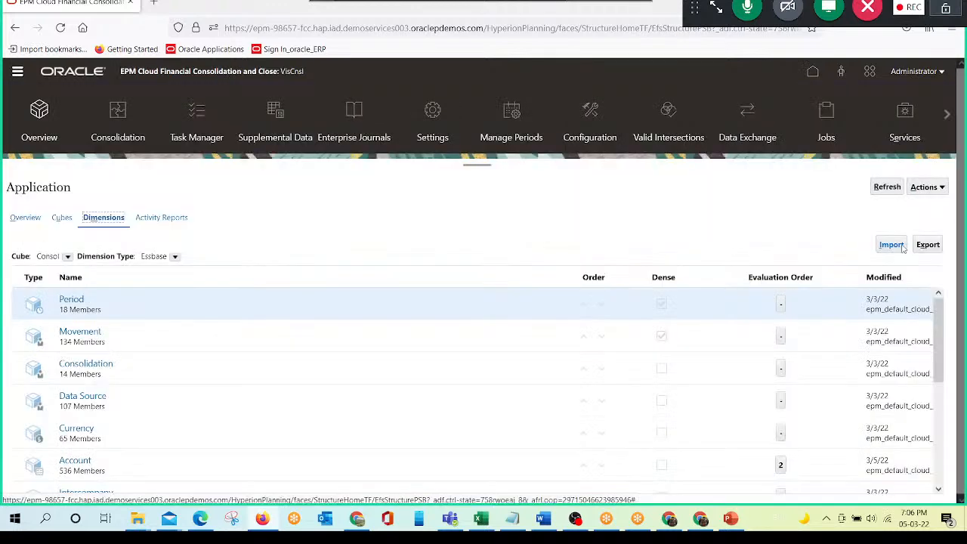
- View the Import Metadata form with its local file and file type options for each dimension, and close it
{"action": "left_click", "coordinate": [891, 245]}
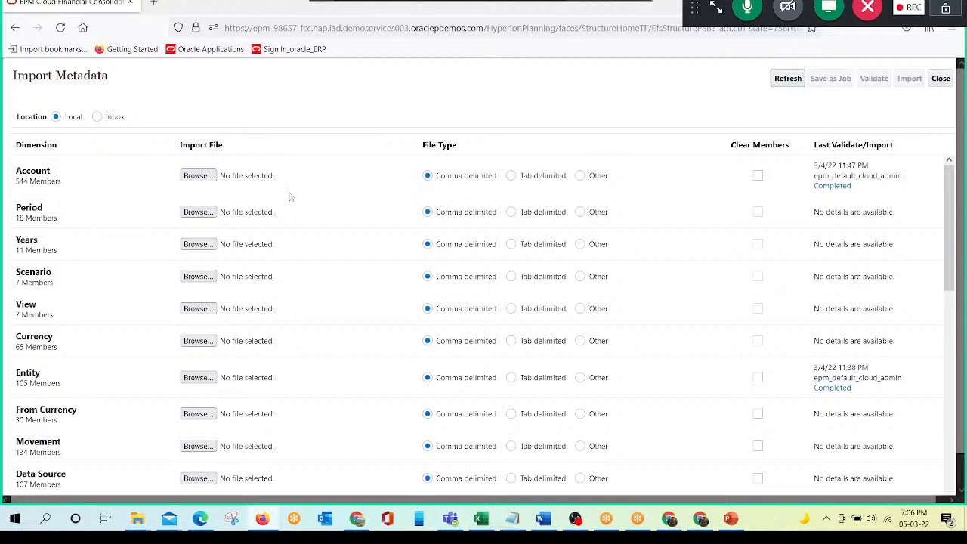
{"action": "left_click", "coordinate": [758, 175]}
{"action": "left_click", "coordinate": [945, 83]}
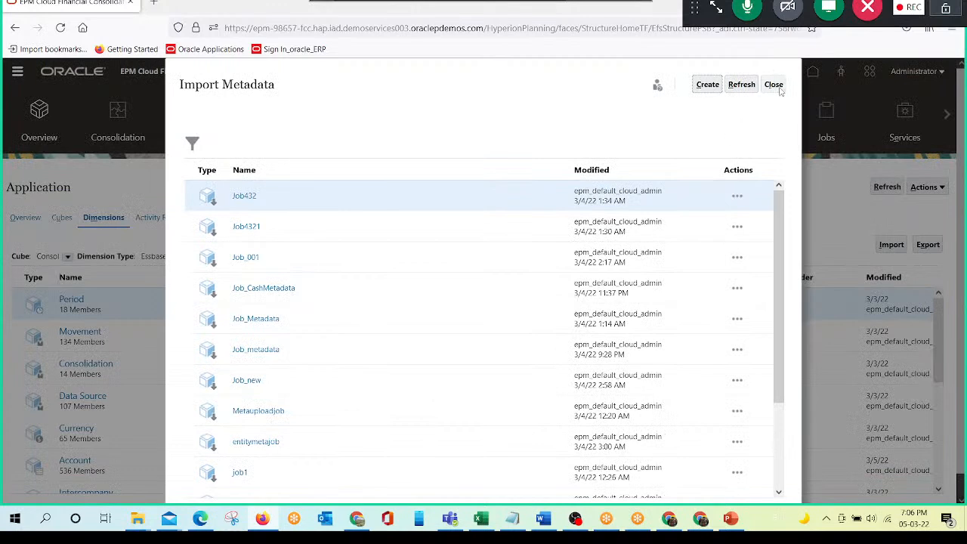
{"action": "left_click", "coordinate": [777, 86]}
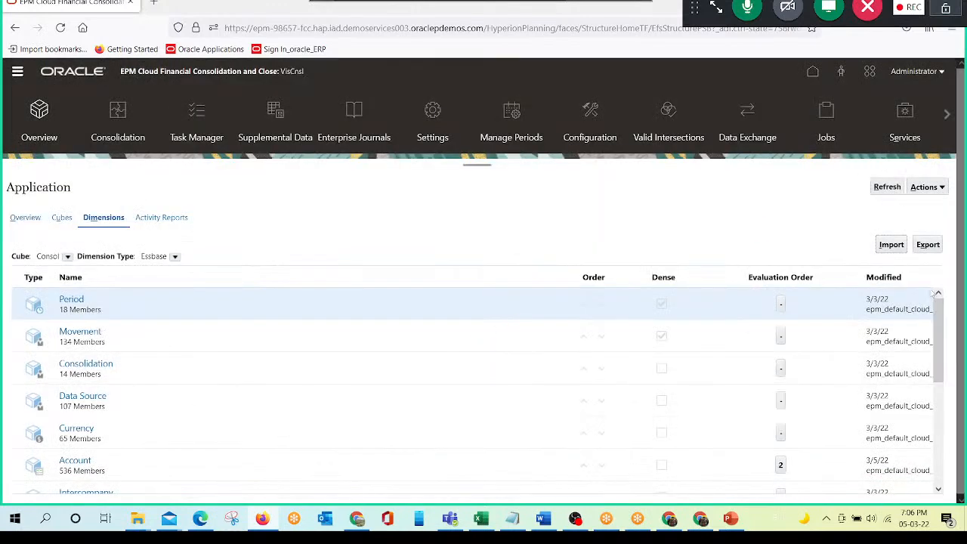
- Export the Account dimension's metadata as a comma-delimited file to the local computer
{"action": "left_click", "coordinate": [929, 246]}
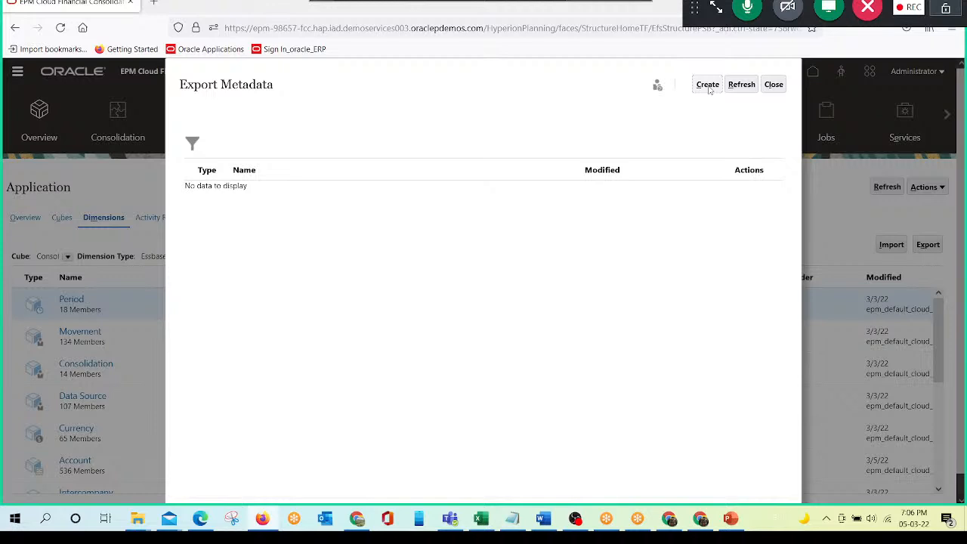
{"action": "left_click", "coordinate": [709, 86]}
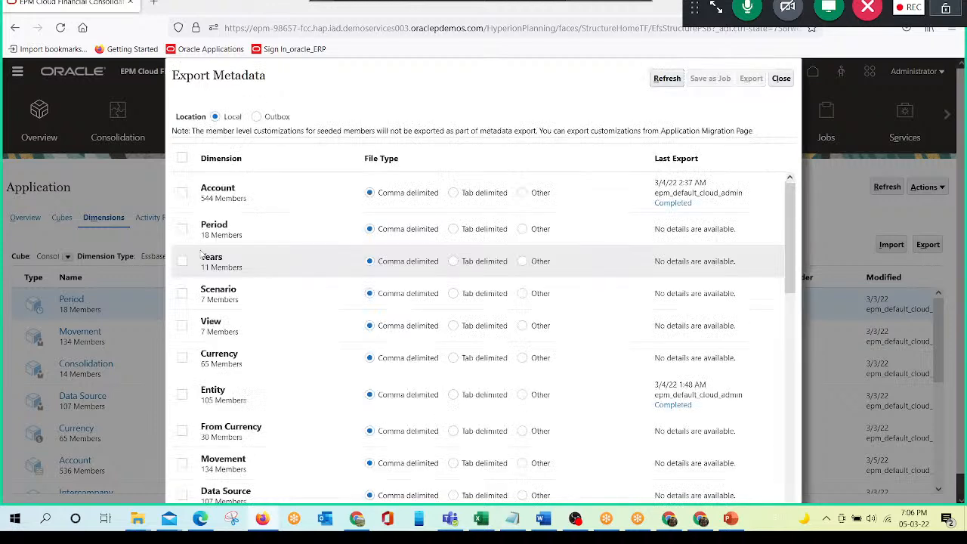
{"action": "left_click", "coordinate": [182, 194]}
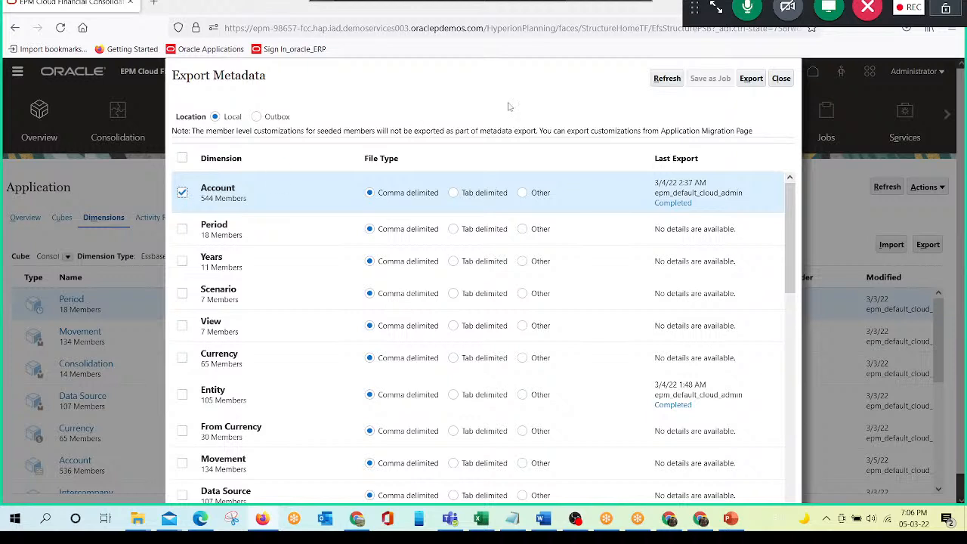
{"action": "left_click", "coordinate": [752, 83]}
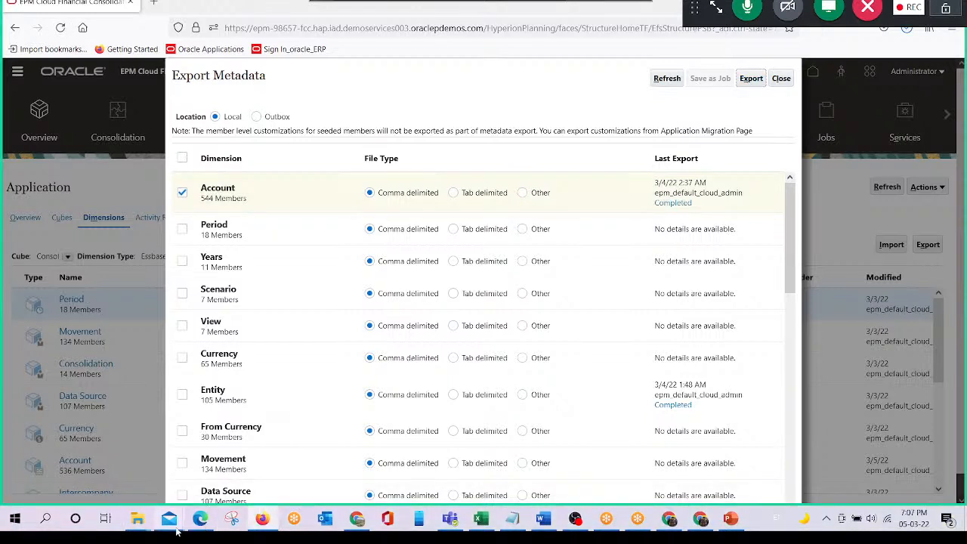
- Open epm_default_cloud_admin_ExportedMetadata_Account.csv in Excel from the exported metadata archive in the Downloads folder
{"action": "left_click", "coordinate": [137, 520]}
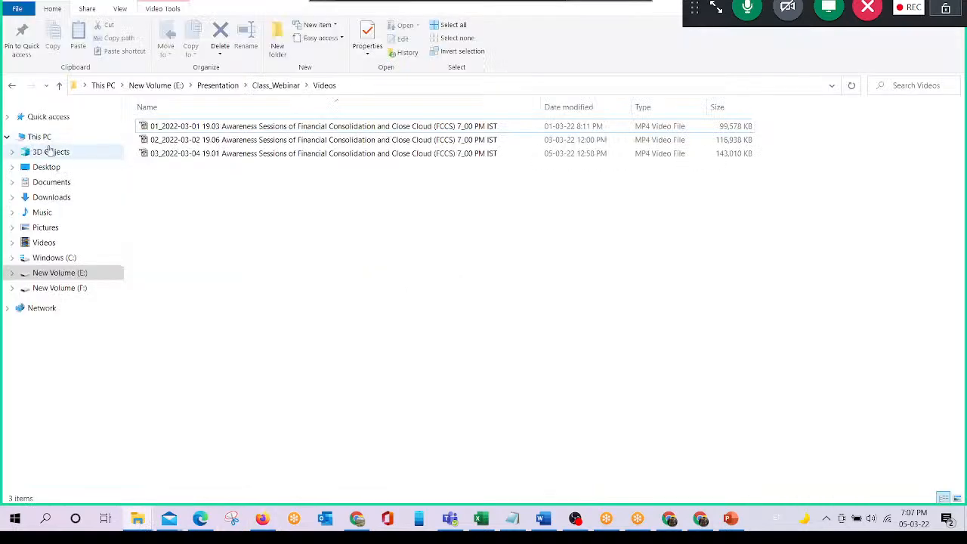
{"action": "left_click", "coordinate": [53, 197]}
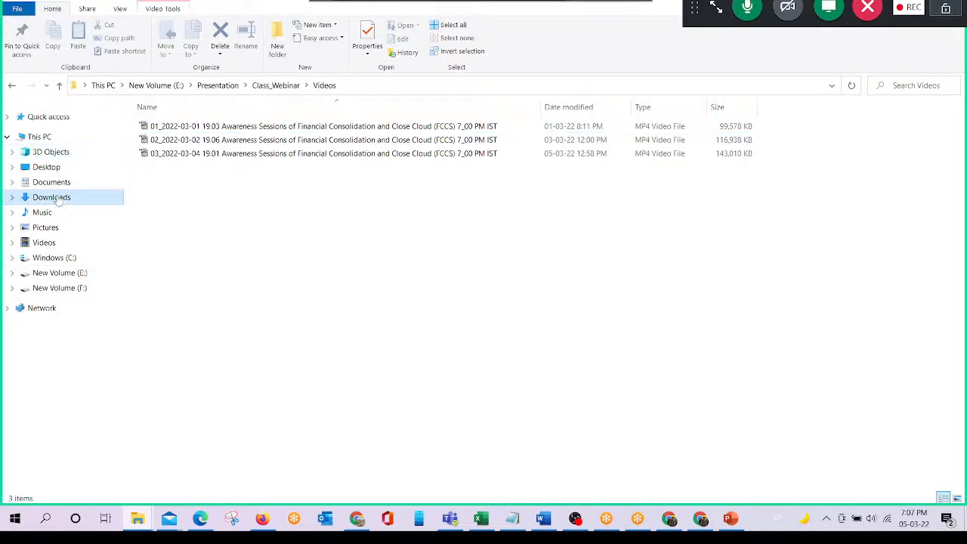
{"action": "left_click", "coordinate": [174, 141]}
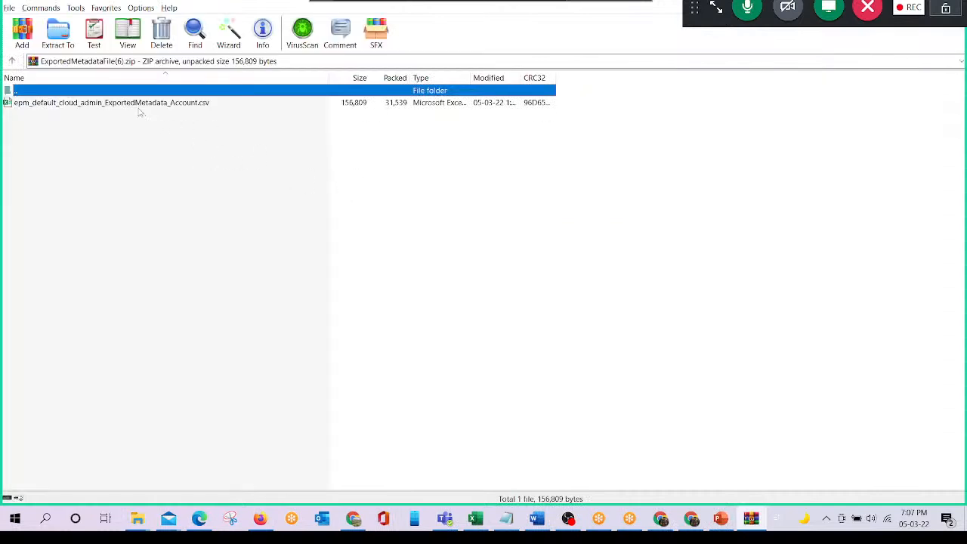
{"action": "left_click", "coordinate": [139, 106]}
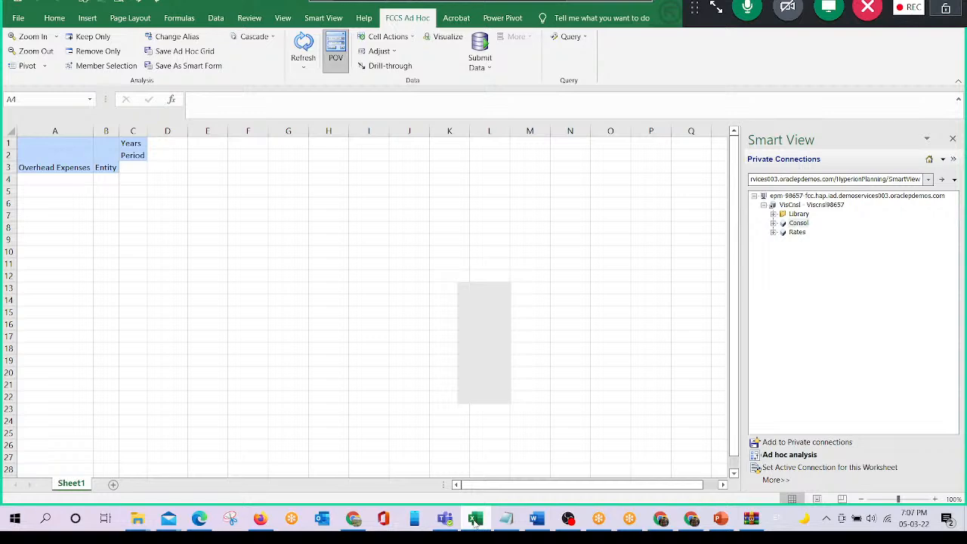
{"action": "left_click", "coordinate": [475, 521]}
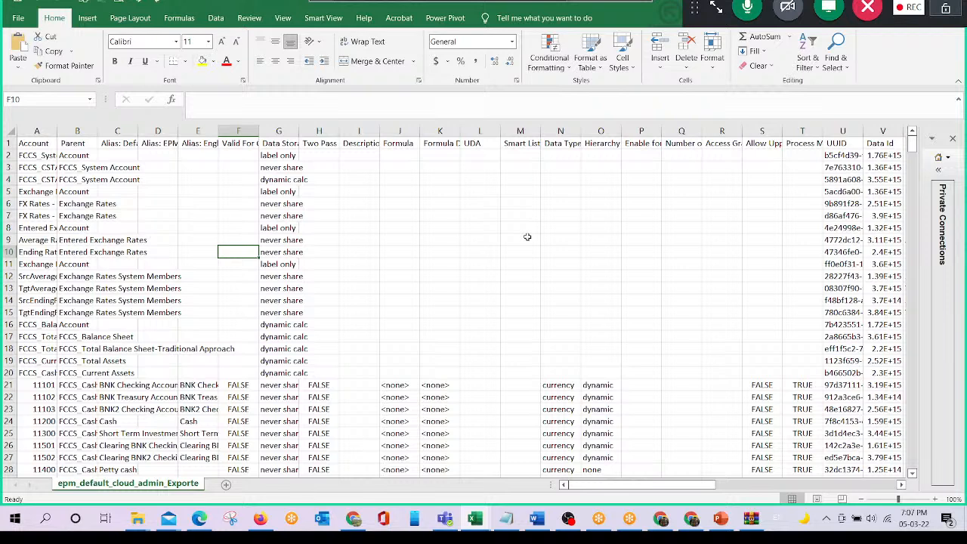
- Examine the account, parent and alias columns of the exported Account metadata across its rows
{"action": "key", "text": "ctrl+Down"}
{"action": "key", "text": "ctrl+Down"}
{"action": "key", "text": "ctrl+Down"}
{"action": "key", "text": "ctrl+Down"}
{"action": "key", "text": "Left"}
{"action": "key", "text": "Left"}
{"action": "key", "text": "Left"}
{"action": "key", "text": "Left"}
{"action": "key", "text": "Right"}
{"action": "key", "text": "Right"}
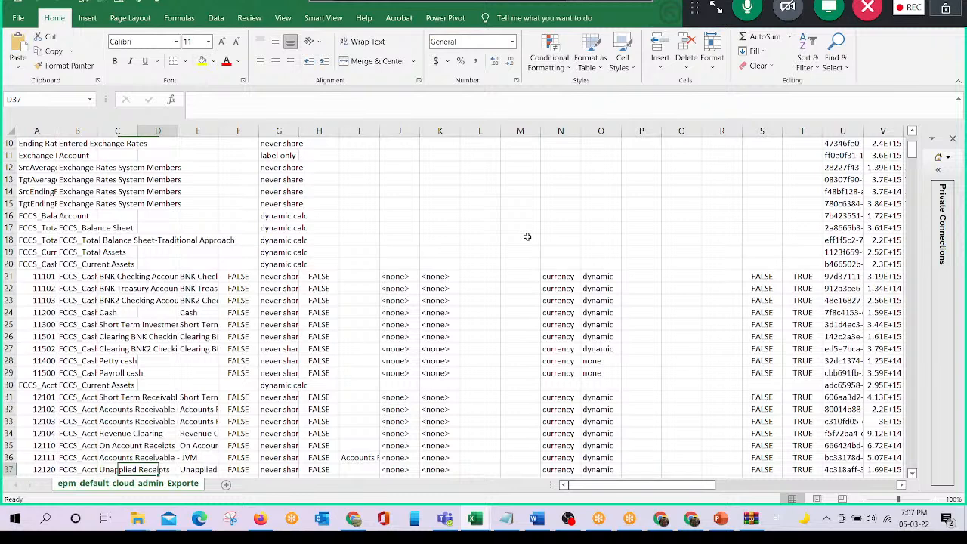
{"action": "key", "text": "Left"}
{"action": "key", "text": "Left"}
{"action": "key", "text": "Left"}
{"action": "key", "text": "ctrl+Up"}
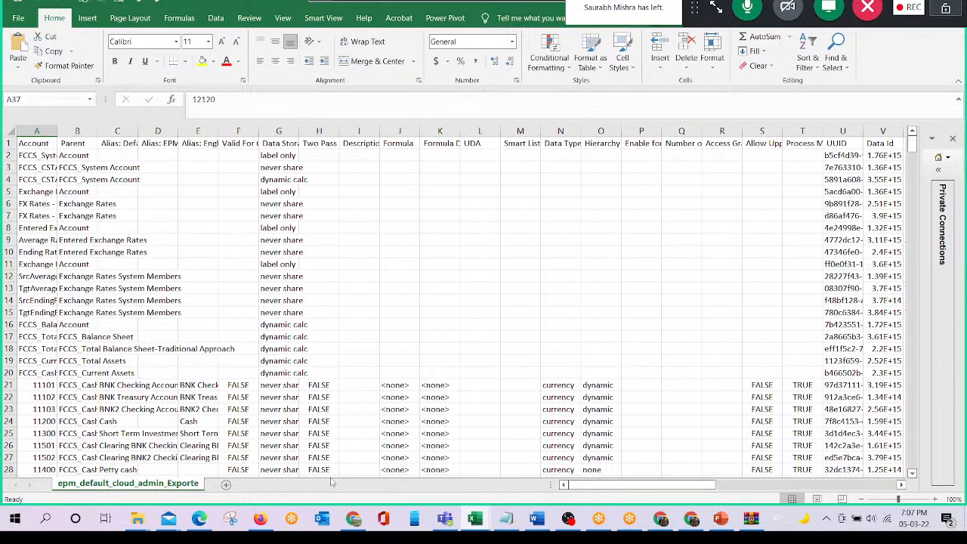
- Open the Account_Meta_Upload_DM and Account_Meta_Upload_File CSV files from the Class_Purpose folder
{"action": "key", "text": "alt+Tab"}
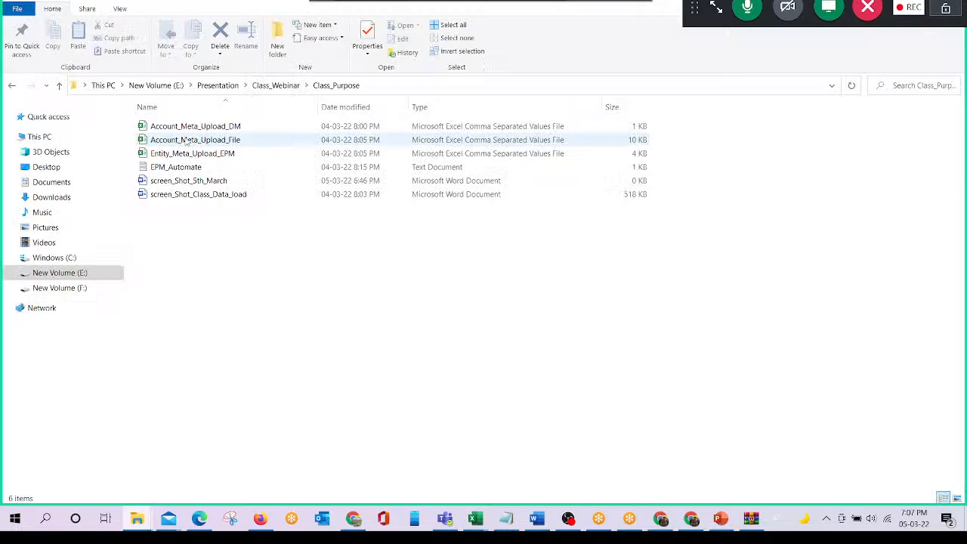
{"action": "left_click", "coordinate": [266, 130]}
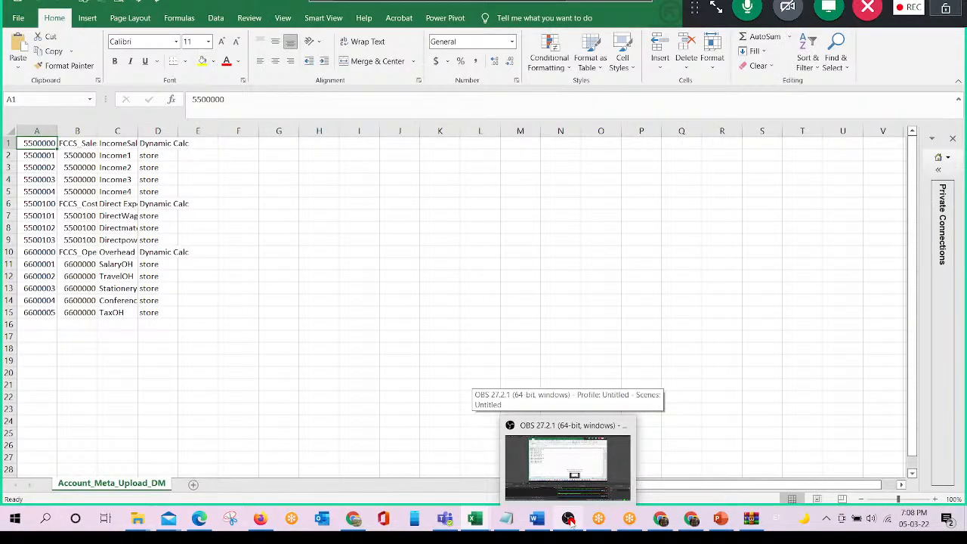
{"action": "mouse_move", "coordinate": [145, 534]}
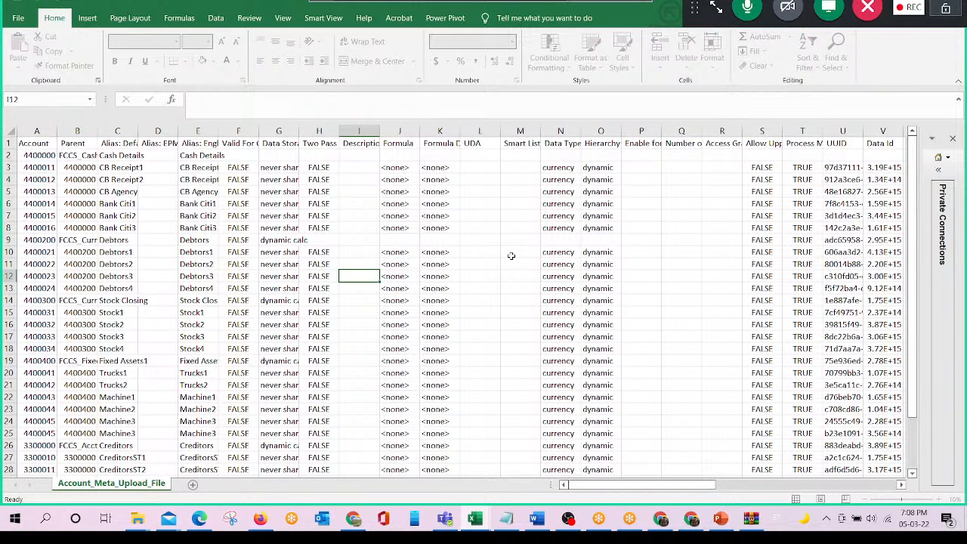
- Widen the Parent and Alias: Default columns of Account_Meta_Upload_File
{"action": "key", "text": "Left"}
{"action": "key", "text": "Left"}
{"action": "key", "text": "Left"}
{"action": "key", "text": "Left"}
{"action": "key", "text": "Left"}
{"action": "key", "text": "Left"}
{"action": "key", "text": "Up"}
{"action": "key", "text": "Up"}
{"action": "key", "text": "Up"}
{"action": "key", "text": "Up"}
{"action": "key", "text": "Up"}
{"action": "key", "text": "Up"}
{"action": "key", "text": "Up"}
{"action": "key", "text": "Up"}
{"action": "key", "text": "Up"}
{"action": "key", "text": "Up"}
{"action": "key", "text": "Left"}
{"action": "key", "text": "Up"}
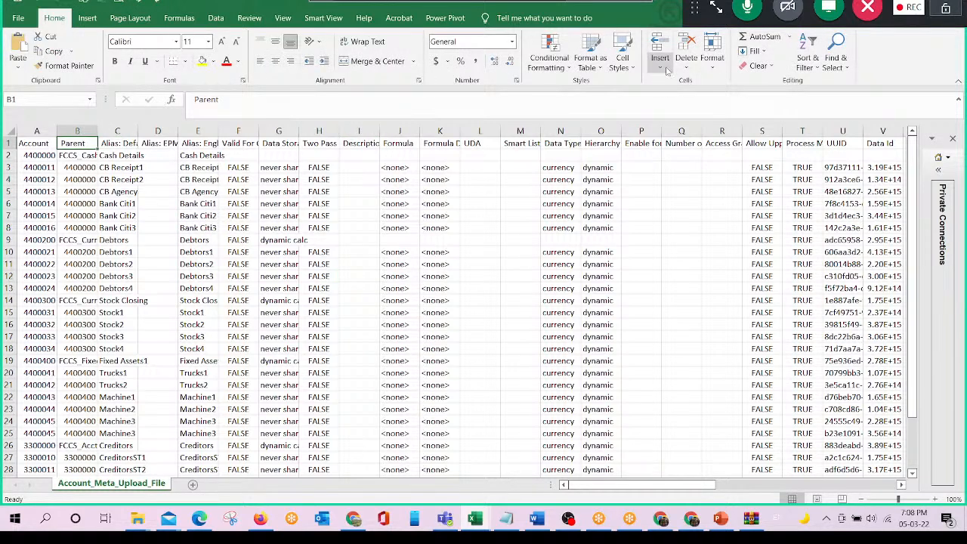
{"action": "key", "text": "Left"}
{"action": "left_click_drag", "start_coordinate": [96, 143], "coordinate": [125, 131]}
{"action": "left_click_drag", "start_coordinate": [165, 132], "coordinate": [230, 132]}
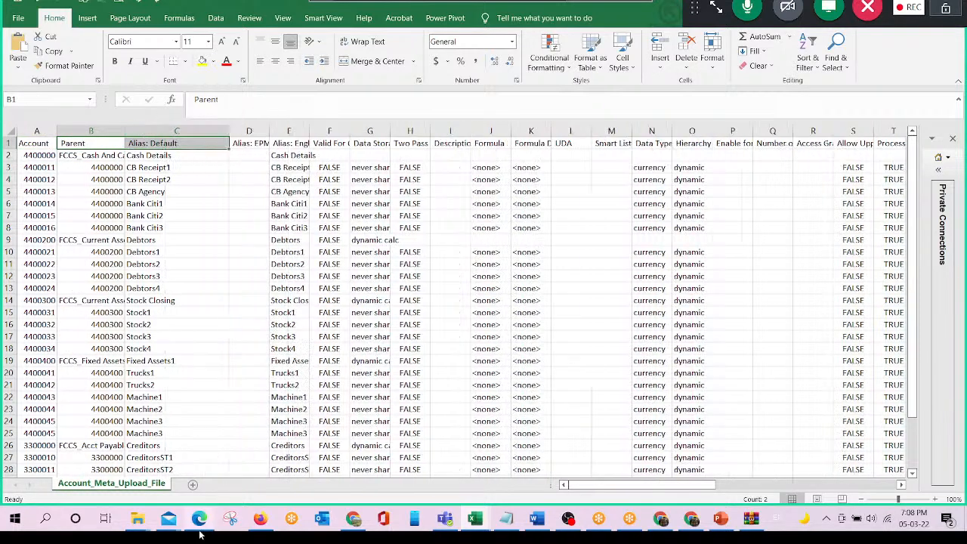
- Switch back to EPM Cloud in the browser and close the Export Metadata form and its job list
{"action": "left_click", "coordinate": [260, 520]}
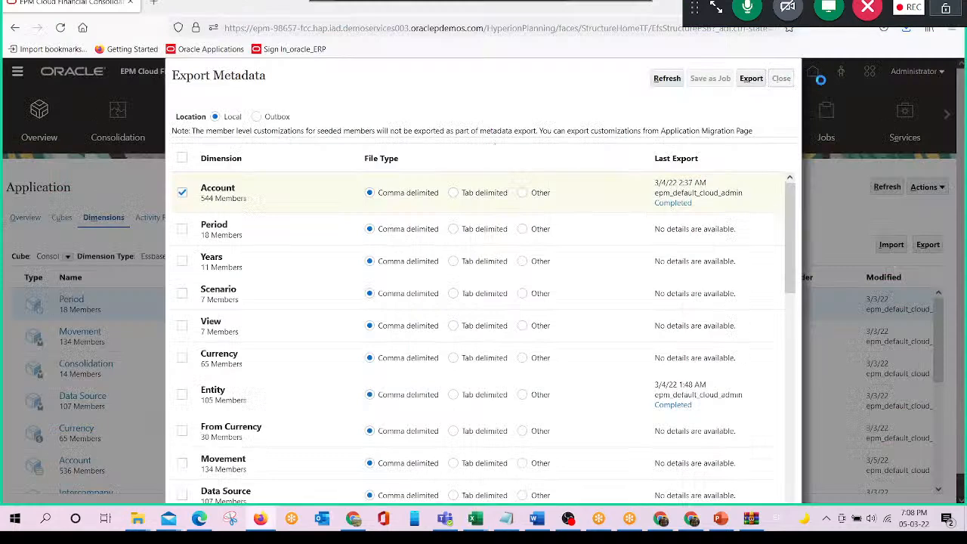
{"action": "left_click", "coordinate": [782, 78]}
{"action": "left_click", "coordinate": [778, 85]}
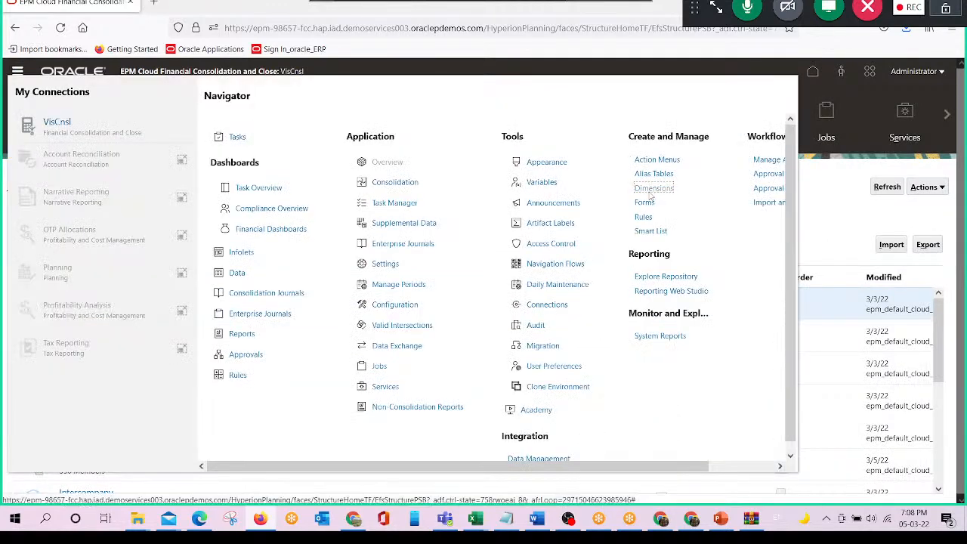
- Open the Account dimension's hierarchy and expand FCCS_Balance Sheet through the Traditional Approach and Total Assets down to the members of FCCS_Current Assets
{"action": "left_click", "coordinate": [651, 189]}
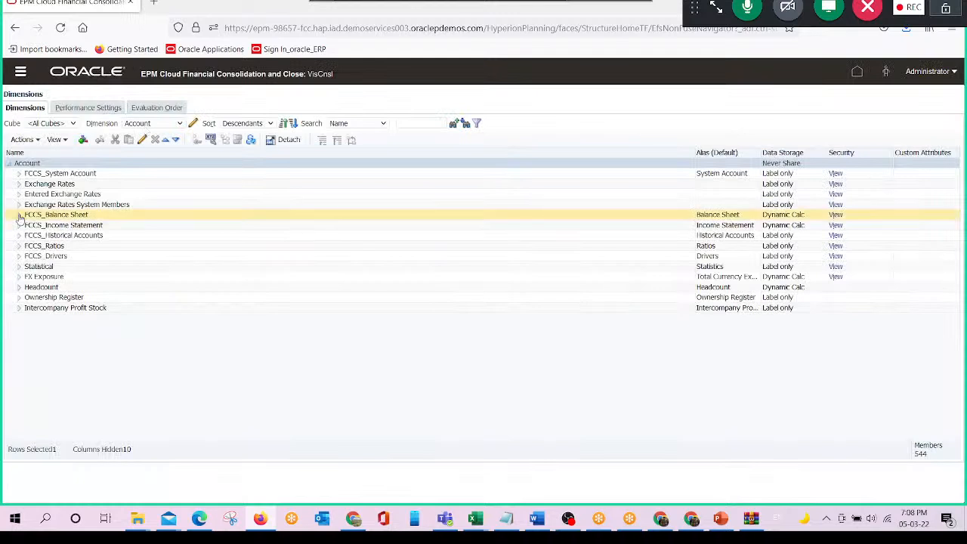
{"action": "left_click", "coordinate": [19, 215]}
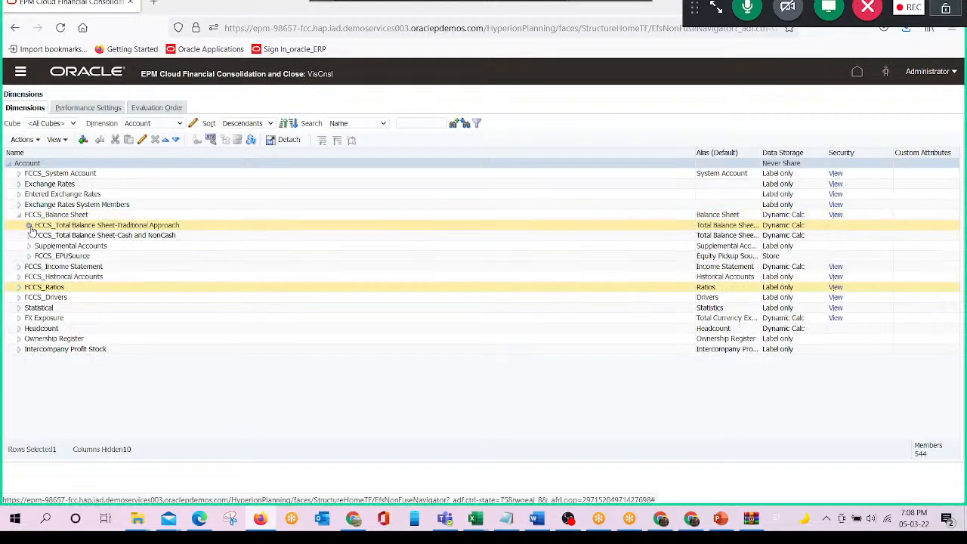
{"action": "left_click", "coordinate": [29, 226]}
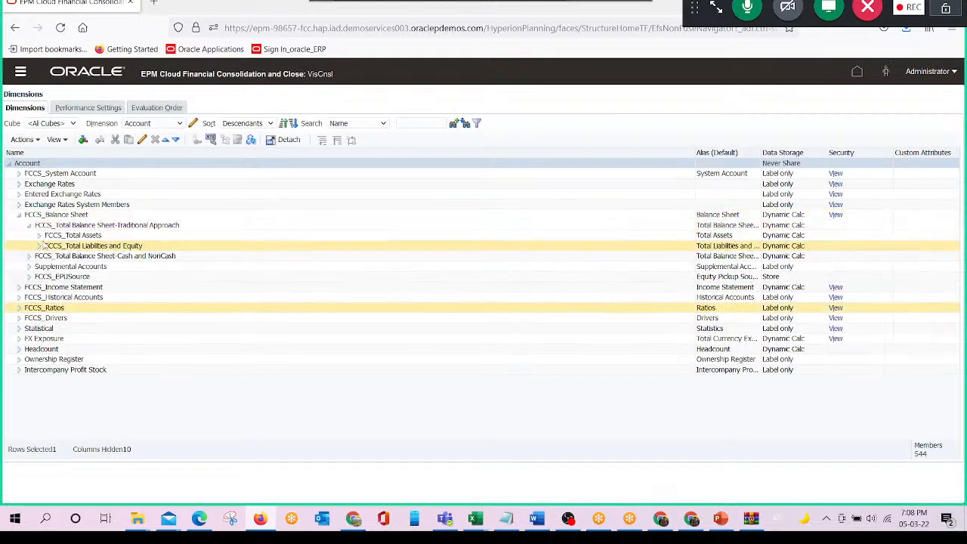
{"action": "left_click", "coordinate": [39, 235]}
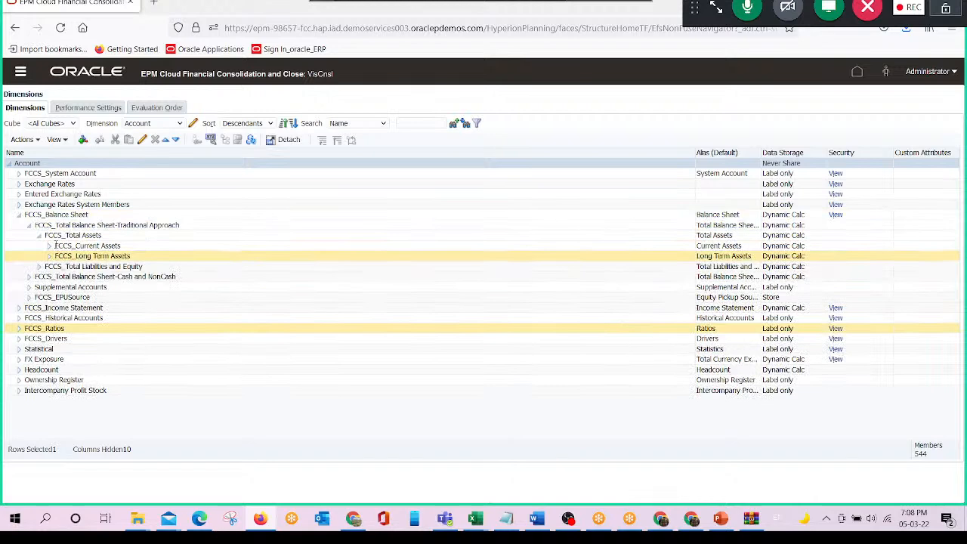
{"action": "left_click", "coordinate": [48, 246]}
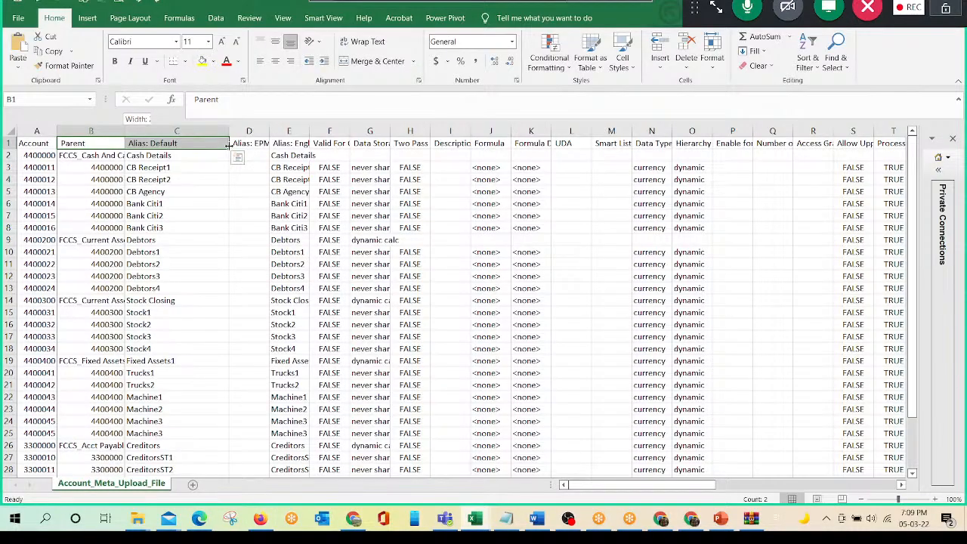
- Widen the Parent column of Account_Meta_Upload_File in Excel and review the account, parent and alias of the first member rows
{"action": "left_click_drag", "start_coordinate": [229, 145], "coordinate": [248, 145]}
{"action": "left_click", "coordinate": [198, 155]}
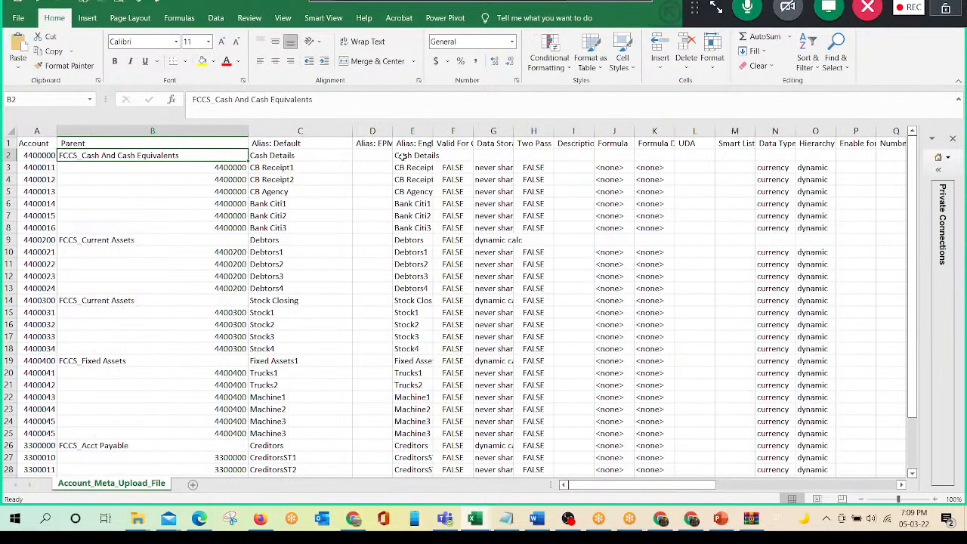
{"action": "key", "text": "Left"}
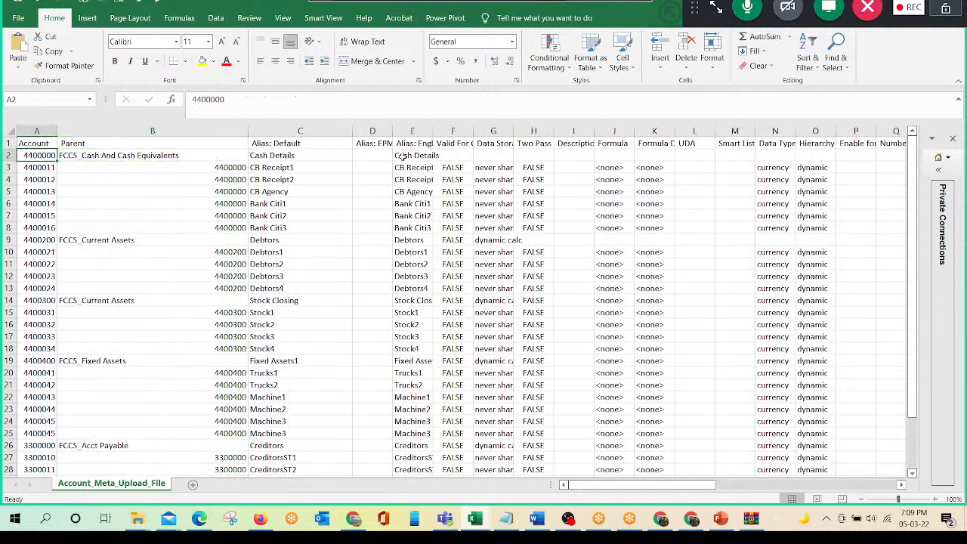
{"action": "key", "text": "Right"}
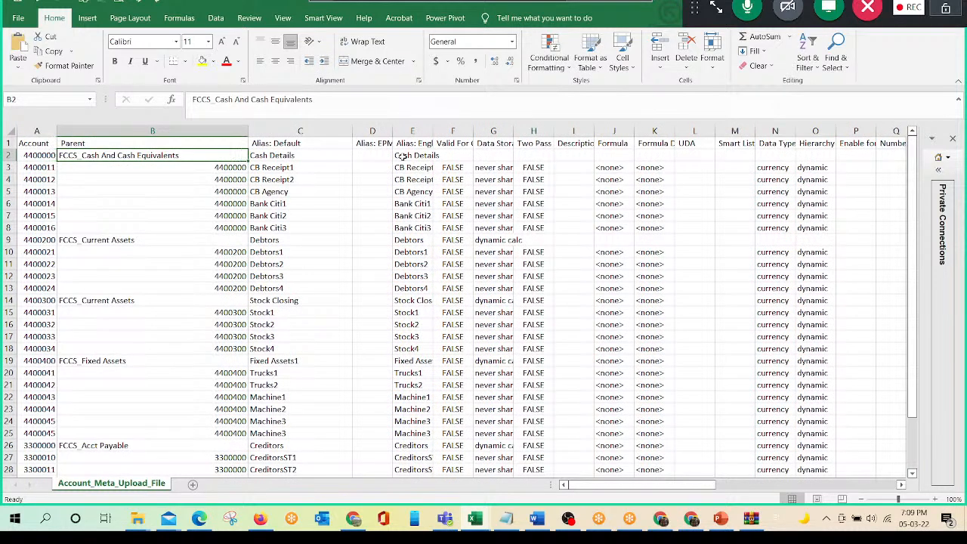
{"action": "key", "text": "Left"}
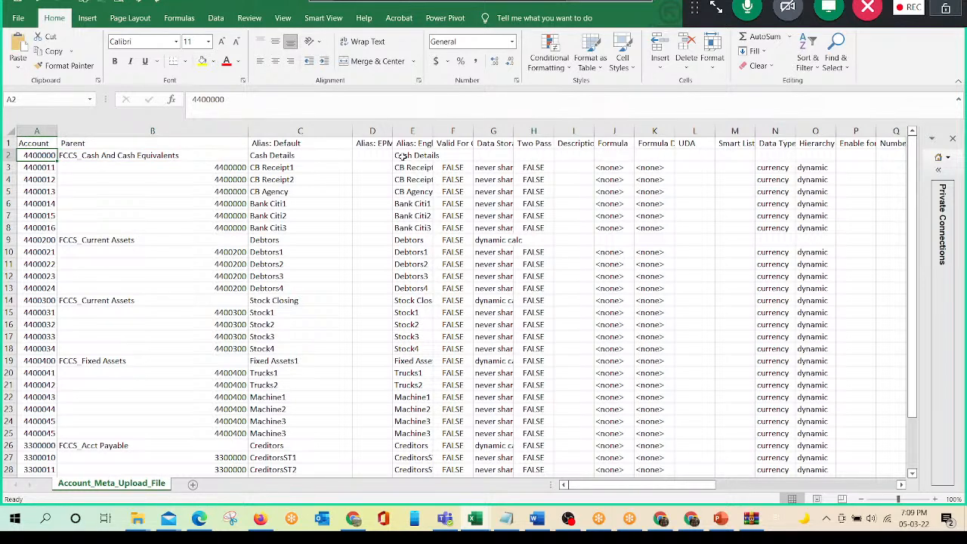
{"action": "key", "text": "Right"}
{"action": "key", "text": "Right"}
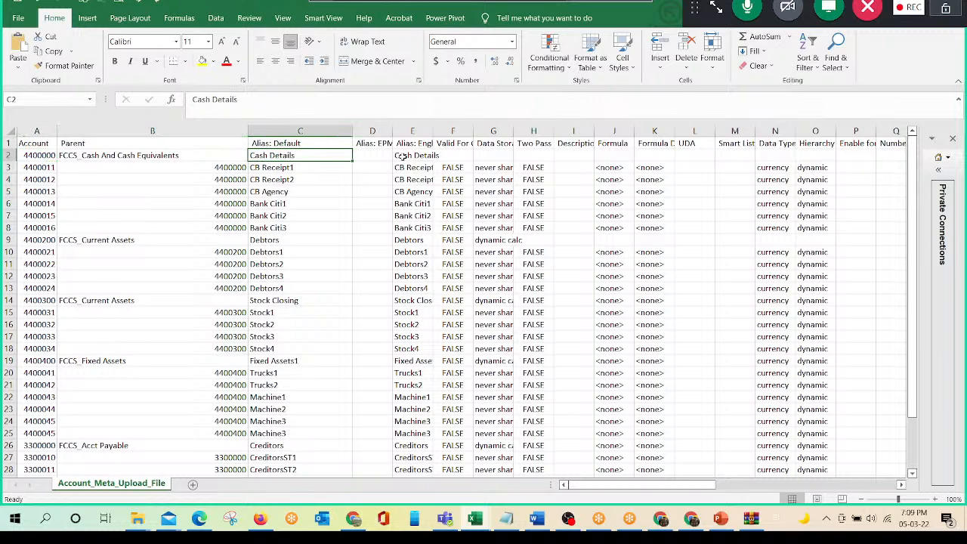
{"action": "key", "text": "Down"}
{"action": "key", "text": "Home"}
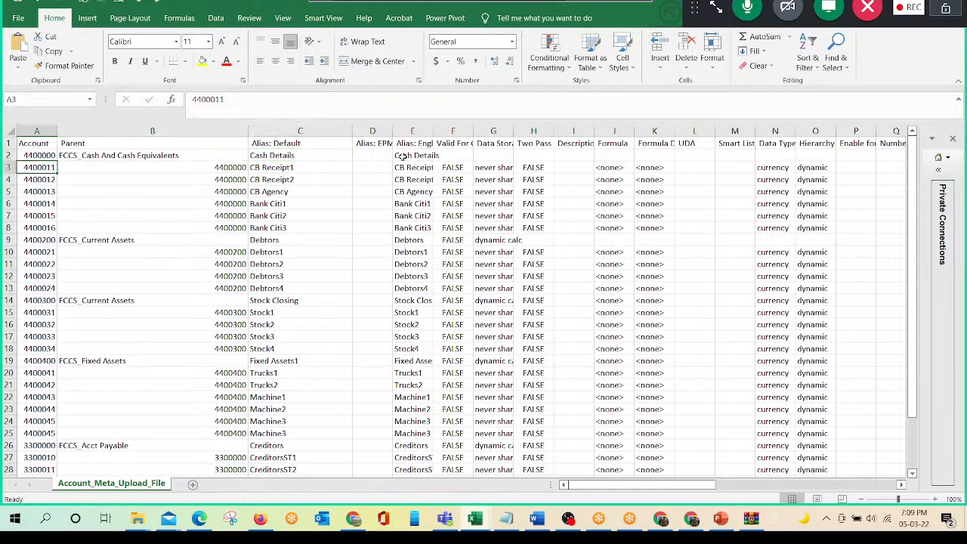
- Make the account codes 4400011 through 4400016 under the Cash Details member bold
{"action": "key", "text": "shift+Down"}
{"action": "key", "text": "shift+Down"}
{"action": "key", "text": "shift+Down"}
{"action": "key", "text": "shift+Down"}
{"action": "key", "text": "shift+Down"}
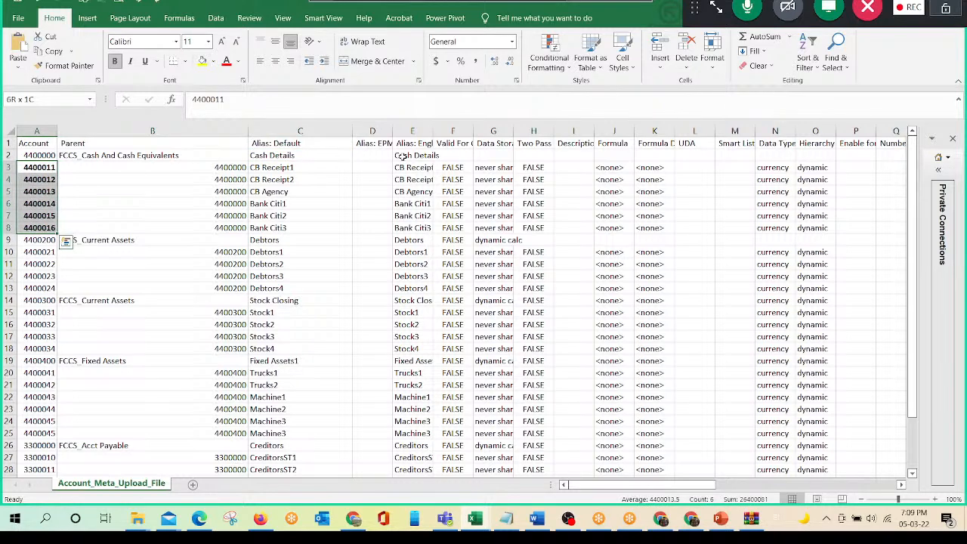
{"action": "key", "text": "Right"}
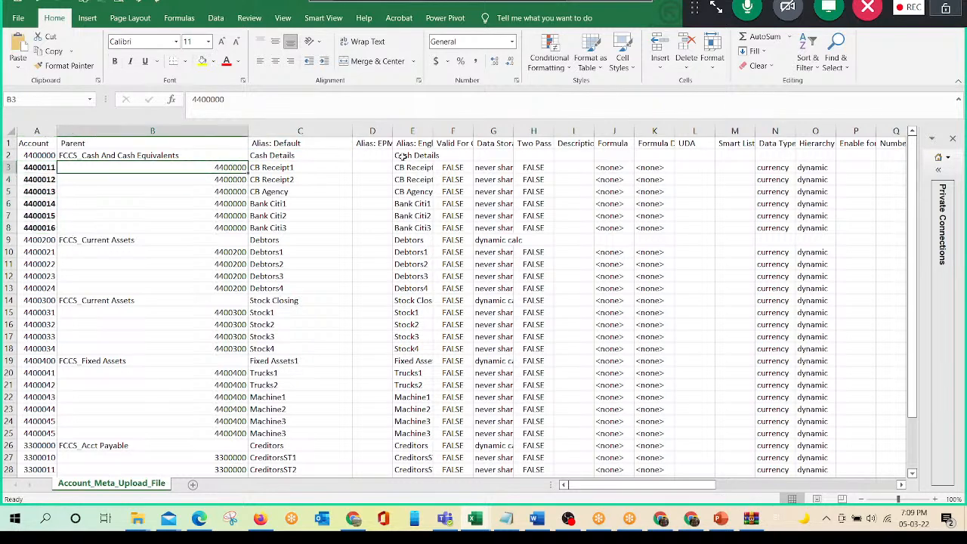
{"action": "key", "text": "Left"}
{"action": "key", "text": "Down"}
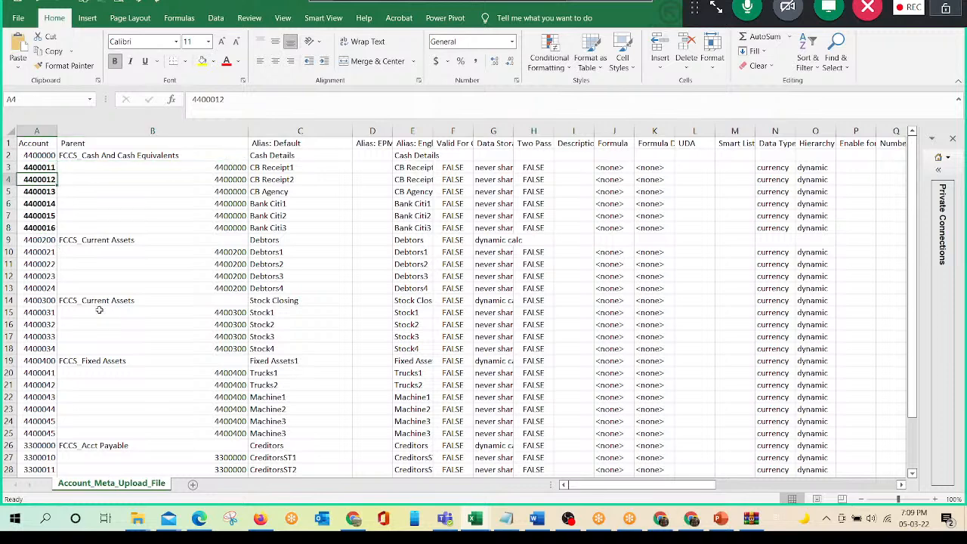
- Make the account code 4400300 of the Stock Closing row bold
{"action": "left_click", "coordinate": [302, 300]}
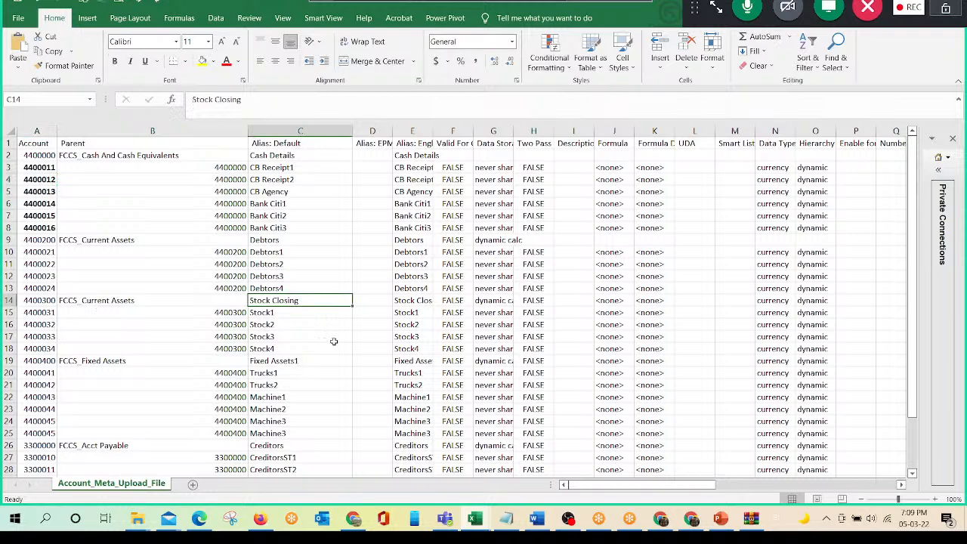
{"action": "key", "text": "Left"}
{"action": "key", "text": "Left"}
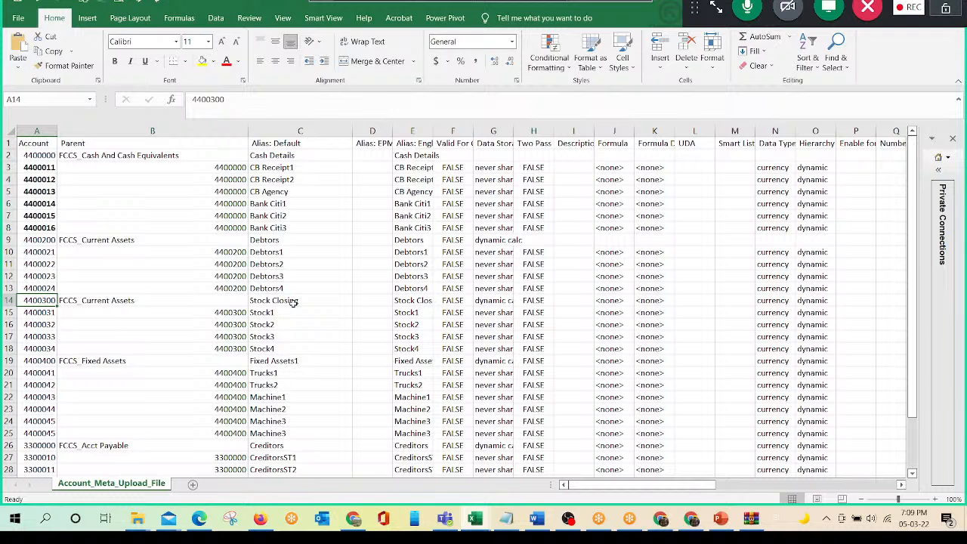
{"action": "scroll", "coordinate": [120, 397], "scroll_direction": "down", "scroll_amount": 3}
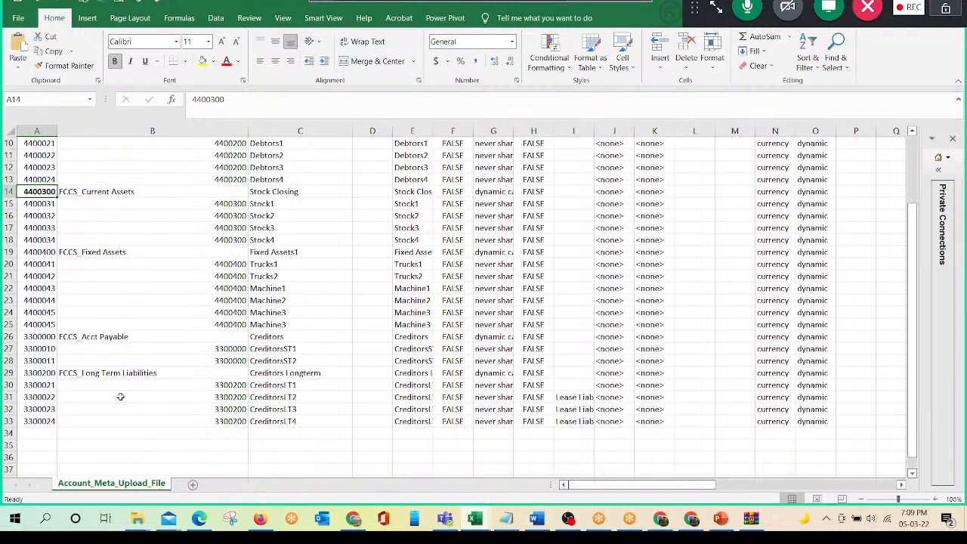
- Bold the parent names FCCS_Long Term Liabilities, FCCS_Acct Payable and FCCS_Fixed Assets in the Parent column
{"action": "left_click", "coordinate": [121, 373]}
{"action": "scroll", "coordinate": [366, 301], "scroll_direction": "down", "scroll_amount": 2}
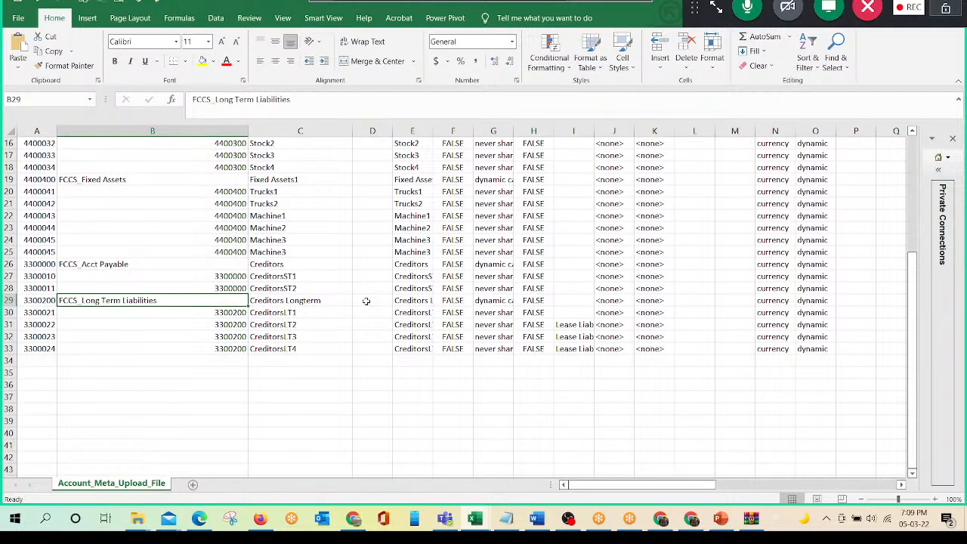
{"action": "key", "text": "ctrl+b"}
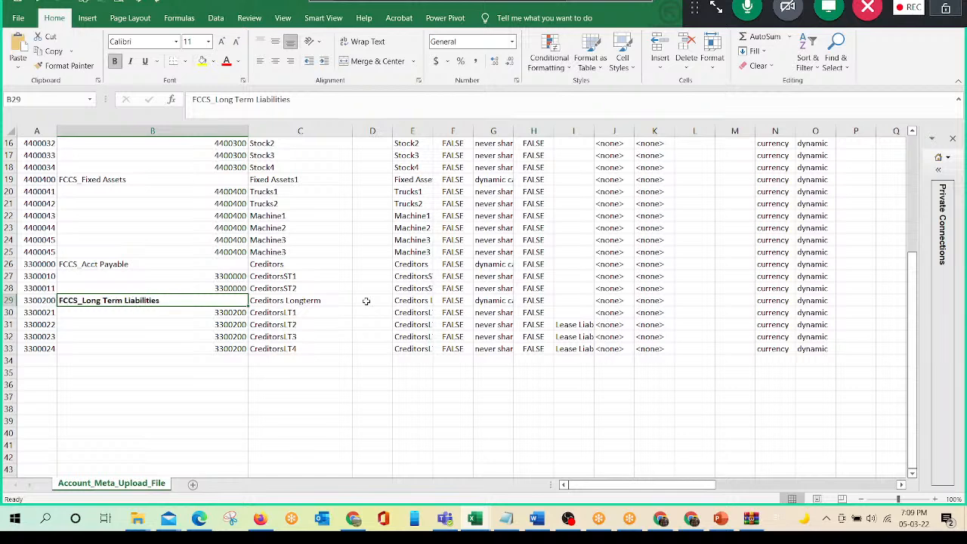
{"action": "left_click", "coordinate": [115, 266]}
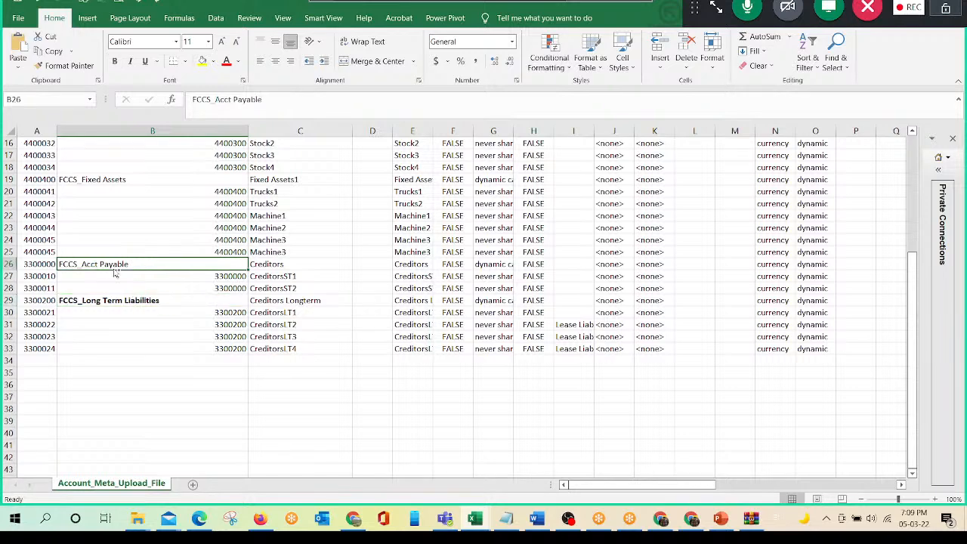
{"action": "key", "text": "ctrl+b"}
{"action": "key", "text": "Up"}
{"action": "key", "text": "Up"}
{"action": "key", "text": "Up"}
{"action": "key", "text": "Up"}
{"action": "key", "text": "Up"}
{"action": "key", "text": "Up"}
{"action": "key", "text": "Up"}
{"action": "key", "text": "ctrl+b"}
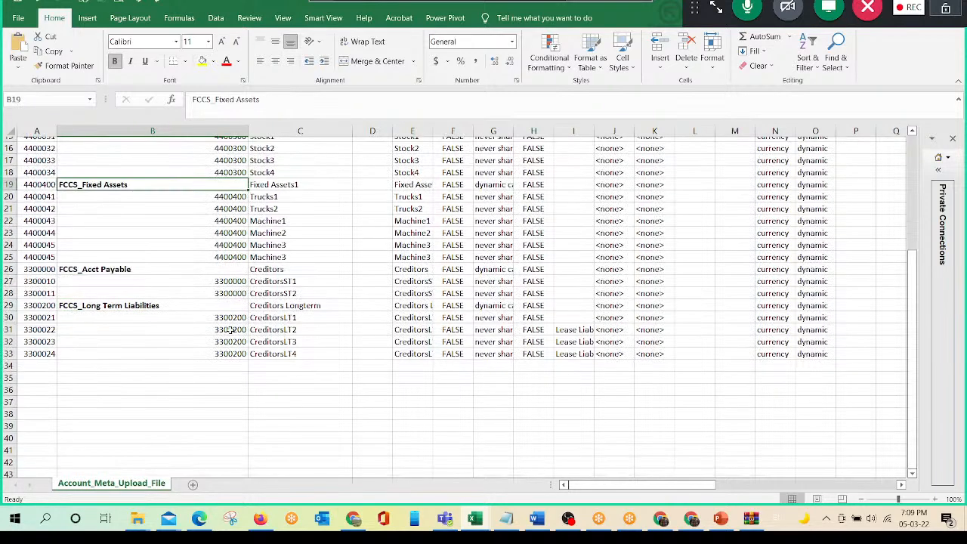
{"action": "scroll", "coordinate": [233, 331], "scroll_direction": "up", "scroll_amount": 5}
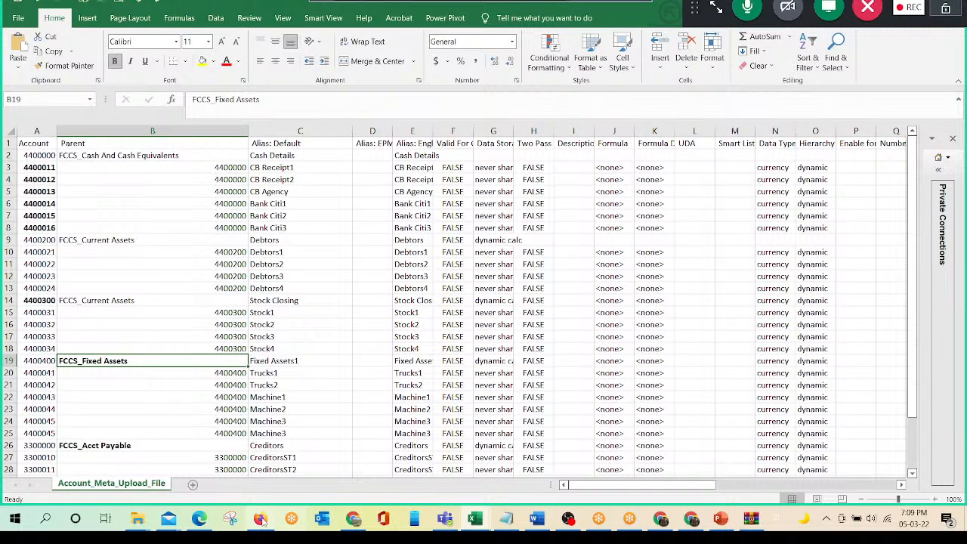
- Switch to EPM Cloud in the browser and capture a screen snip of the expanded Account dimension hierarchy
{"action": "left_click", "coordinate": [260, 519]}
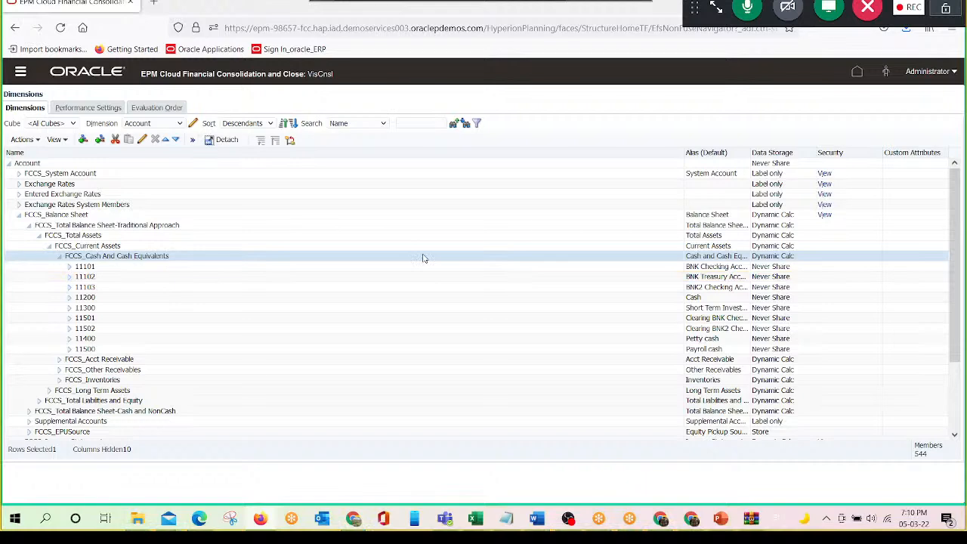
{"action": "key", "text": "super+shift+s"}
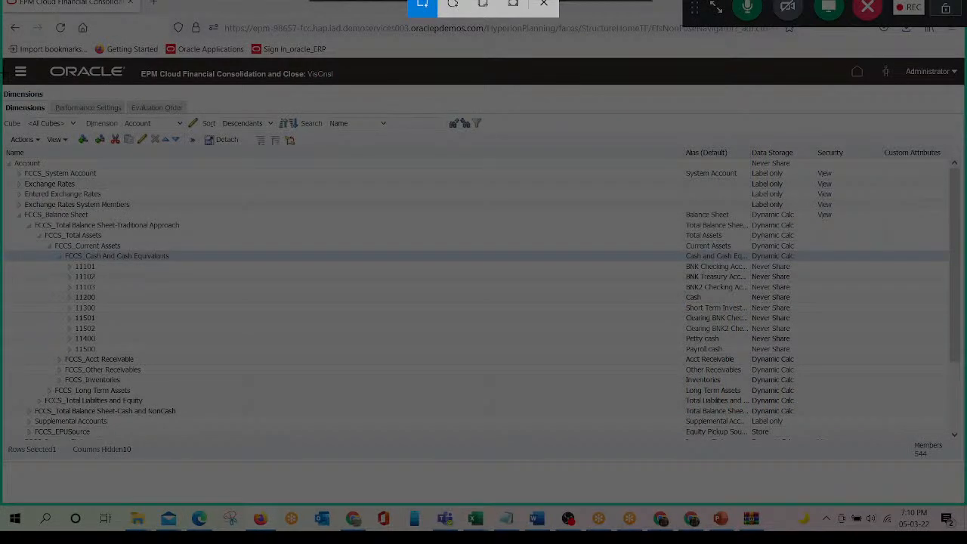
{"action": "left_click_drag", "start_coordinate": [4, 75], "coordinate": [940, 474]}
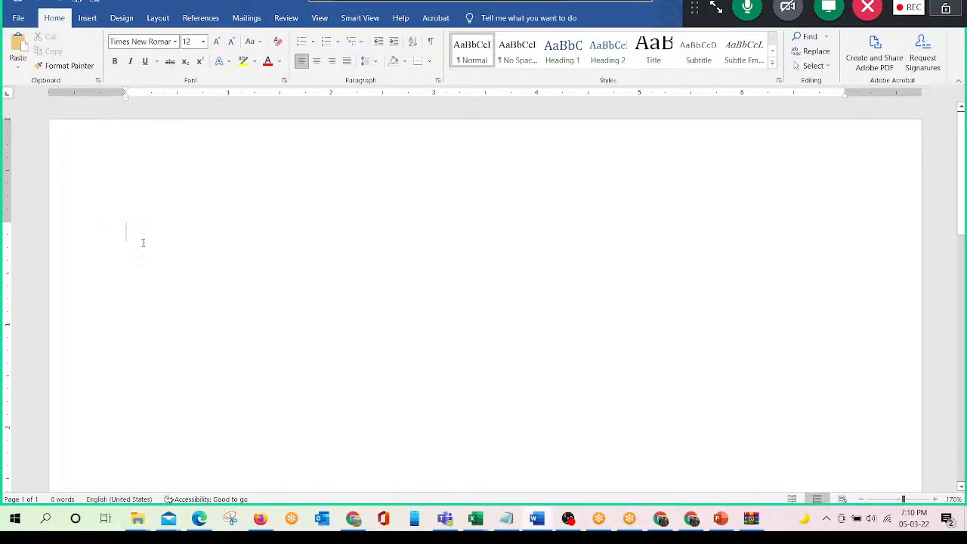
- Add the heading "Before View" to the blank Word document and paste the hierarchy snip below it
{"action": "key", "text": "Return"}
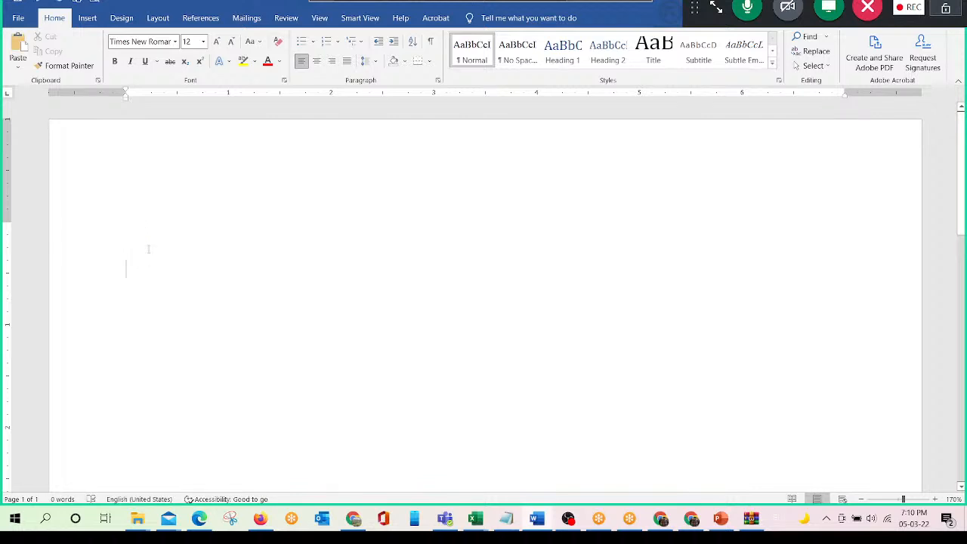
{"action": "type", "text": "Before View"}
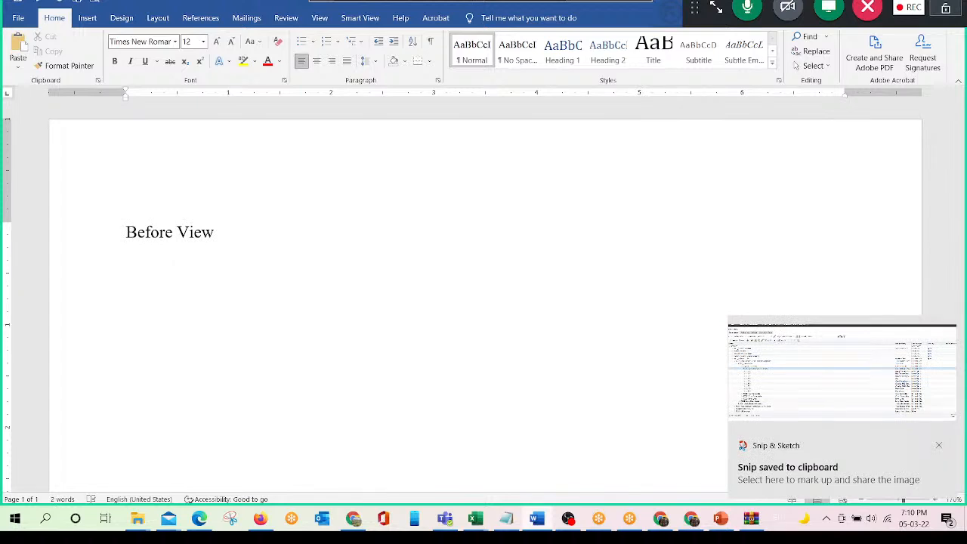
{"action": "key", "text": "ctrl+v"}
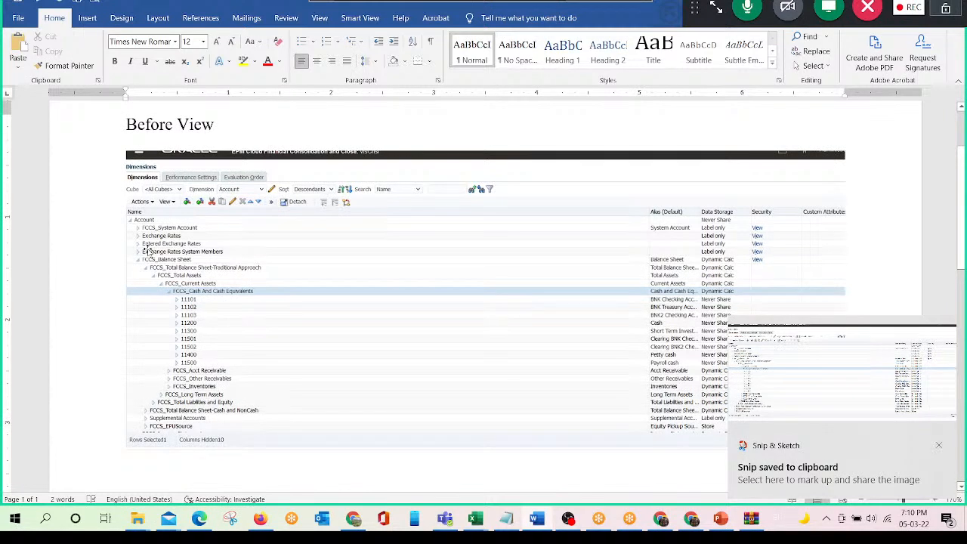
- Switch to Excel and close the Account_Meta_Upload_DM file to return to Account_Meta_Upload_File
{"action": "key", "text": "alt+Tab"}
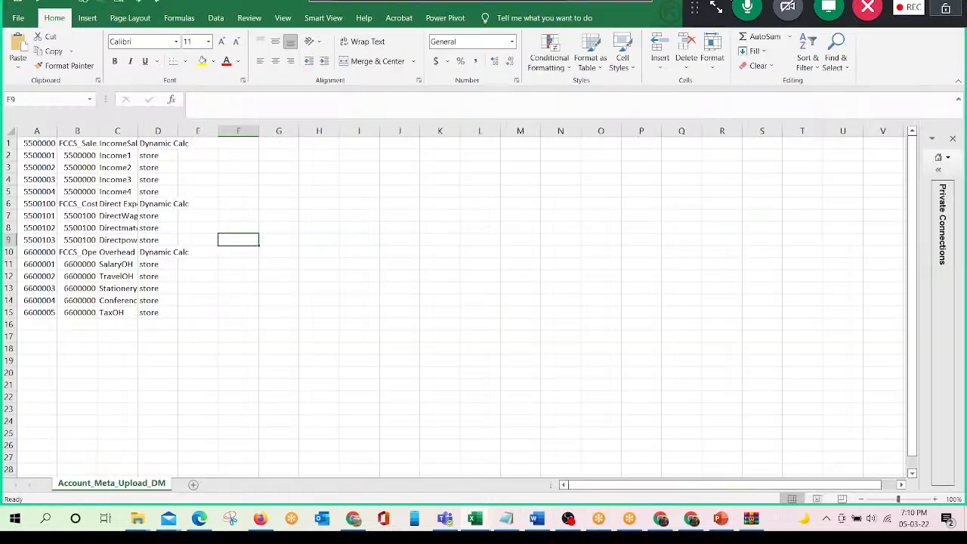
{"action": "left_click_drag", "start_coordinate": [695, 8], "coordinate": [579, 7]}
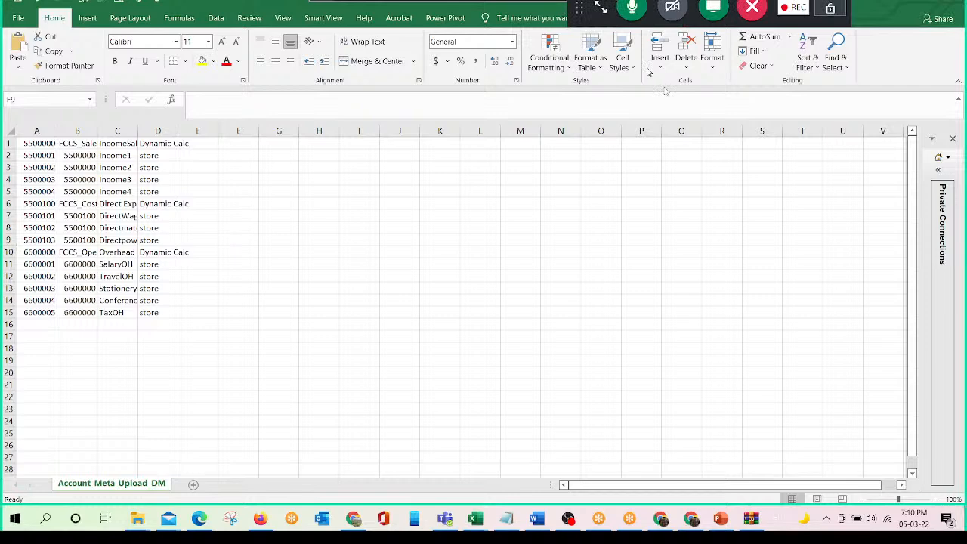
{"action": "left_click_drag", "start_coordinate": [580, 7], "coordinate": [948, 29]}
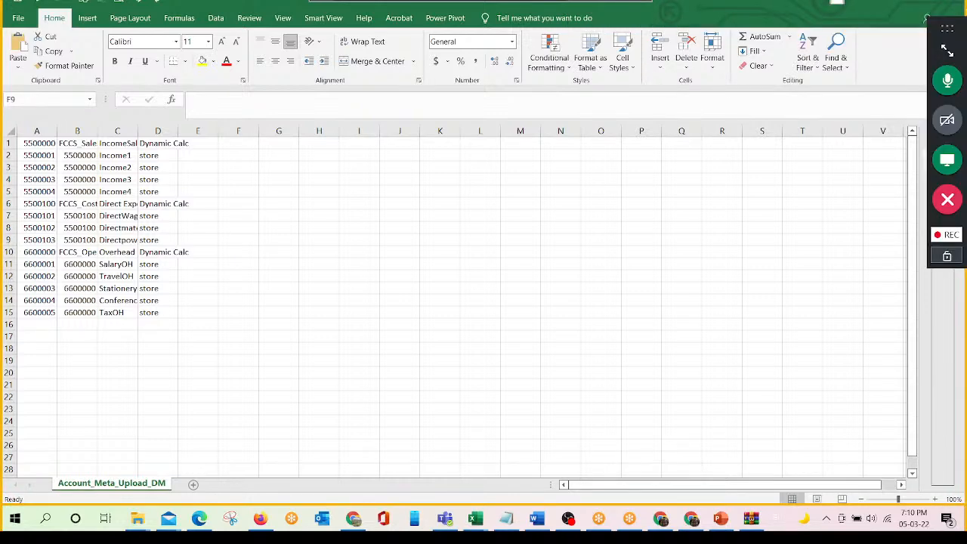
{"action": "left_click", "coordinate": [956, 4]}
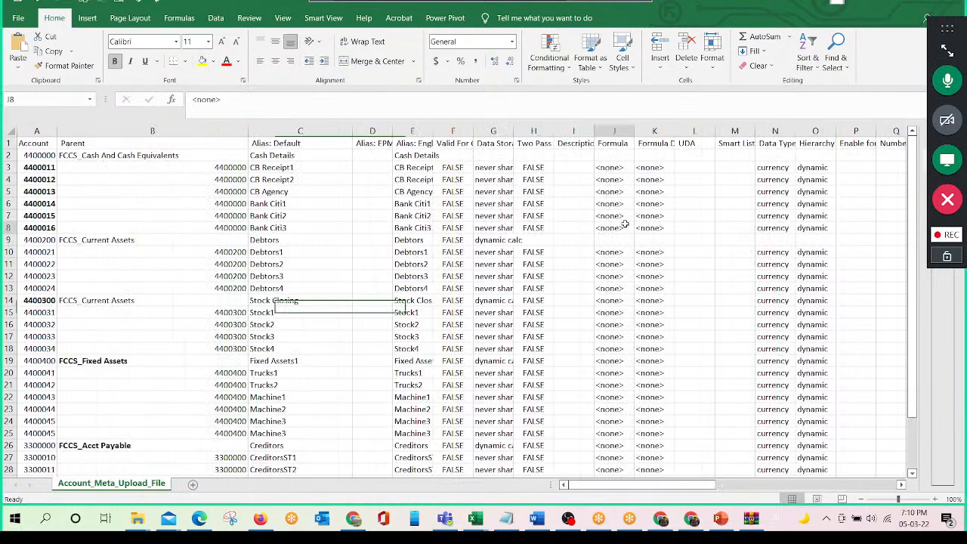
- Examine the account codes, parents and aliases of the Cash Details row and its child member rows
{"action": "left_click_drag", "start_coordinate": [37, 167], "coordinate": [45, 217]}
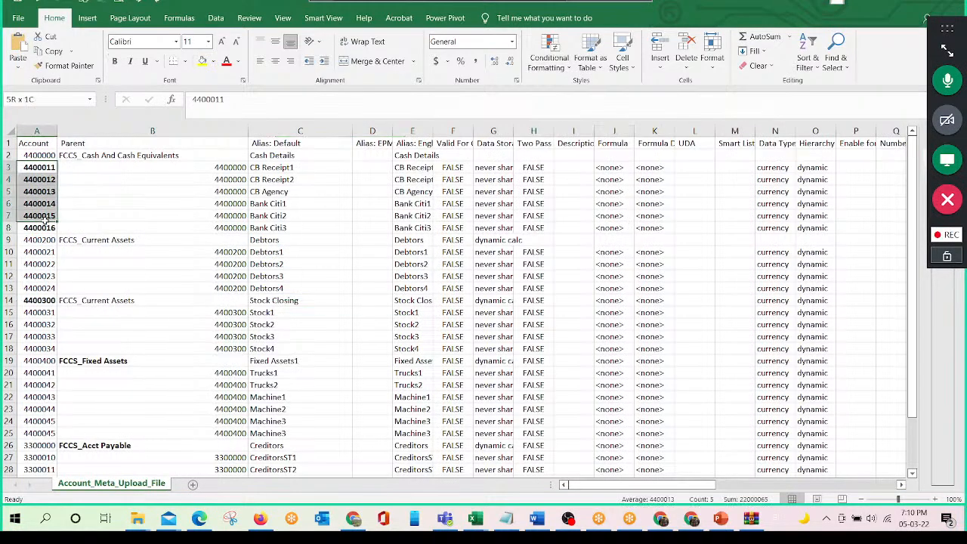
{"action": "left_click", "coordinate": [39, 155]}
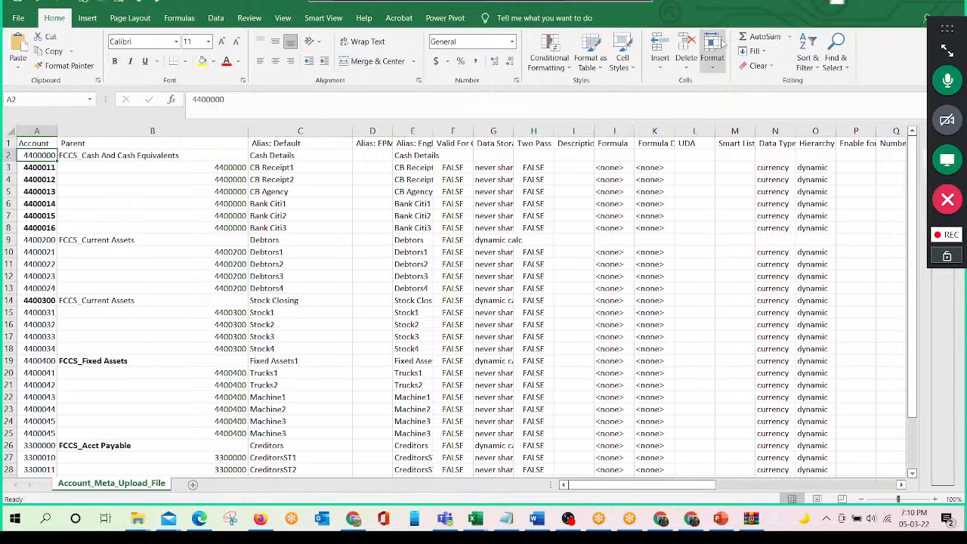
{"action": "key", "text": "Down"}
{"action": "key", "text": "Right"}
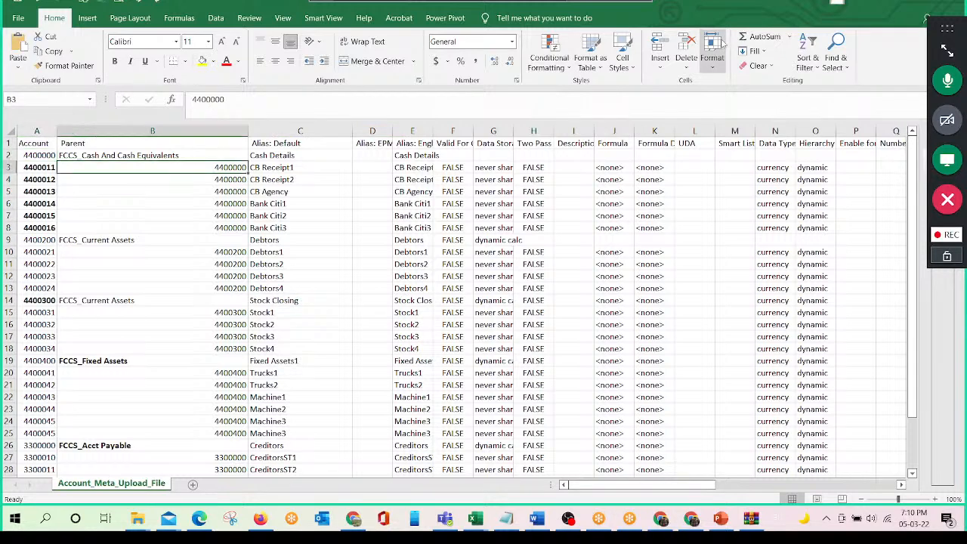
{"action": "key", "text": "Down"}
{"action": "key", "text": "Right"}
{"action": "key", "text": "Right"}
{"action": "key", "text": "Right"}
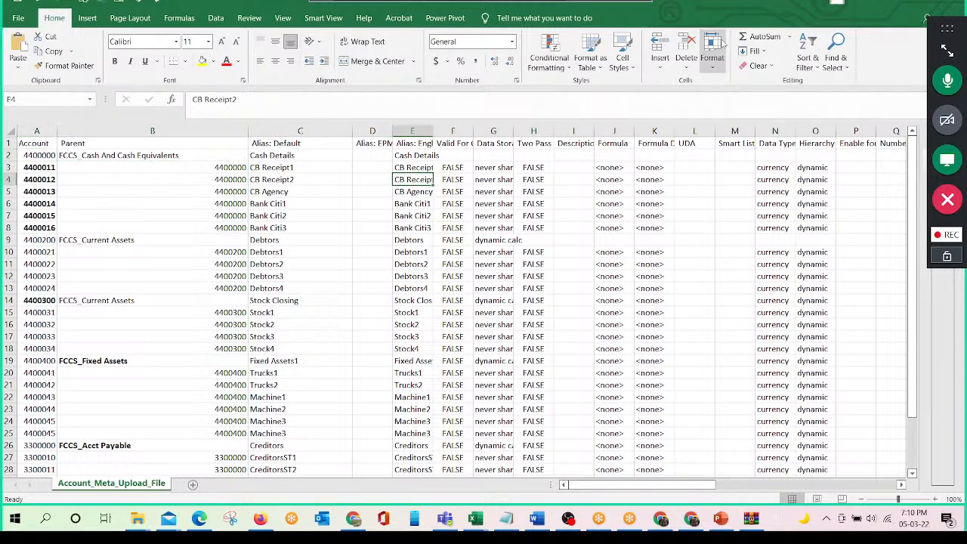
- Widen the Data Storage column and go to its value for account 4400011
{"action": "left_click_drag", "start_coordinate": [513, 131], "coordinate": [586, 143]}
{"action": "key", "text": "Up"}
{"action": "key", "text": "Right"}
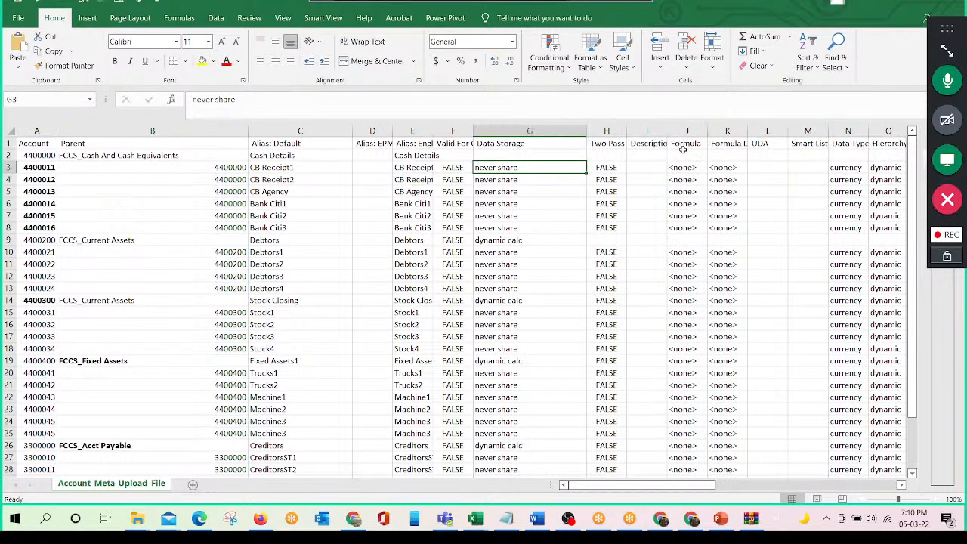
- Review the parent of accounts 4400011 to 4400016 and compare their Data Storage settings with the Debtors parent row
{"action": "key", "text": "Left"}
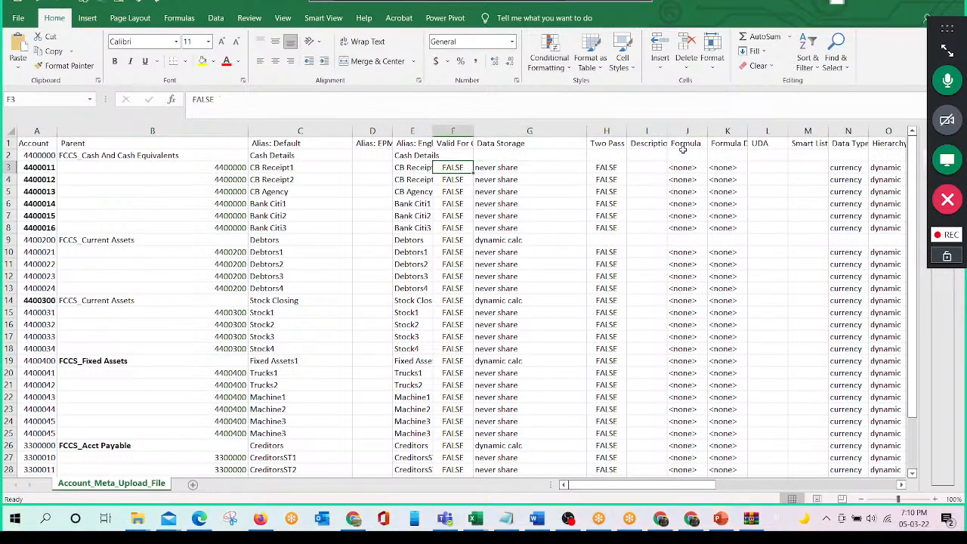
{"action": "key", "text": "Left"}
{"action": "key", "text": "Left"}
{"action": "key", "text": "Left"}
{"action": "key", "text": "Left"}
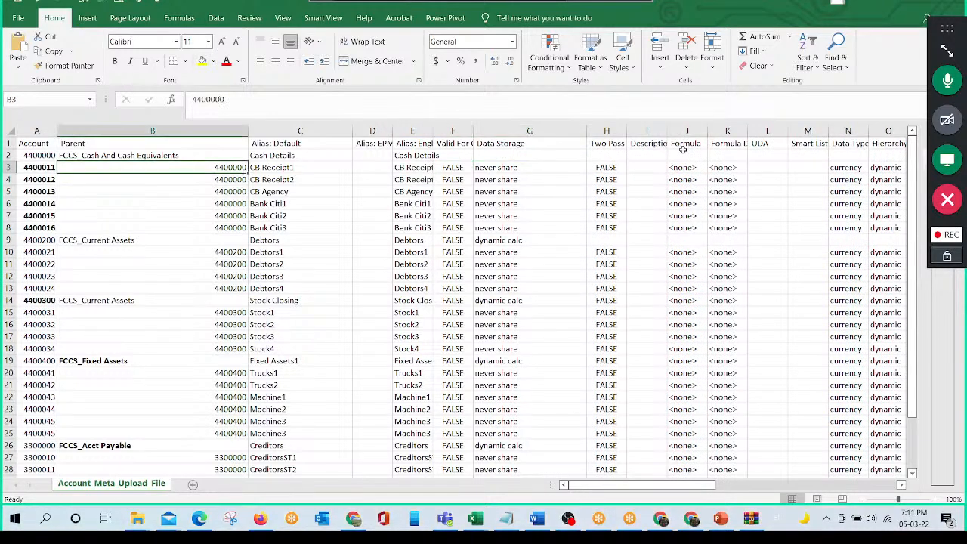
{"action": "key", "text": "Left"}
{"action": "key", "text": "shift+Down"}
{"action": "key", "text": "shift+Down"}
{"action": "key", "text": "shift+Down"}
{"action": "key", "text": "shift+Down"}
{"action": "key", "text": "shift+Down"}
{"action": "key", "text": "shift+Down"}
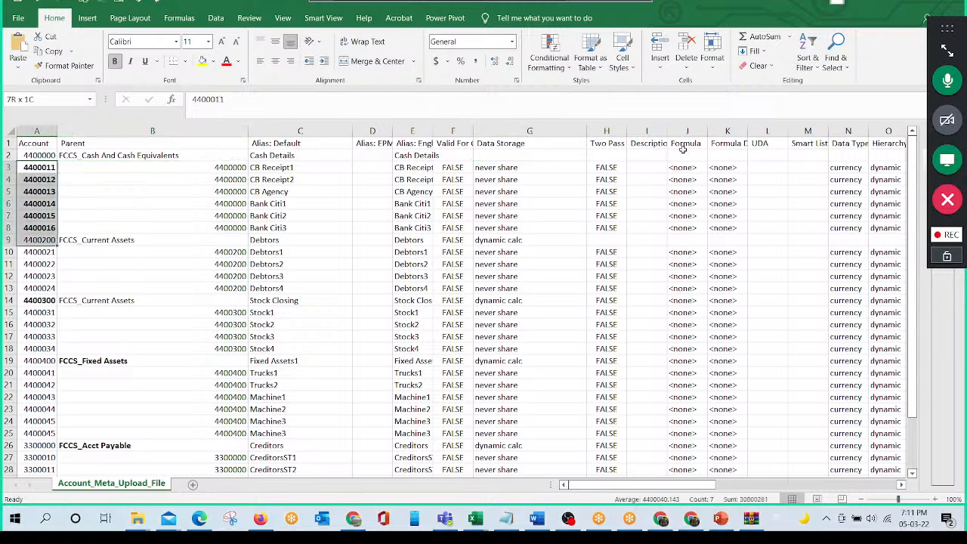
{"action": "left_click", "coordinate": [473, 228]}
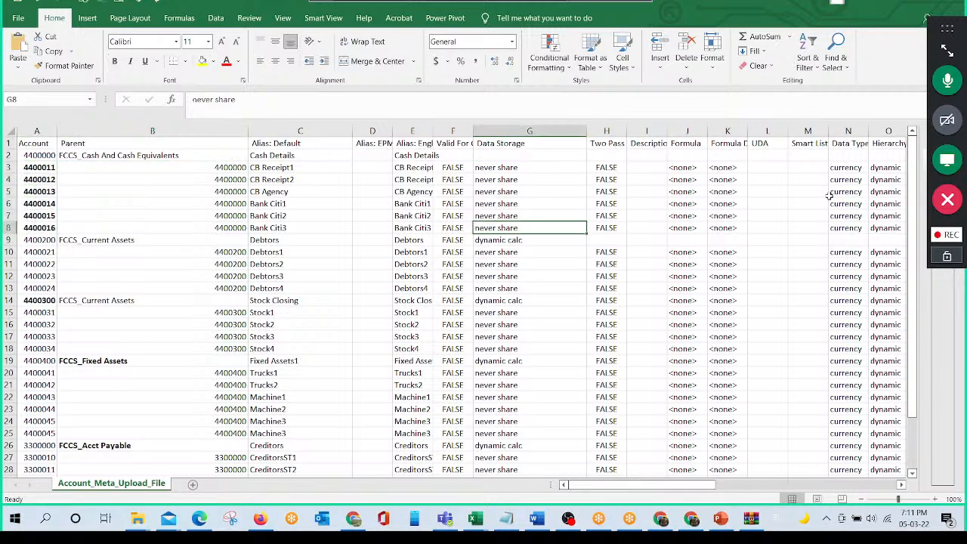
{"action": "key", "text": "Down"}
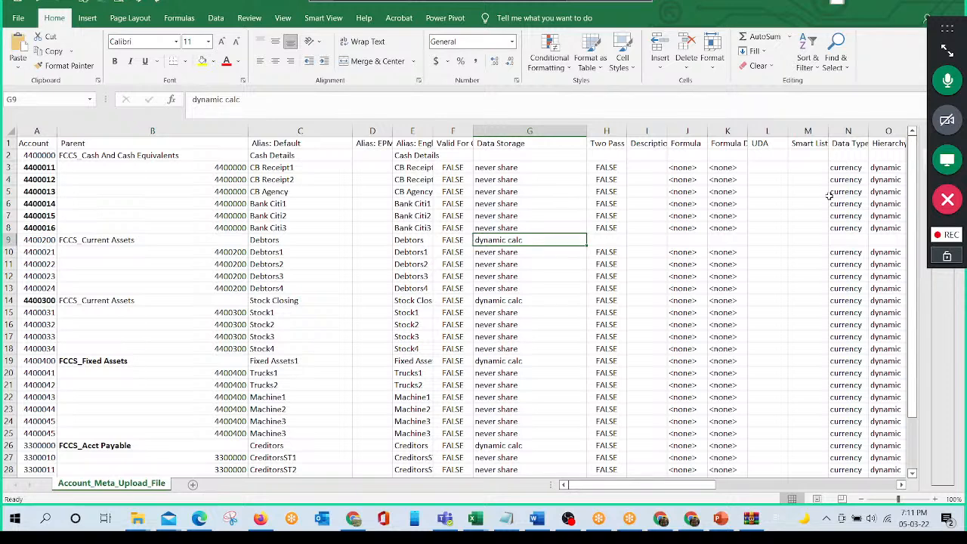
- Make the account codes 4400021 through 4400024 under the Debtors member bold
{"action": "key", "text": "Down"}
{"action": "key", "text": "Home"}
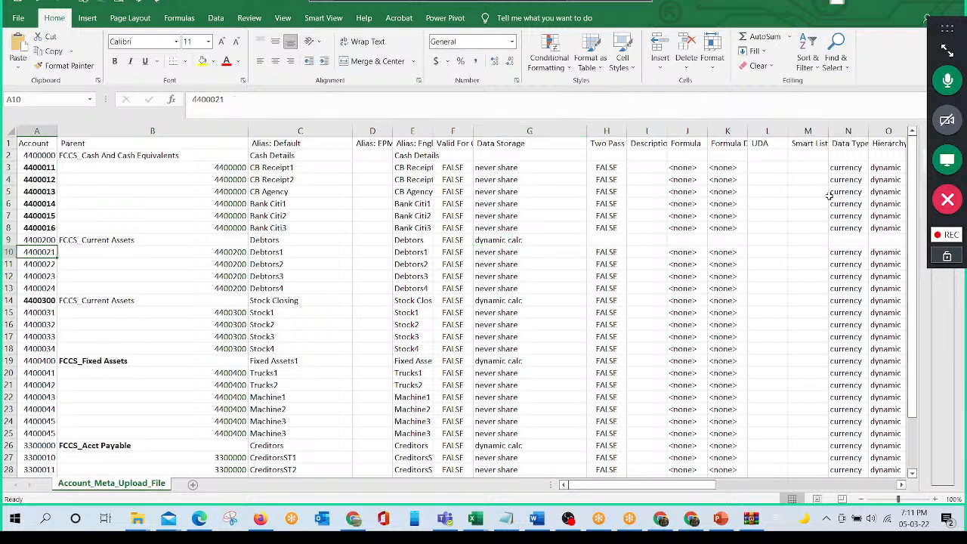
{"action": "key", "text": "shift+Down"}
{"action": "key", "text": "shift+Down"}
{"action": "key", "text": "shift+Down"}
{"action": "key", "text": "shift+Down"}
{"action": "key", "text": "shift+Up"}
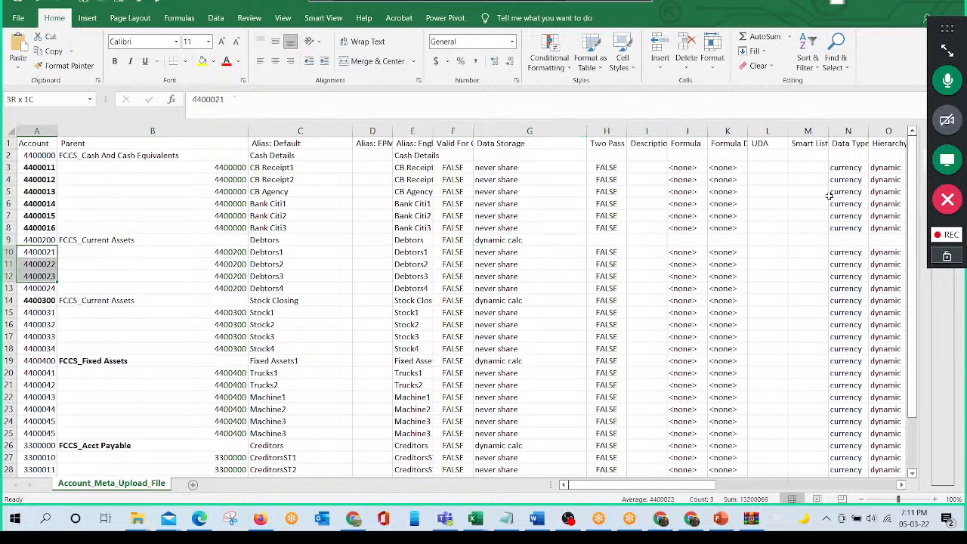
{"action": "key", "text": "ctrl+b"}
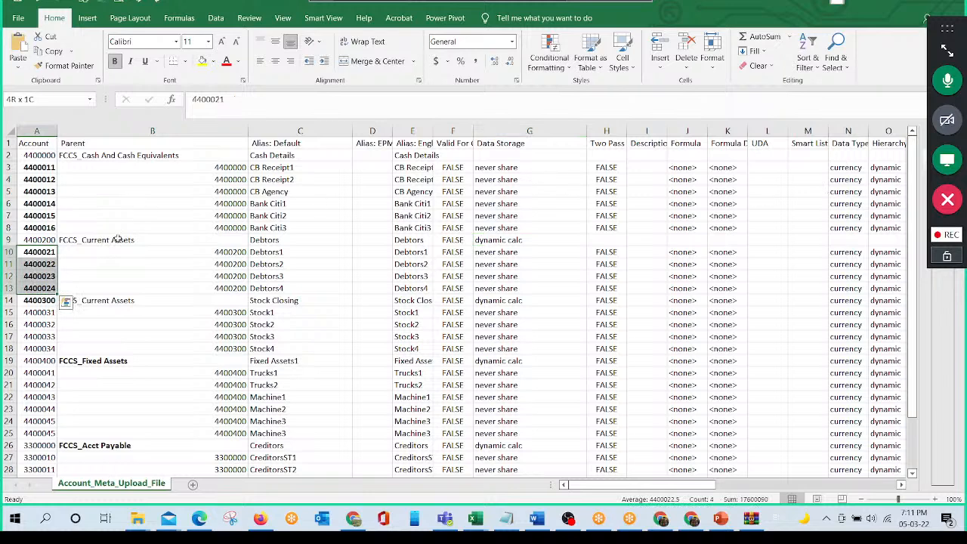
{"action": "left_click", "coordinate": [46, 239]}
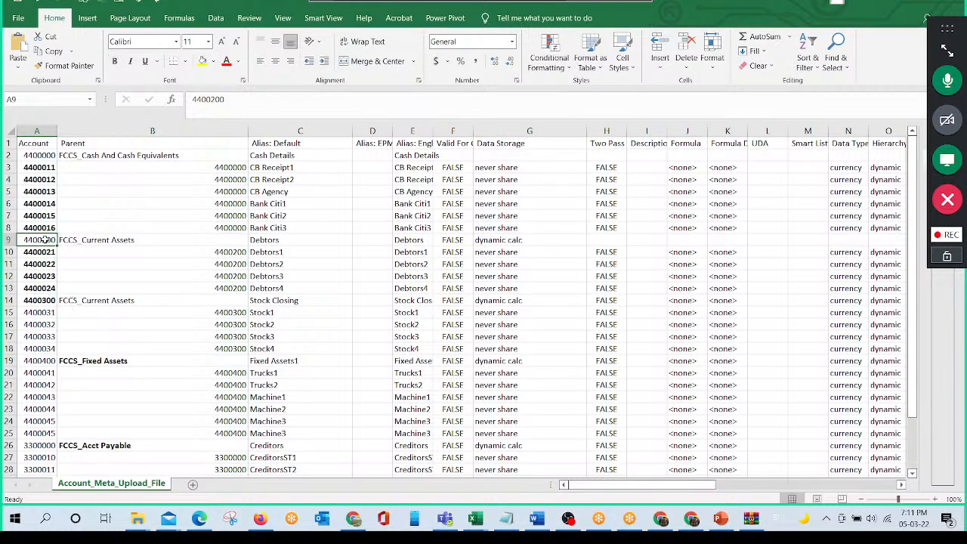
- Make the Debtors account code 4400200 bold and save the file, keeping the CSV UTF-8 format
{"action": "left_click", "coordinate": [115, 61]}
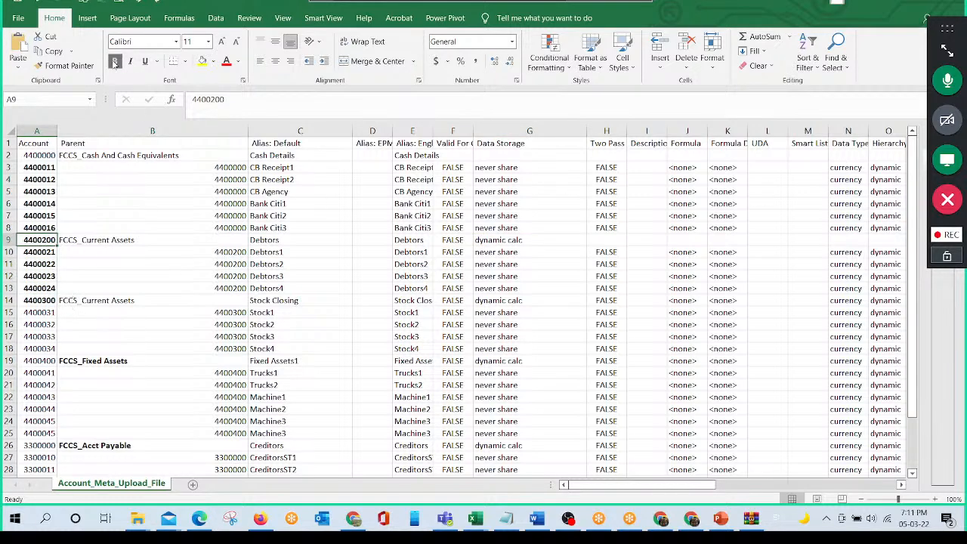
{"action": "left_click", "coordinate": [514, 240]}
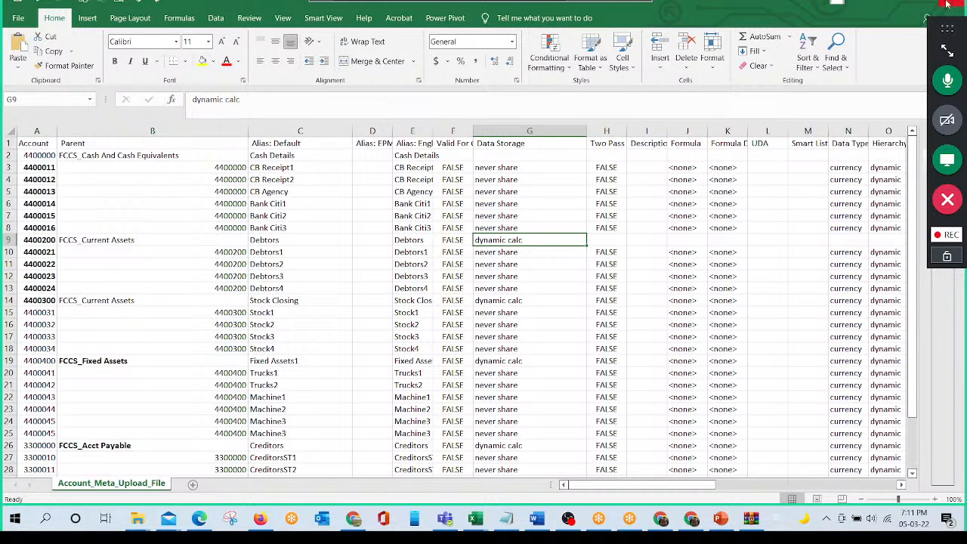
{"action": "key", "text": "ctrl+s"}
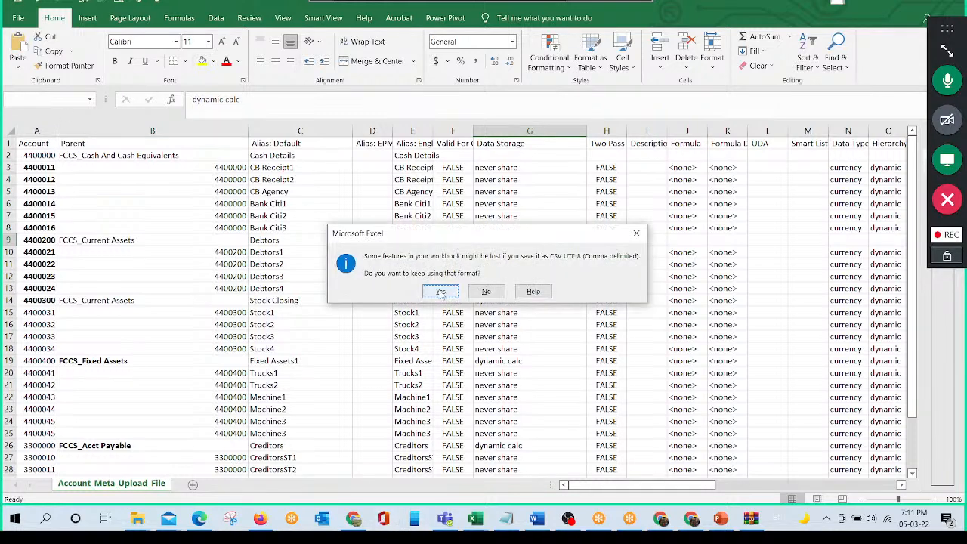
{"action": "left_click", "coordinate": [441, 292]}
- Switch to Oracle EPM Cloud in Firefox and open the application overview's list of dimensions
{"action": "left_click", "coordinate": [231, 522]}
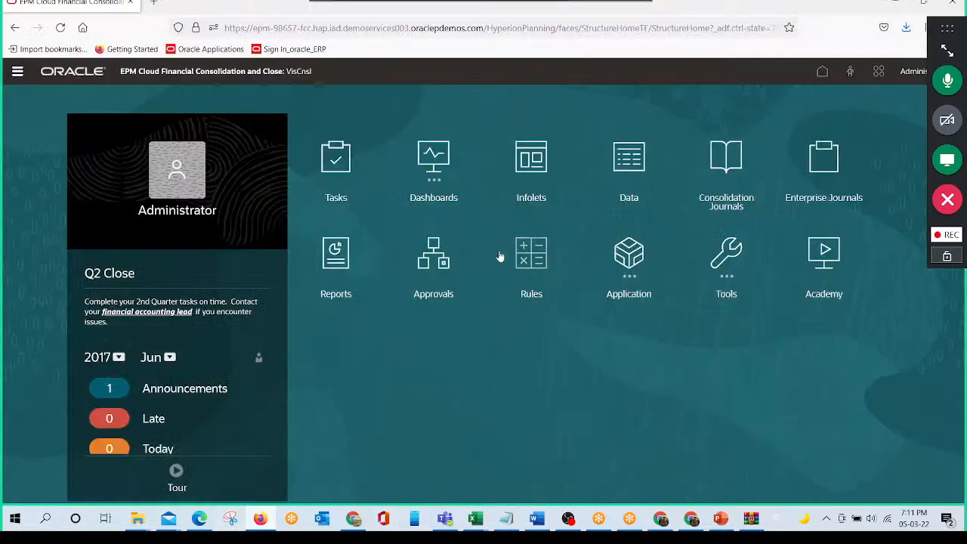
{"action": "left_click", "coordinate": [631, 257]}
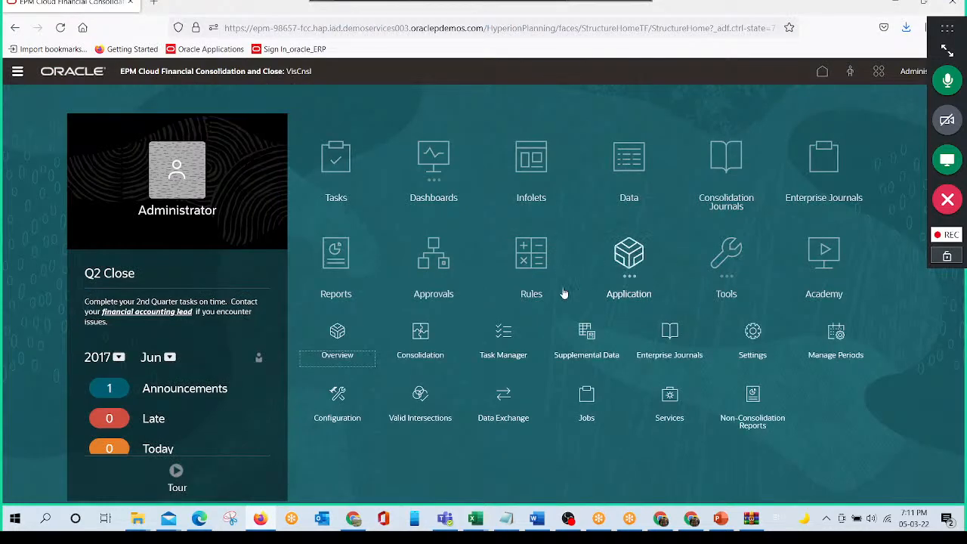
{"action": "left_click", "coordinate": [337, 330]}
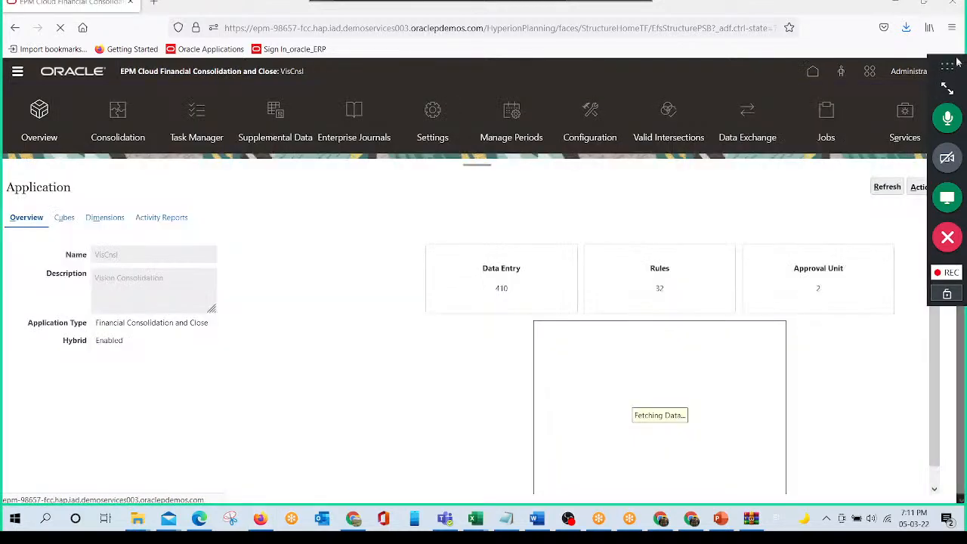
{"action": "left_click", "coordinate": [110, 218]}
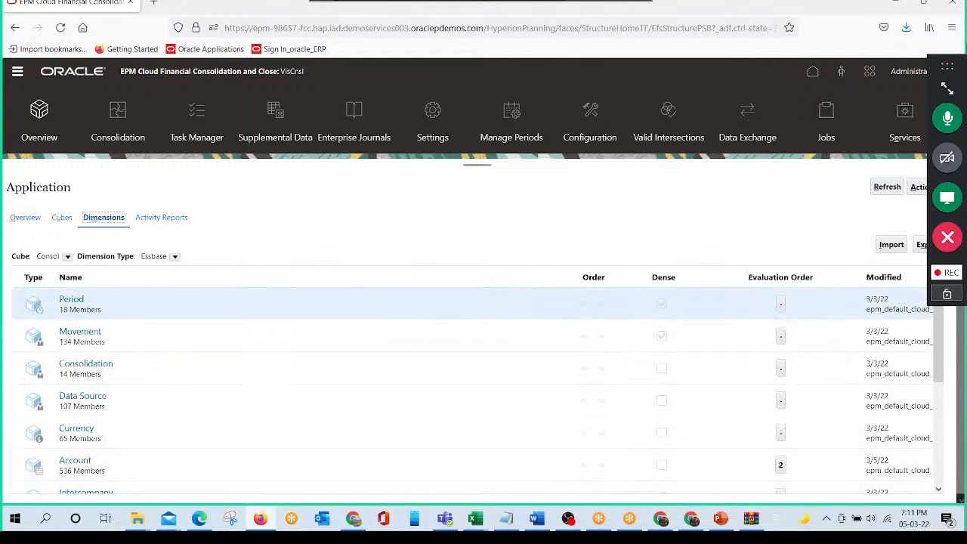
{"action": "left_click", "coordinate": [891, 245]}
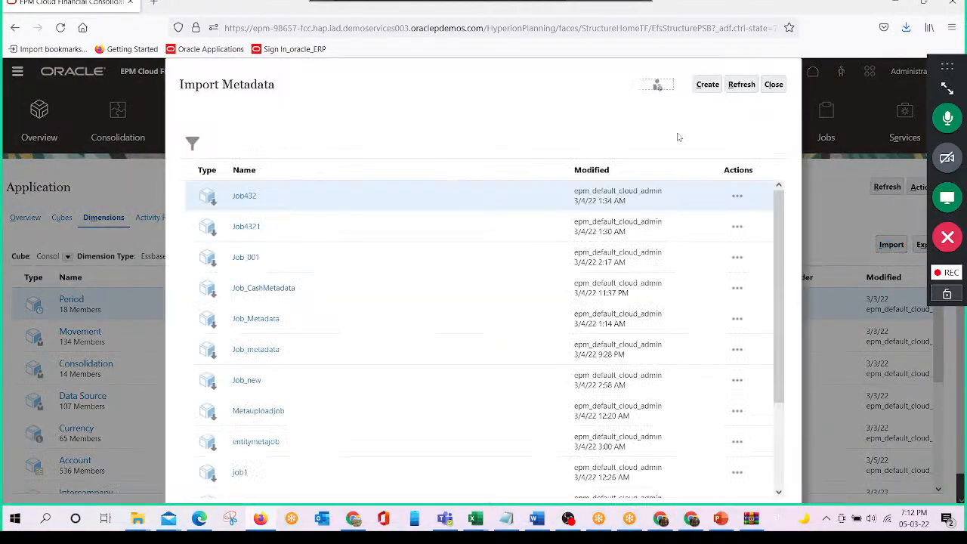
{"action": "left_click", "coordinate": [774, 84]}
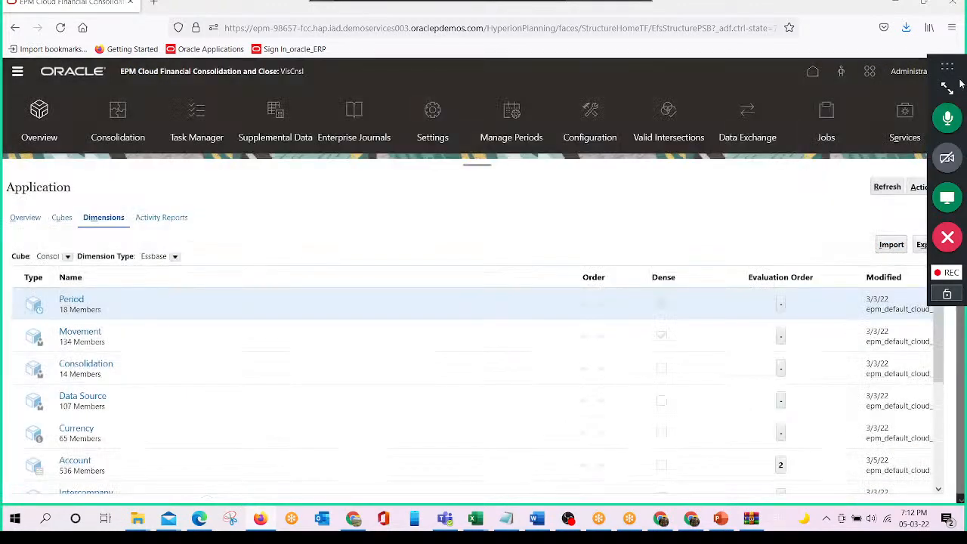
{"action": "left_click_drag", "start_coordinate": [956, 81], "coordinate": [789, 51]}
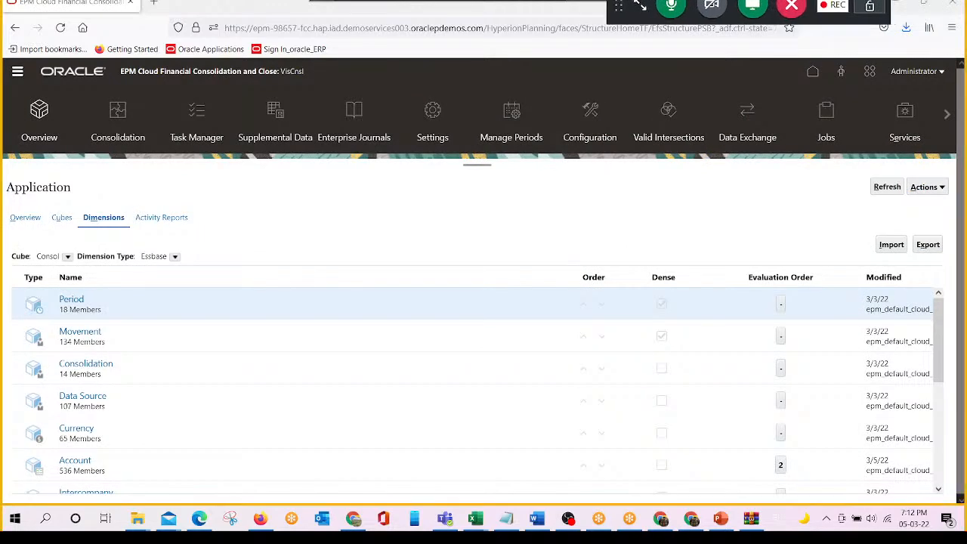
{"action": "left_click", "coordinate": [941, 189]}
{"action": "left_click", "coordinate": [869, 338]}
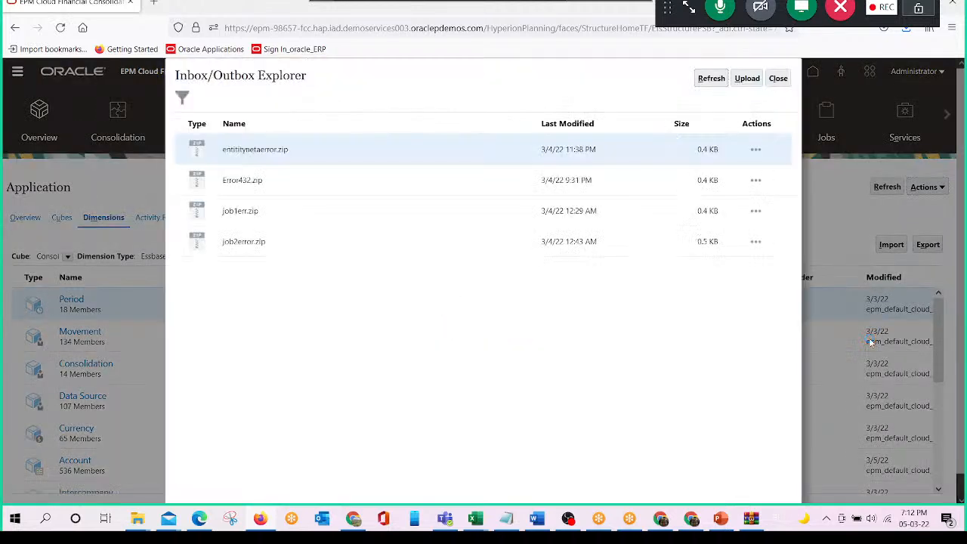
{"action": "left_click", "coordinate": [747, 78]}
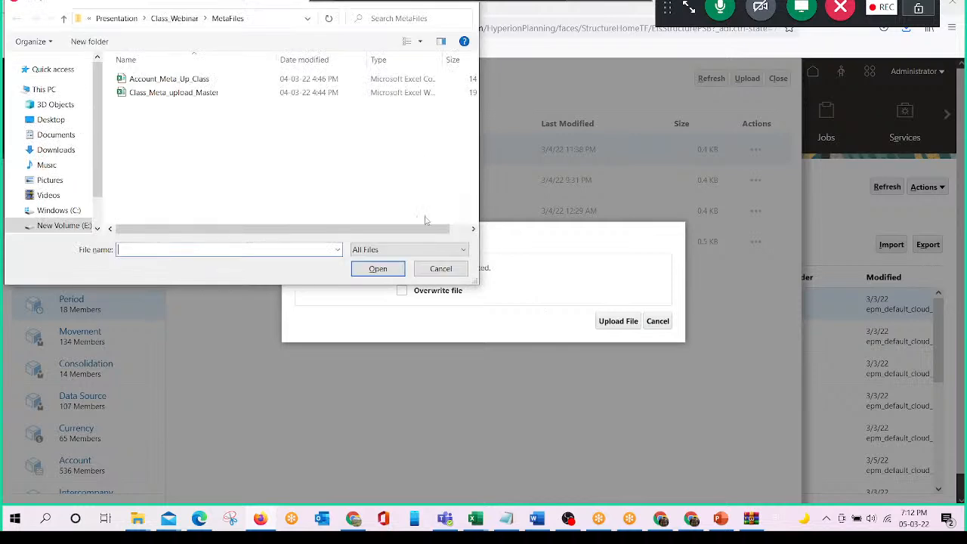
{"action": "left_click", "coordinate": [438, 270]}
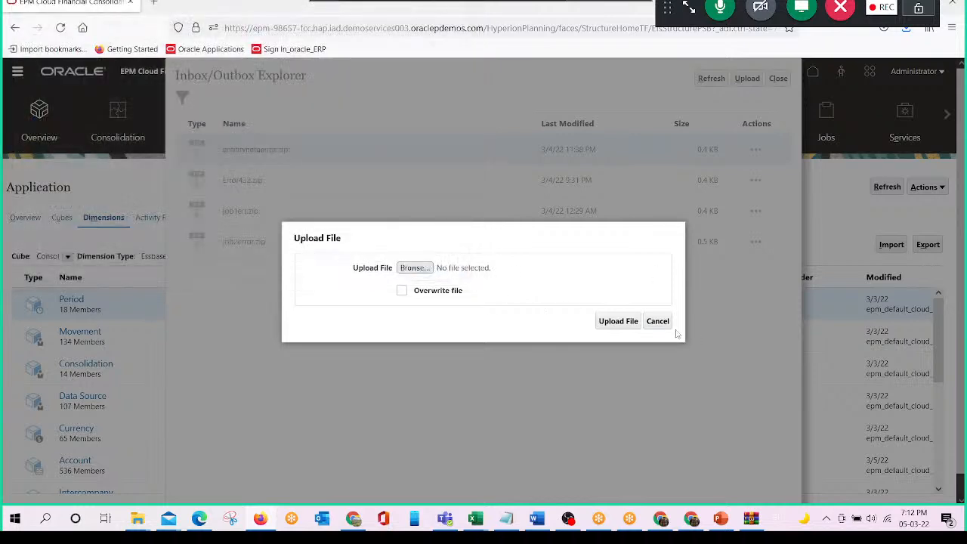
{"action": "left_click", "coordinate": [654, 322]}
{"action": "left_click", "coordinate": [780, 79]}
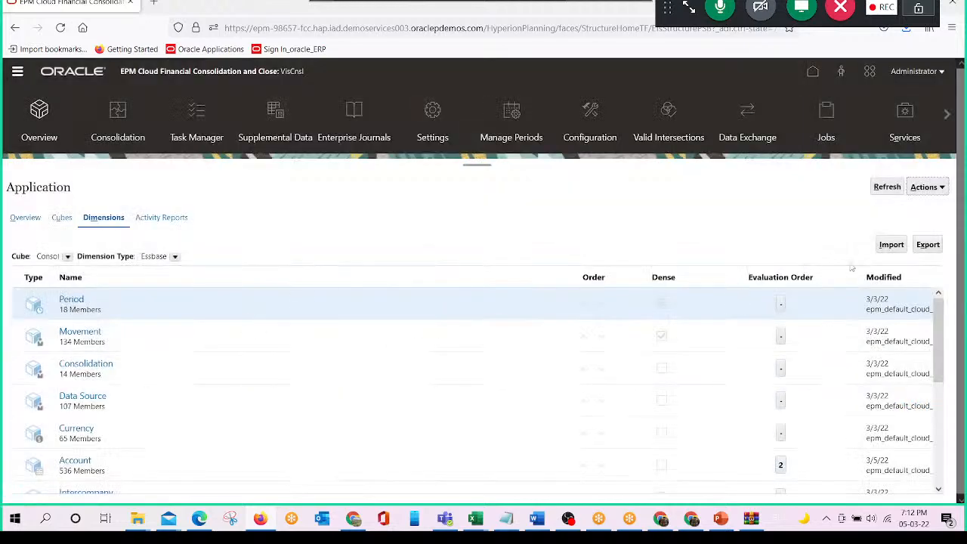
- Start creating a new metadata import from the dimensions list
{"action": "left_click", "coordinate": [891, 246]}
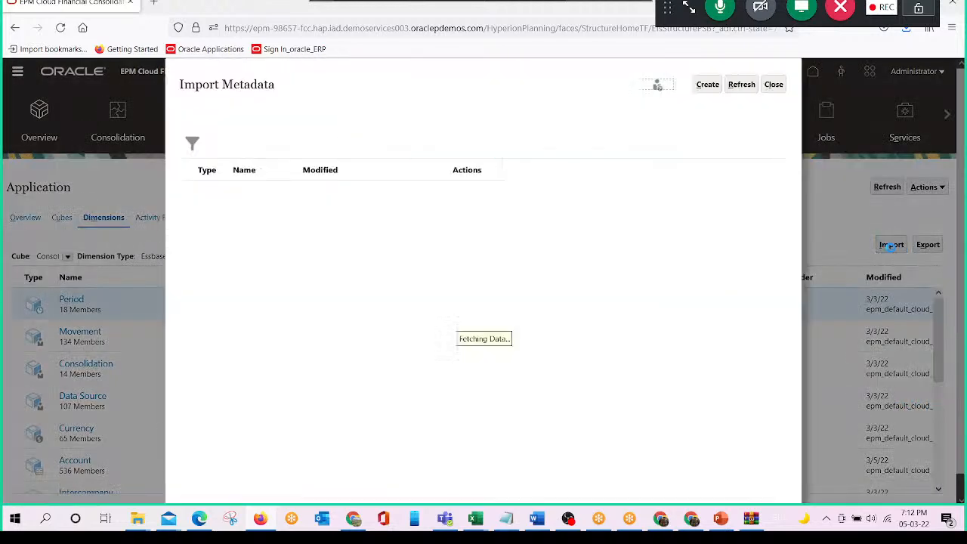
{"action": "left_click", "coordinate": [712, 88]}
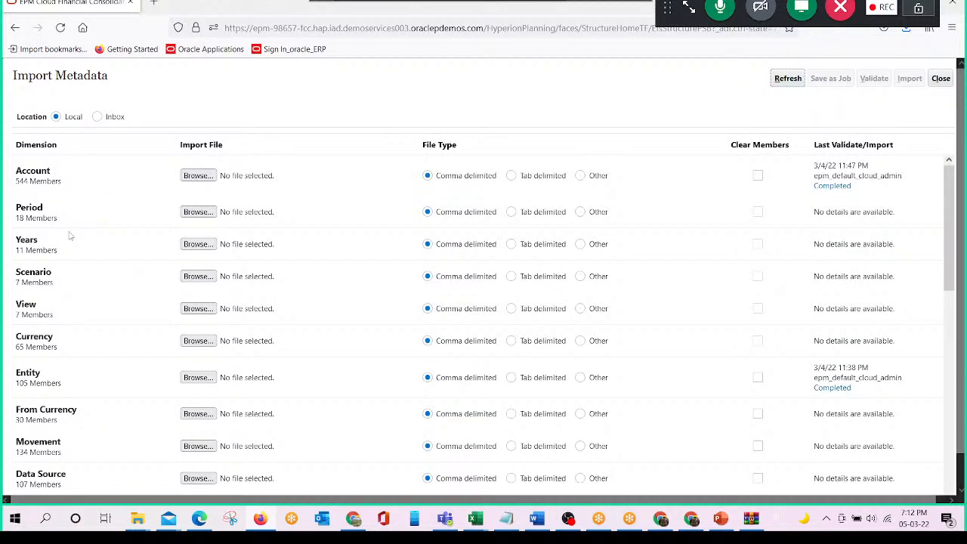
{"action": "left_click_drag", "start_coordinate": [17, 76], "coordinate": [108, 76]}
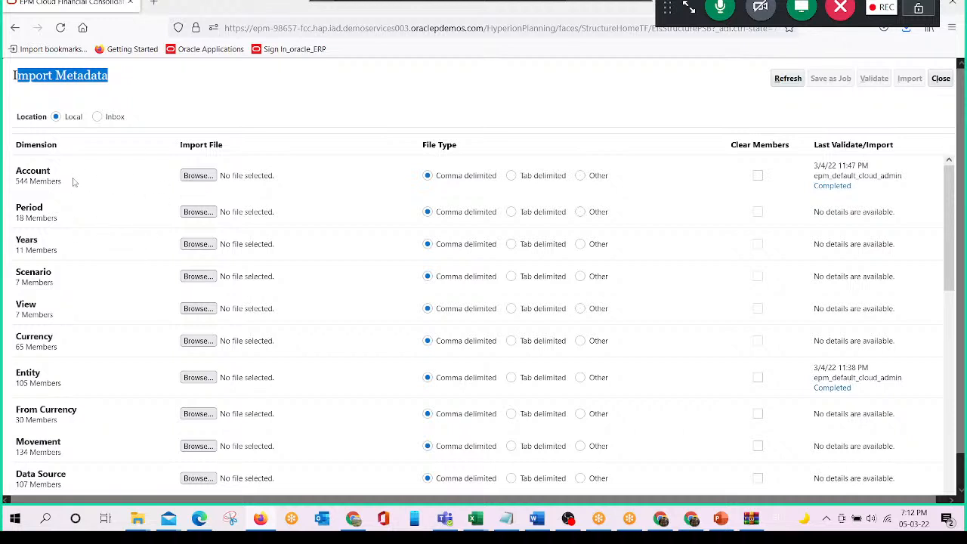
- Choose Account_Meta_Upload_File from the Class_Purpose folder as the import file for the Account dimension
{"action": "left_click", "coordinate": [198, 175]}
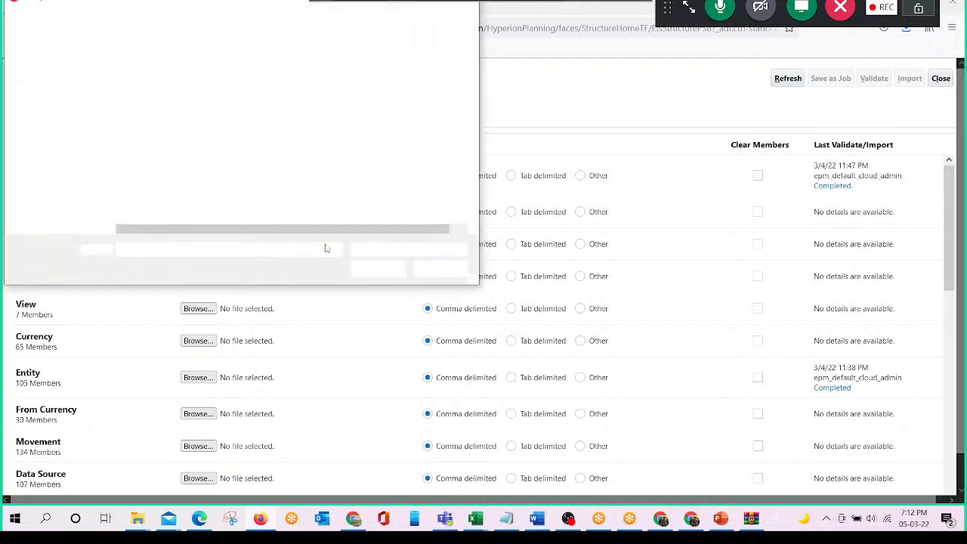
{"action": "left_click", "coordinate": [183, 19]}
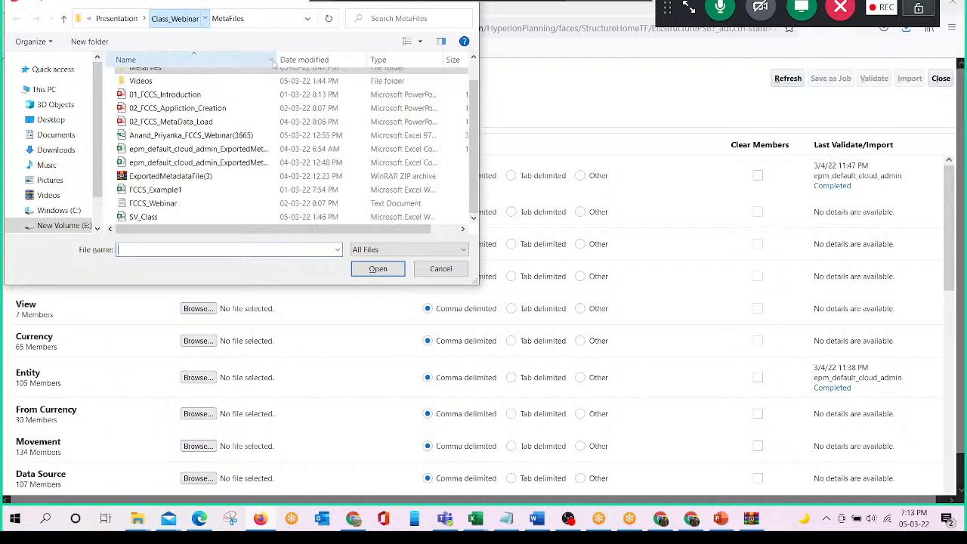
{"action": "scroll", "coordinate": [184, 136], "scroll_direction": "up", "scroll_amount": 1}
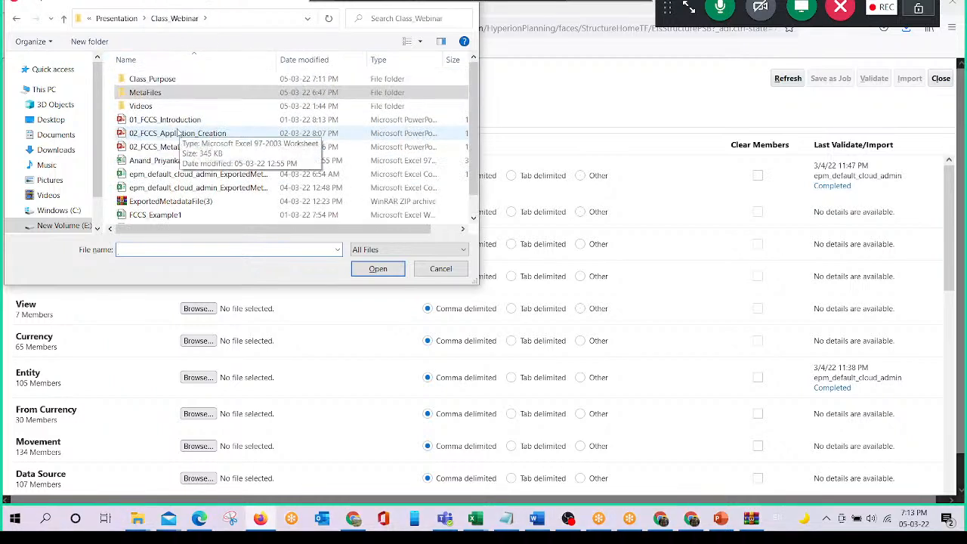
{"action": "double_click", "coordinate": [163, 83]}
{"action": "left_click", "coordinate": [200, 94]}
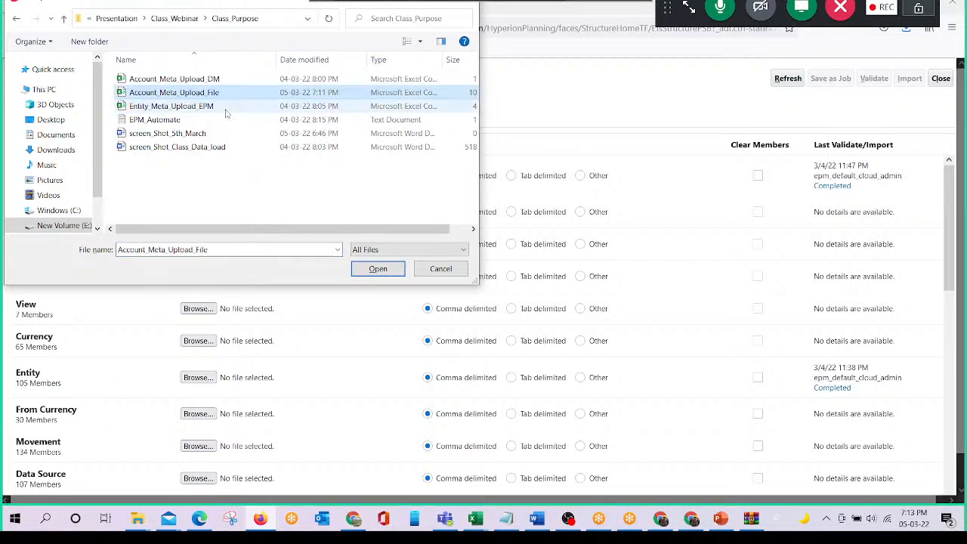
{"action": "left_click", "coordinate": [377, 270]}
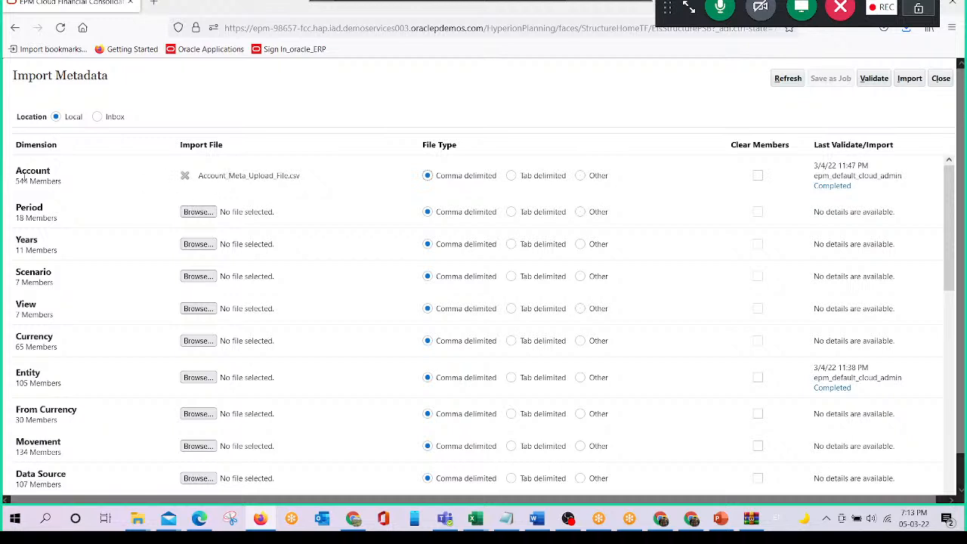
- Validate the Account metadata file and import it with the option to refresh the database if the import is successful
{"action": "left_click", "coordinate": [874, 78]}
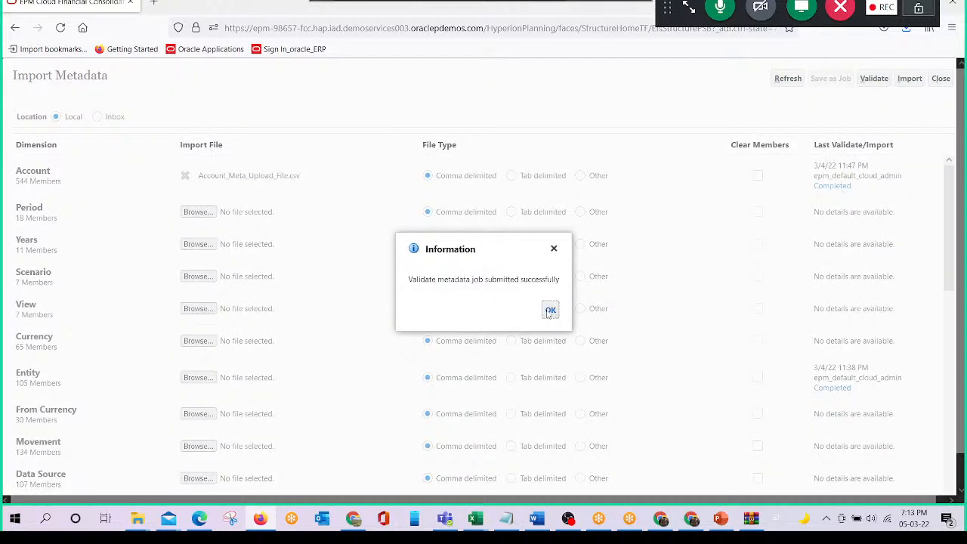
{"action": "left_click", "coordinate": [550, 311]}
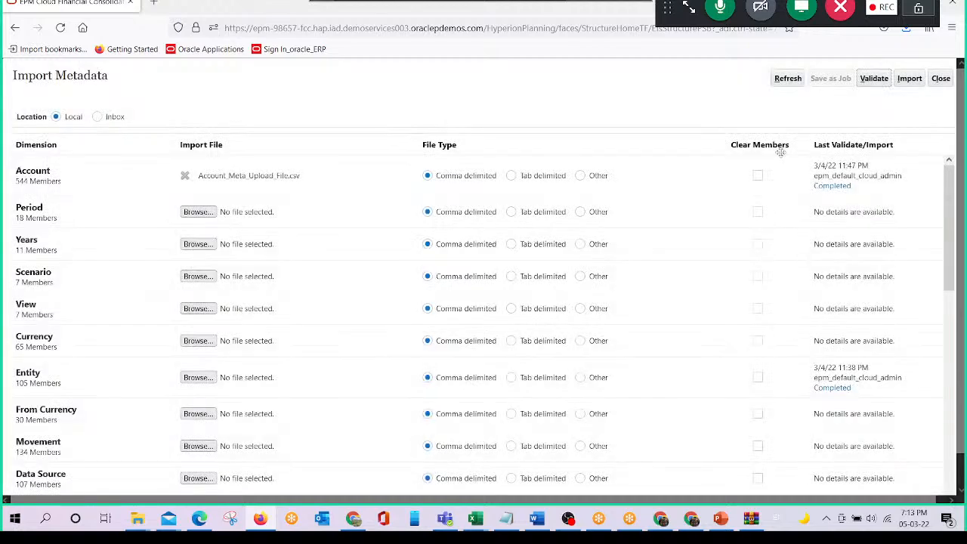
{"action": "left_click", "coordinate": [907, 80]}
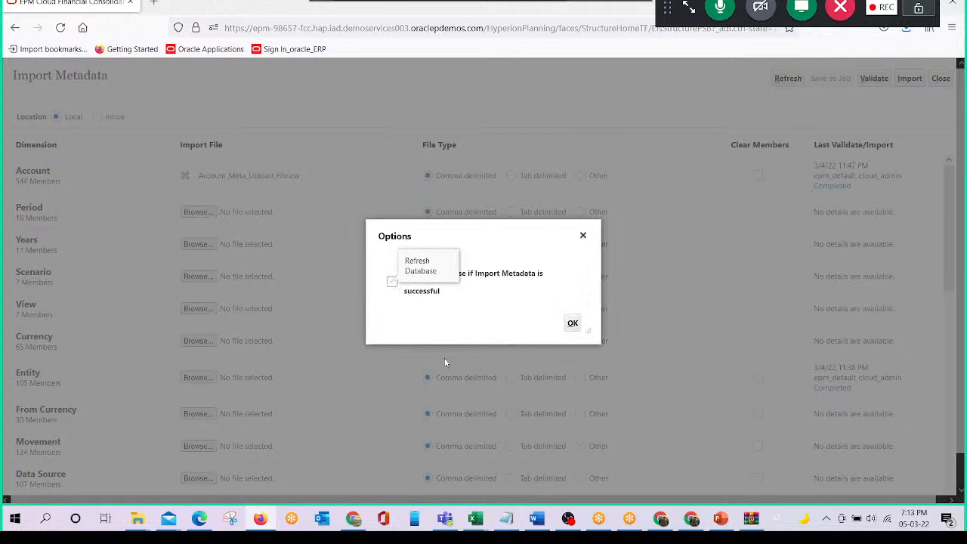
{"action": "left_click", "coordinate": [392, 282]}
{"action": "left_click", "coordinate": [573, 324]}
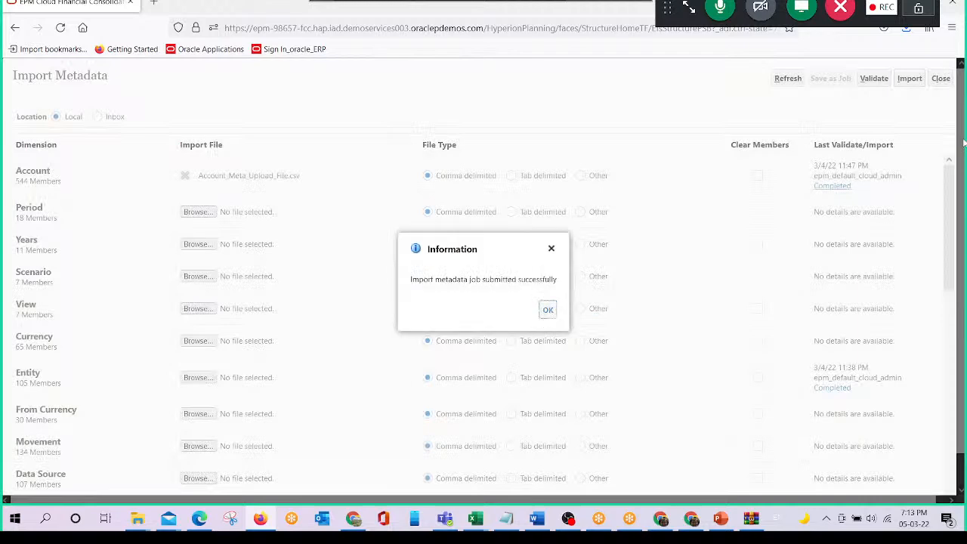
{"action": "left_click", "coordinate": [548, 311]}
- Refresh the Account dimension's import status repeatedly until processing ends, and open the import's status details
{"action": "left_click", "coordinate": [788, 79]}
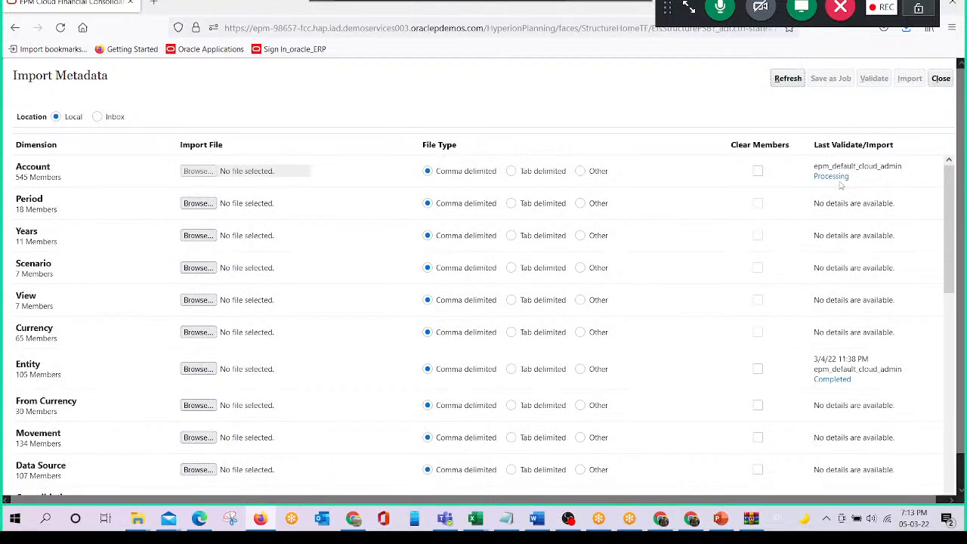
{"action": "scroll", "coordinate": [842, 185], "scroll_direction": "down", "scroll_amount": 1}
{"action": "scroll", "coordinate": [836, 163], "scroll_direction": "up", "scroll_amount": 1}
{"action": "scroll", "coordinate": [861, 223], "scroll_direction": "down", "scroll_amount": 1}
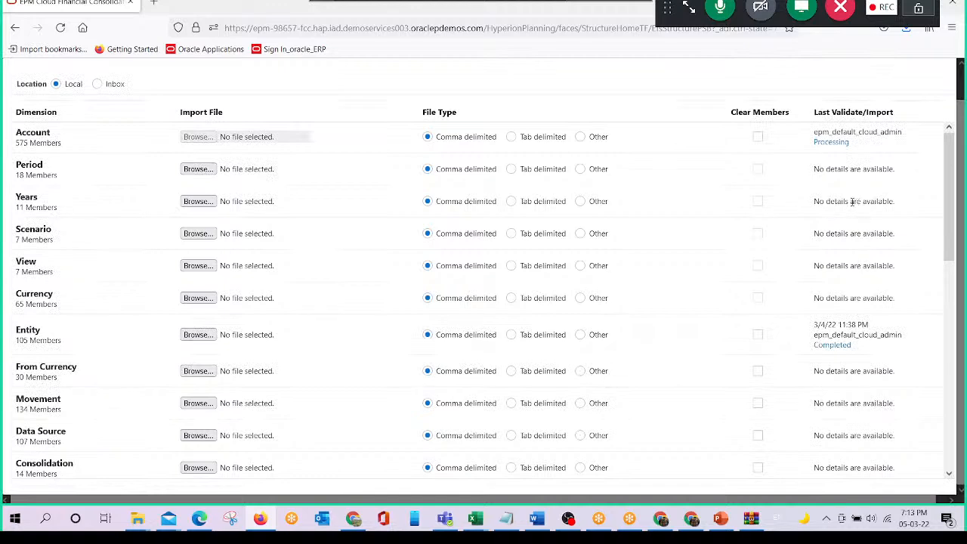
{"action": "scroll", "coordinate": [853, 201], "scroll_direction": "up", "scroll_amount": 1}
{"action": "left_click", "coordinate": [787, 78]}
{"action": "scroll", "coordinate": [816, 256], "scroll_direction": "down", "scroll_amount": 1}
{"action": "scroll", "coordinate": [843, 222], "scroll_direction": "up", "scroll_amount": 1}
{"action": "left_click", "coordinate": [788, 79]}
{"action": "scroll", "coordinate": [787, 79], "scroll_direction": "down", "scroll_amount": 1}
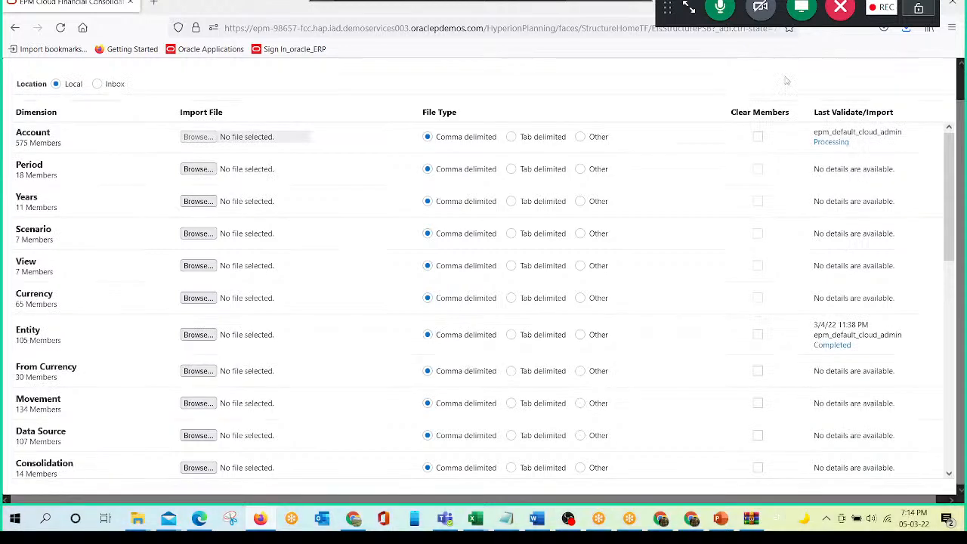
{"action": "scroll", "coordinate": [835, 151], "scroll_direction": "up", "scroll_amount": 1}
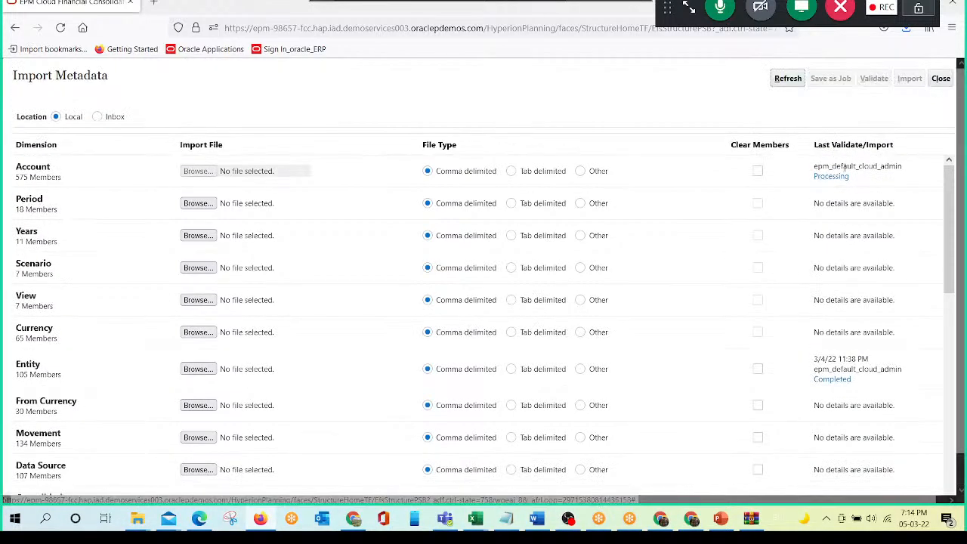
{"action": "left_click", "coordinate": [790, 80]}
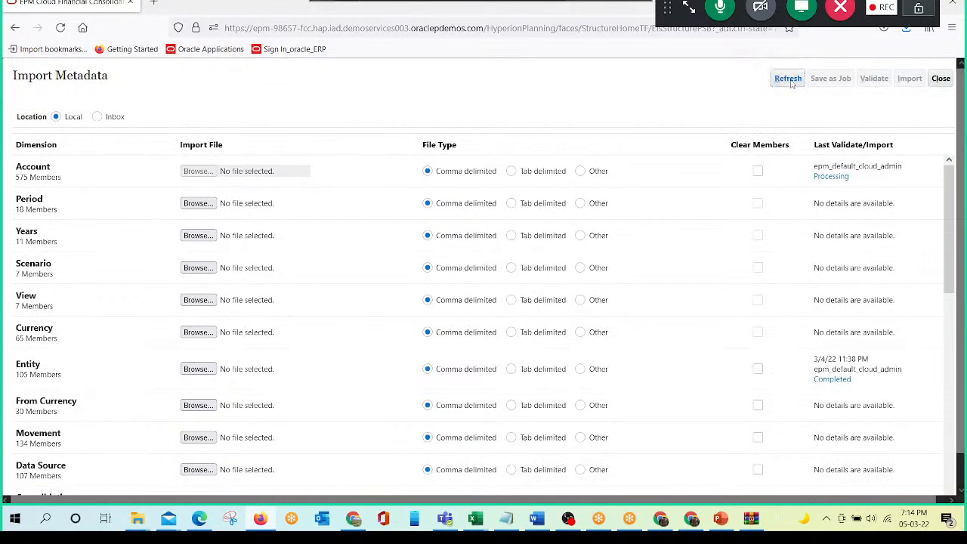
{"action": "scroll", "coordinate": [792, 84], "scroll_direction": "down", "scroll_amount": 1}
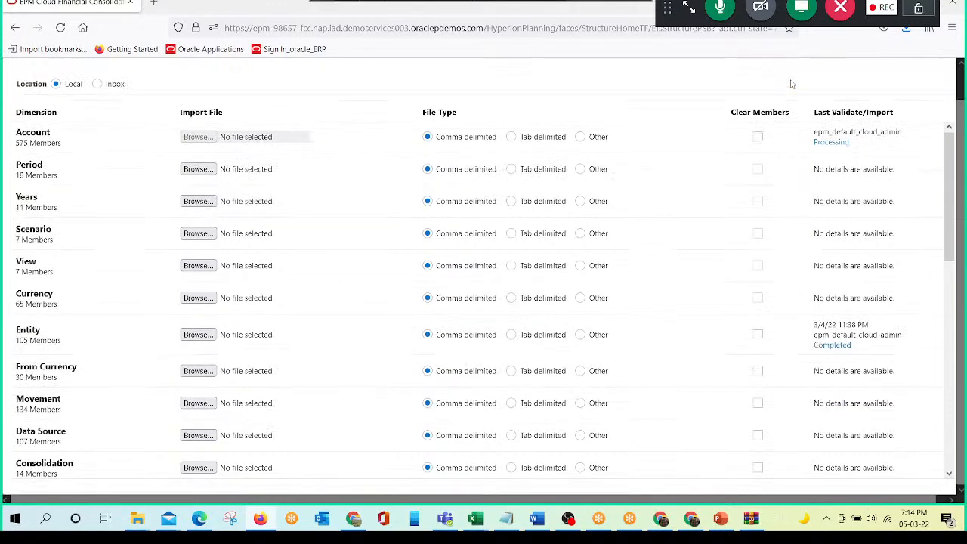
{"action": "scroll", "coordinate": [792, 84], "scroll_direction": "up", "scroll_amount": 1}
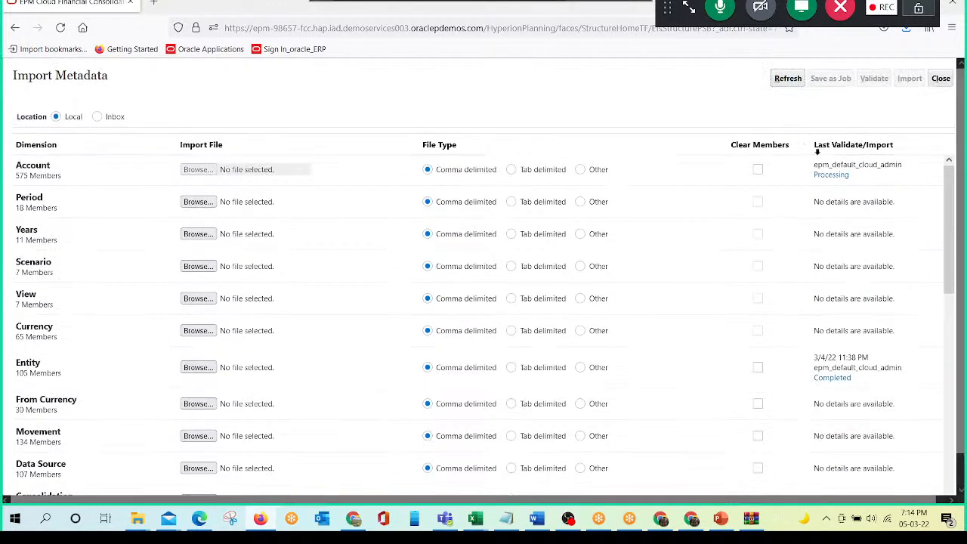
{"action": "left_click", "coordinate": [786, 80]}
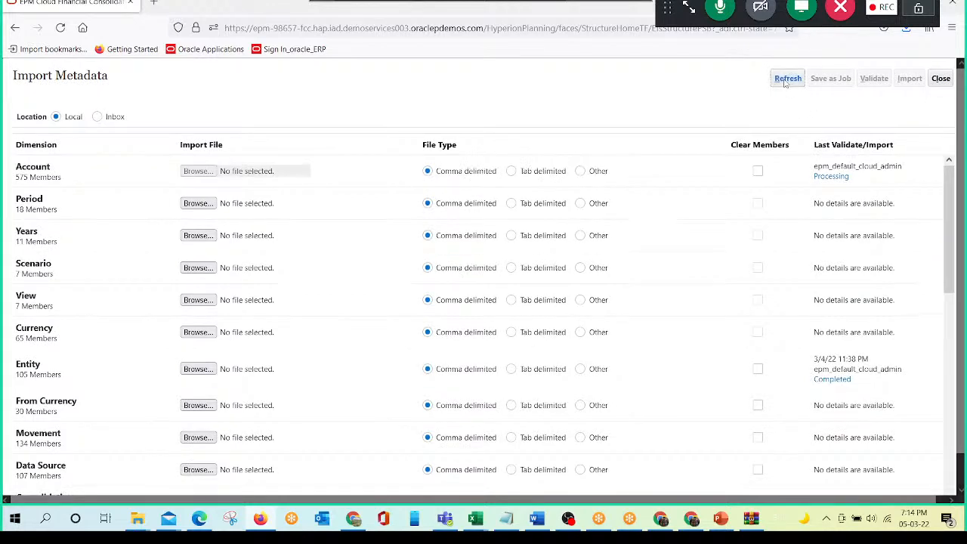
{"action": "scroll", "coordinate": [786, 83], "scroll_direction": "down", "scroll_amount": 1}
{"action": "scroll", "coordinate": [662, 137], "scroll_direction": "up", "scroll_amount": 1}
{"action": "left_click", "coordinate": [783, 85]}
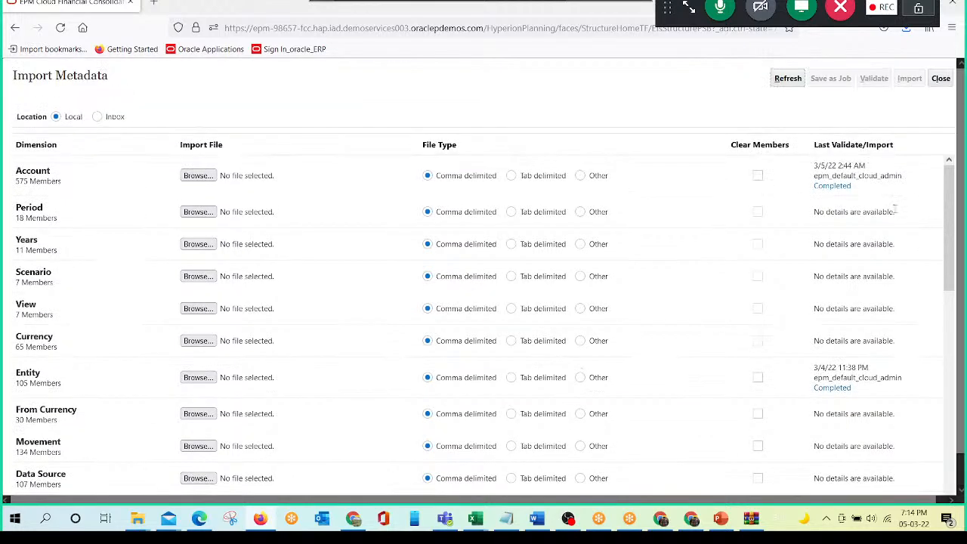
{"action": "left_click", "coordinate": [831, 187]}
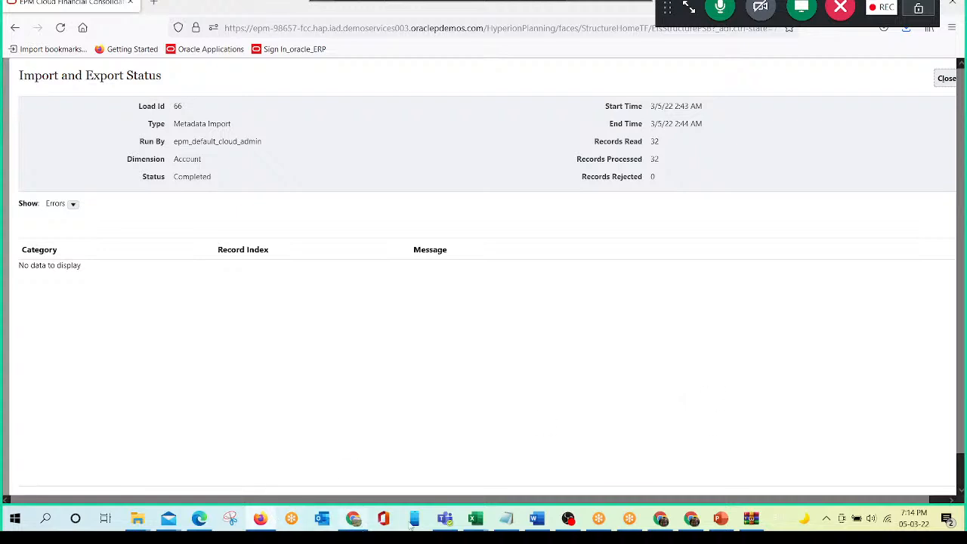
- Switch to Account_Meta_Upload_File in Excel and select the Account column entries below the header to check the record count
{"action": "mouse_move", "coordinate": [475, 520]}
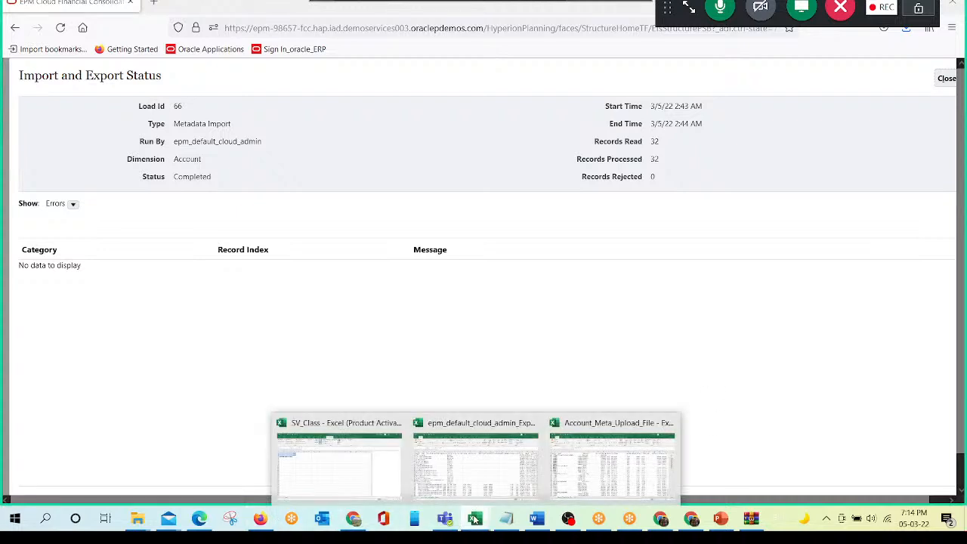
{"action": "left_click", "coordinate": [586, 472]}
{"action": "key", "text": "shift+Down"}
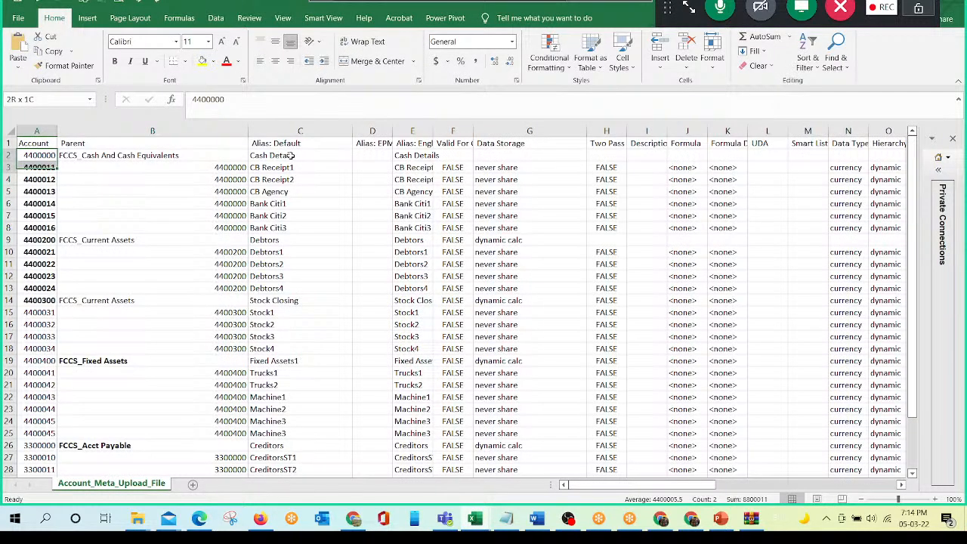
{"action": "key", "text": "shift+Down"}
{"action": "key", "text": "shift+Down"}
{"action": "key", "text": "shift+Down"}
{"action": "key", "text": "shift+Down"}
{"action": "key", "text": "shift+Down"}
{"action": "key", "text": "shift+Down"}
{"action": "key", "text": "shift+Down"}
{"action": "key", "text": "shift+Down"}
{"action": "key", "text": "shift+Down"}
{"action": "key", "text": "shift+Down"}
{"action": "key", "text": "shift+Down"}
{"action": "key", "text": "shift+Down"}
{"action": "key", "text": "shift+Down"}
{"action": "key", "text": "shift+Down"}
{"action": "key", "text": "shift+Down"}
{"action": "key", "text": "shift+Down"}
{"action": "key", "text": "shift+Down"}
{"action": "key", "text": "shift+Down"}
{"action": "key", "text": "shift+Down"}
{"action": "key", "text": "shift+Down"}
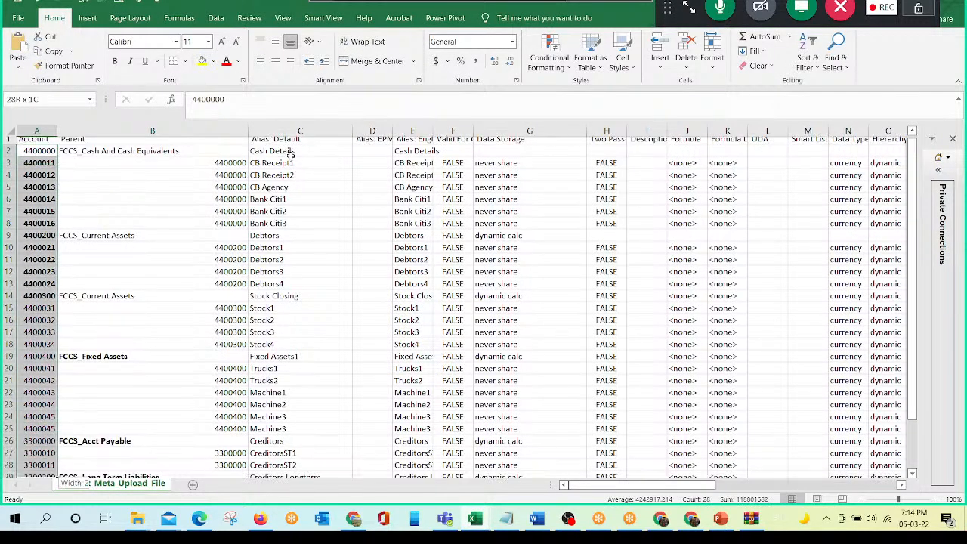
{"action": "key", "text": "shift+Down"}
{"action": "key", "text": "shift+Down"}
{"action": "key", "text": "shift+Down"}
{"action": "key", "text": "shift+Down"}
{"action": "key", "text": "shift+Down"}
{"action": "key", "text": "shift+Down"}
{"action": "key", "text": "shift+Up"}
{"action": "key", "text": "shift+Up"}
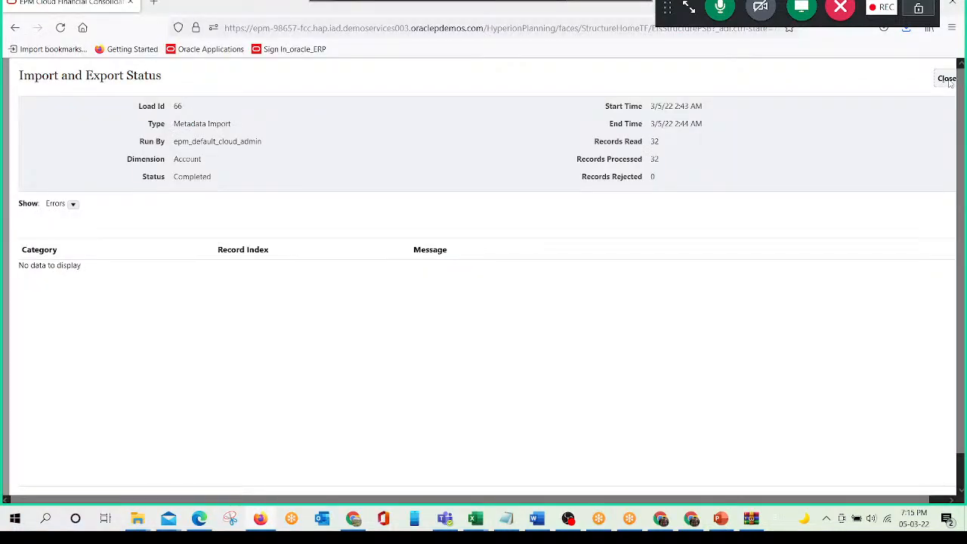
- Close the import status and Import Metadata pages and open the Dimensions editor in the FCCS application
{"action": "left_click", "coordinate": [947, 79]}
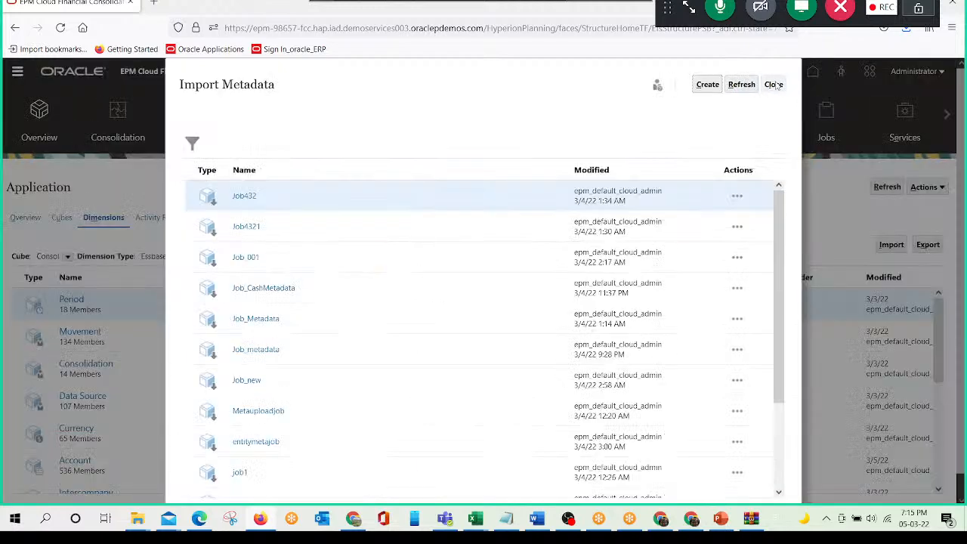
{"action": "left_click", "coordinate": [775, 84]}
{"action": "left_click", "coordinate": [16, 73]}
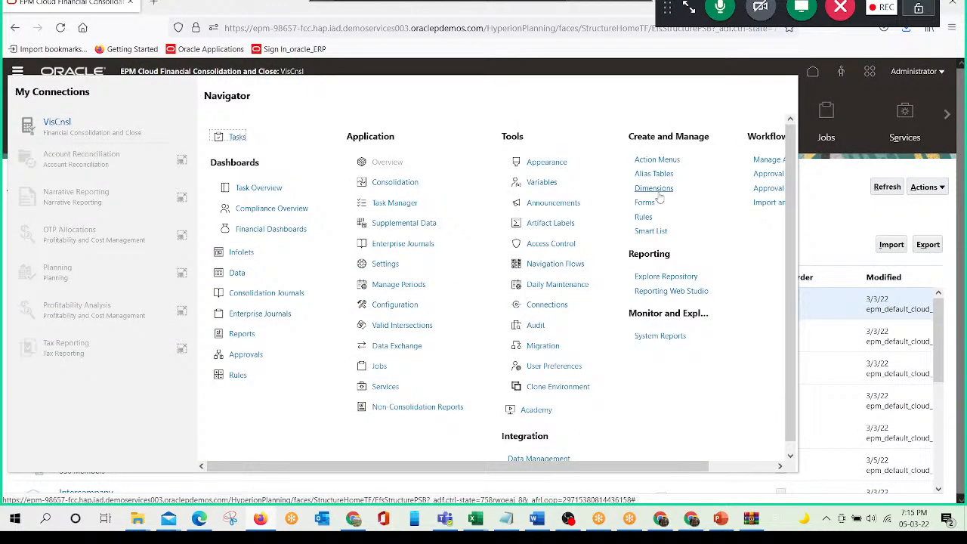
{"action": "left_click", "coordinate": [656, 190]}
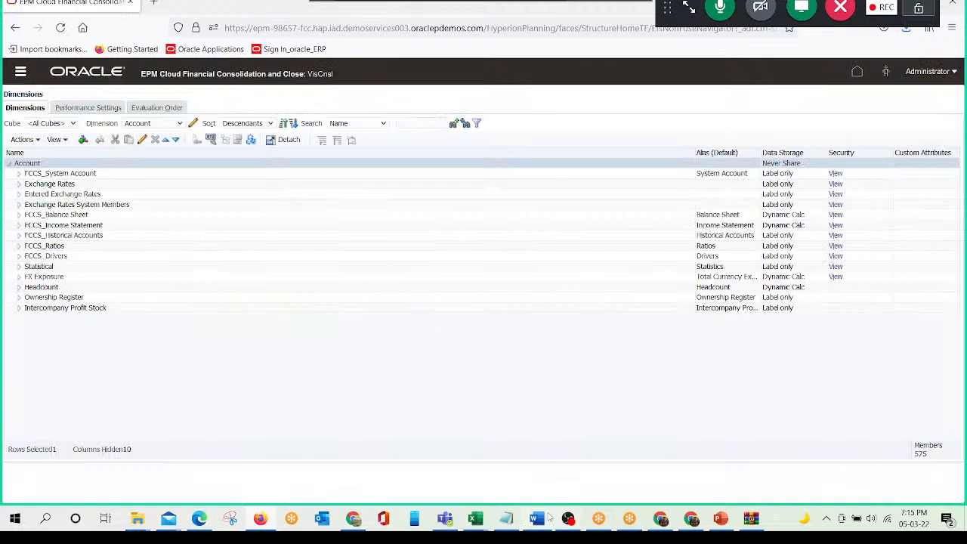
- Expand the Account hierarchy from FCCS_Balance Sheet through FCCS_Total Assets to FCCS_Current Assets, including members 4400200 and 4400300
{"action": "left_click", "coordinate": [19, 215]}
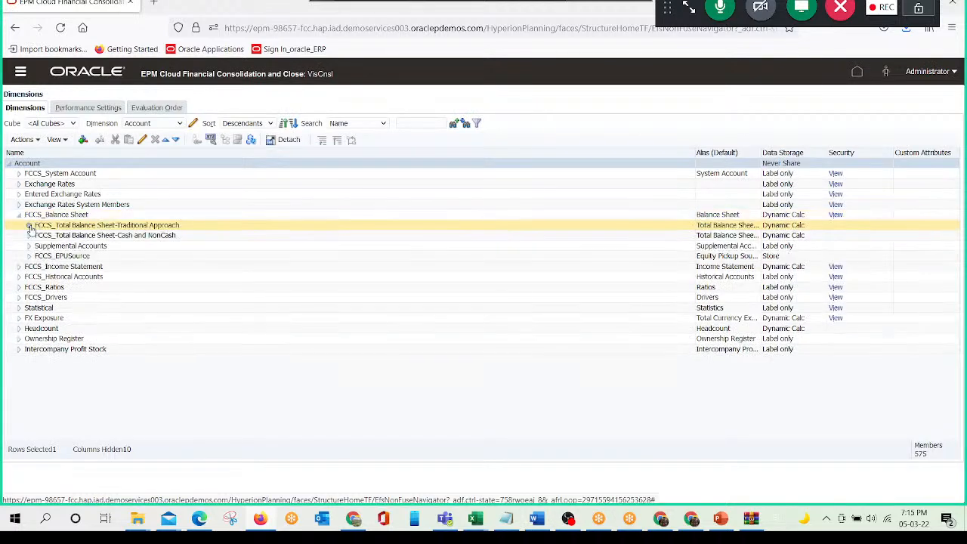
{"action": "left_click", "coordinate": [29, 226]}
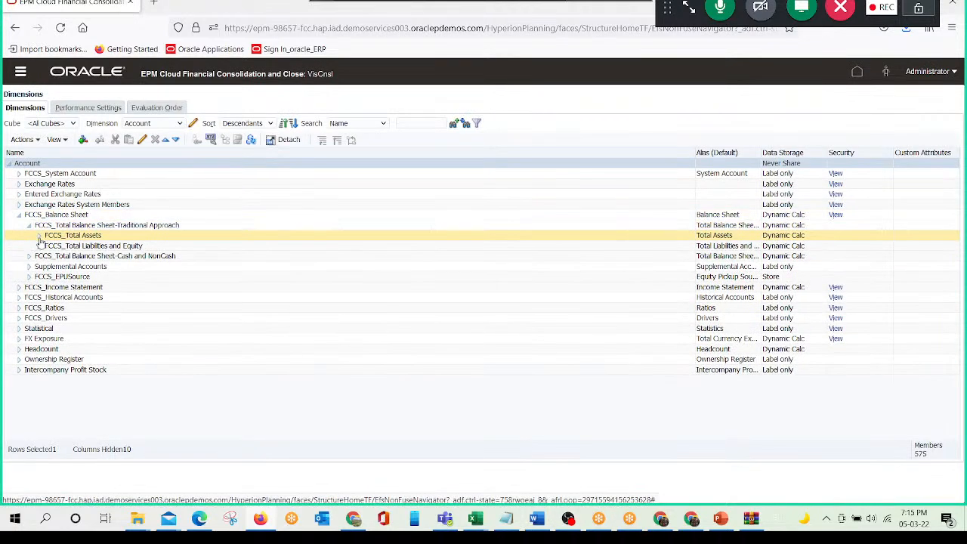
{"action": "left_click", "coordinate": [39, 236]}
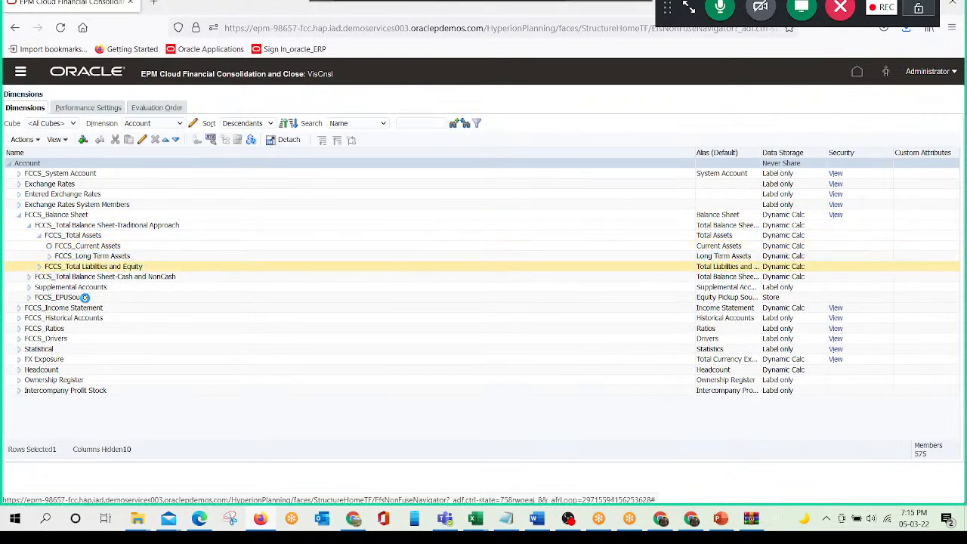
{"action": "left_click", "coordinate": [60, 298]}
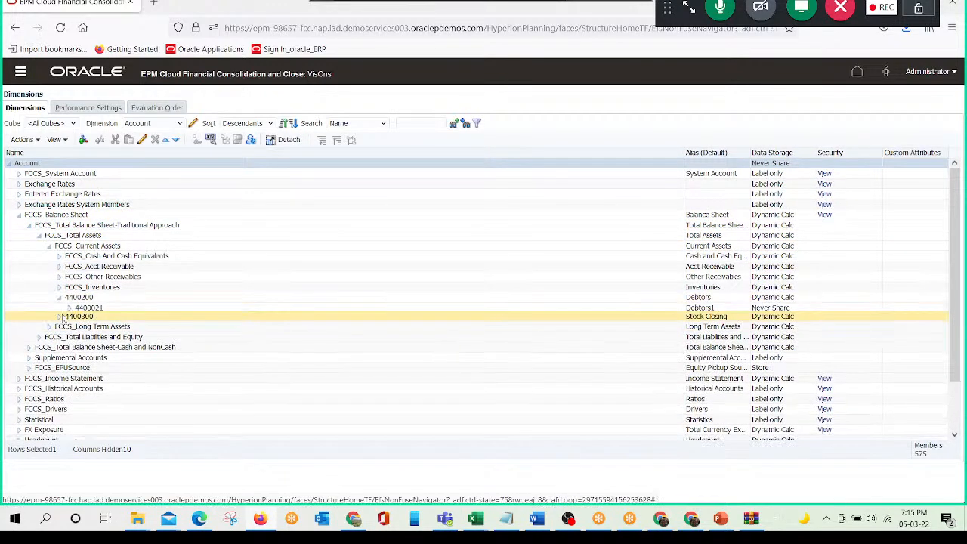
{"action": "left_click", "coordinate": [59, 349]}
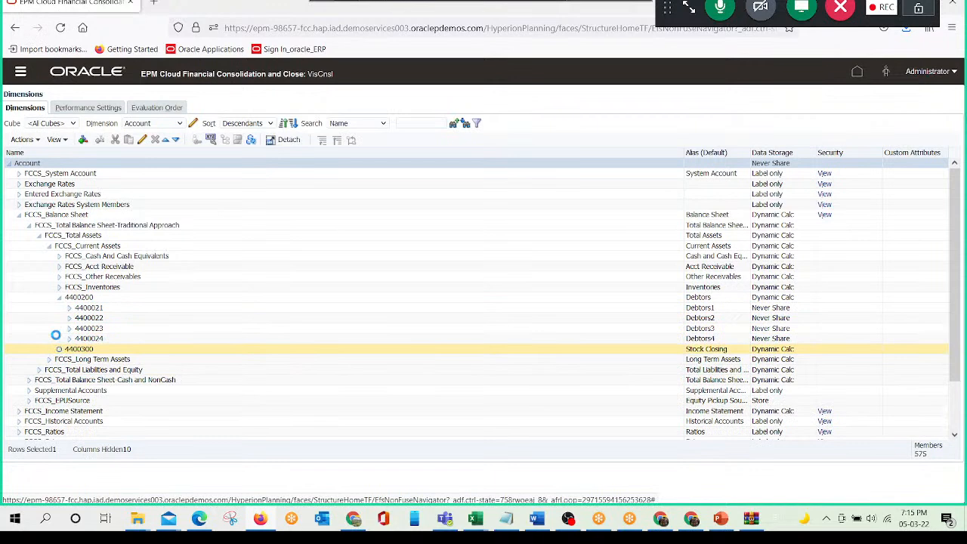
- Expand FCCS_Cash And Cash Equivalents, select member 4400000, and review the imported accounts under FCCS_Current Assets
{"action": "left_click", "coordinate": [59, 256]}
{"action": "left_click", "coordinate": [143, 360]}
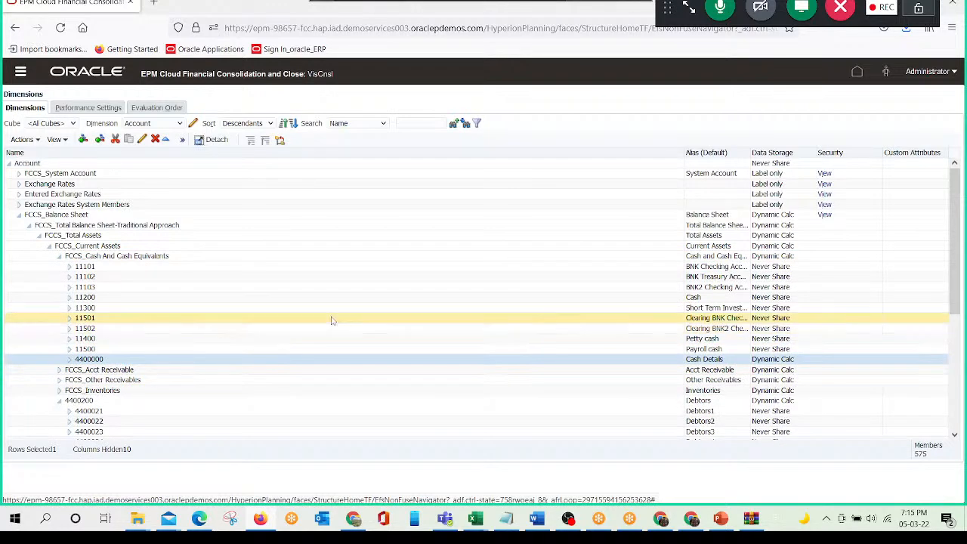
{"action": "scroll", "coordinate": [331, 320], "scroll_direction": "down", "scroll_amount": 2}
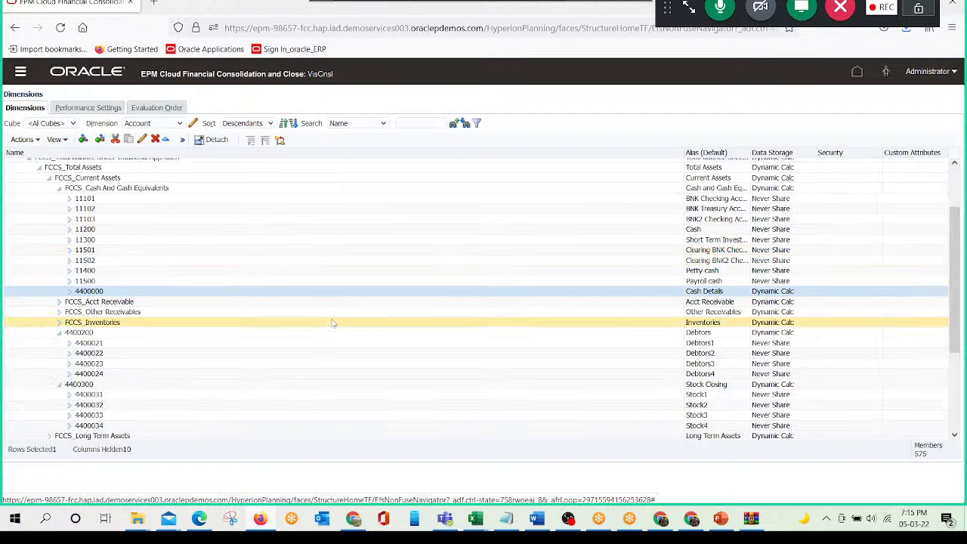
{"action": "left_click", "coordinate": [59, 385]}
{"action": "scroll", "coordinate": [162, 355], "scroll_direction": "up", "scroll_amount": 2}
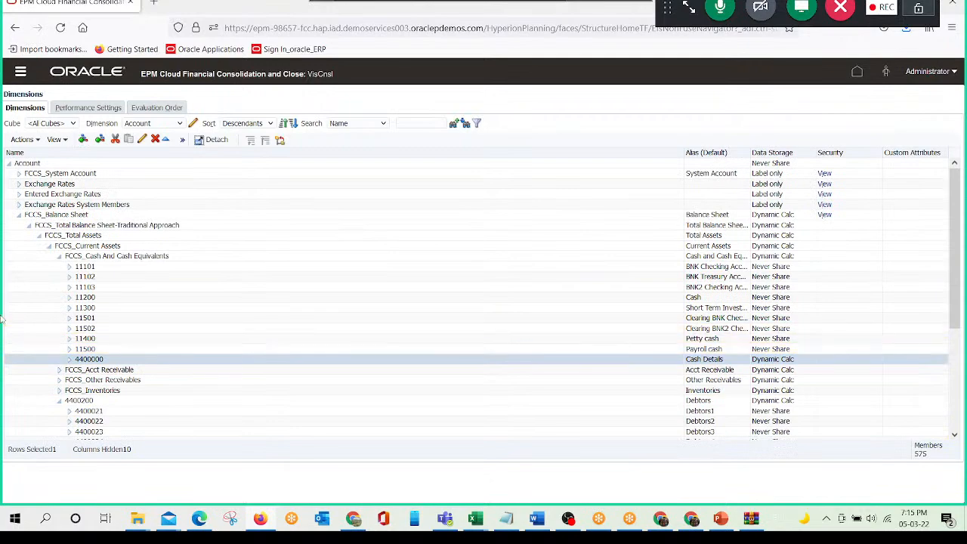
- Capture the expanded Account hierarchy and paste the snip into the Word document below a new "After View" heading
{"action": "key", "text": "super+shift+s"}
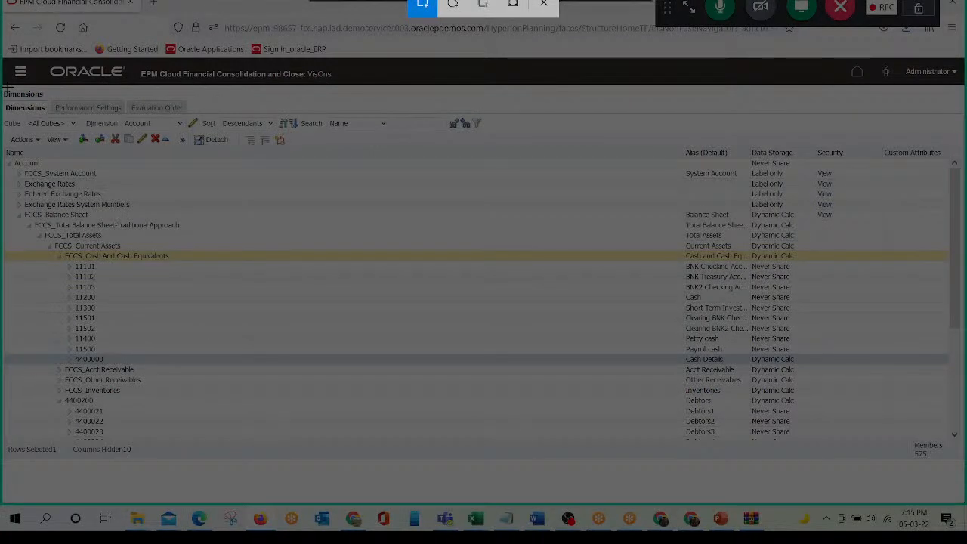
{"action": "left_click_drag", "start_coordinate": [8, 89], "coordinate": [954, 440]}
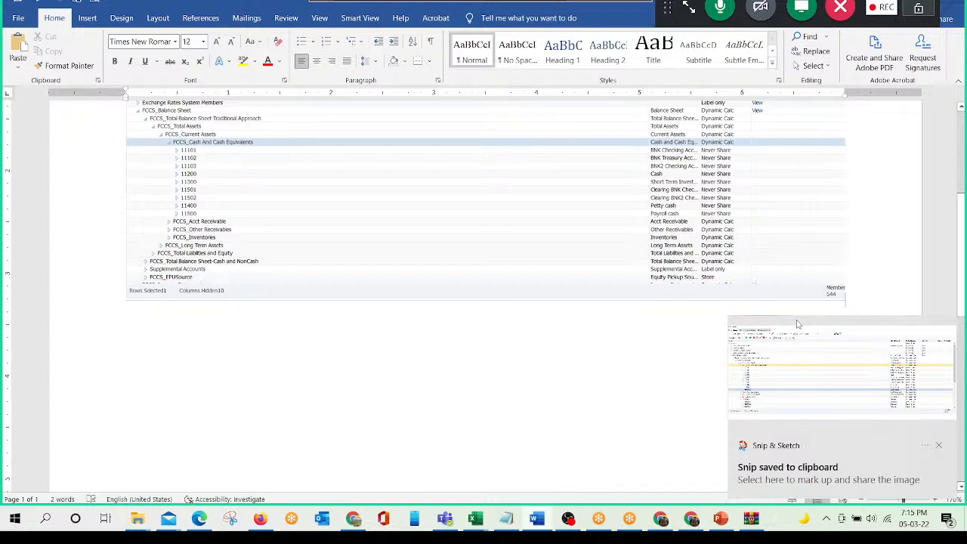
{"action": "type", "text": "After View"}
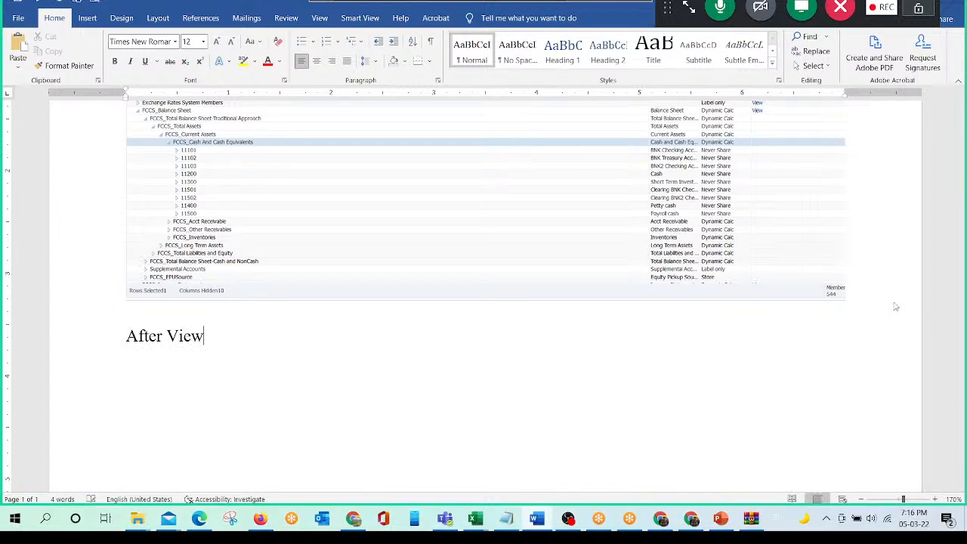
{"action": "key", "text": "Return"}
{"action": "key", "text": "ctrl+v"}
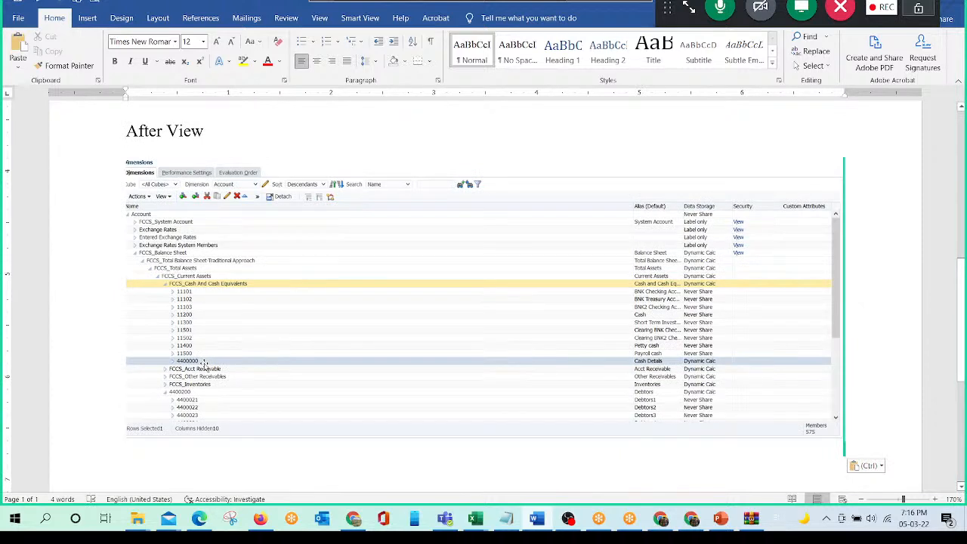
{"action": "scroll", "coordinate": [204, 365], "scroll_direction": "up", "scroll_amount": 5}
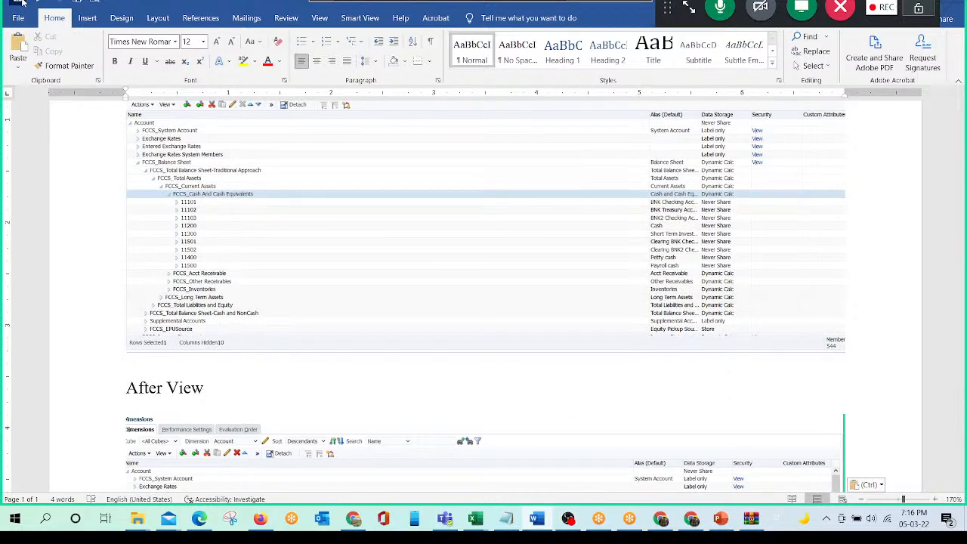
- Return to the FCCS home page, and switch to the PowerPoint slide listing the metadata loading methods
{"action": "key", "text": "alt+Tab"}
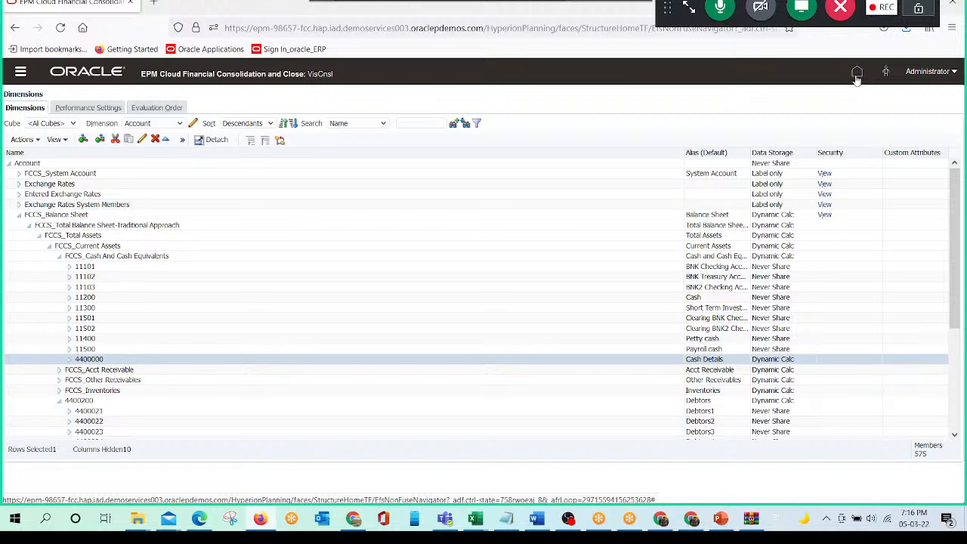
{"action": "left_click", "coordinate": [857, 73]}
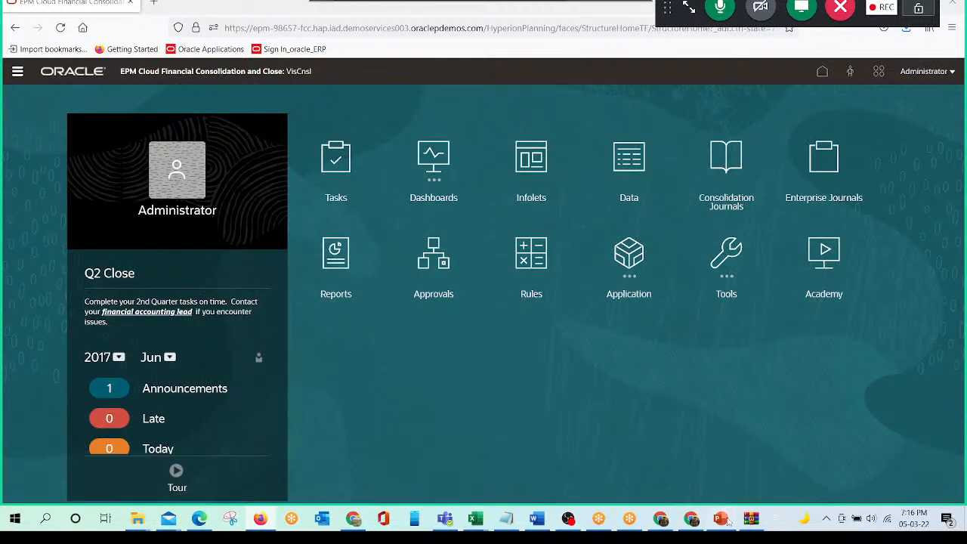
{"action": "left_click", "coordinate": [726, 522]}
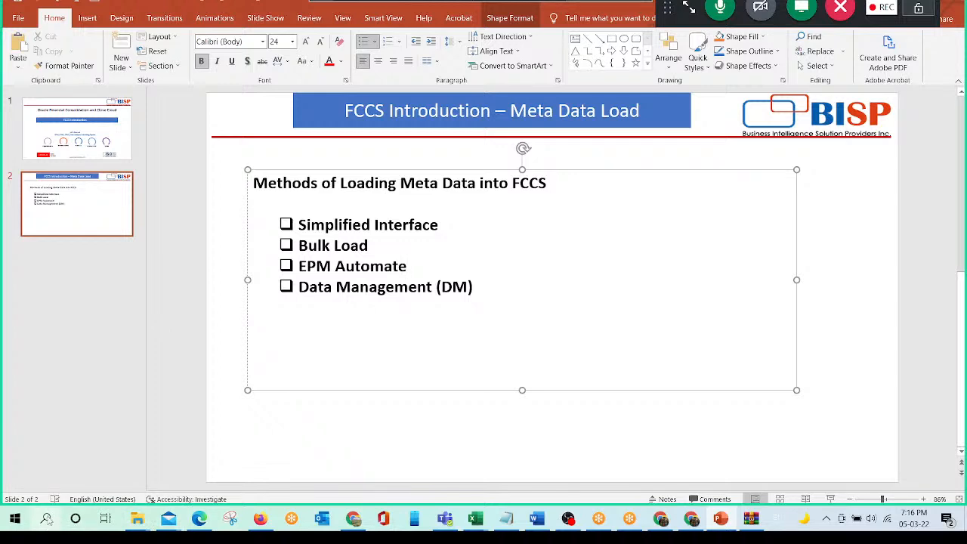
- Search Windows for "epm", launch EPM Automate, and reposition its console window
{"action": "left_click", "coordinate": [47, 518]}
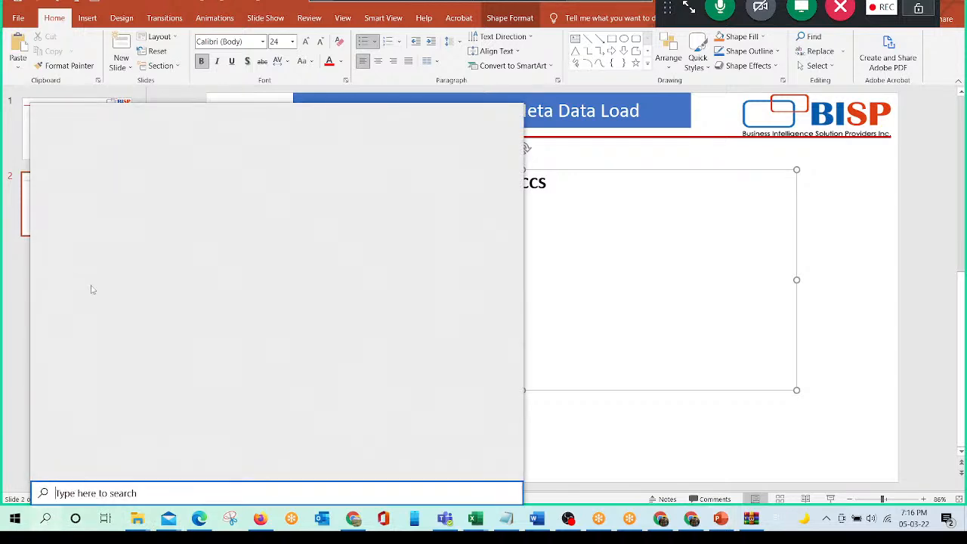
{"action": "type", "text": "epm"}
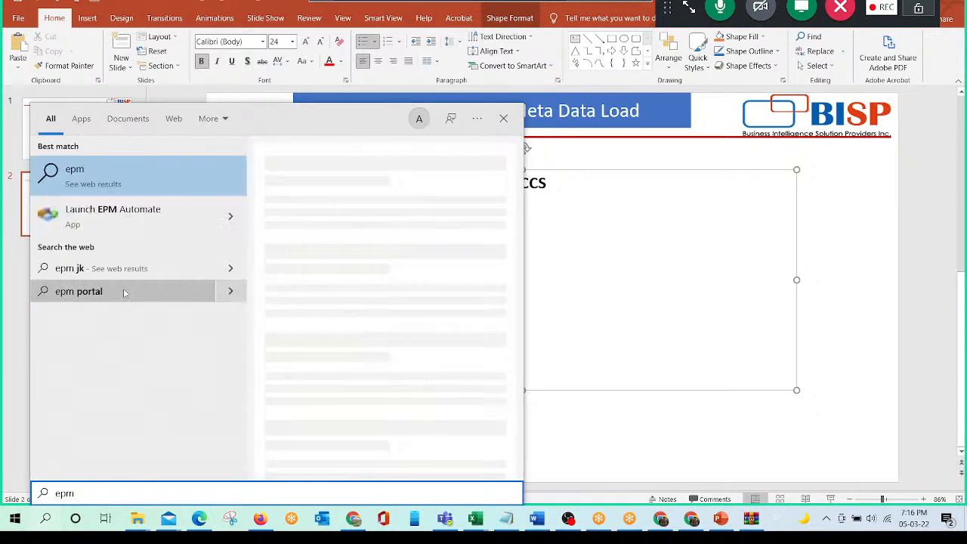
{"action": "left_click", "coordinate": [83, 212]}
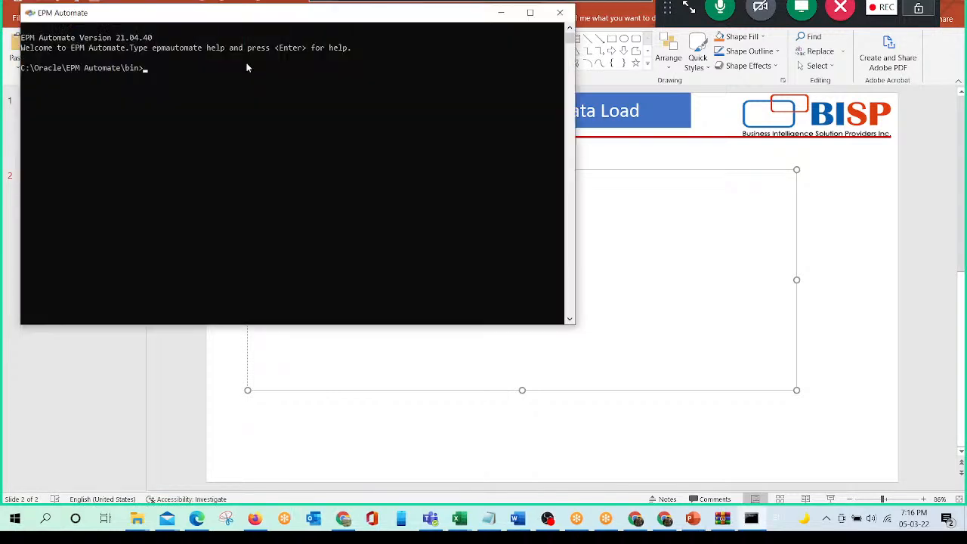
{"action": "left_click_drag", "start_coordinate": [250, 18], "coordinate": [282, 29]}
- Open the EPM_Automate text file from the Class_Purpose folder, review its commands maximized, and return to the EPM Automate console
{"action": "left_click", "coordinate": [137, 521]}
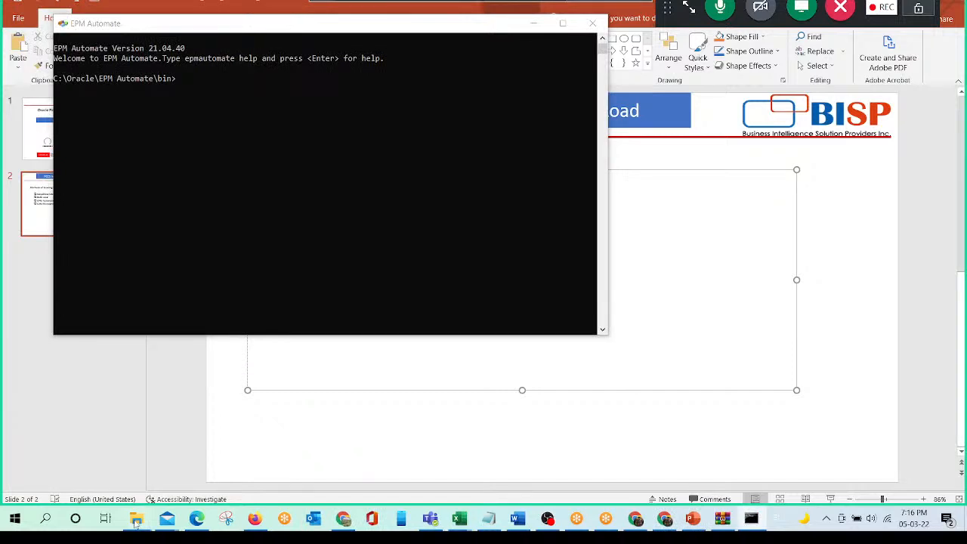
{"action": "left_click", "coordinate": [137, 521]}
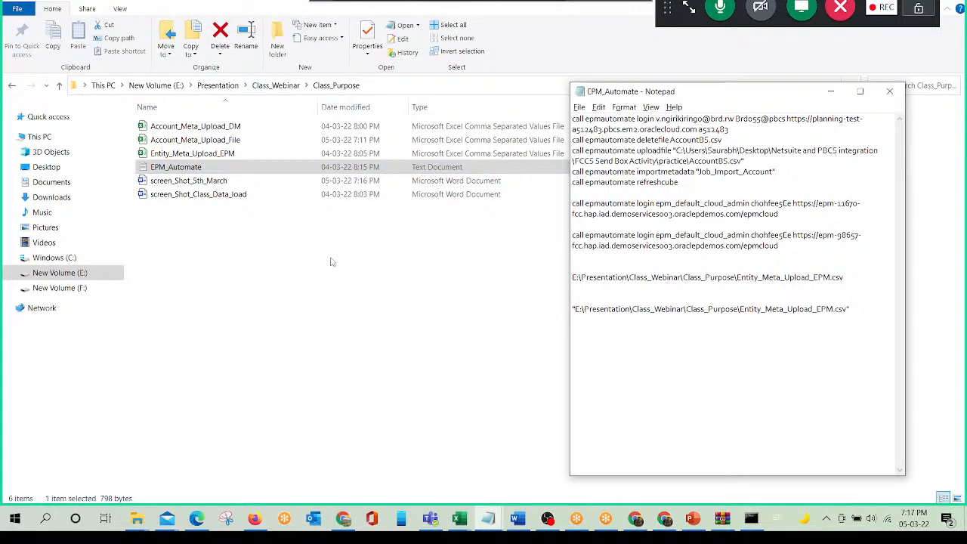
{"action": "left_click", "coordinate": [860, 93]}
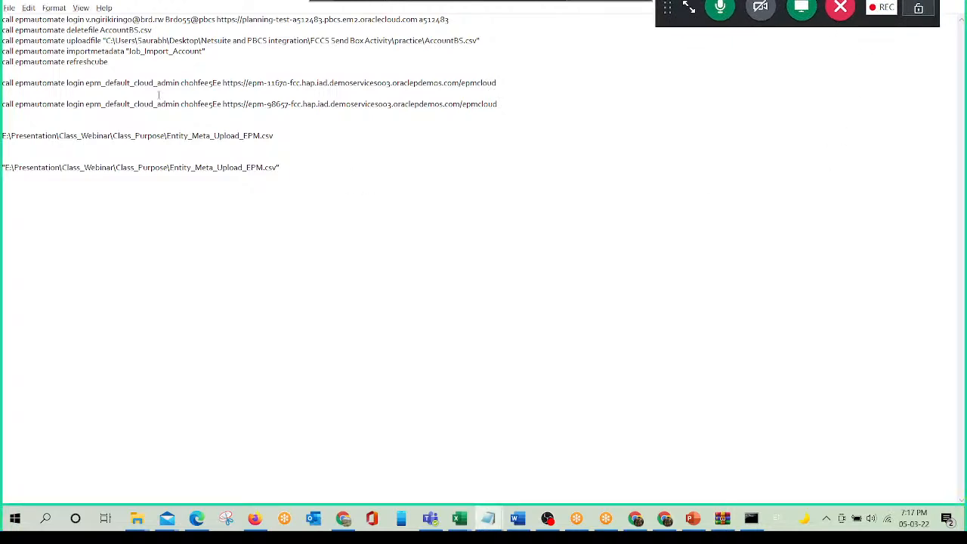
{"action": "key", "text": "alt+Tab"}
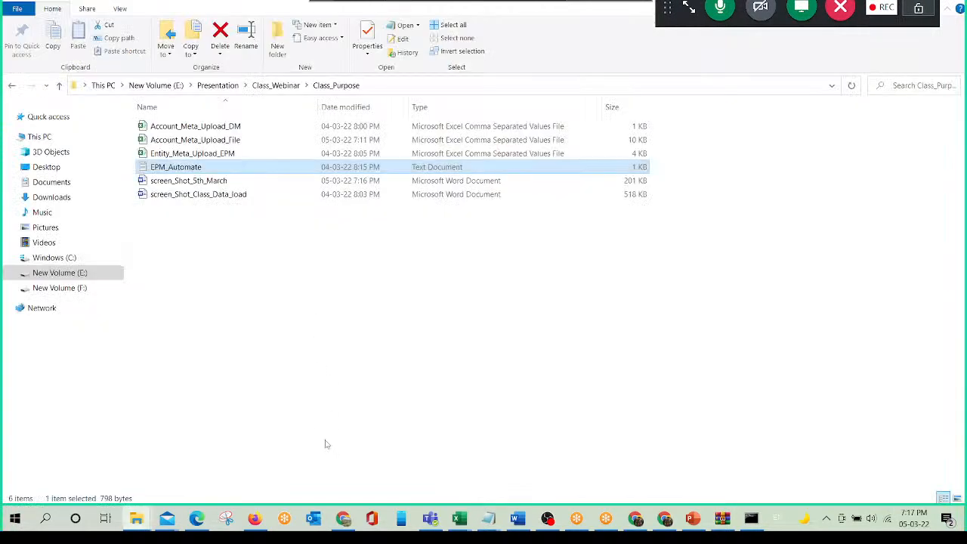
{"action": "key", "text": "alt+Tab"}
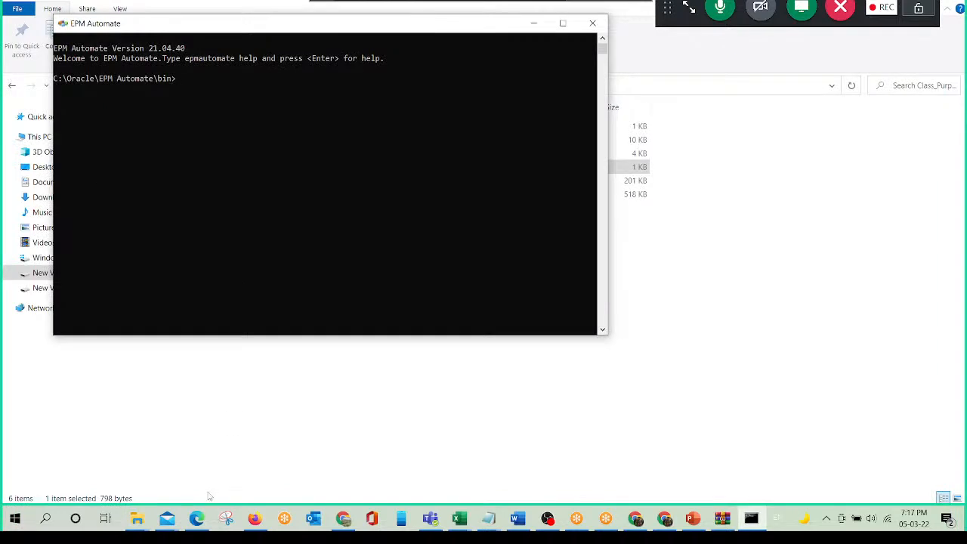
- Switch to FCCS in Firefox, open the Dimensions editor, and display the Entity dimension
{"action": "left_click", "coordinate": [255, 519]}
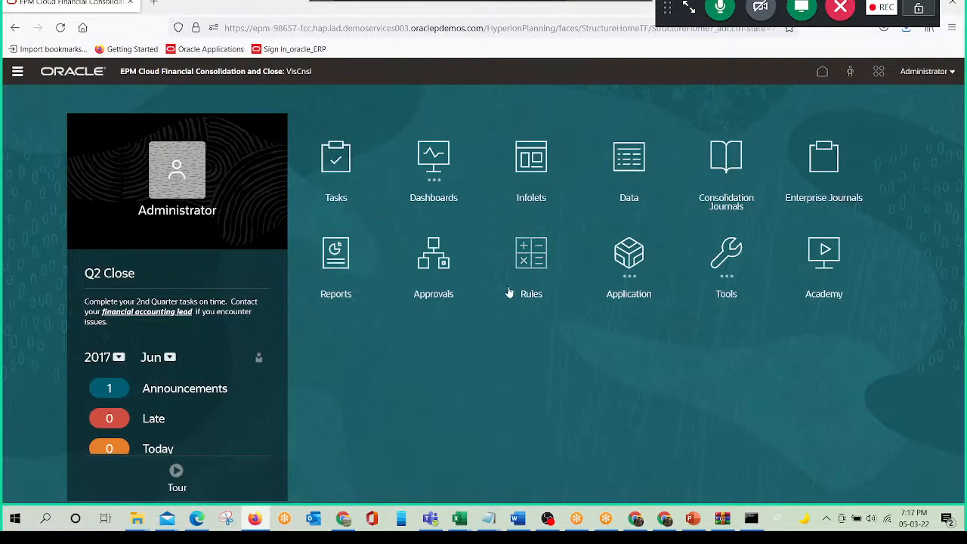
{"action": "left_click", "coordinate": [17, 72]}
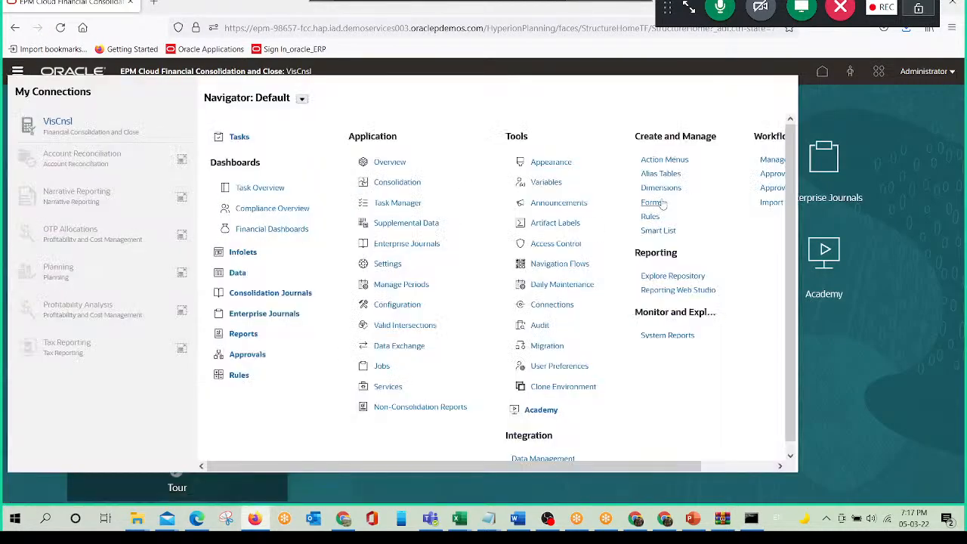
{"action": "left_click", "coordinate": [661, 188]}
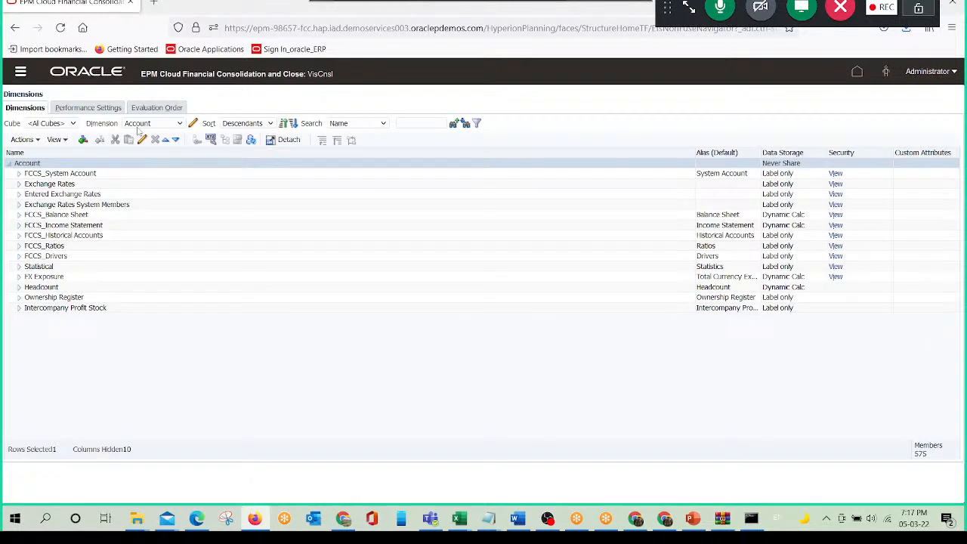
{"action": "left_click", "coordinate": [155, 123]}
{"action": "left_click", "coordinate": [141, 193]}
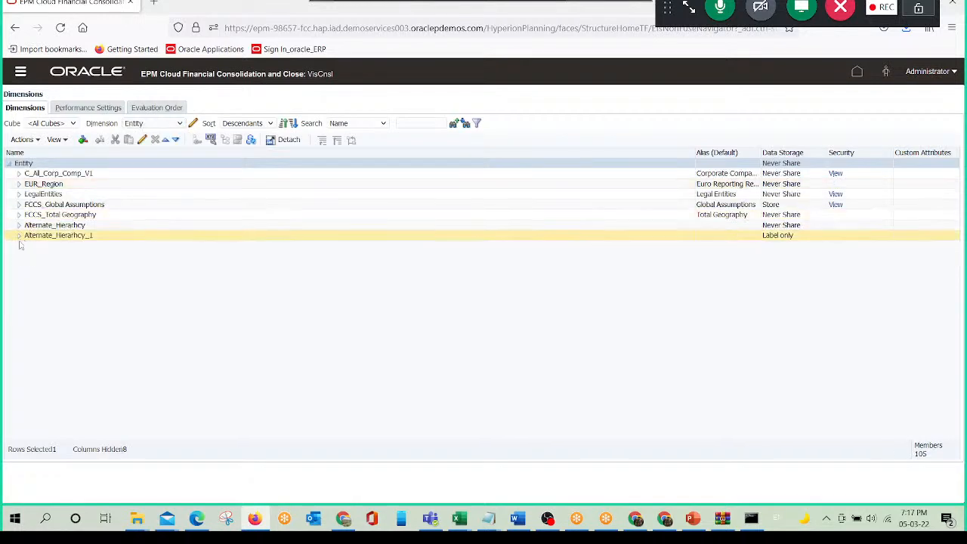
- Expand FCCS_Total Geography, C_All_Corp_Comp_V1 and its C_T member in the Entity dimension hierarchy
{"action": "left_click", "coordinate": [19, 216]}
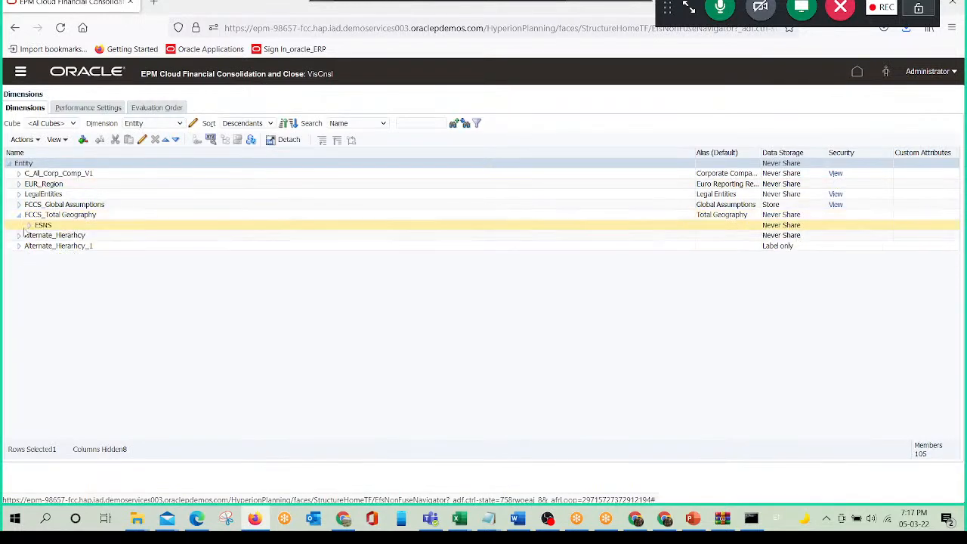
{"action": "left_click", "coordinate": [19, 173]}
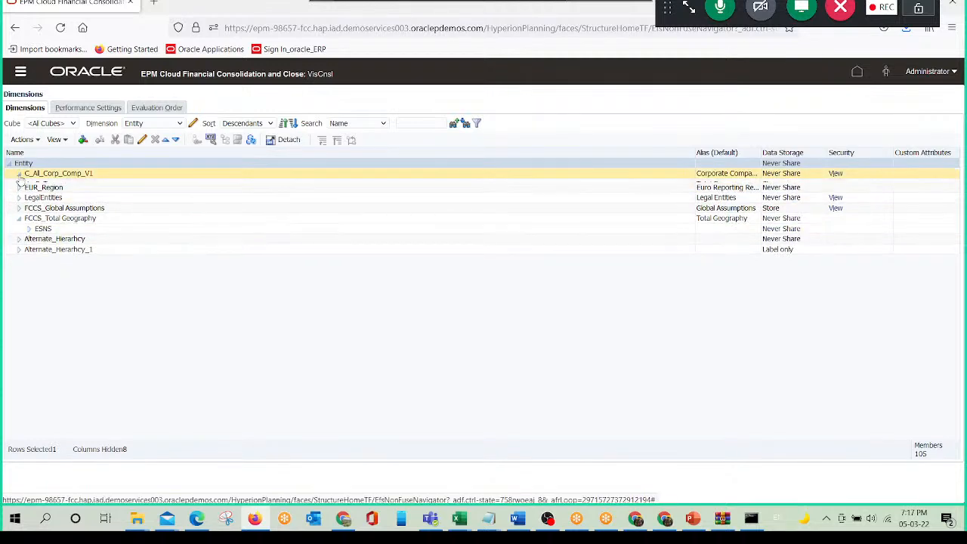
{"action": "left_click", "coordinate": [30, 184]}
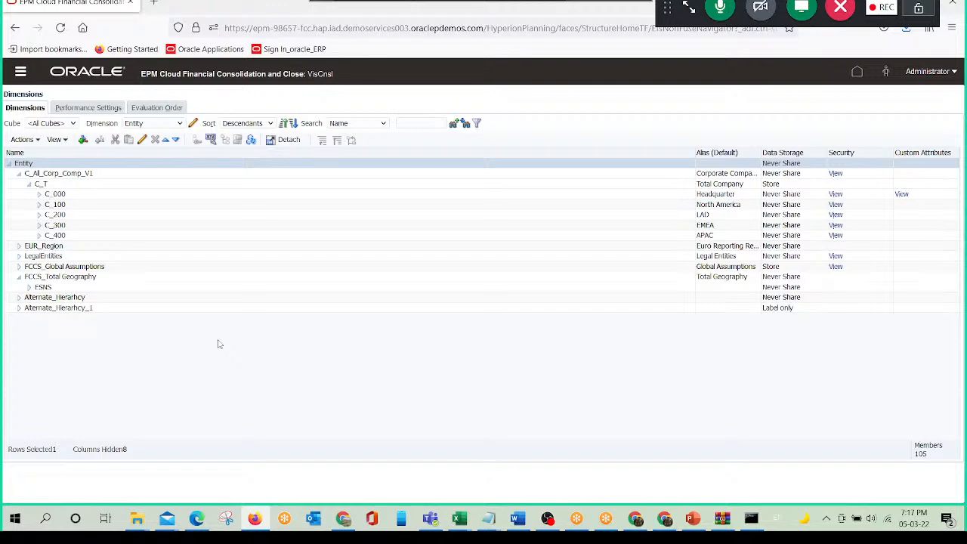
- Capture a snip of the expanded Entity dimension, paste it into the Word document with a "Before" label, and return to FCCS in Firefox
{"action": "key", "text": "super+shift+s"}
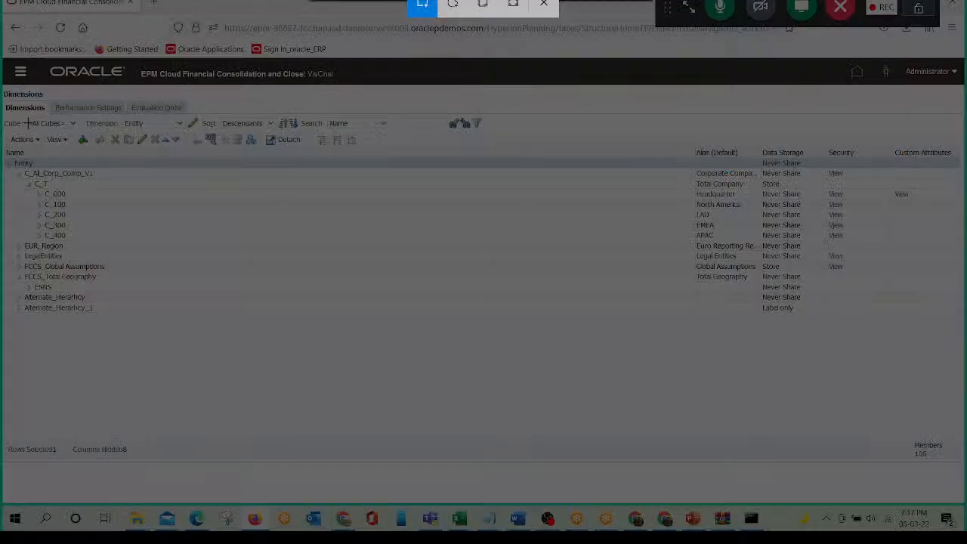
{"action": "left_click_drag", "start_coordinate": [6, 92], "coordinate": [939, 484]}
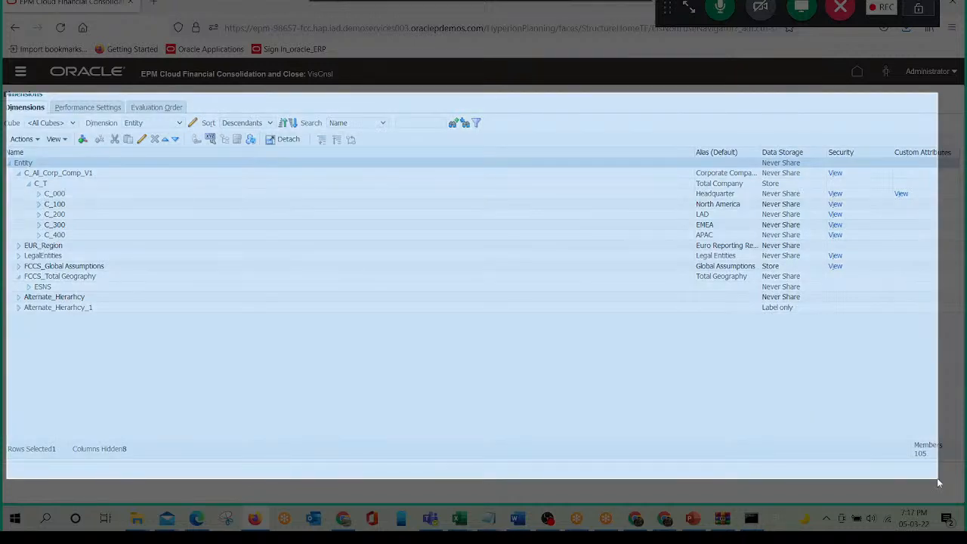
{"action": "key", "text": "alt+Tab"}
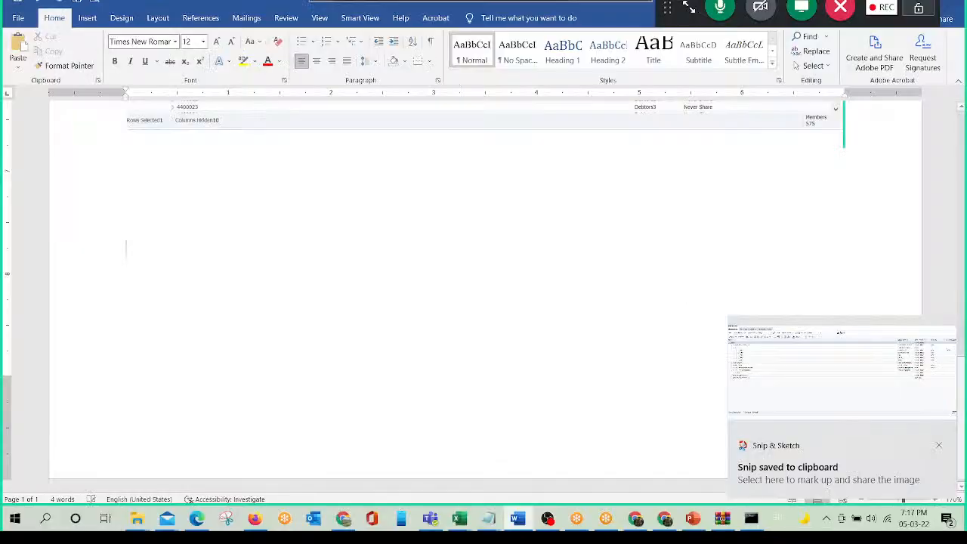
{"action": "type", "text": "Before V"}
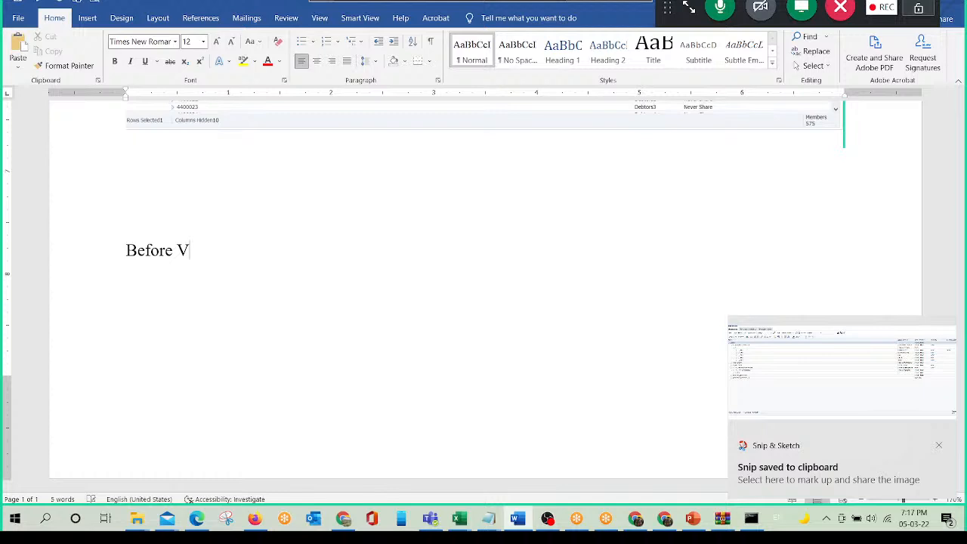
{"action": "key", "text": "ctrl+v"}
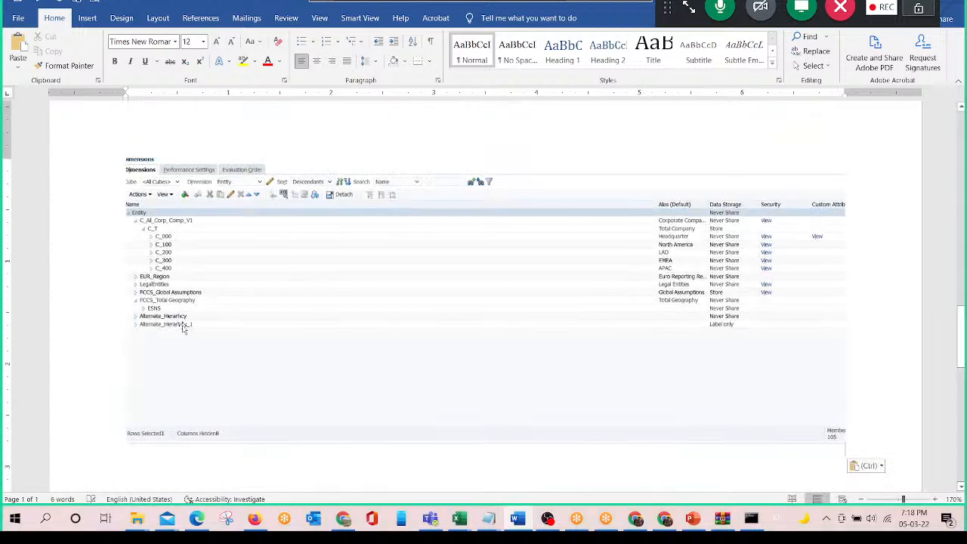
{"action": "left_click", "coordinate": [255, 519]}
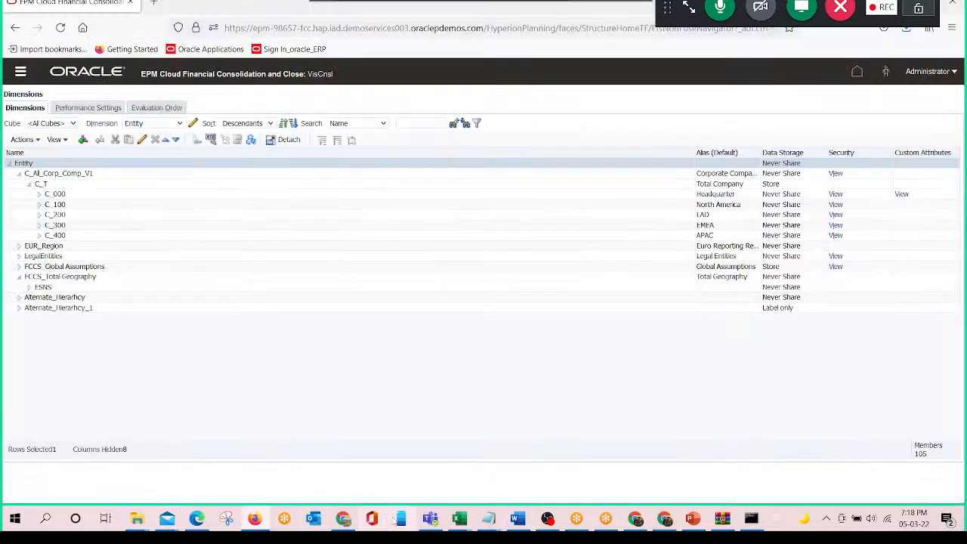
- Open the Entity_Meta_Upload_EPM CSV file from the Class_Purpose folder in Excel
{"action": "mouse_move", "coordinate": [459, 518]}
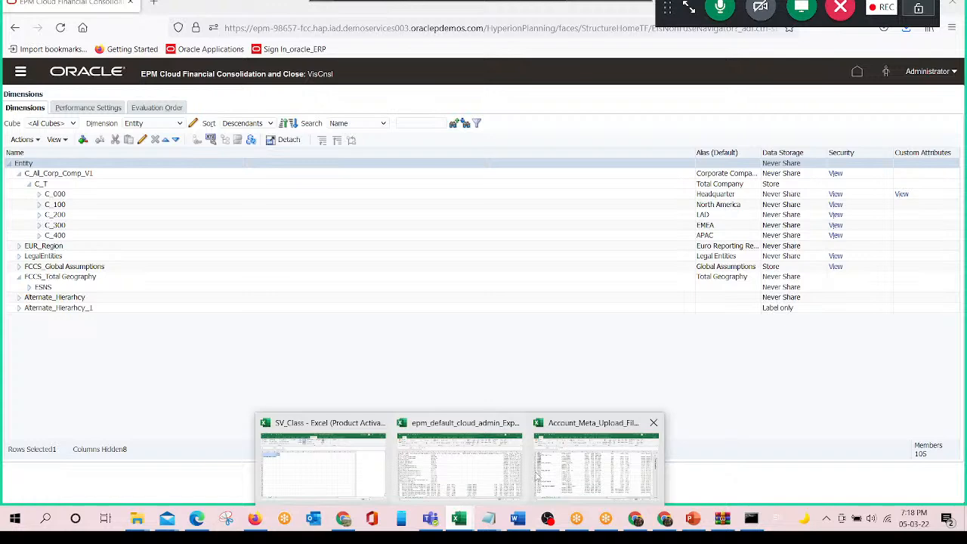
{"action": "left_click", "coordinate": [538, 475]}
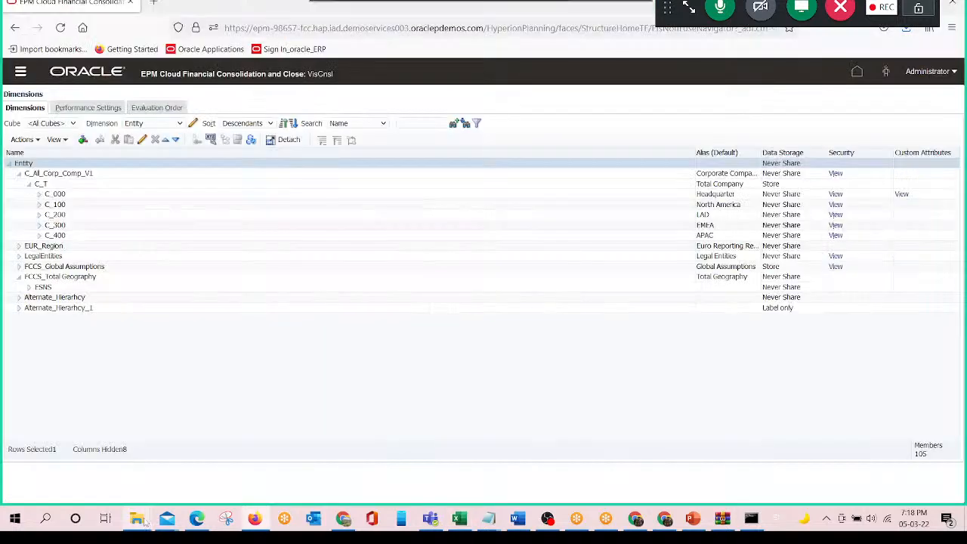
{"action": "left_click", "coordinate": [138, 520]}
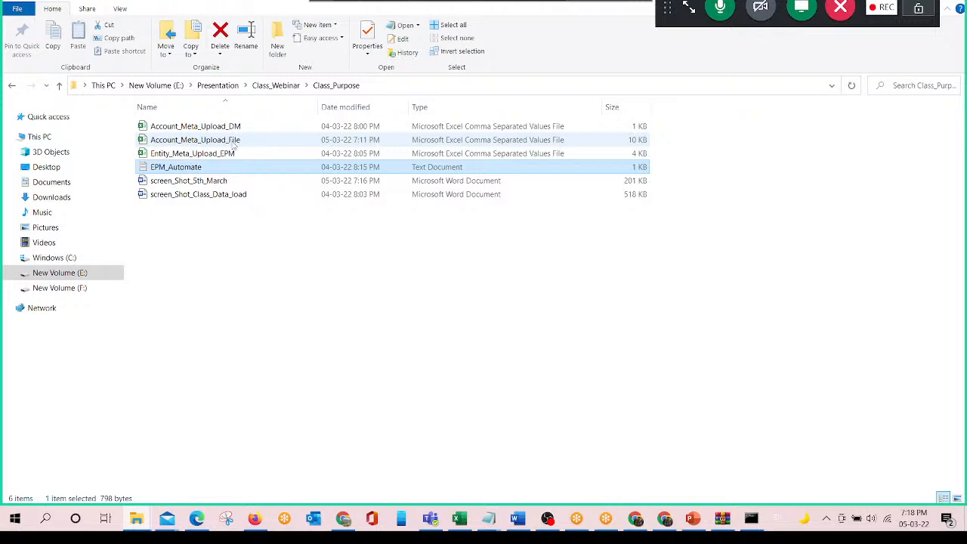
{"action": "double_click", "coordinate": [236, 152]}
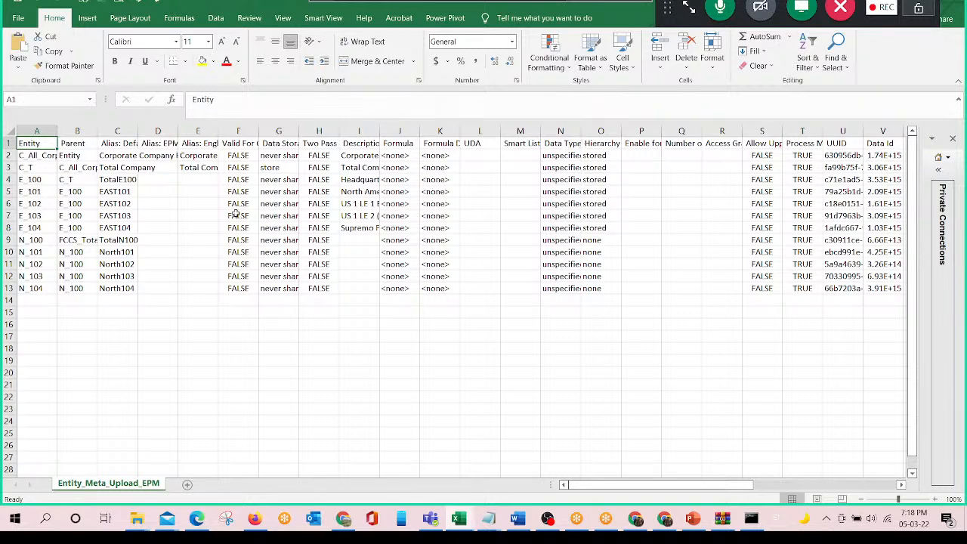
- Widen the Entity and Parent columns of the entity upload file to show their full member names
{"action": "left_click", "coordinate": [172, 181]}
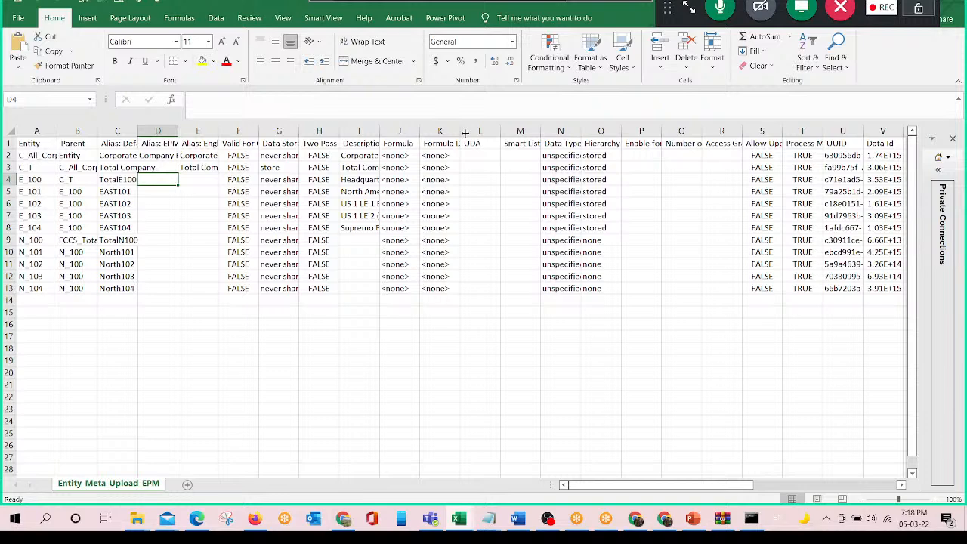
{"action": "key", "text": "Up"}
{"action": "key", "text": "Left"}
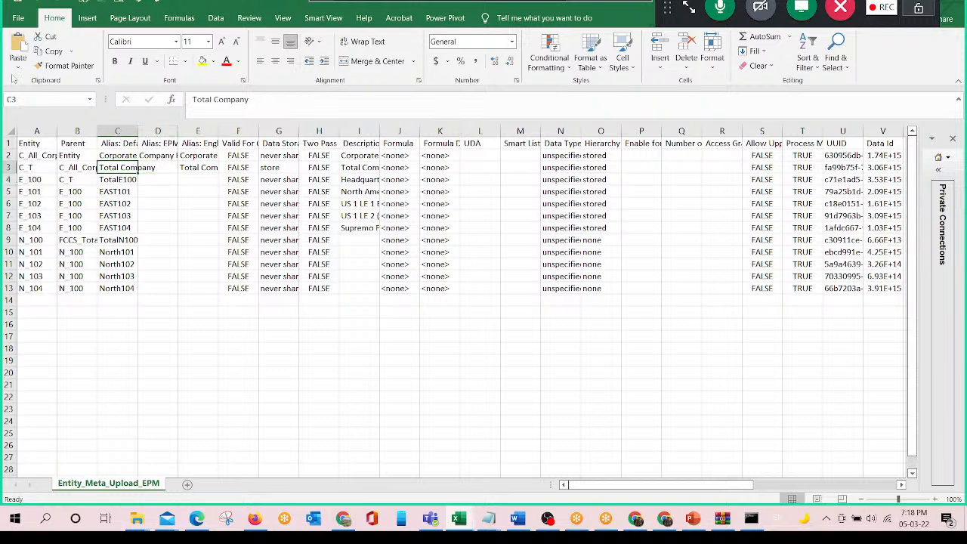
{"action": "left_click_drag", "start_coordinate": [56, 132], "coordinate": [214, 132]}
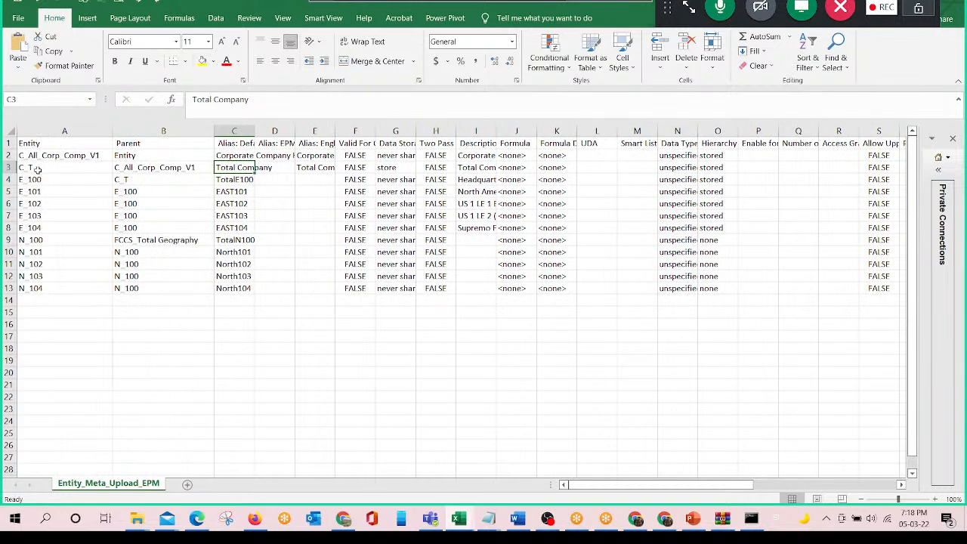
- Check the E_100 row and its parent C_T in the upload file against the C_T member in the FCCS Entity hierarchy
{"action": "left_click", "coordinate": [34, 179]}
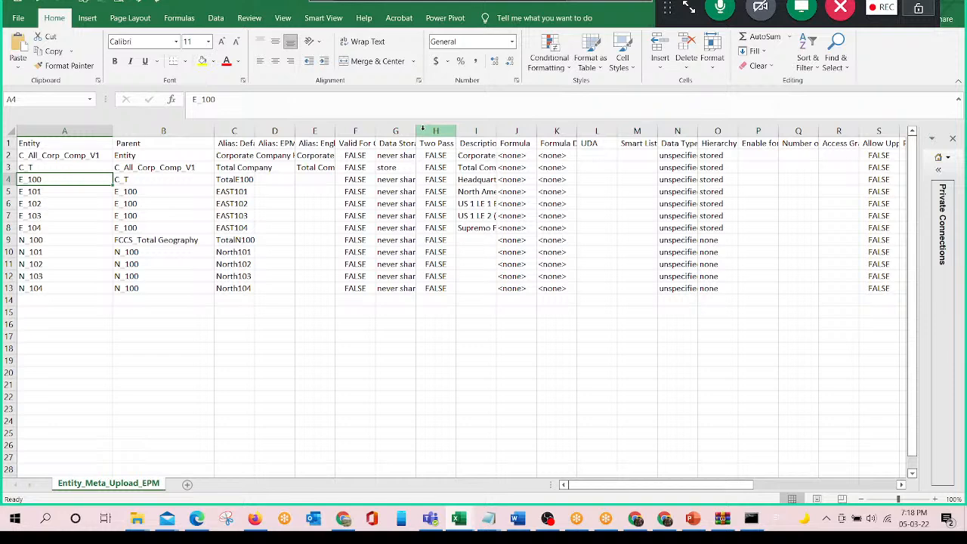
{"action": "key", "text": "Right"}
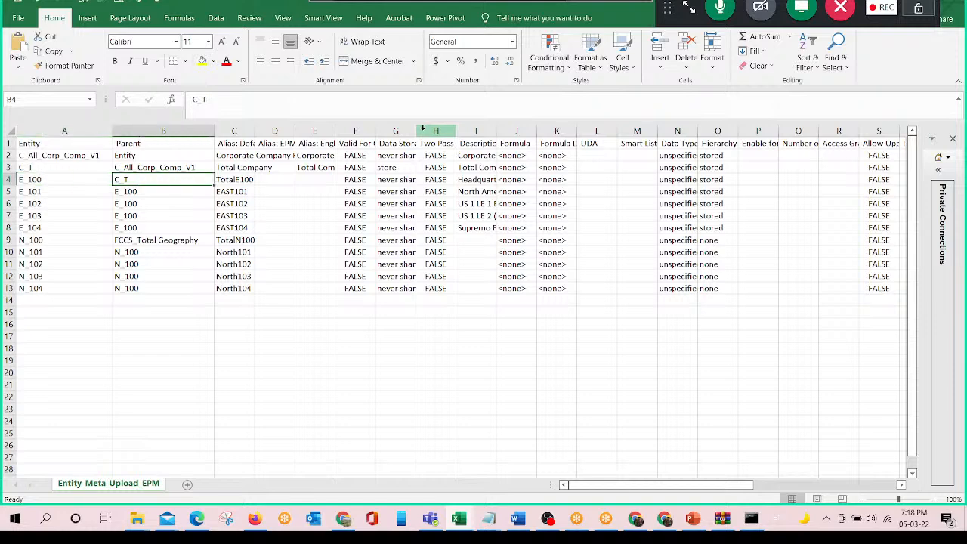
{"action": "key", "text": "alt+Tab"}
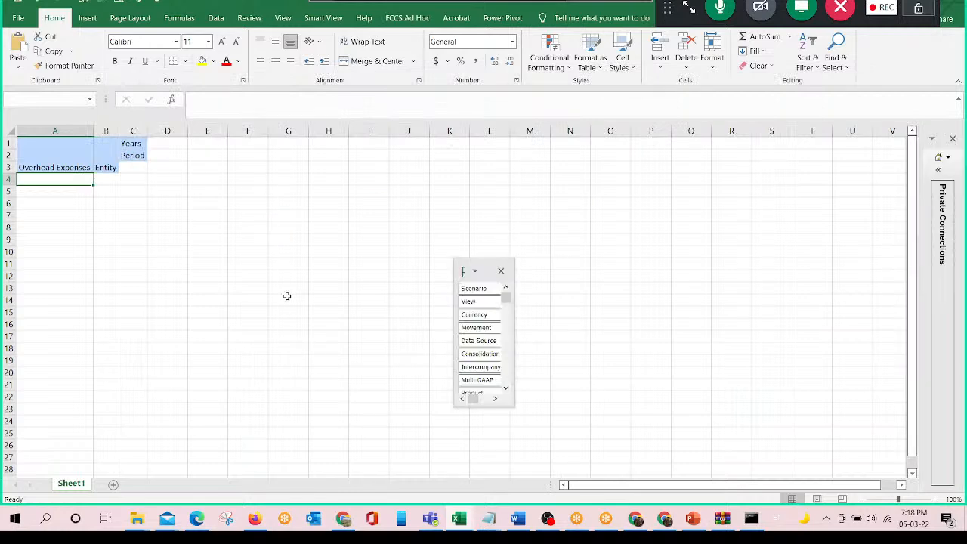
{"action": "key", "text": "alt+Tab"}
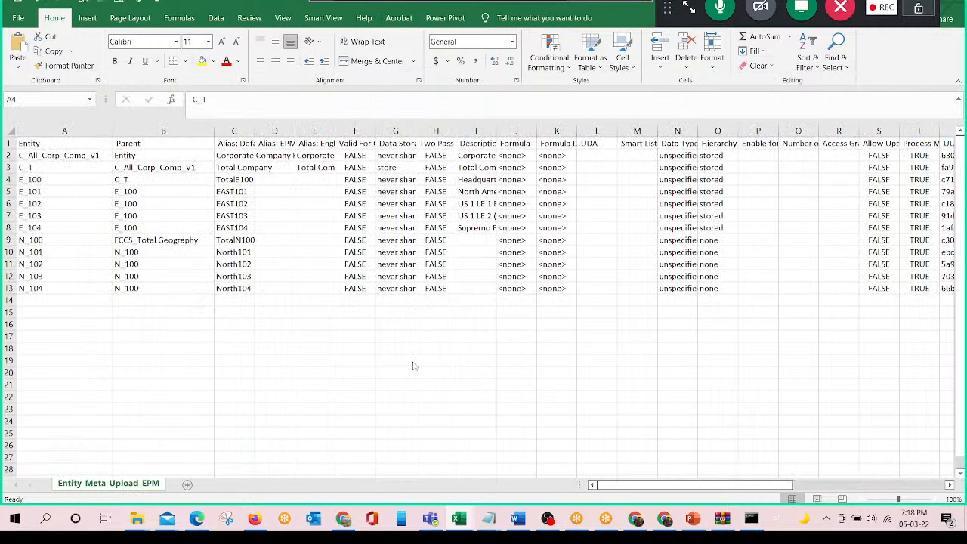
{"action": "key", "text": "alt+Tab"}
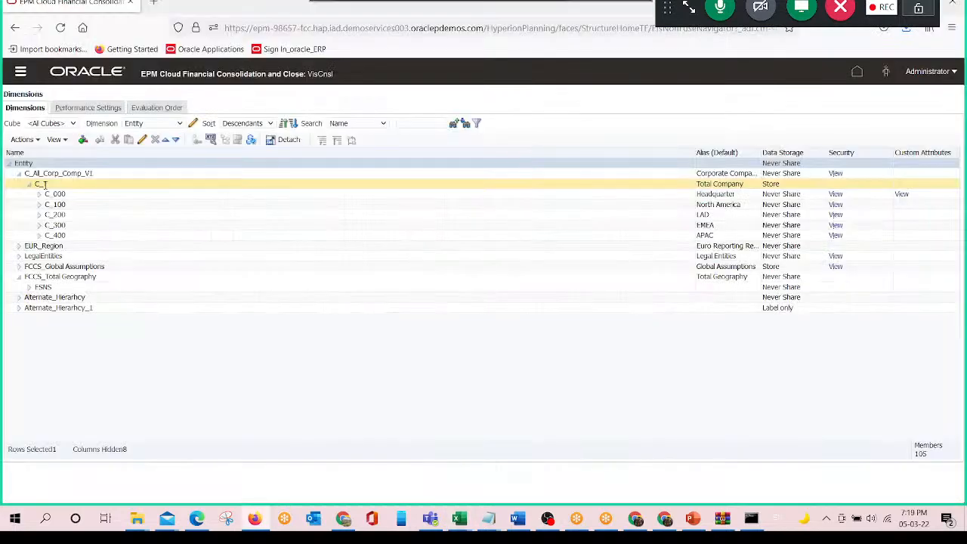
{"action": "left_click", "coordinate": [46, 183]}
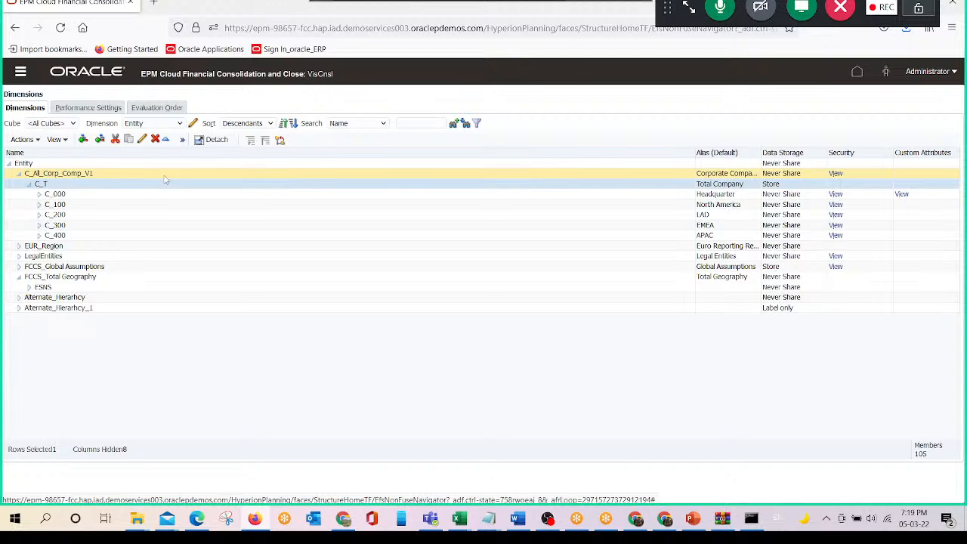
- Bold N_100 and its parent FCCS_Total Geography in row 9, and select the same parent in the FCCS Entity hierarchy
{"action": "key", "text": "alt+Tab"}
{"action": "left_click", "coordinate": [139, 240]}
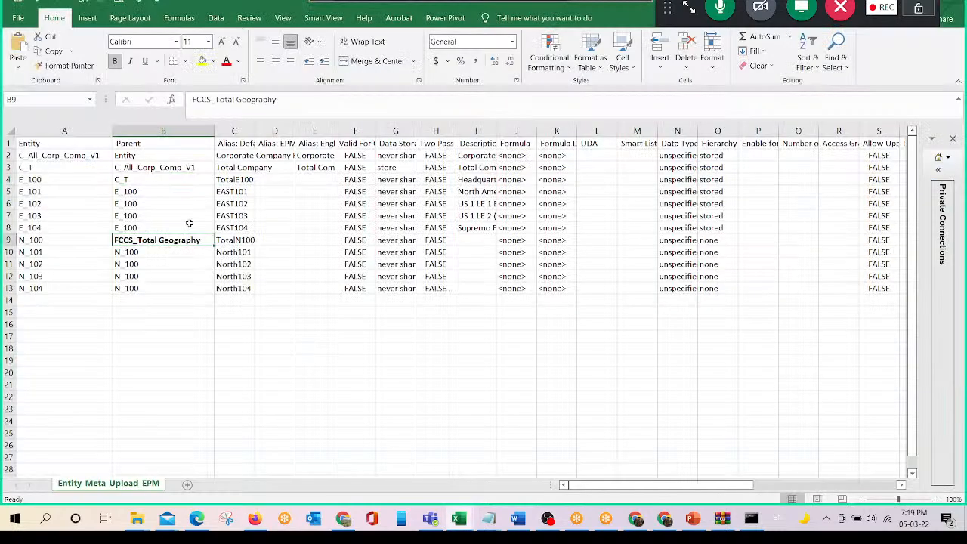
{"action": "key", "text": "Left"}
{"action": "key", "text": "ctrl+b"}
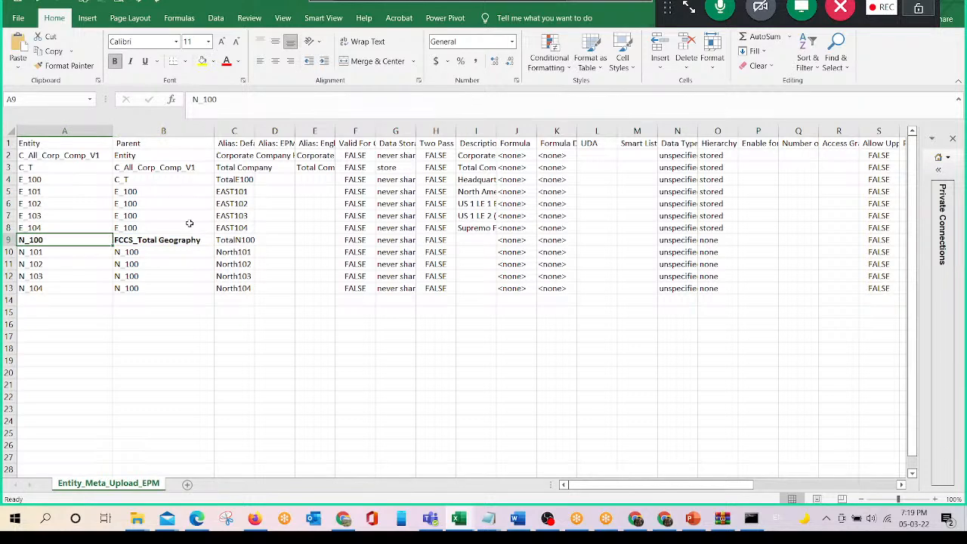
{"action": "key", "text": "alt+Tab"}
{"action": "left_click", "coordinate": [119, 277]}
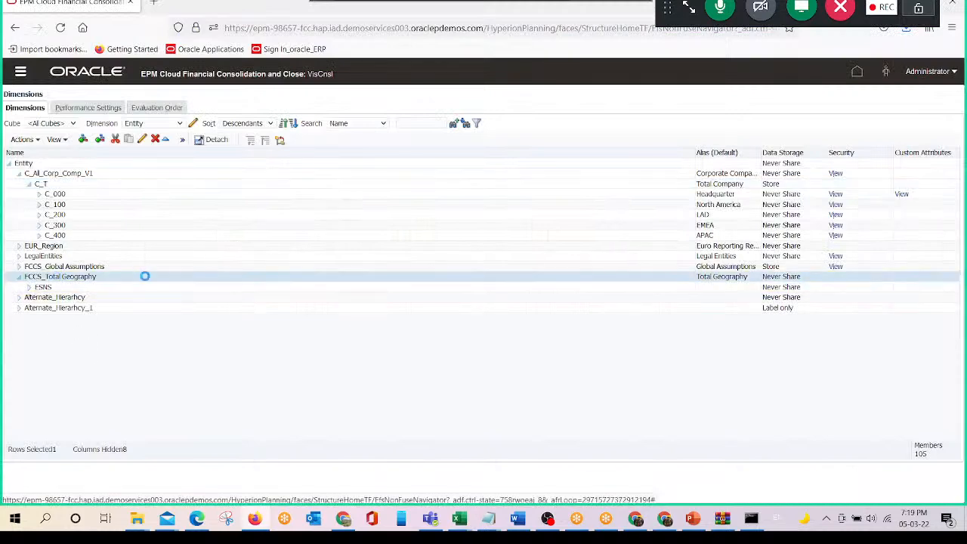
- Return to the upload file, remove the bold from N_100 and FCCS_Total Geography, and save the file in CSV format
{"action": "key", "text": "alt+Tab"}
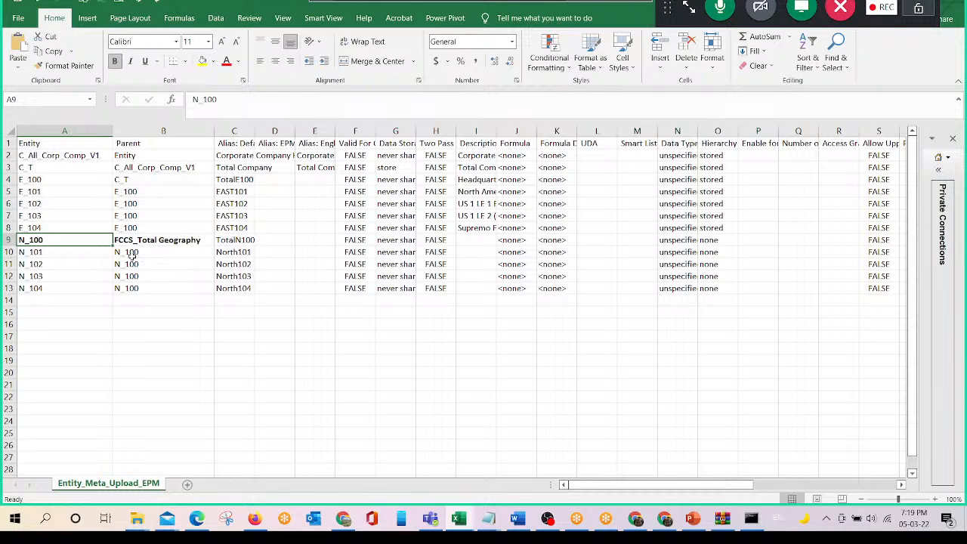
{"action": "type", "text": "N_100\tFCCS_Total Geography"}
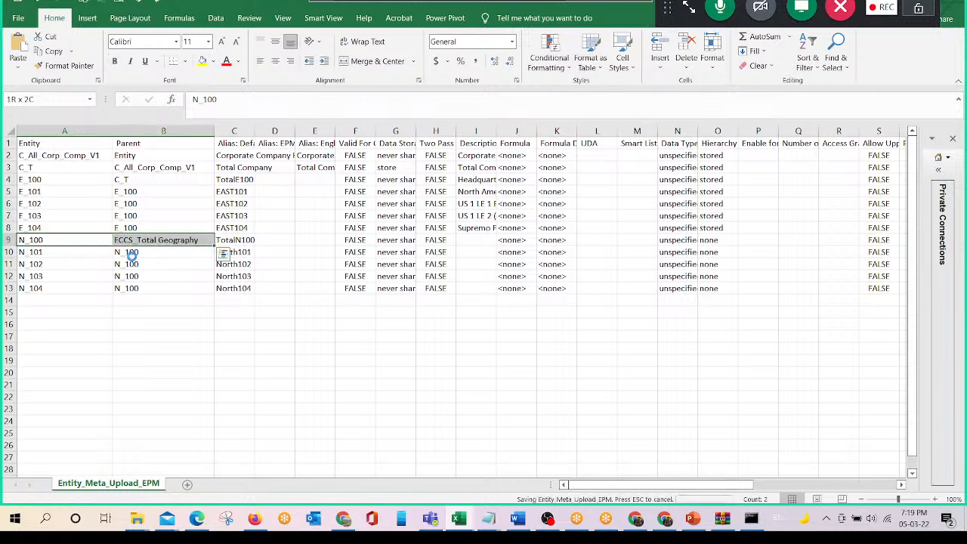
{"action": "key", "text": "ctrl+s"}
{"action": "left_click", "coordinate": [456, 289]}
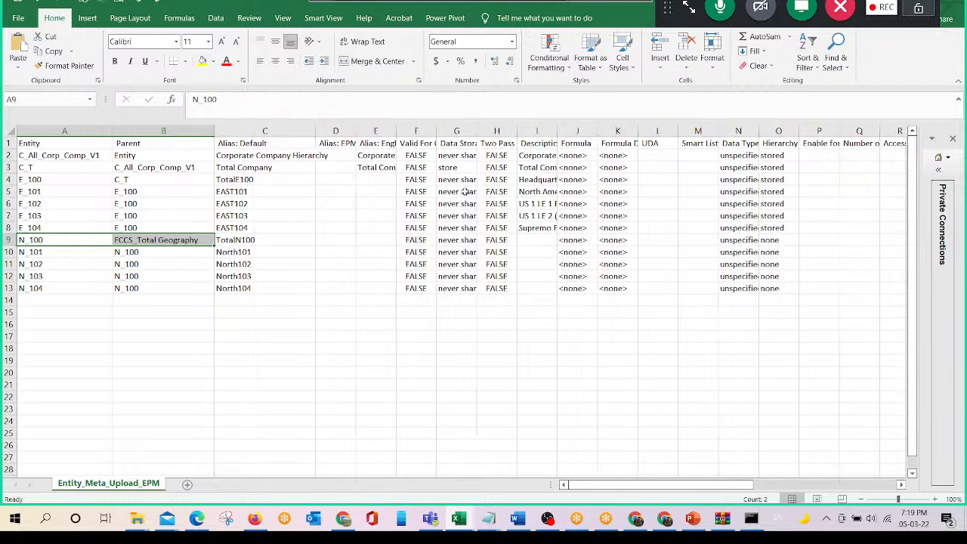
- Widen the Data Storage column, and review the default aliases of the East and North entities in the upload file
{"action": "left_click_drag", "start_coordinate": [457, 180], "coordinate": [458, 192]}
{"action": "left_click_drag", "start_coordinate": [479, 130], "coordinate": [517, 130]}
{"action": "left_click", "coordinate": [250, 193]}
{"action": "key", "text": "Down"}
{"action": "key", "text": "Down"}
{"action": "key", "text": "Down"}
{"action": "key", "text": "Down"}
{"action": "key", "text": "Down"}
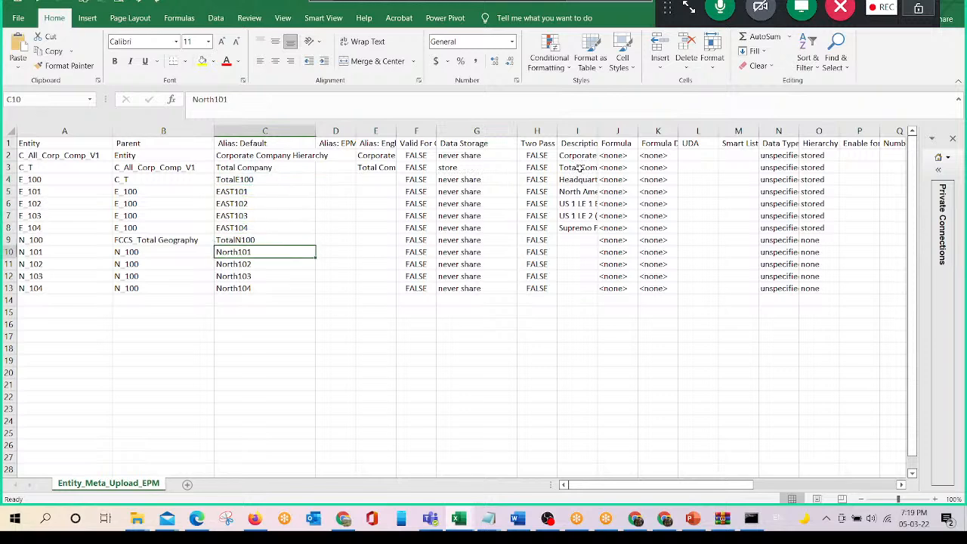
{"action": "key", "text": "Down"}
{"action": "key", "text": "Down"}
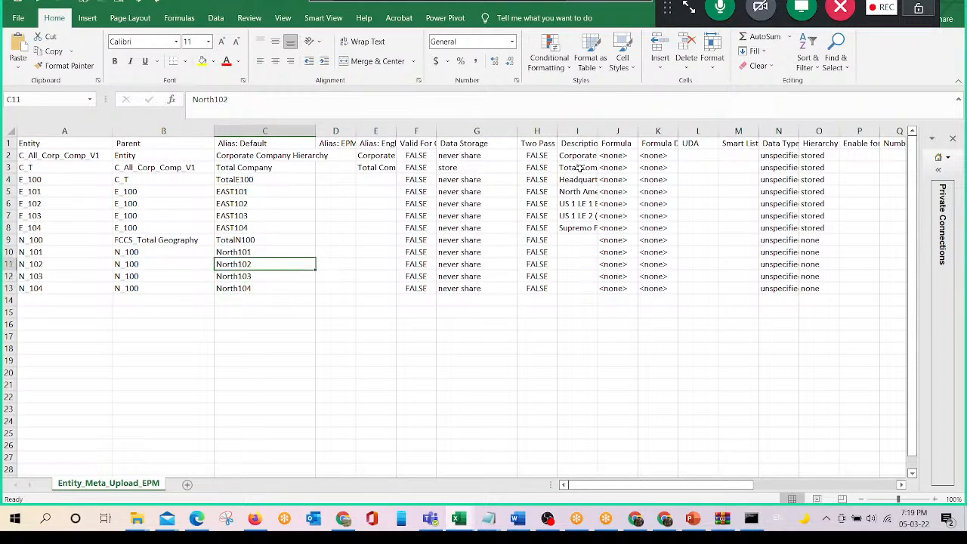
{"action": "key", "text": "Down"}
{"action": "key", "text": "Up"}
{"action": "key", "text": "Up"}
{"action": "key", "text": "Up"}
{"action": "key", "text": "Up"}
{"action": "key", "text": "Up"}
{"action": "key", "text": "Up"}
{"action": "key", "text": "Up"}
{"action": "key", "text": "Up"}
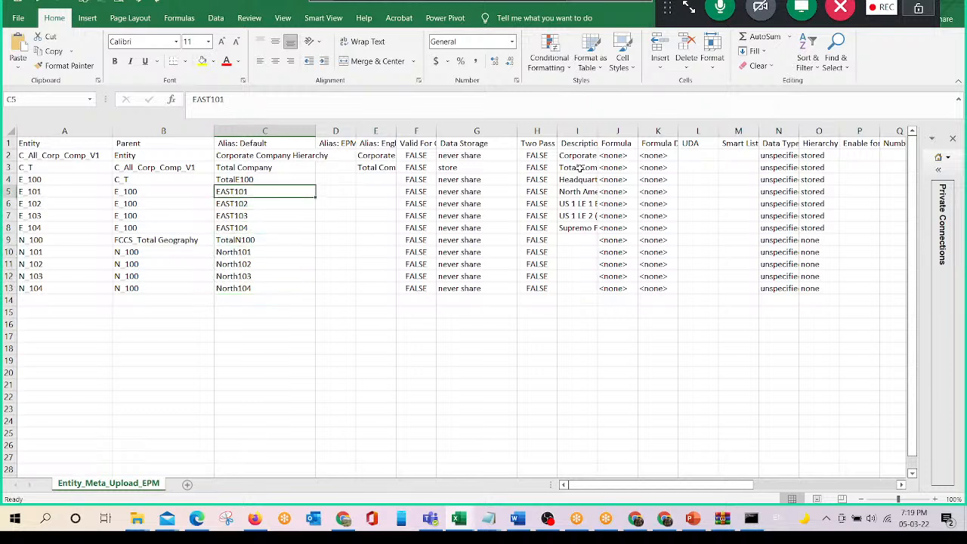
{"action": "key", "text": "Down"}
{"action": "key", "text": "Down"}
{"action": "key", "text": "Down"}
- Save Entity_Meta_Upload_EPM, keeping the CSV UTF-8 format
{"action": "key", "text": "ctrl+s"}
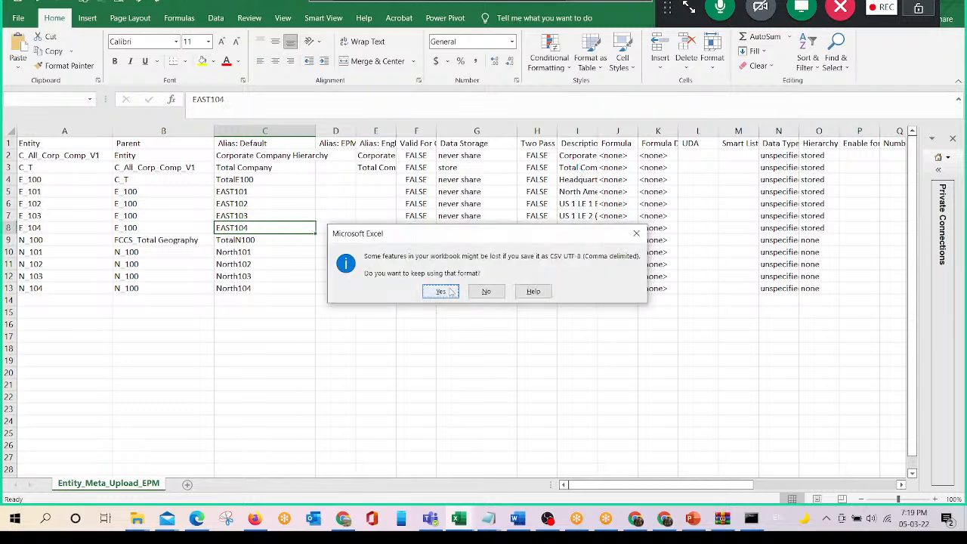
{"action": "left_click", "coordinate": [446, 292]}
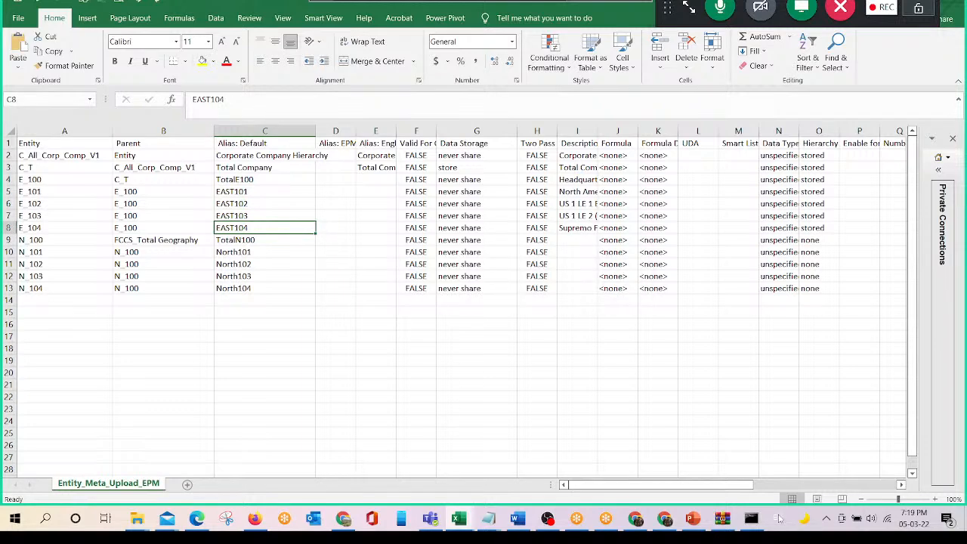
- Log in to the epm-98657-fcc environment in EPM Automate, using the saved login command with the account password from the EPM_Automate notes
{"action": "left_click", "coordinate": [752, 518]}
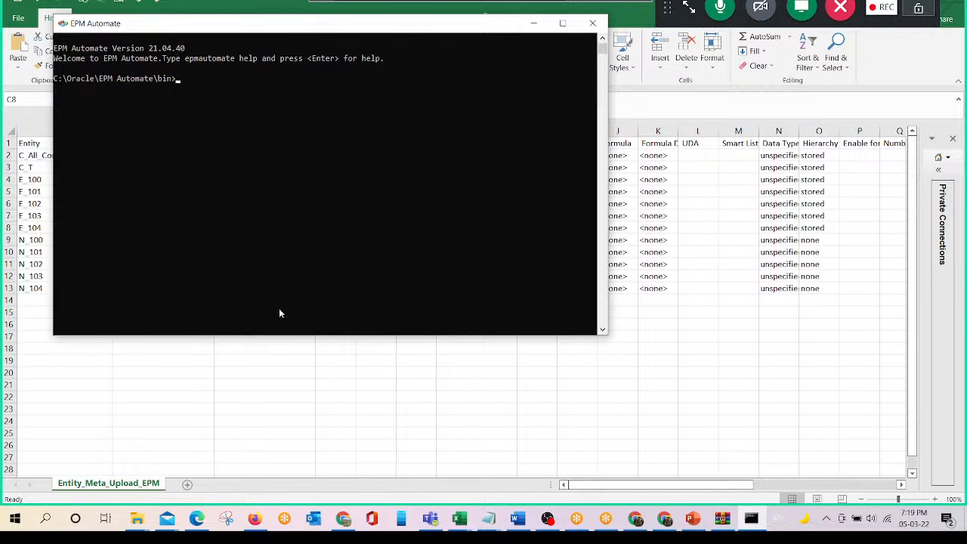
{"action": "left_click", "coordinate": [489, 518]}
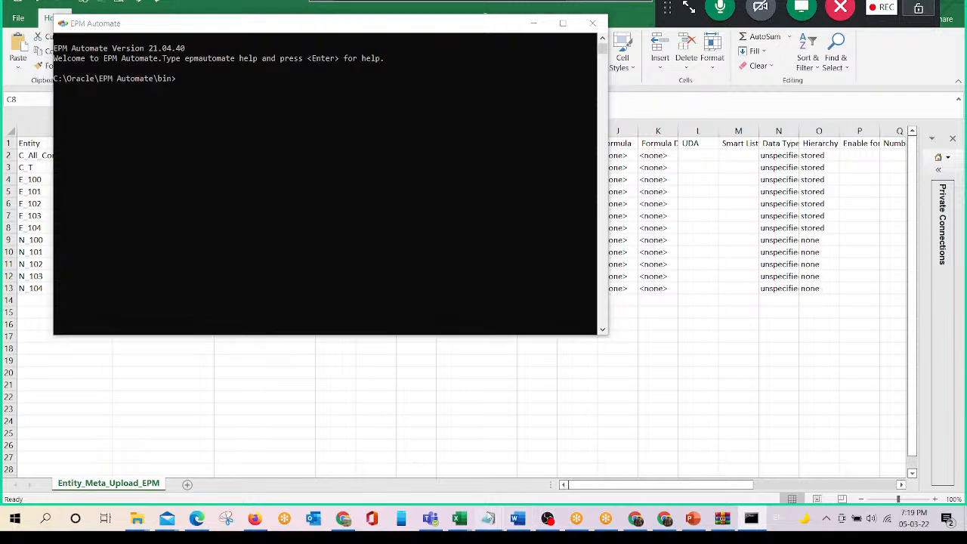
{"action": "left_click", "coordinate": [518, 464]}
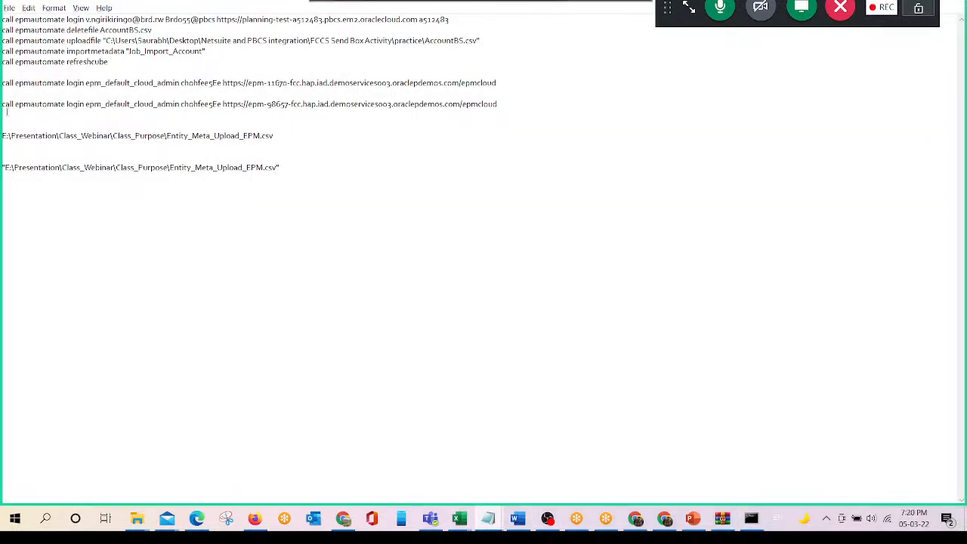
{"action": "left_click_drag", "start_coordinate": [3, 105], "coordinate": [501, 106]}
{"action": "key", "text": "ctrl+c"}
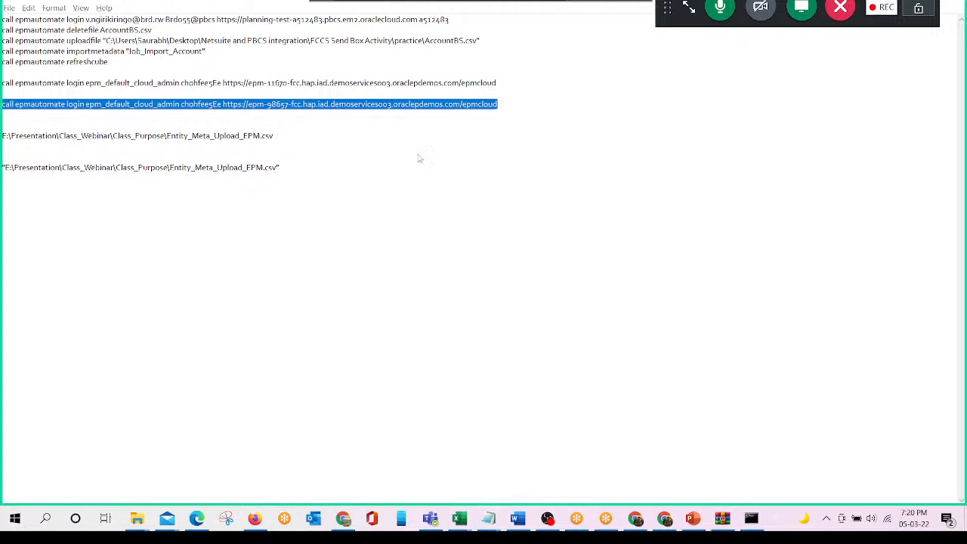
{"action": "key", "text": "alt+Tab"}
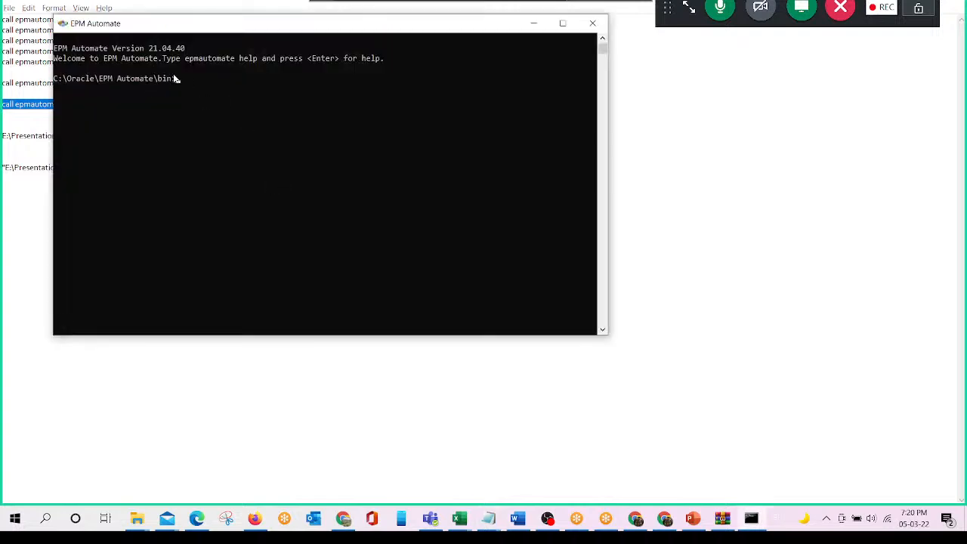
{"action": "key", "text": "ctrl+v"}
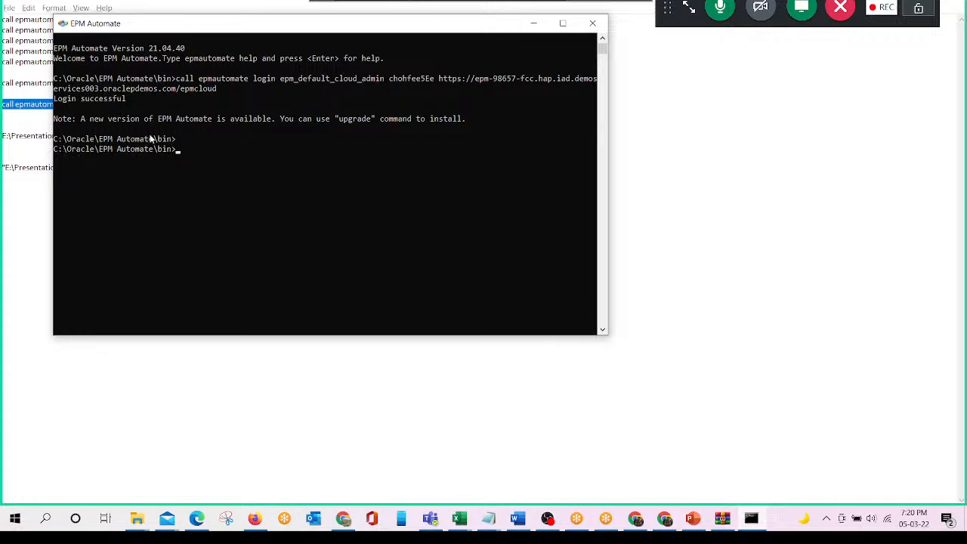
{"action": "key", "text": "alt+Tab"}
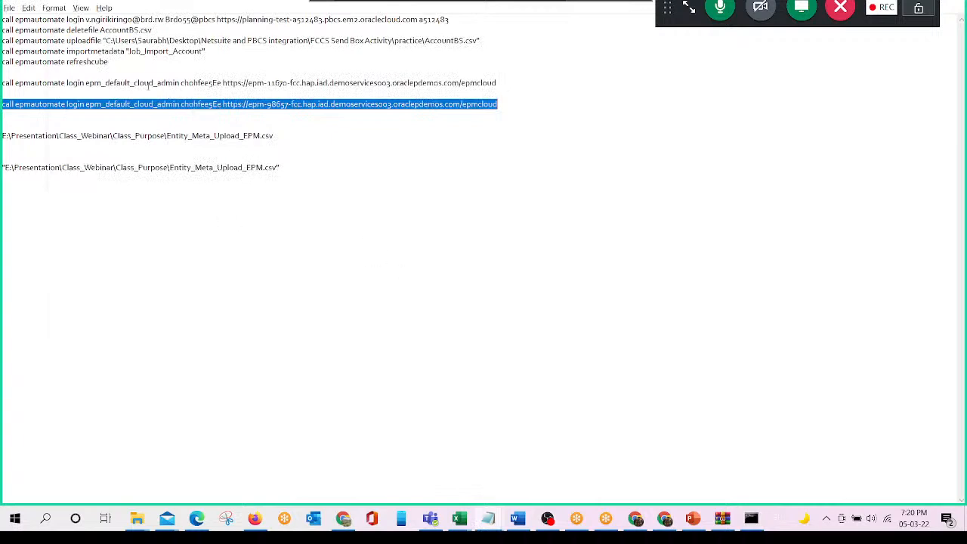
{"action": "key", "text": "alt+Tab"}
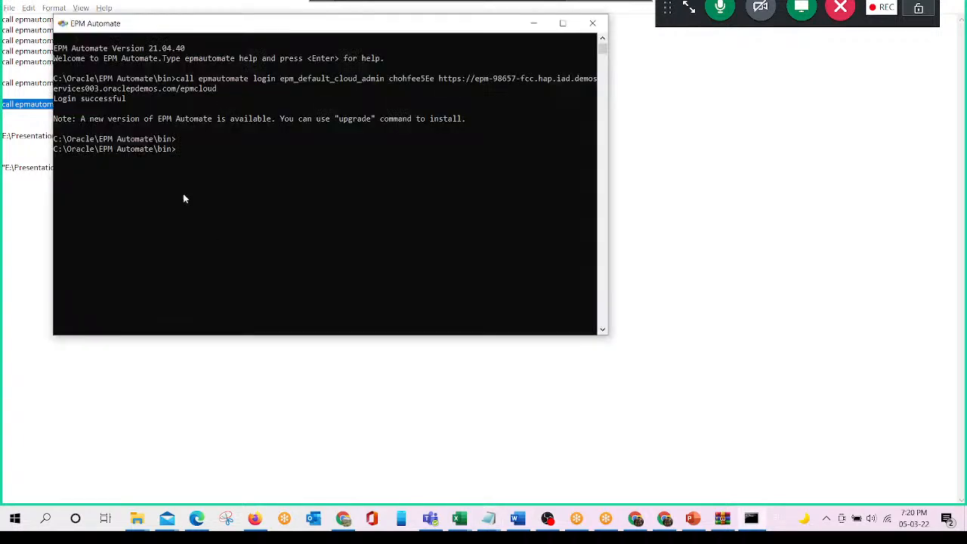
- Copy the full path of Entity_Meta_Upload_EPM.csv in the Class_Purpose folder from the file's security properties, and close them without changes
{"action": "left_click", "coordinate": [460, 519]}
{"action": "left_click", "coordinate": [495, 471]}
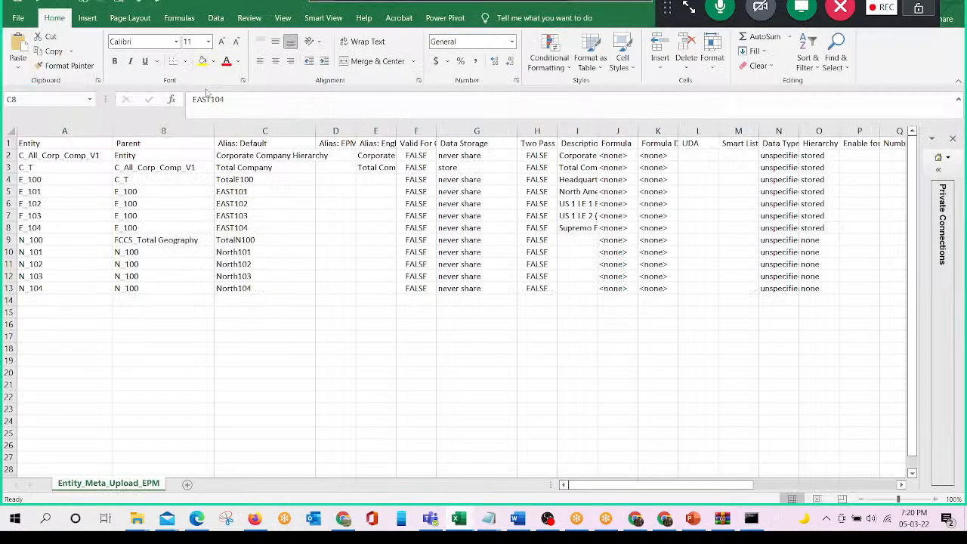
{"action": "left_click", "coordinate": [269, 144]}
{"action": "left_click", "coordinate": [139, 521]}
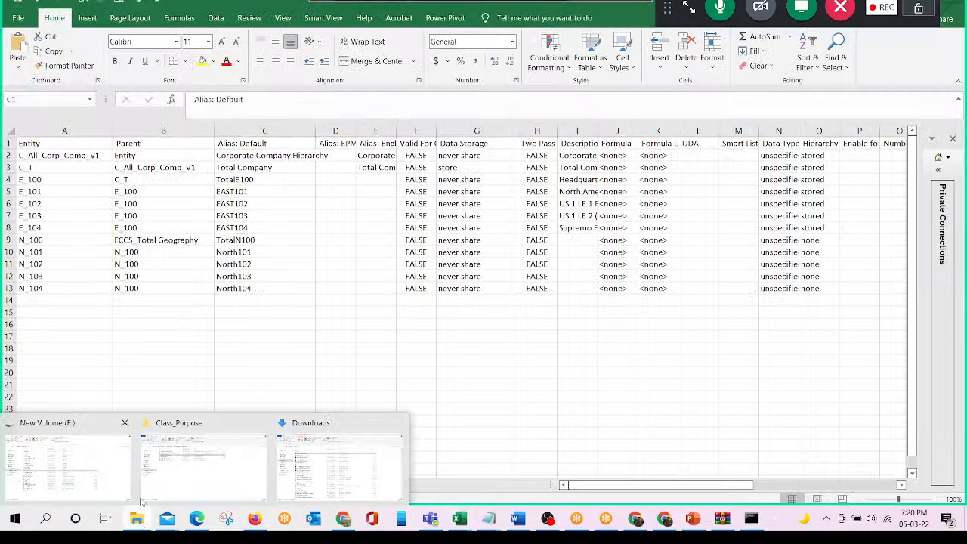
{"action": "left_click", "coordinate": [166, 481]}
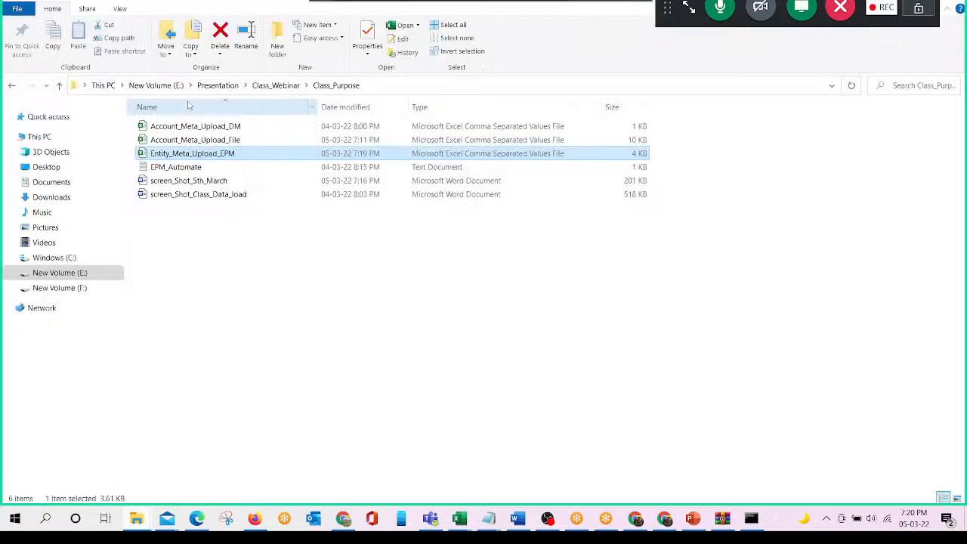
{"action": "right_click", "coordinate": [226, 155]}
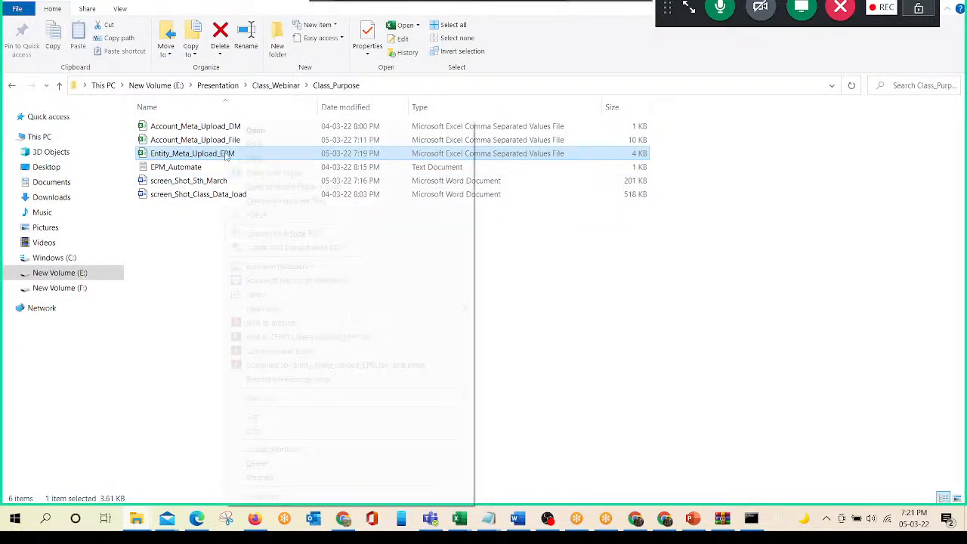
{"action": "left_click", "coordinate": [297, 496]}
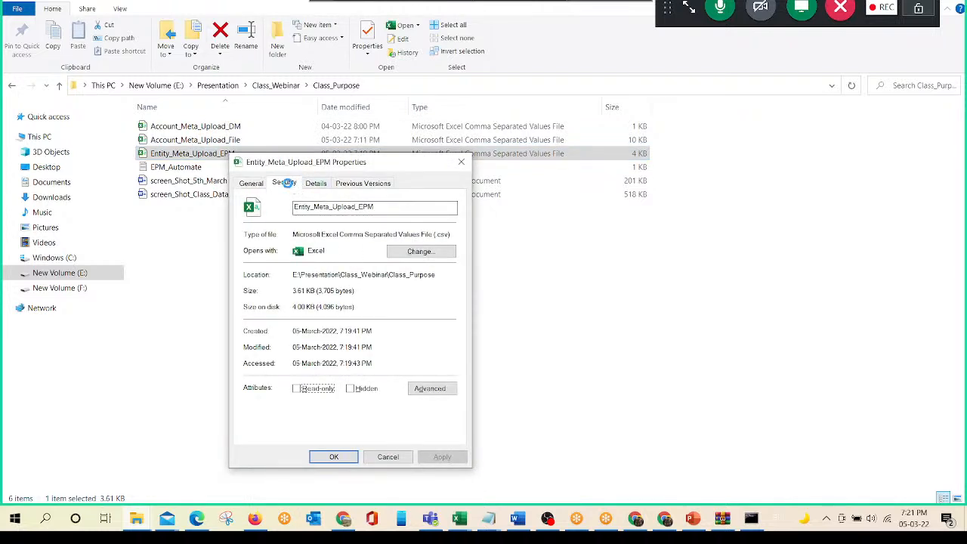
{"action": "left_click", "coordinate": [285, 183]}
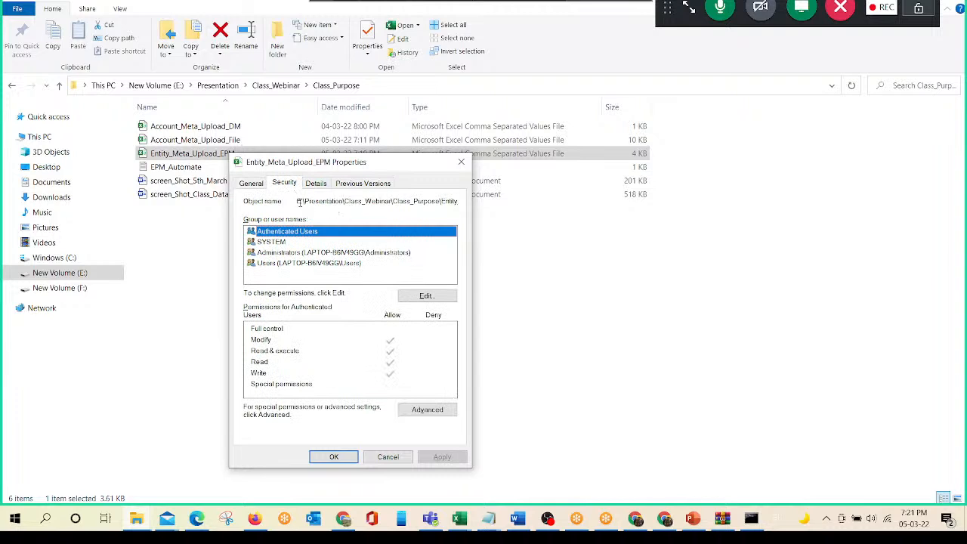
{"action": "left_click_drag", "start_coordinate": [299, 203], "coordinate": [469, 205]}
{"action": "key", "text": "ctrl+c"}
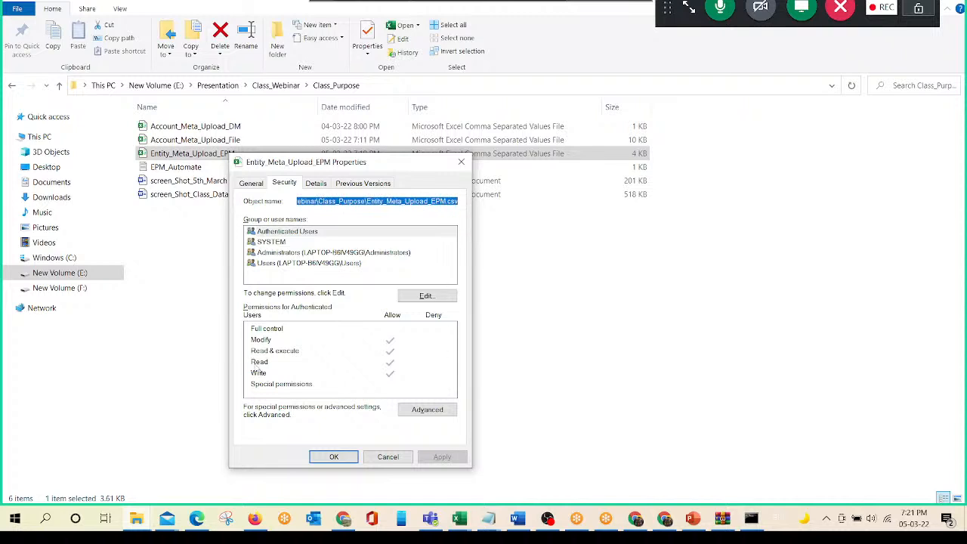
{"action": "left_click", "coordinate": [387, 458]}
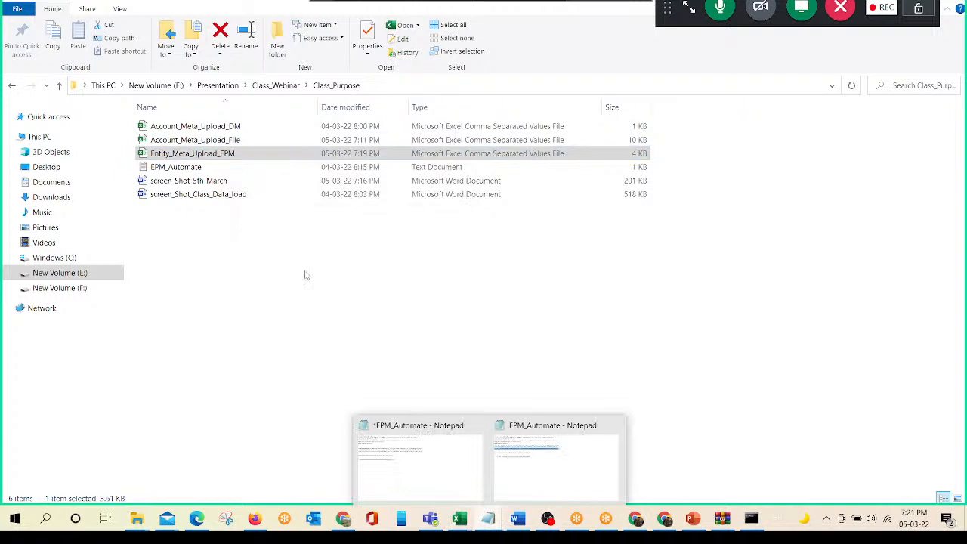
- Paste the copied path below the quoted path in the EPM_Automate notes, and highlight its folder part and file name in turn
{"action": "left_click", "coordinate": [555, 458]}
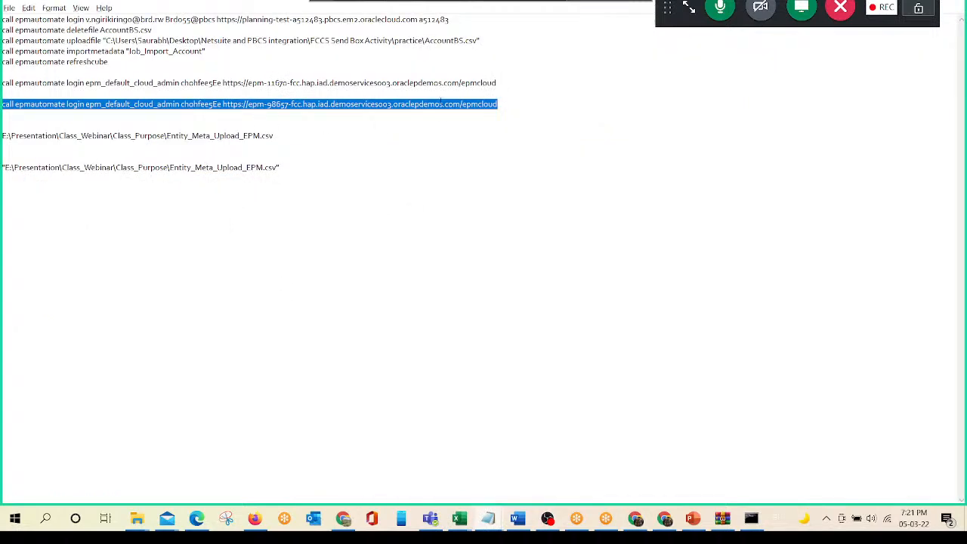
{"action": "left_click", "coordinate": [291, 168]}
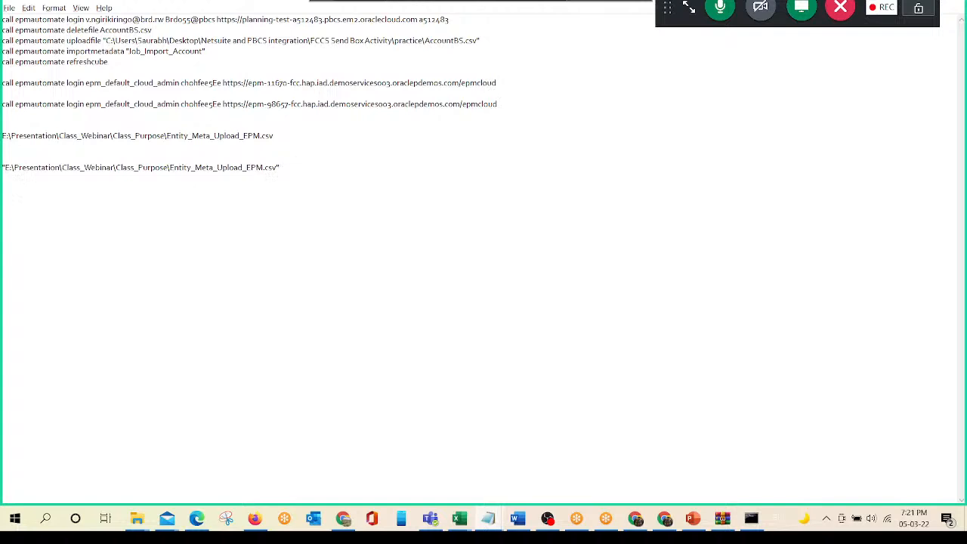
{"action": "type", "text": "F:\\Presentation\\Class_Webinar\\Class_Purpose\\Entity_Meta_Upload_EPM.csv"}
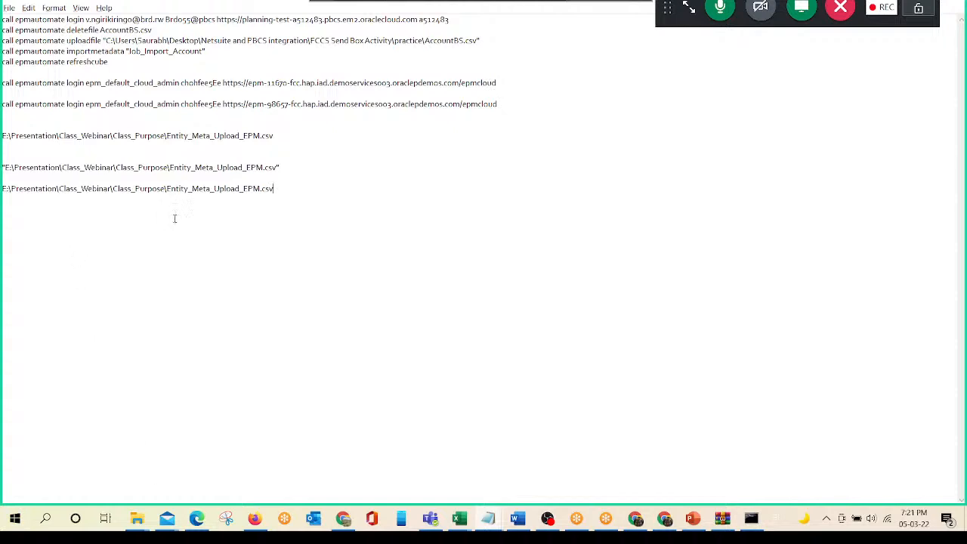
{"action": "left_click_drag", "start_coordinate": [3, 188], "coordinate": [173, 194]}
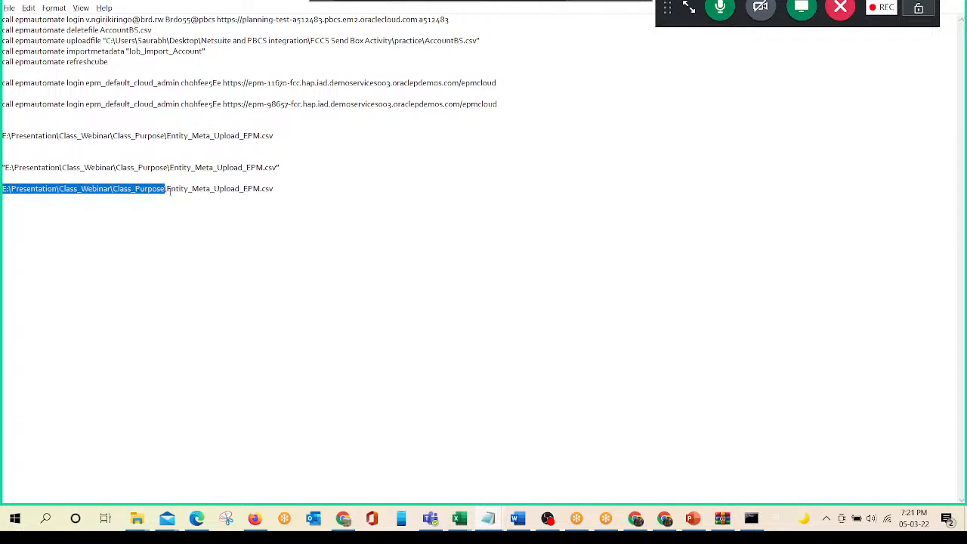
{"action": "left_click_drag", "start_coordinate": [167, 189], "coordinate": [259, 194]}
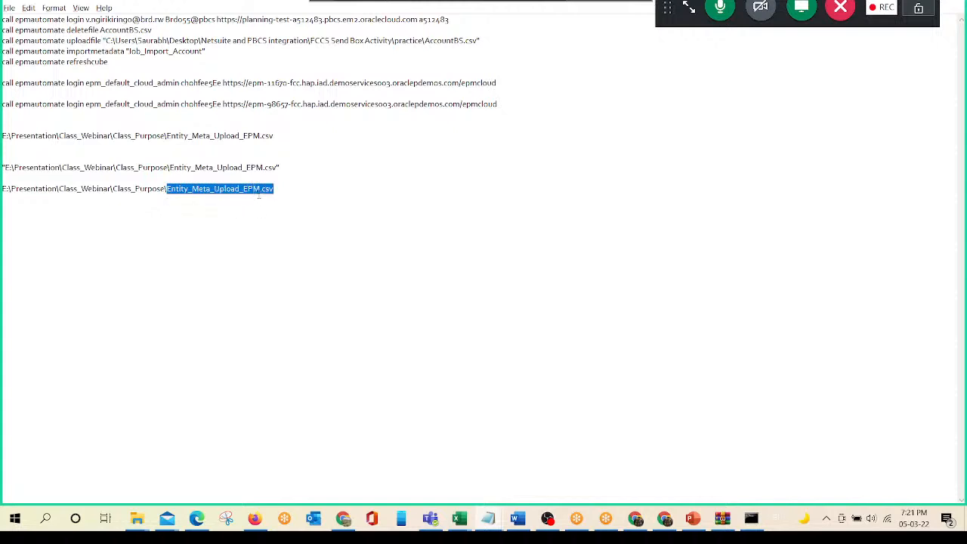
{"action": "key", "text": "alt+Tab"}
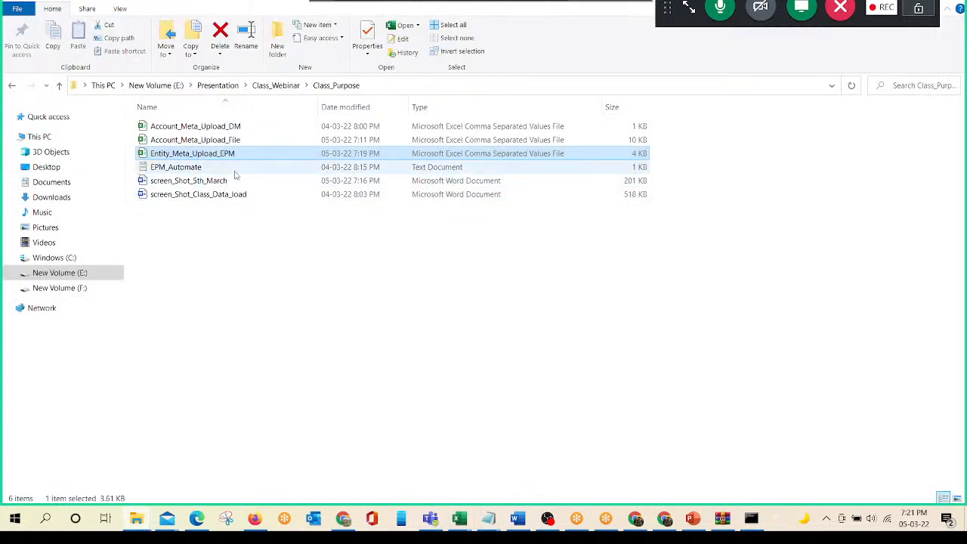
{"action": "key", "text": "alt+Tab"}
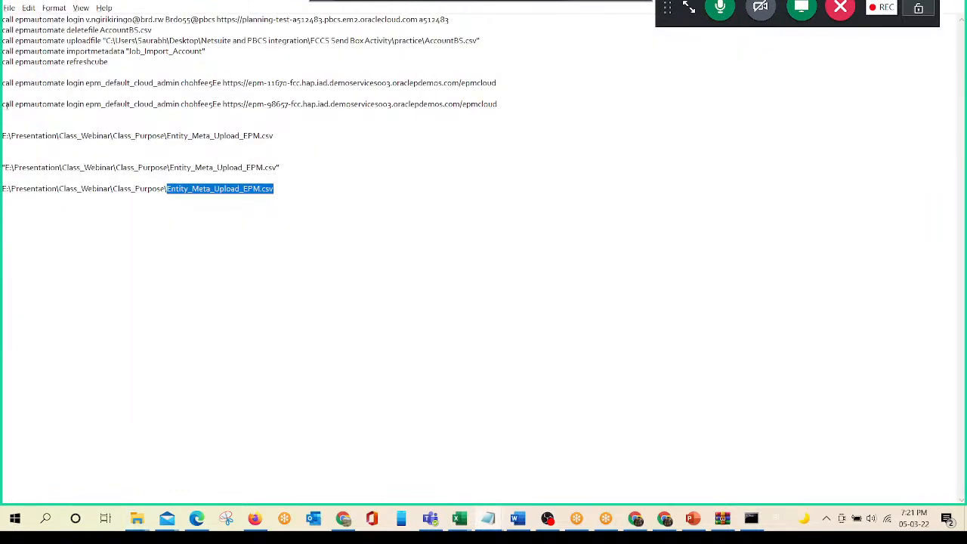
- In EPM Automate, enter call epmautomate uploadfile followed by the path E:\Presentation\Class_Webinar\Class_Purpose\Entity_Meta_Upload_EPM.csv, without running it
{"action": "key", "text": "alt+Tab"}
{"action": "key", "text": "alt+Tab"}
{"action": "key", "text": "alt+Tab"}
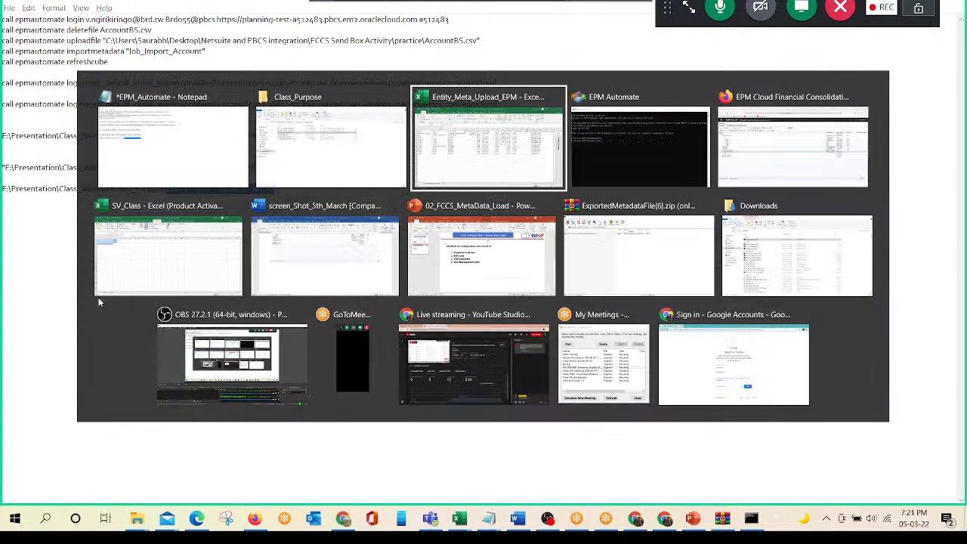
{"action": "type", "text": "c"}
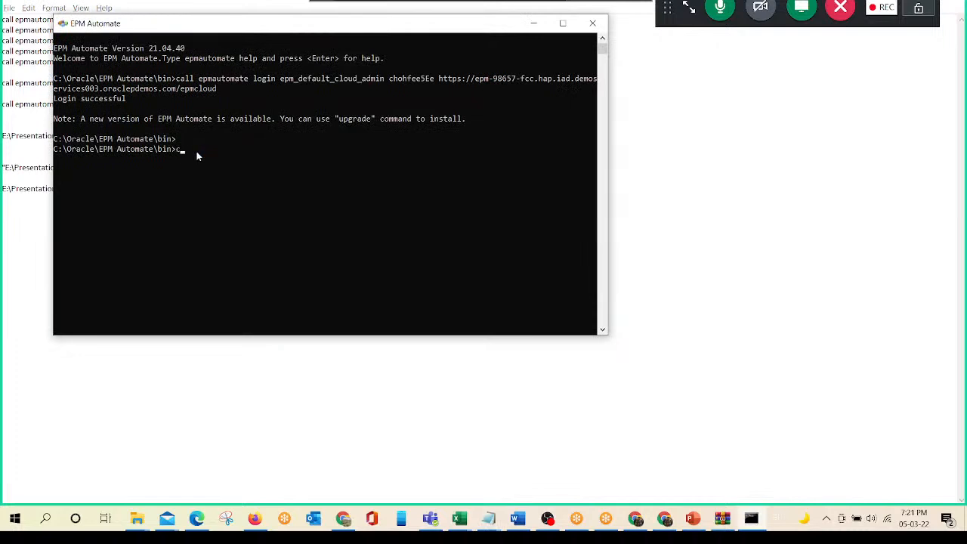
{"action": "type", "text": "all epmautomate uploadfile"}
{"action": "key", "text": "alt+Tab"}
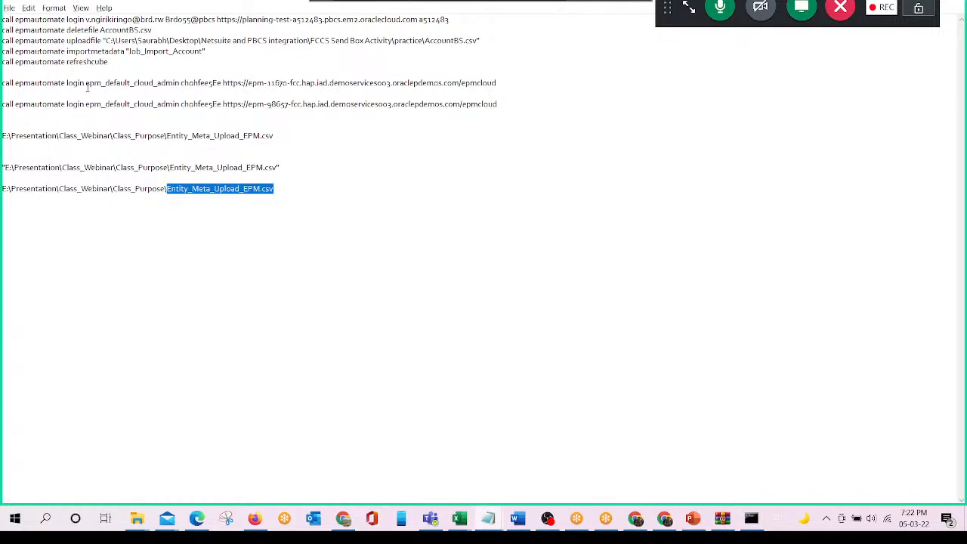
{"action": "key", "text": "alt+Tab"}
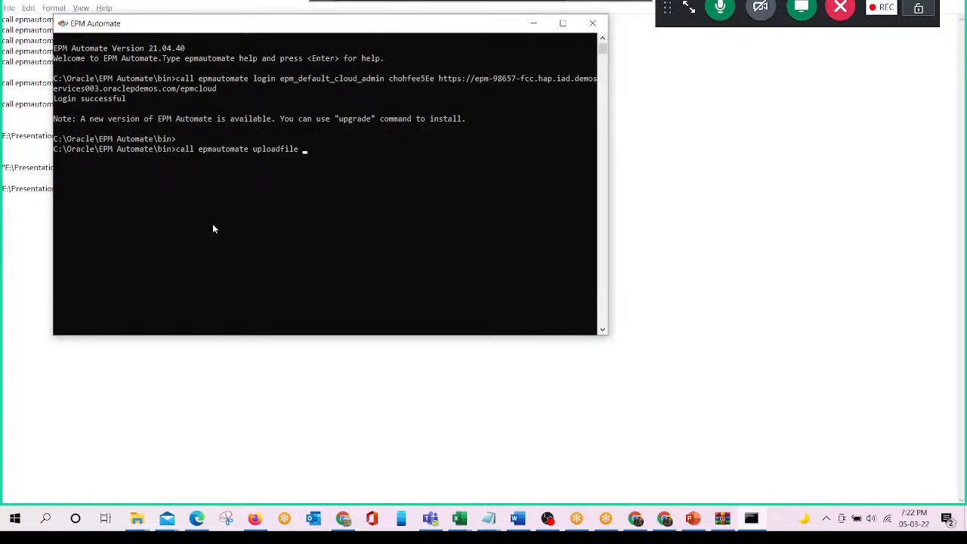
{"action": "key", "text": "ctrl+v"}
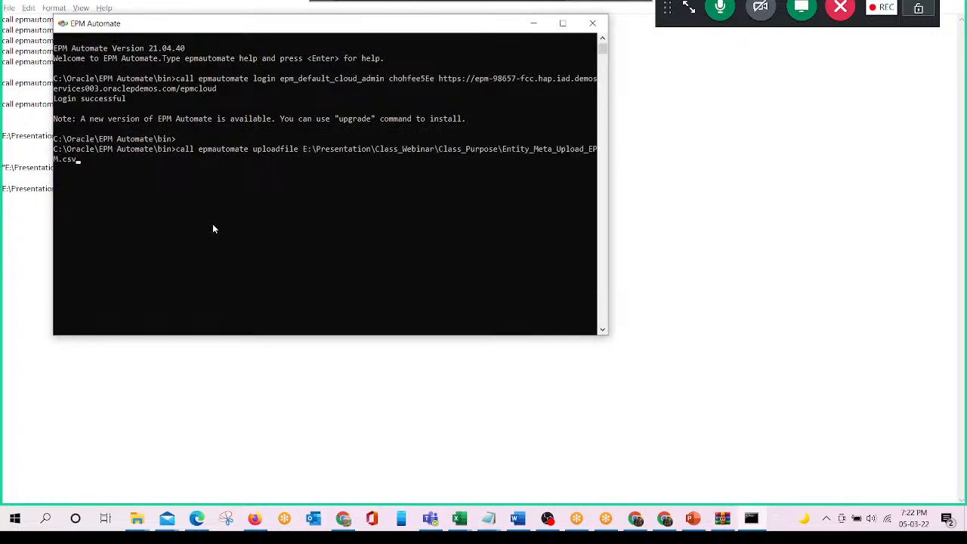
- Enclose the file path in double quotes with no space inside them, and run the uploadfile command
{"action": "left_click", "coordinate": [304, 148]}
{"action": "type", "text": "\""}
{"action": "key", "text": "Left"}
{"action": "key", "text": "Left"}
{"action": "key", "text": "Left"}
{"action": "key", "text": "Left"}
{"action": "key", "text": "Left"}
{"action": "key", "text": "Left"}
{"action": "key", "text": "Left"}
{"action": "key", "text": "Left"}
{"action": "type", "text": "\""}
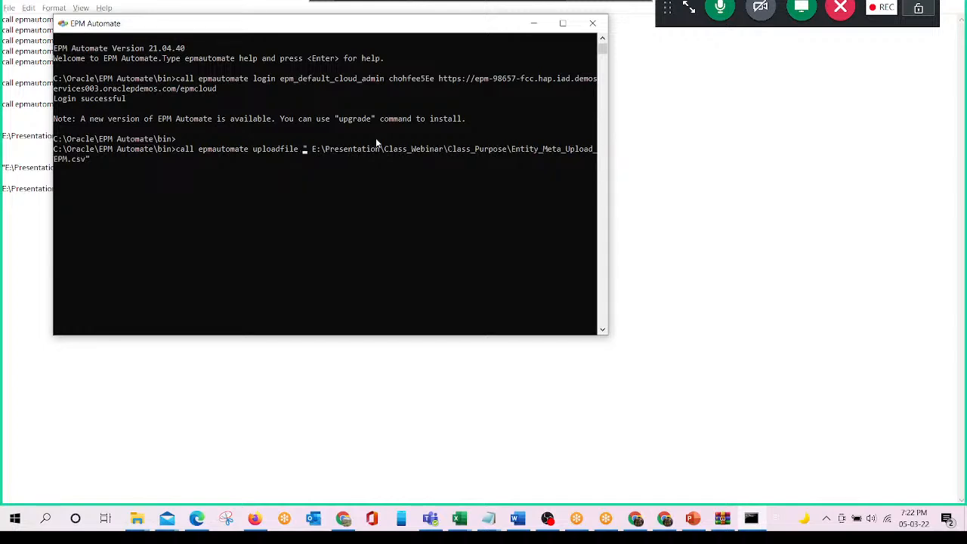
{"action": "key", "text": "BackSpace"}
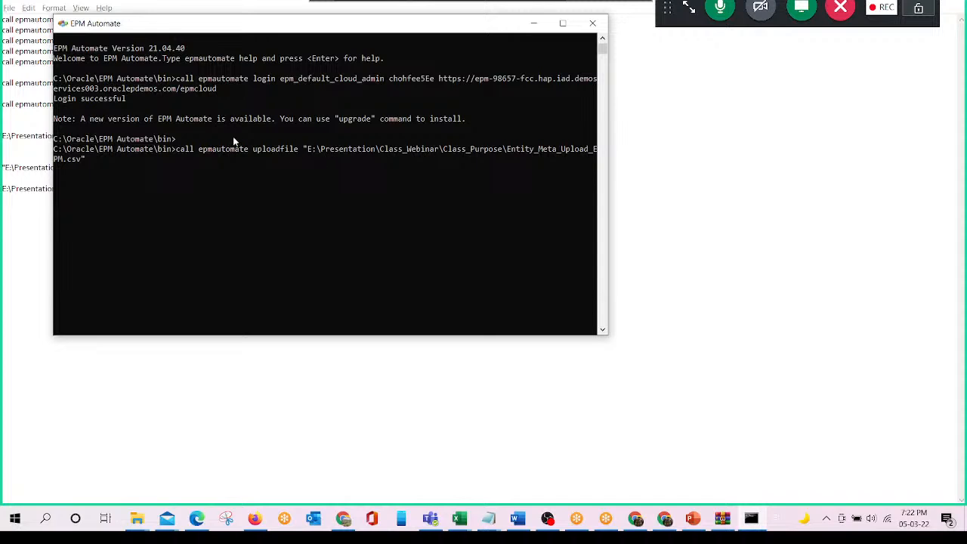
{"action": "left_click", "coordinate": [88, 163]}
{"action": "key", "text": "Return"}
{"action": "key", "text": "Return"}
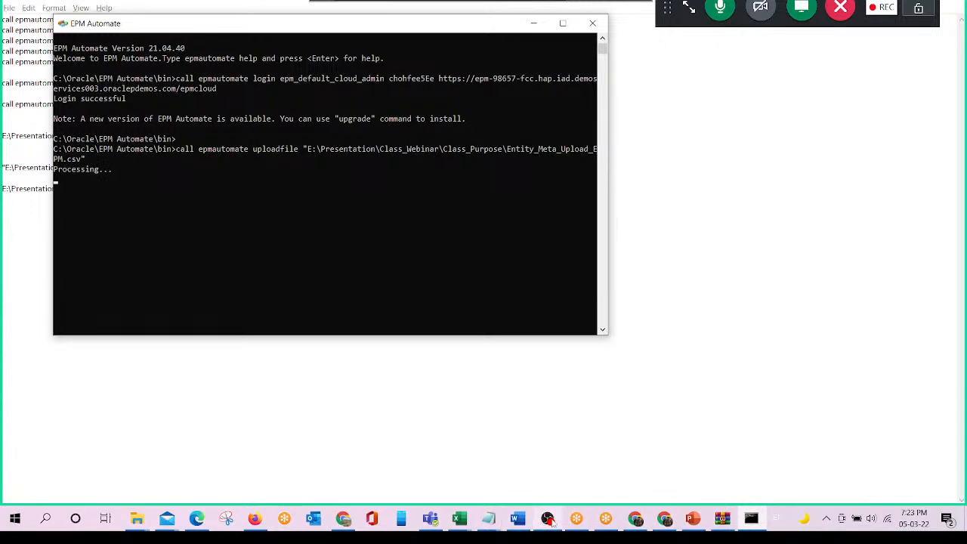
{"action": "mouse_move", "coordinate": [551, 521]}
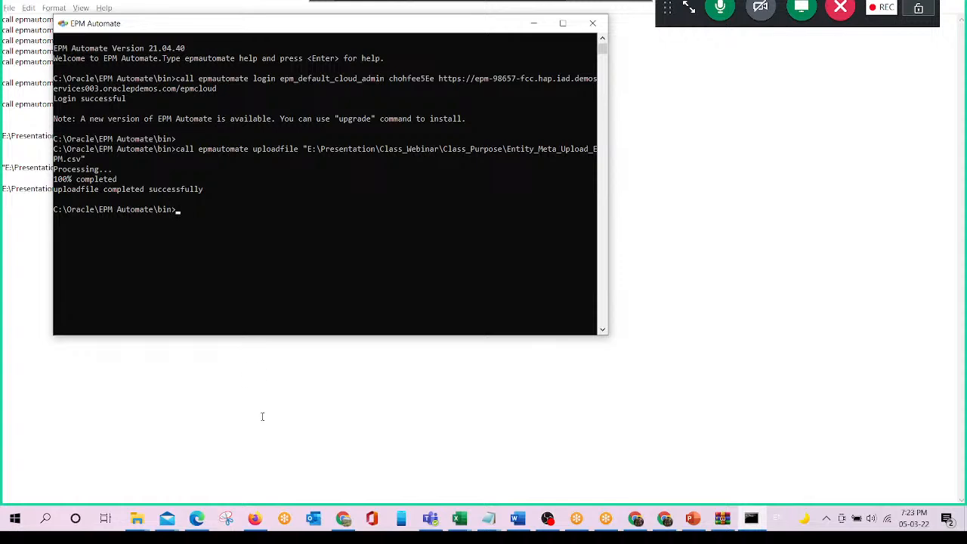
- Switch to the FCCS application in the browser and open the Inbox/Outbox Explorer from the application's Dimensions overview
{"action": "left_click", "coordinate": [254, 518]}
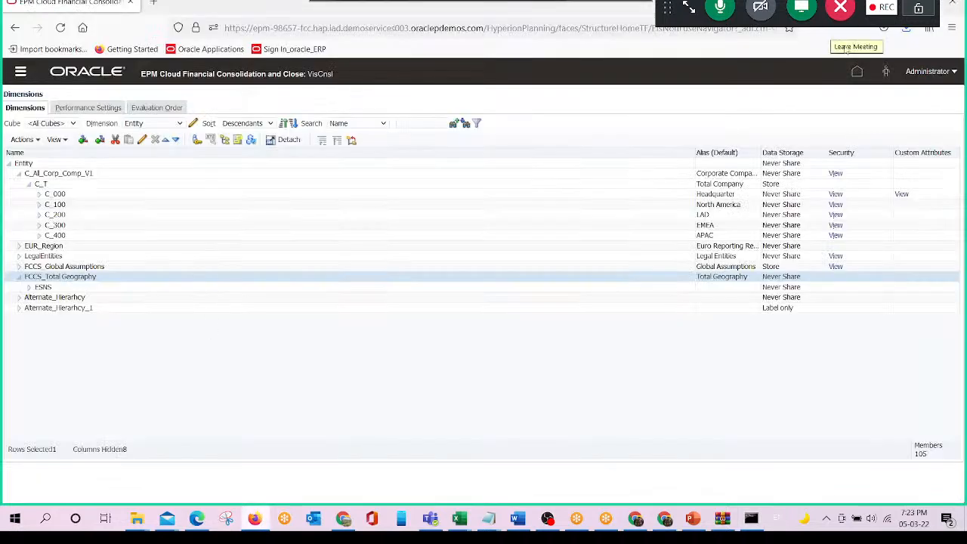
{"action": "left_click", "coordinate": [857, 73]}
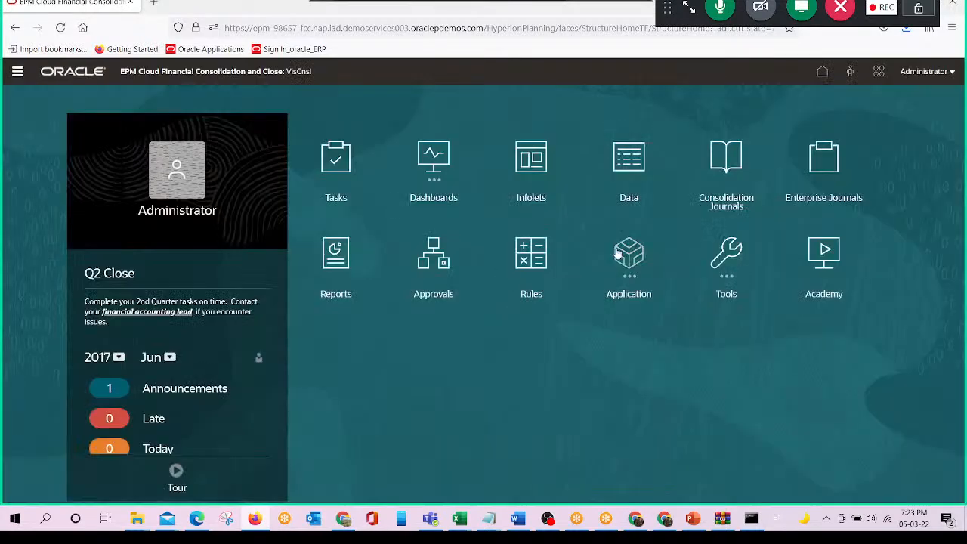
{"action": "left_click", "coordinate": [618, 255]}
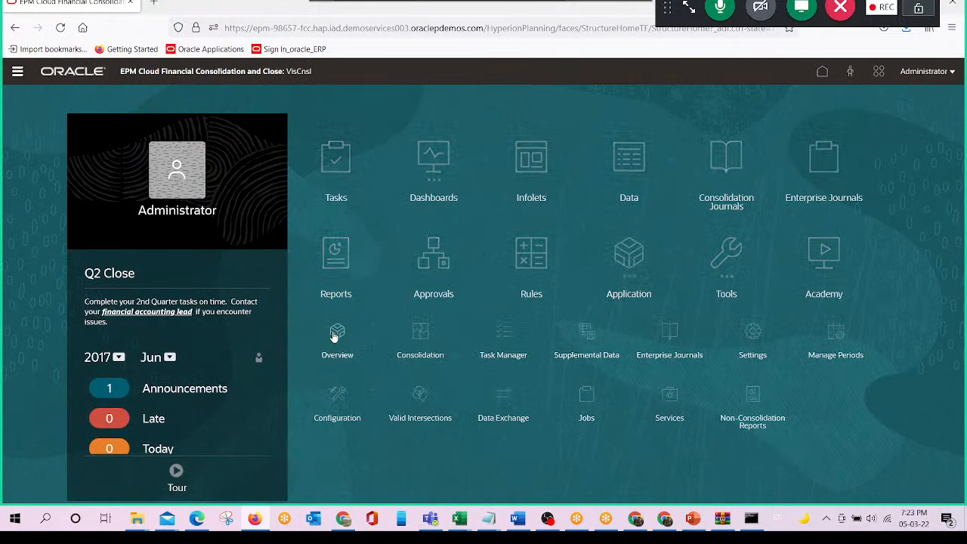
{"action": "left_click", "coordinate": [335, 336]}
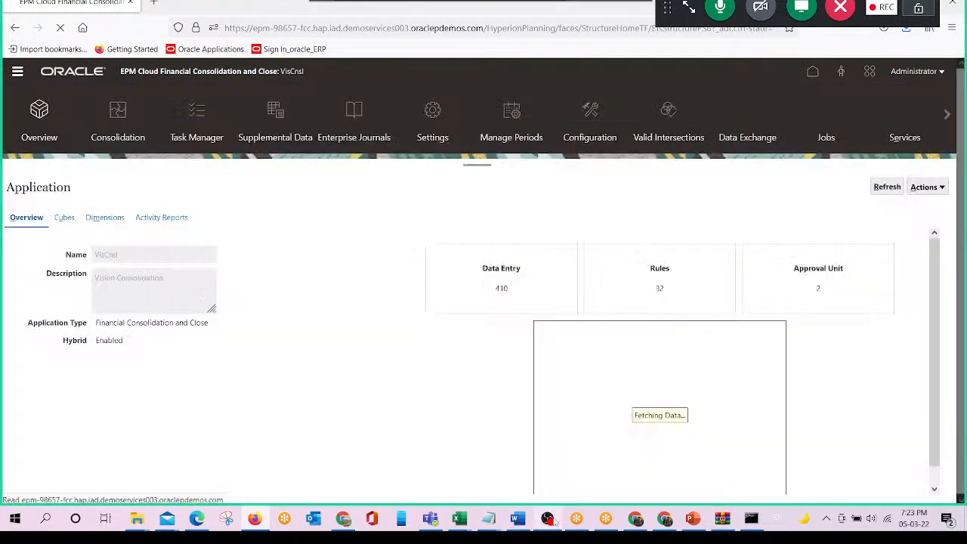
{"action": "left_click", "coordinate": [107, 221]}
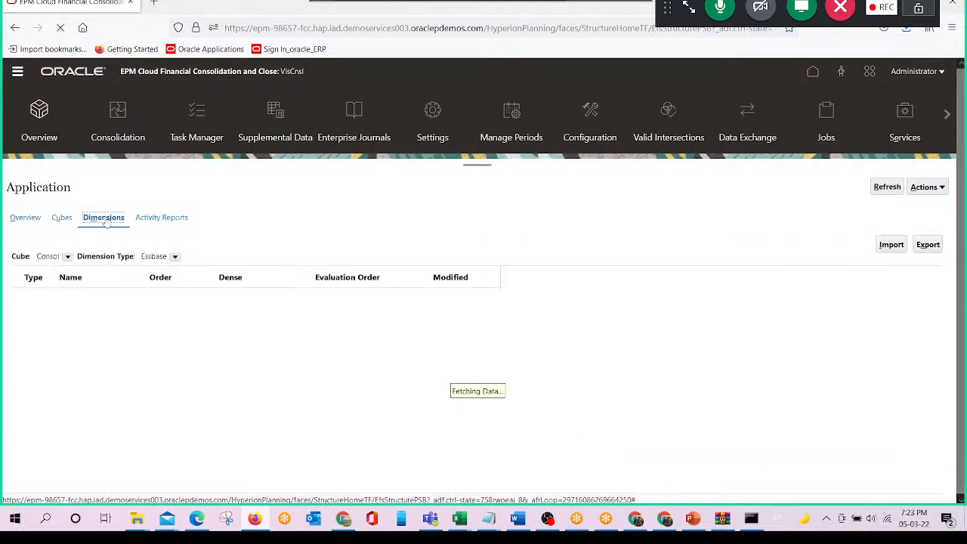
{"action": "left_click", "coordinate": [944, 189]}
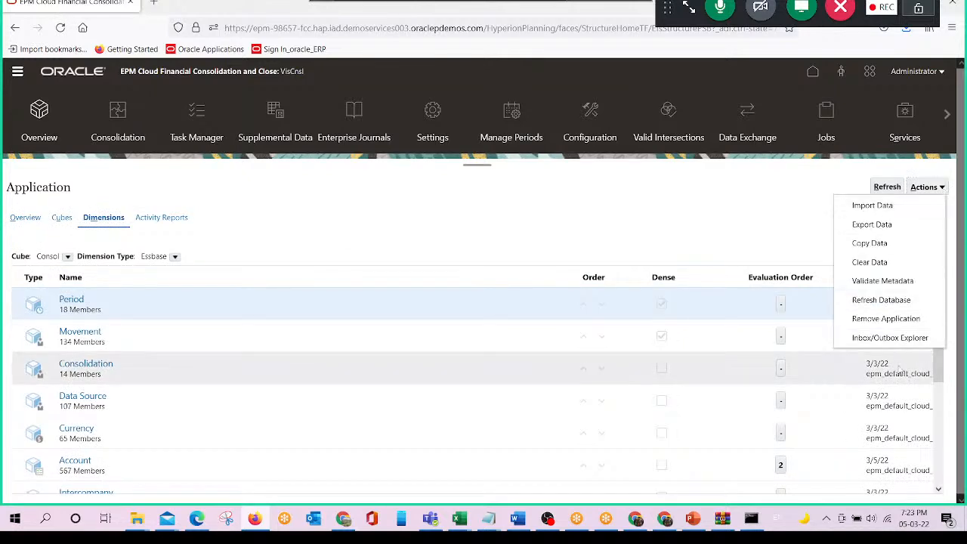
{"action": "left_click", "coordinate": [888, 338]}
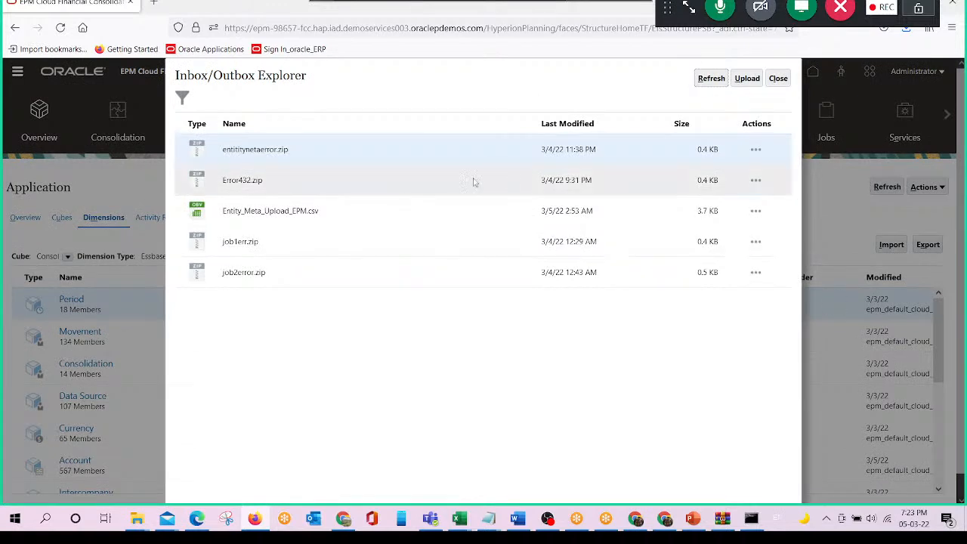
- Check the Inbox/Outbox Explorer for Entity_Meta_Upload_EPM.csv, refreshing the file list, and close the explorer
{"action": "left_click", "coordinate": [288, 222]}
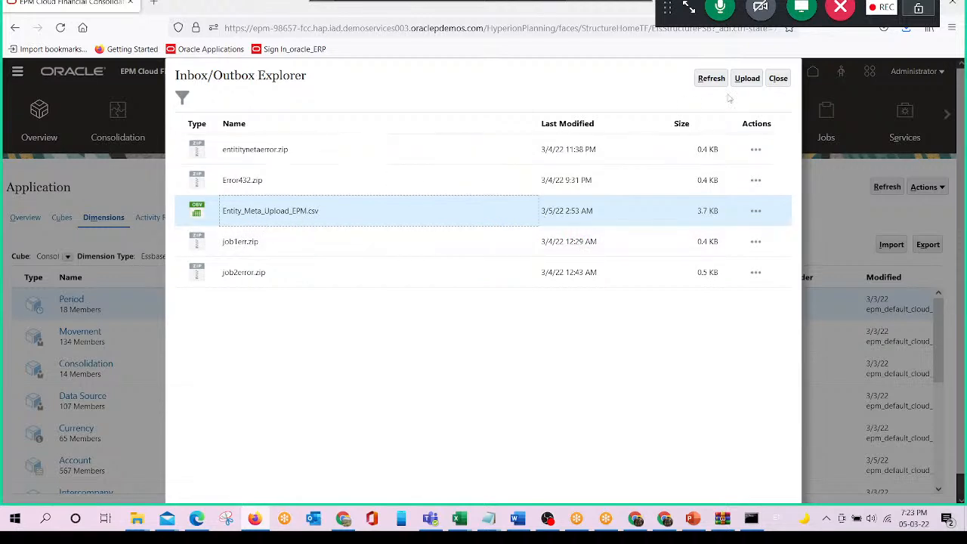
{"action": "left_click", "coordinate": [710, 78]}
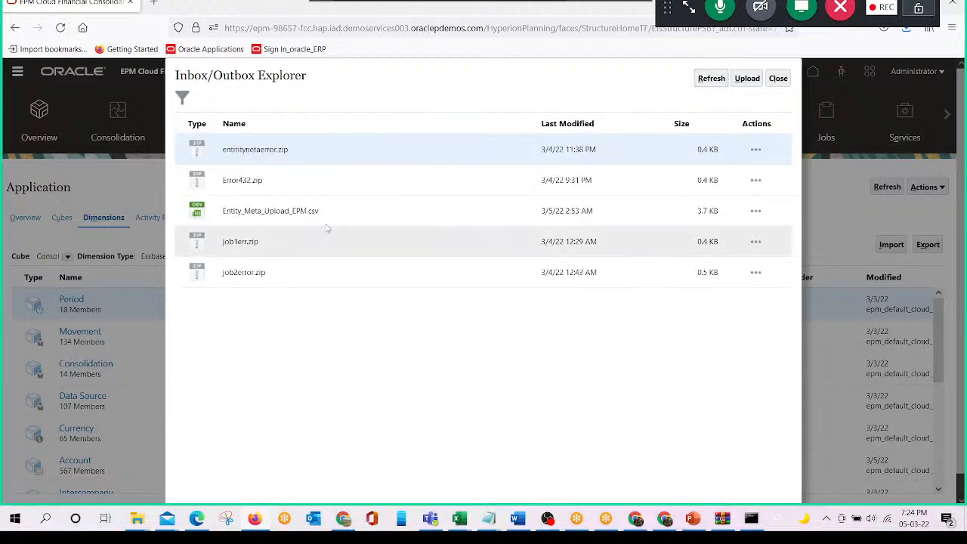
{"action": "left_click", "coordinate": [405, 198]}
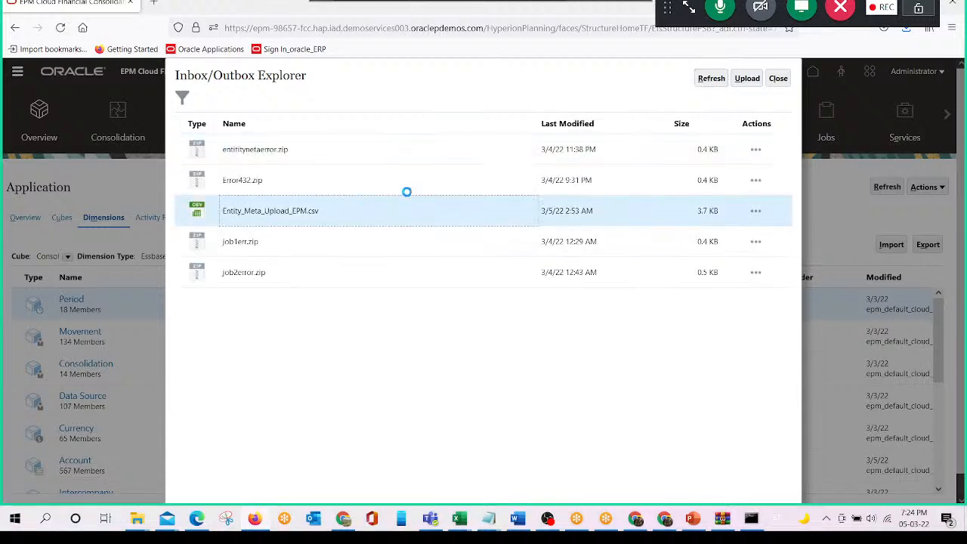
{"action": "left_click", "coordinate": [778, 79]}
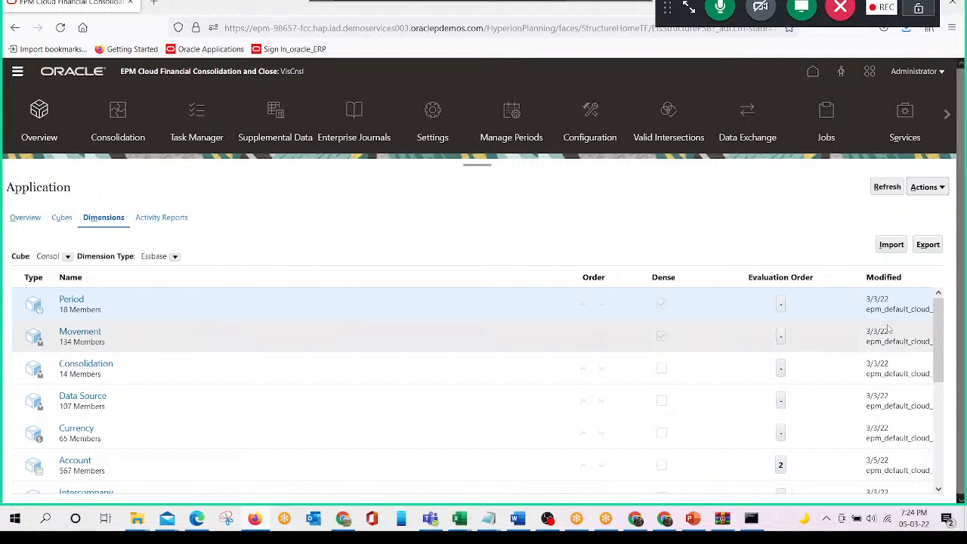
- Open a metadata import with Inbox as the location, and copy the name of Entity_Meta_Upload_EPM from the Class_Purpose folder without renaming it
{"action": "left_click", "coordinate": [892, 246]}
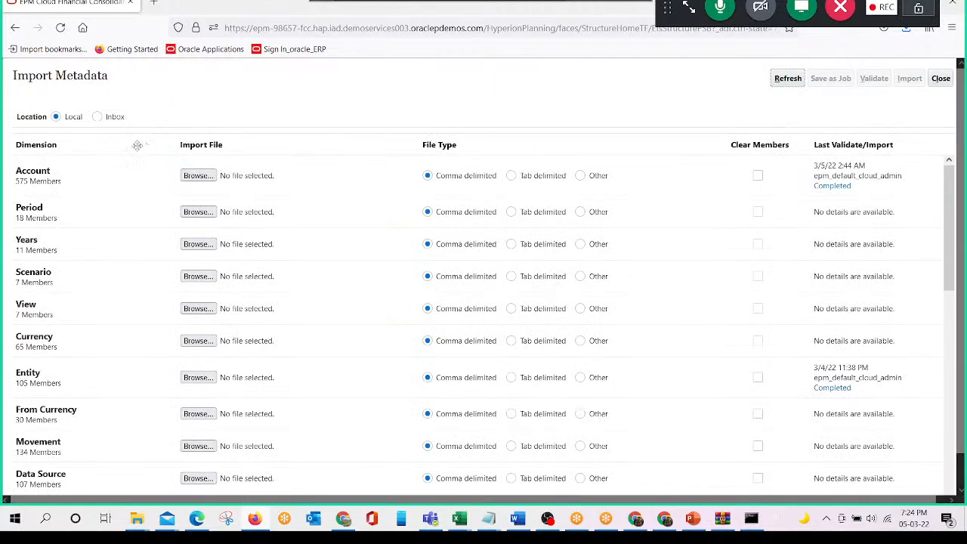
{"action": "left_click", "coordinate": [96, 120]}
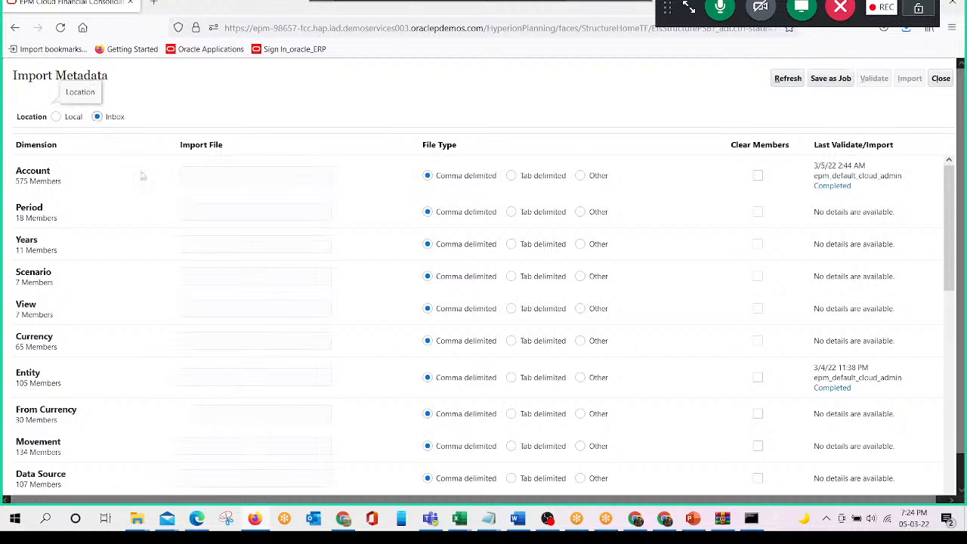
{"action": "left_click", "coordinate": [203, 177]}
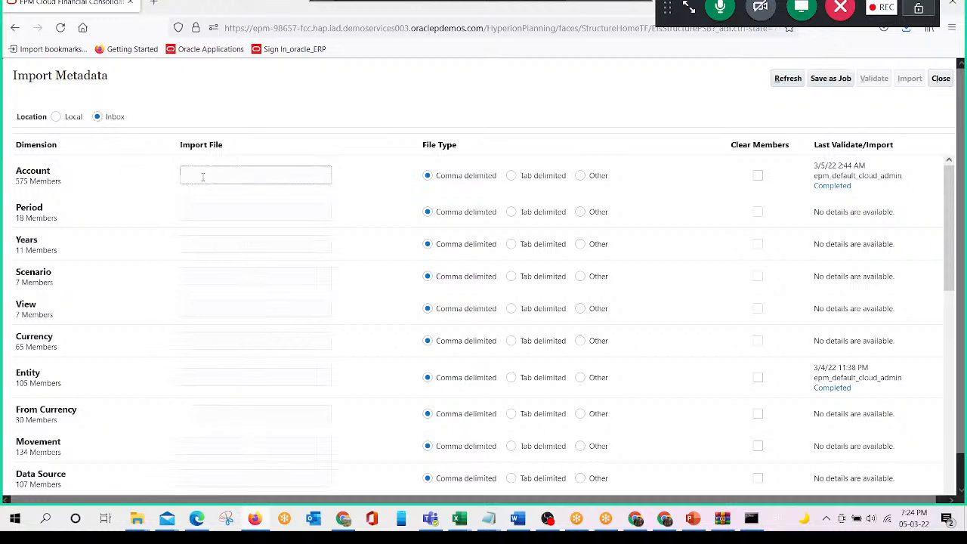
{"action": "left_click", "coordinate": [139, 519]}
{"action": "left_click", "coordinate": [214, 466]}
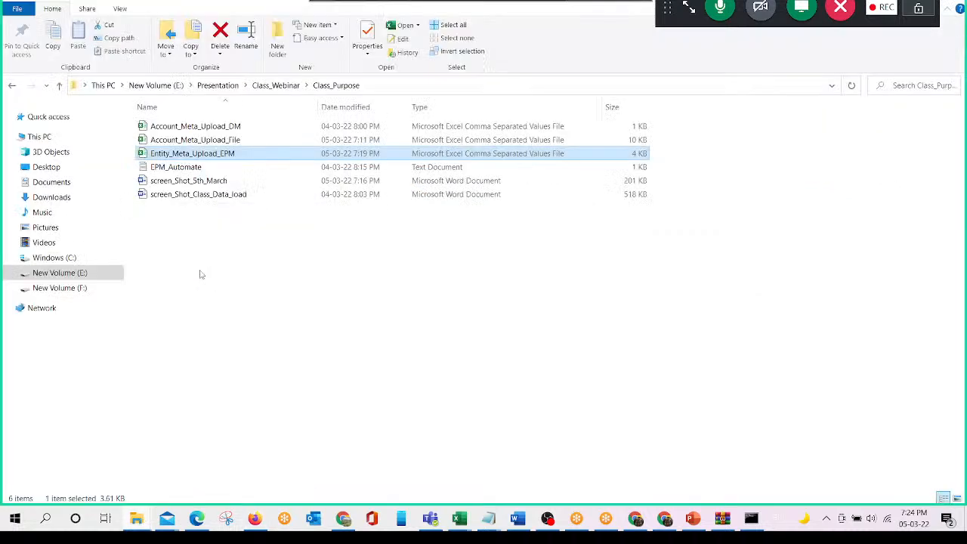
{"action": "key", "text": "F2"}
{"action": "key", "text": "ctrl+c"}
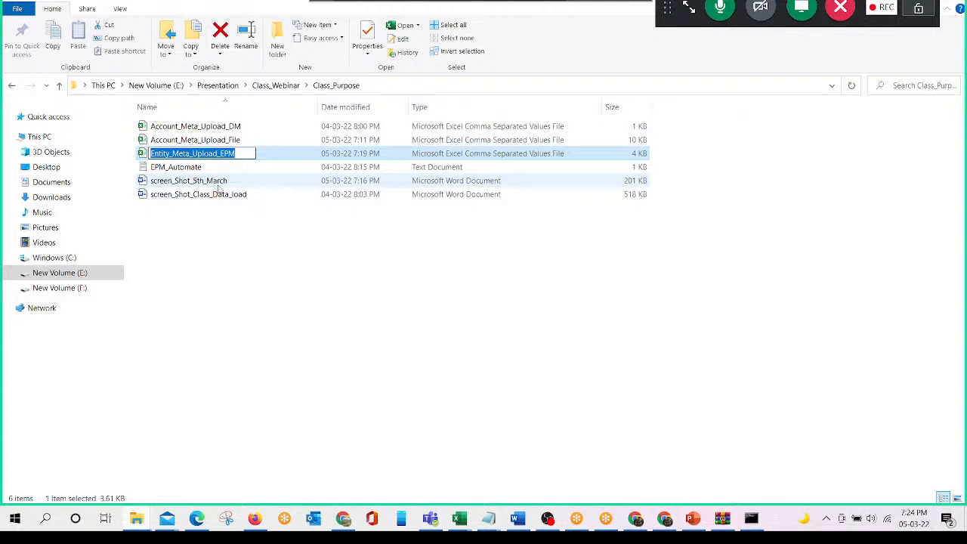
{"action": "key", "text": "Escape"}
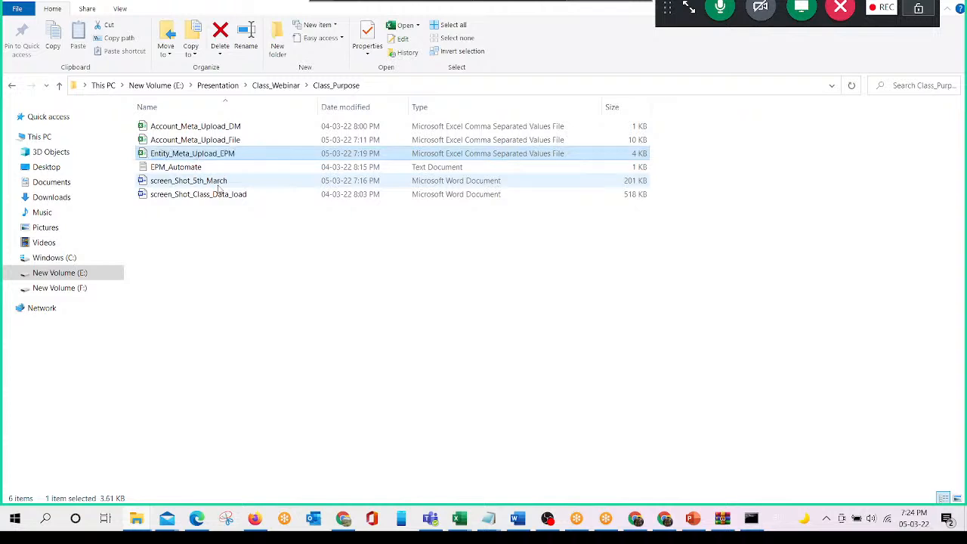
- Enter Entity_Meta_Upload_EPM.csv as the Account import file, and switch the import location to Local and back to Inbox
{"action": "key", "text": "alt+Tab"}
{"action": "type", "text": "csv"}
{"action": "key", "text": "Tab"}
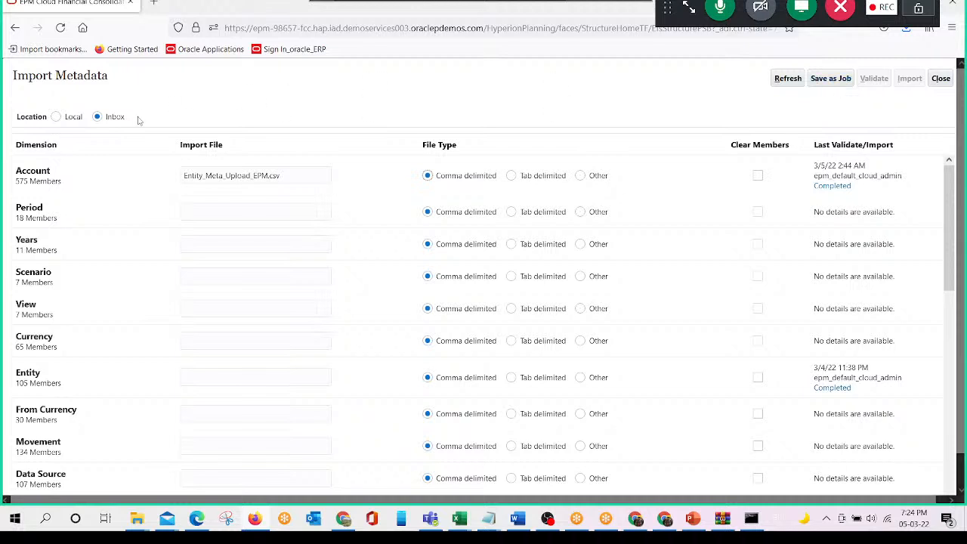
{"action": "left_click", "coordinate": [57, 120]}
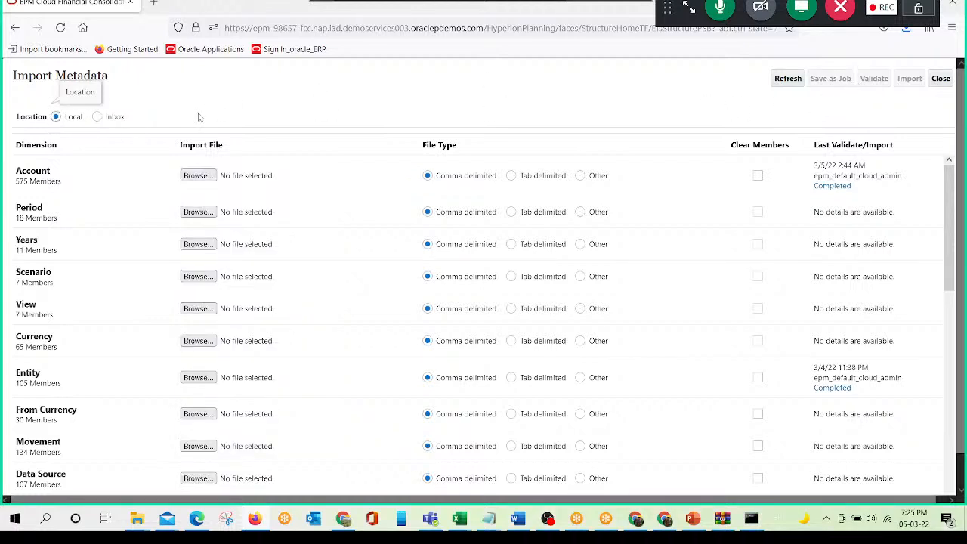
{"action": "left_click", "coordinate": [97, 119]}
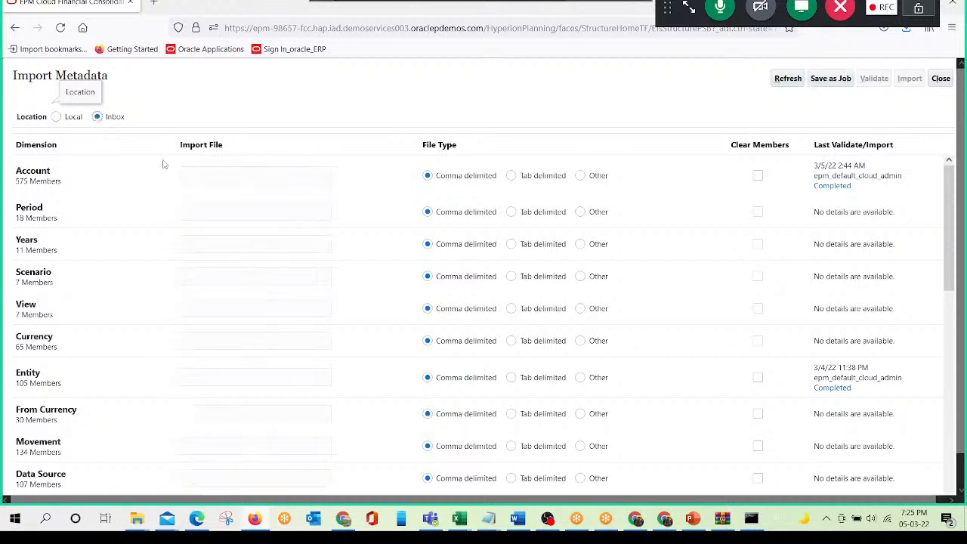
- Paste the copied file name as the Account dimension's import file and complete it as Entity_Meta_Upload_EPM.csv
{"action": "left_click", "coordinate": [233, 169]}
{"action": "key", "text": "ctrl+v"}
{"action": "type", "text": ".csv"}
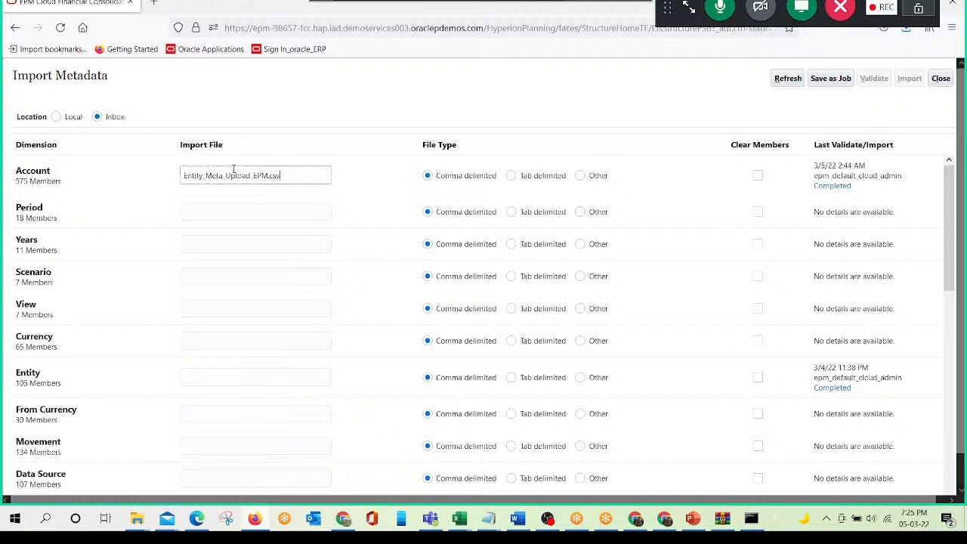
- Begin saving the metadata import as a job and name it ajob05 in lowercase
{"action": "left_click", "coordinate": [831, 82]}
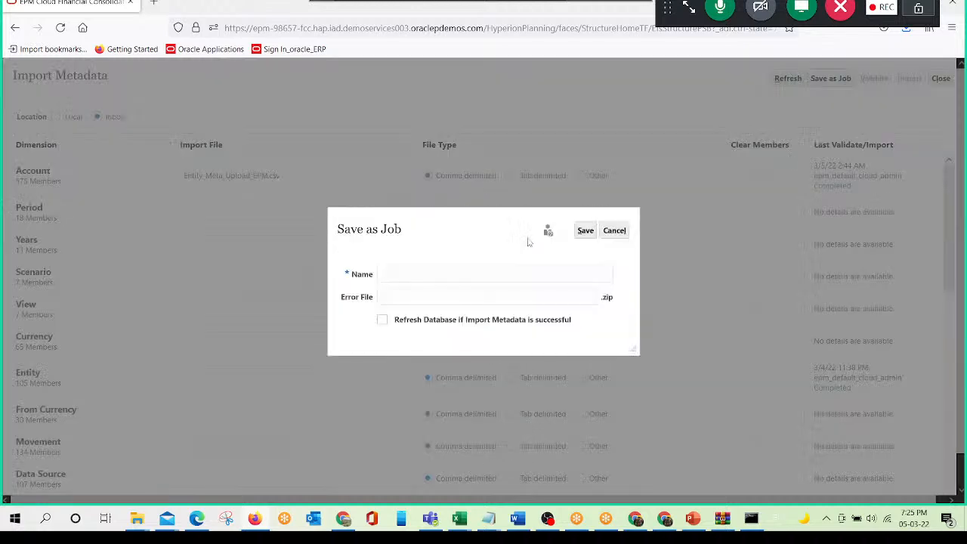
{"action": "left_click", "coordinate": [399, 272]}
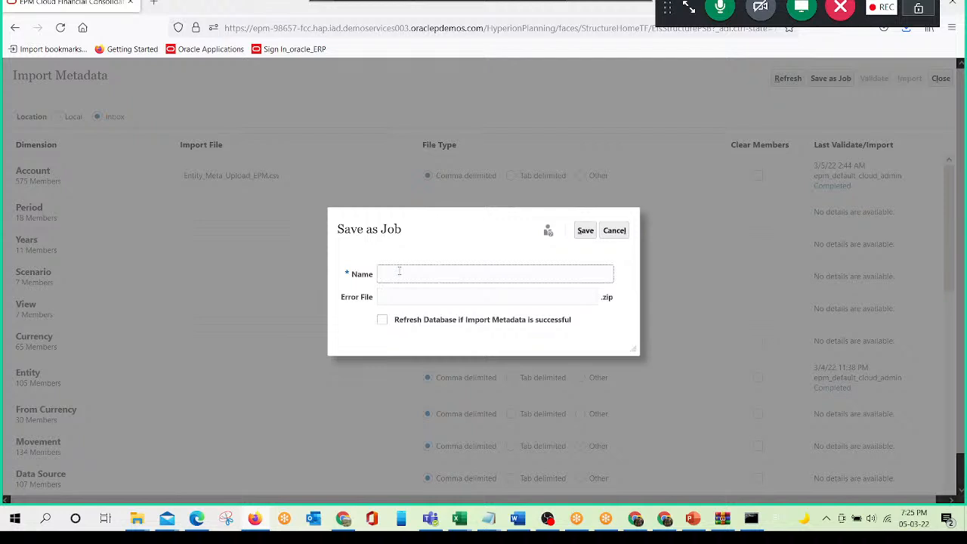
{"action": "type", "text": "Ajob05"}
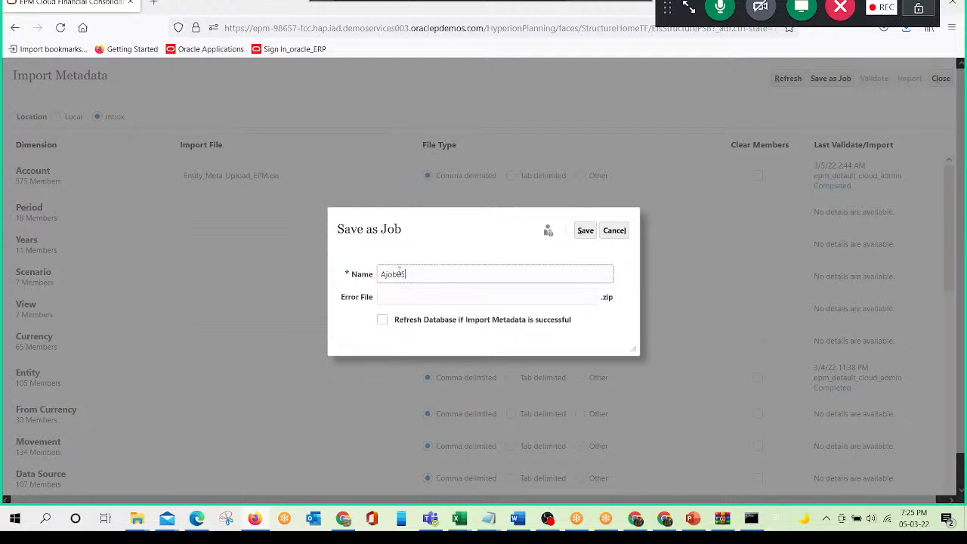
{"action": "key", "text": "Tab"}
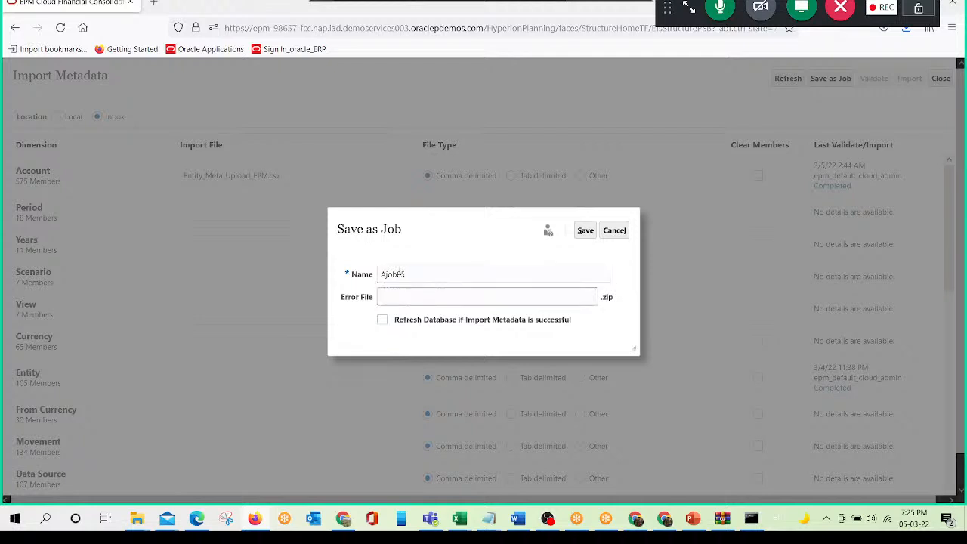
{"action": "double_click", "coordinate": [399, 274]}
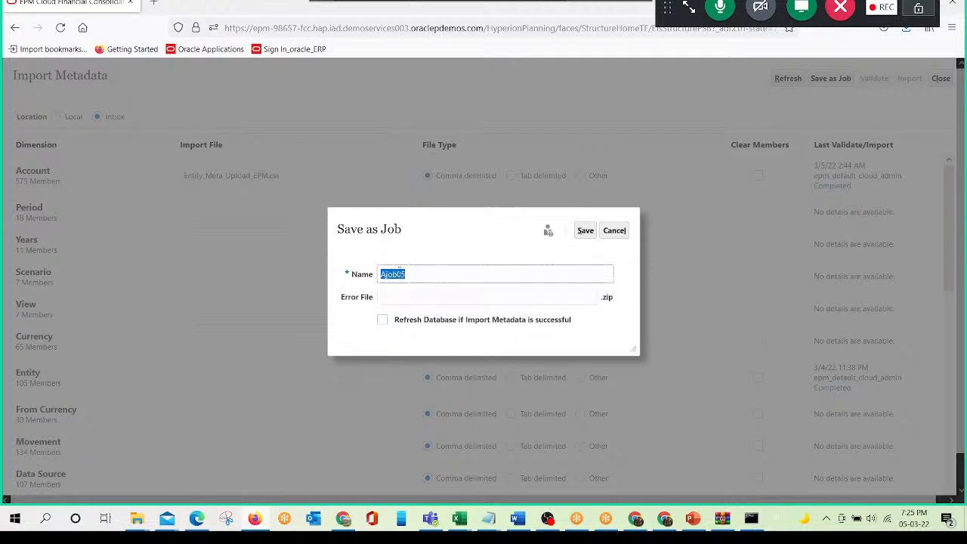
{"action": "type", "text": "ajob05"}
{"action": "key", "text": "Tab"}
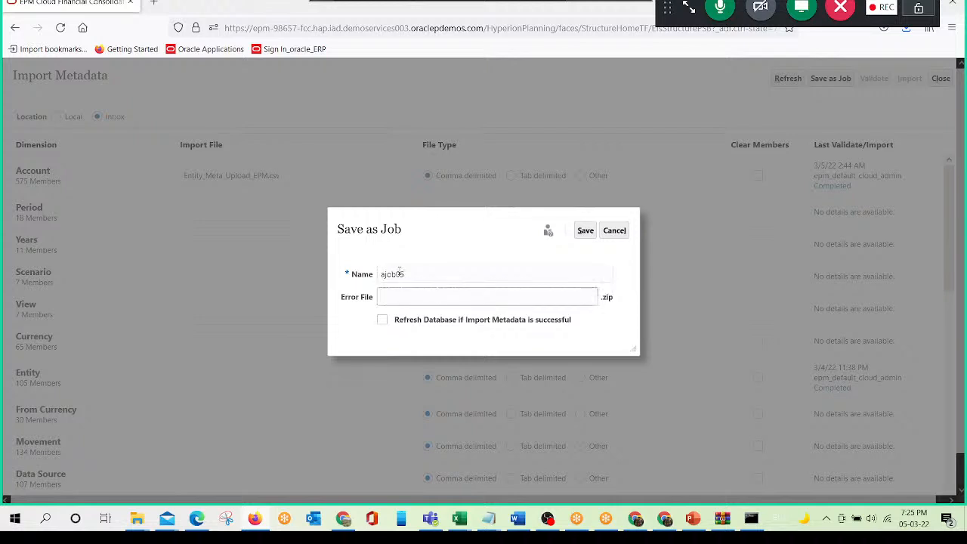
- Set the job's error file to ajob05error, save the job, and close the metadata import windows
{"action": "type", "text": "ajob05error"}
{"action": "left_click", "coordinate": [586, 232]}
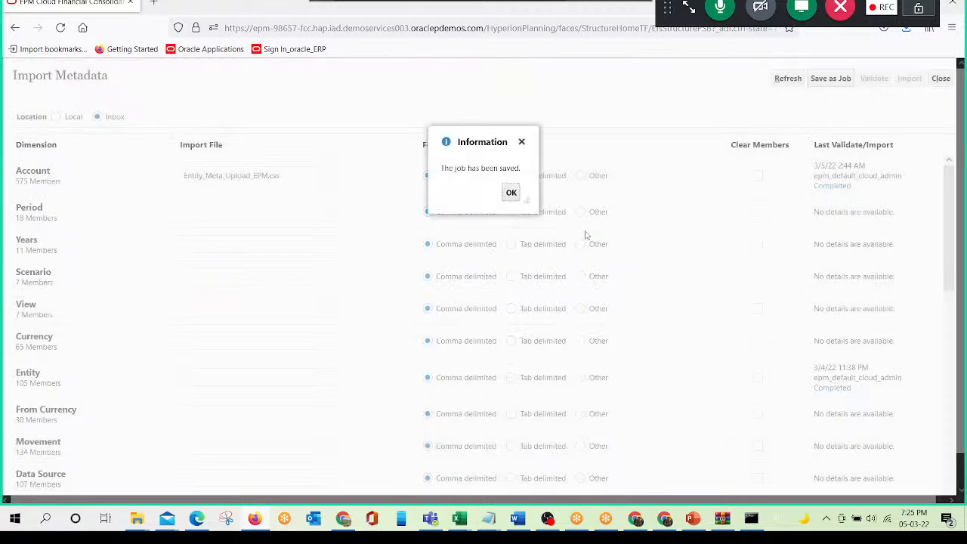
{"action": "left_click", "coordinate": [511, 192]}
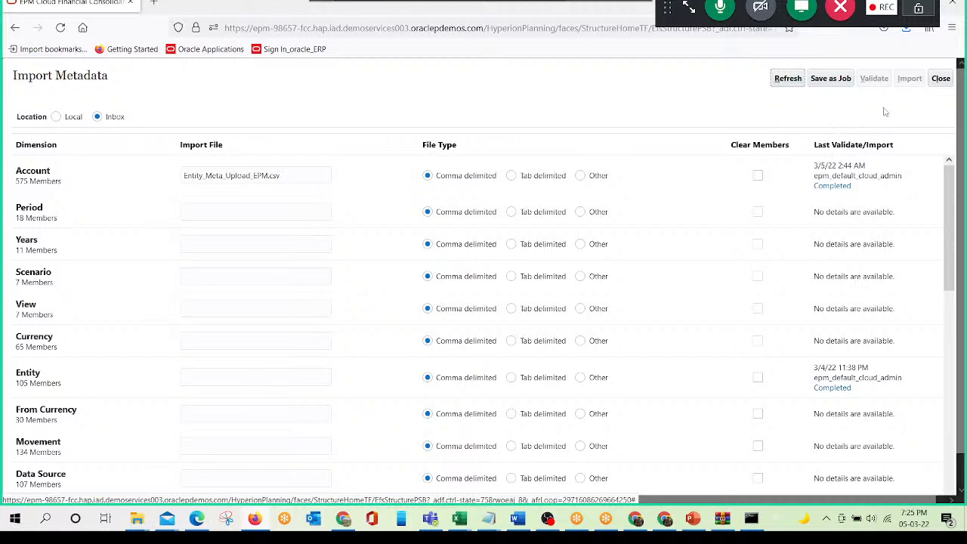
{"action": "left_click", "coordinate": [940, 78]}
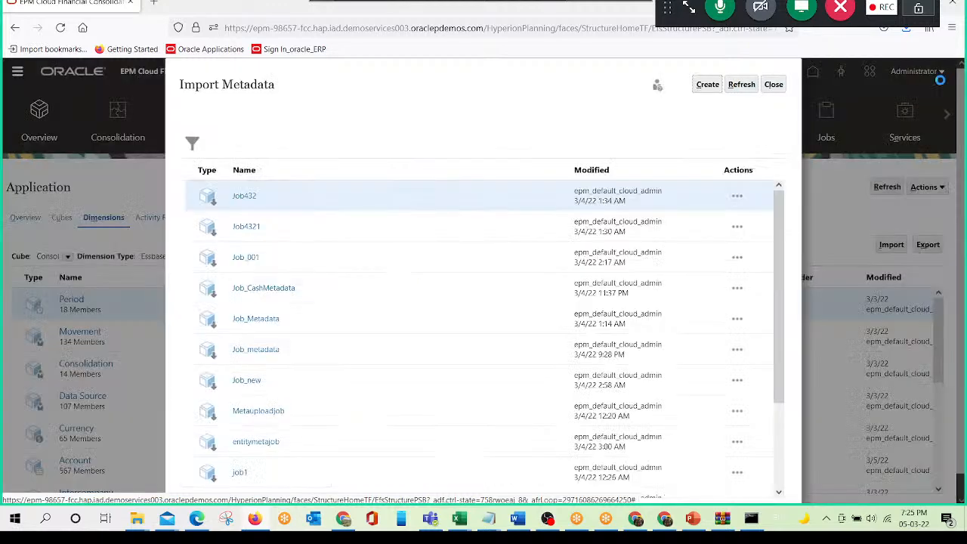
{"action": "left_click", "coordinate": [773, 86]}
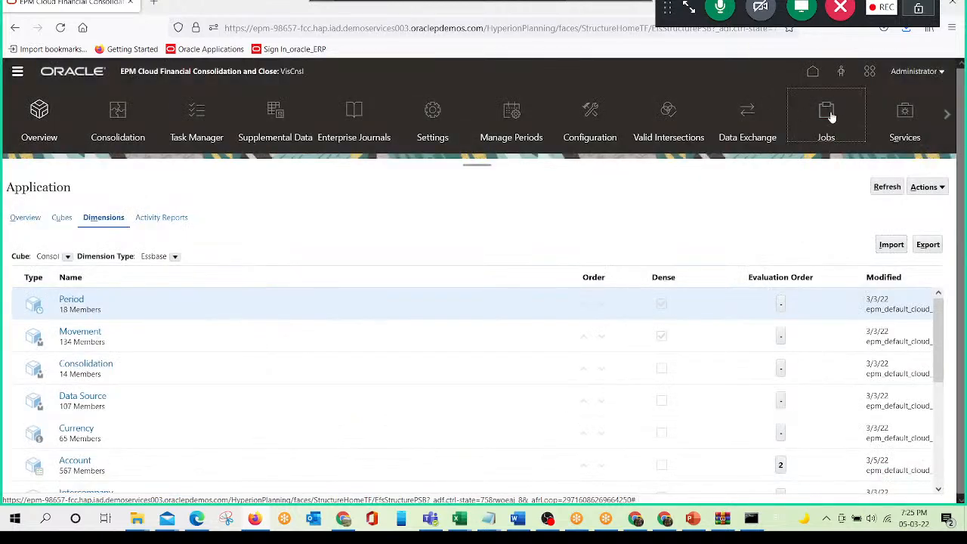
- Start scheduling a new job in the application's Jobs page with Import Metadata as the job type
{"action": "left_click", "coordinate": [831, 115]}
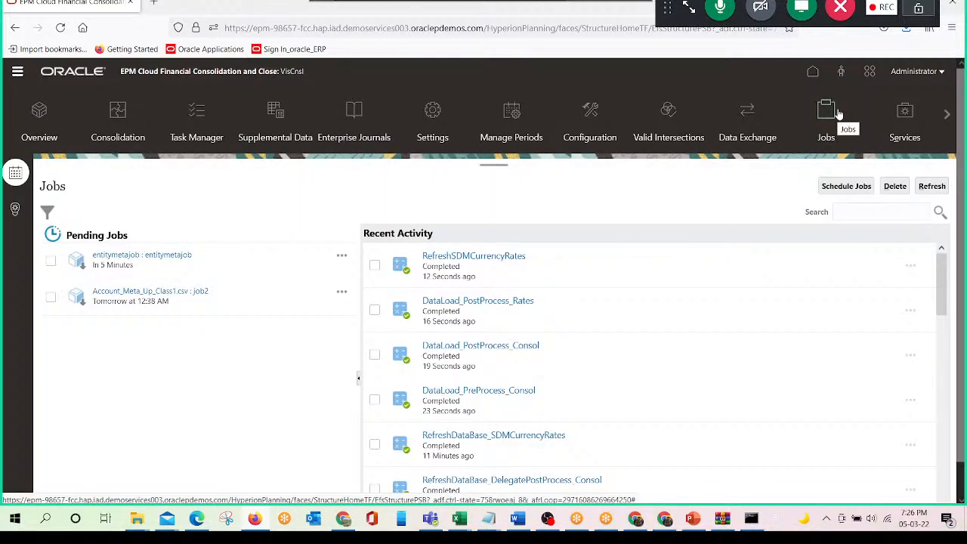
{"action": "left_click", "coordinate": [846, 188]}
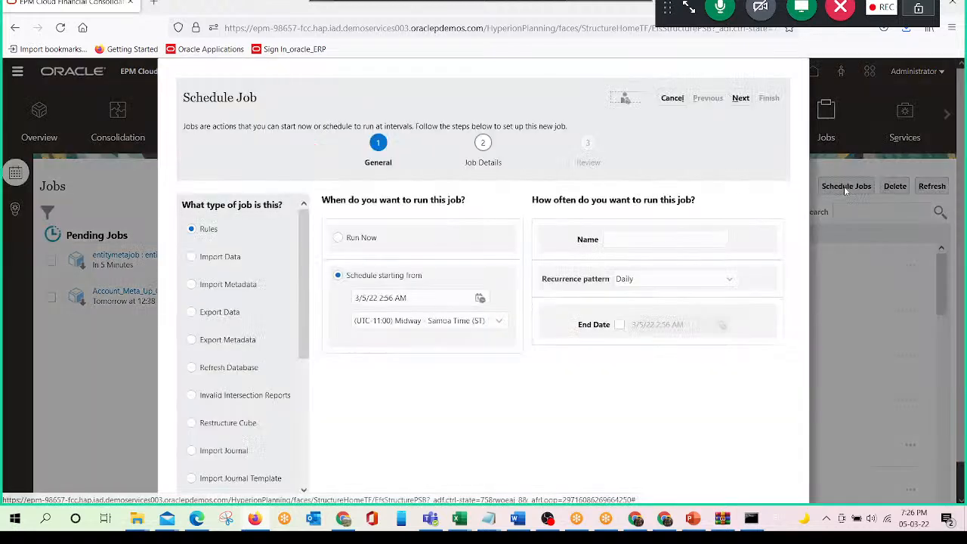
{"action": "left_click", "coordinate": [192, 286]}
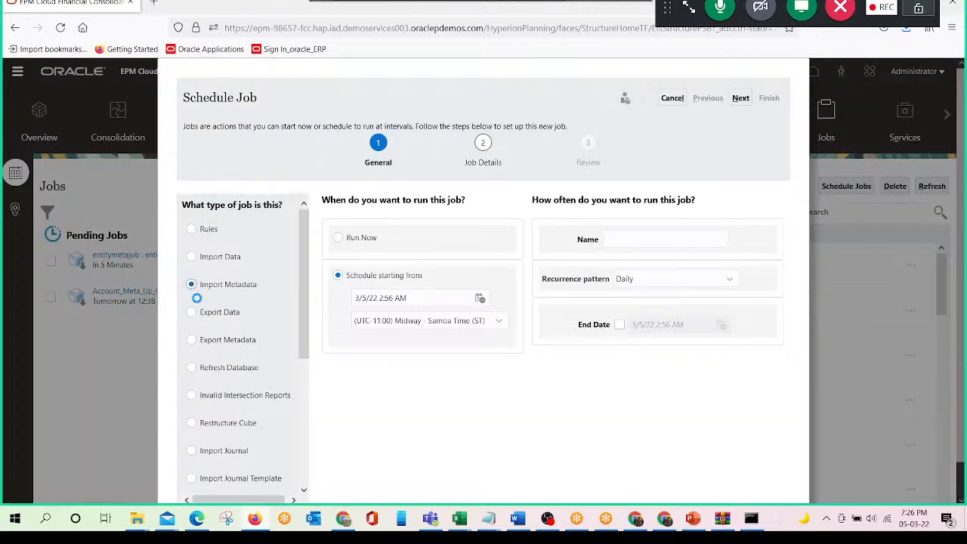
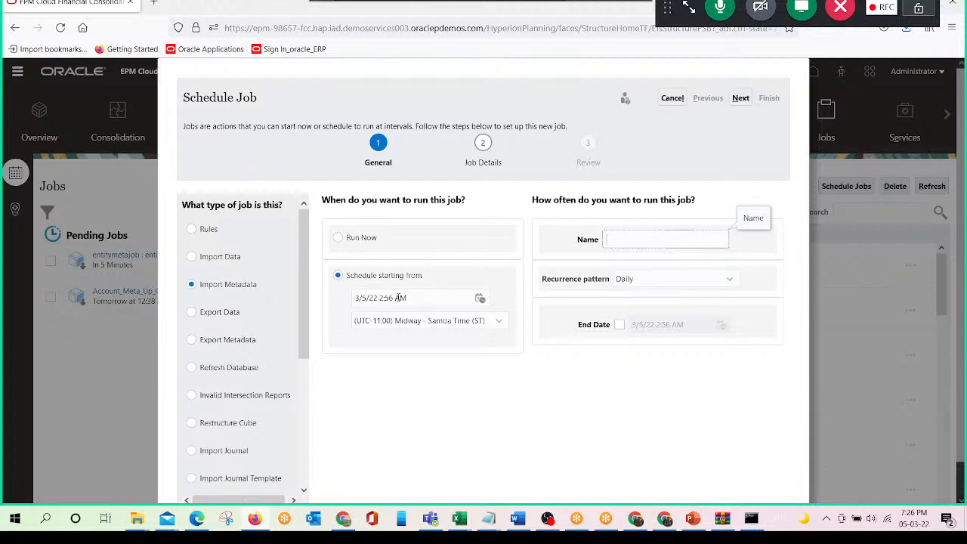
- Set the import metadata job to start at 3/5/22 2:58 AM, name it ajob05, and continue to the job details
{"action": "left_click", "coordinate": [393, 298]}
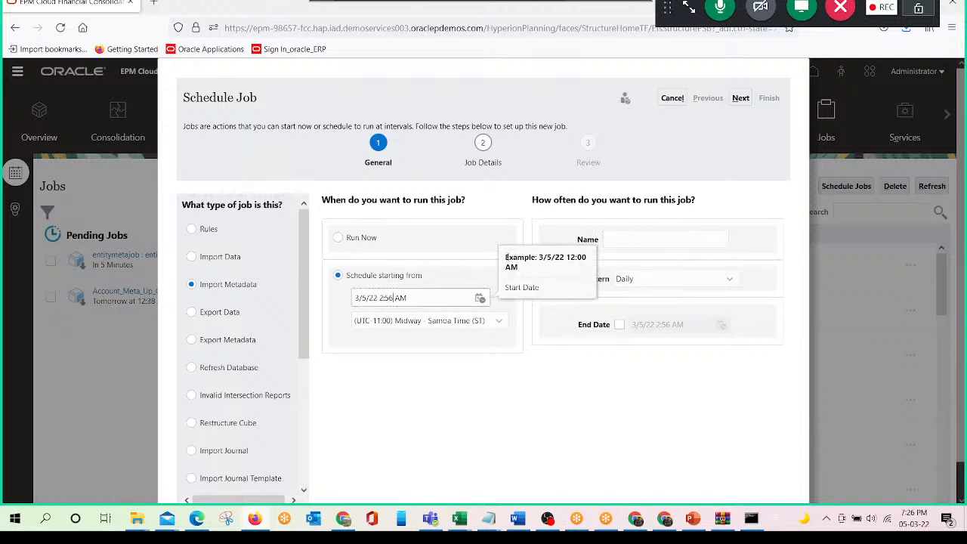
{"action": "key", "text": "BackSpace"}
{"action": "type", "text": "8"}
{"action": "left_click", "coordinate": [647, 237]}
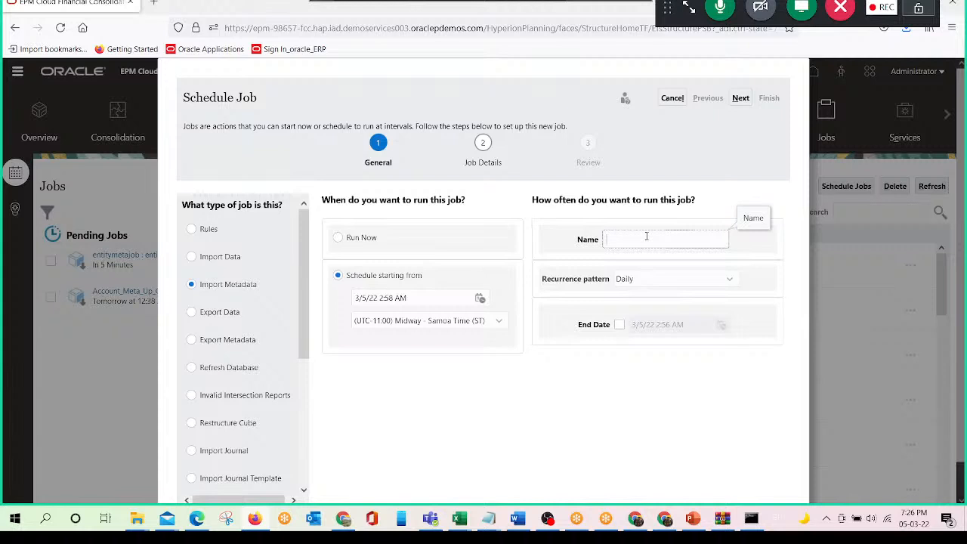
{"action": "type", "text": "ajob05"}
{"action": "left_click", "coordinate": [741, 99]}
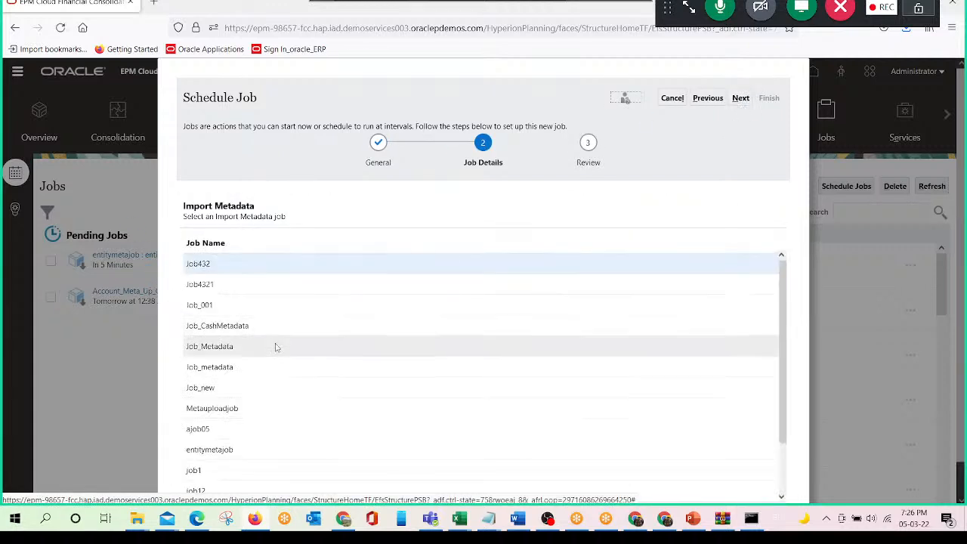
- Choose ajob05 as the import metadata job to run, review the choices and finish scheduling it
{"action": "scroll", "coordinate": [276, 346], "scroll_direction": "down", "scroll_amount": 3}
{"action": "left_click", "coordinate": [216, 340]}
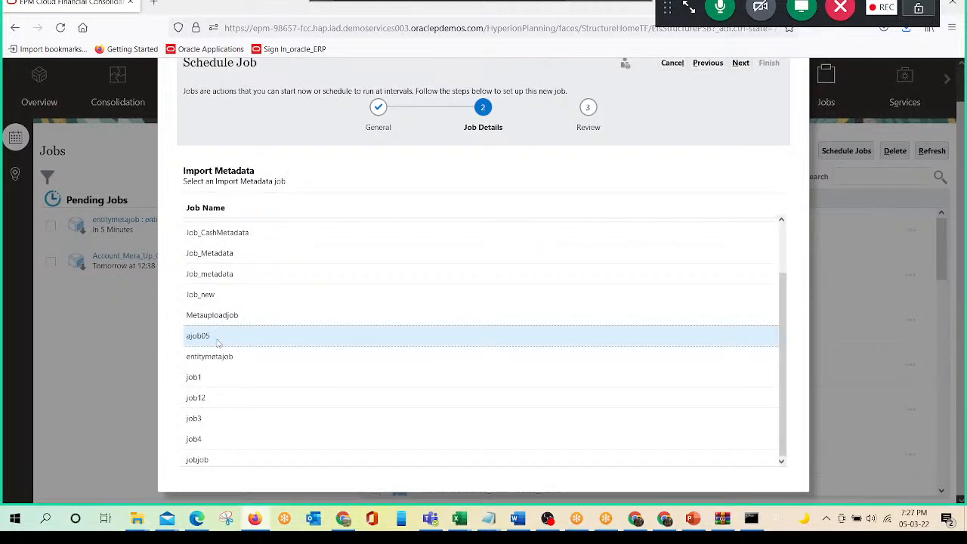
{"action": "scroll", "coordinate": [216, 342], "scroll_direction": "up", "scroll_amount": 5}
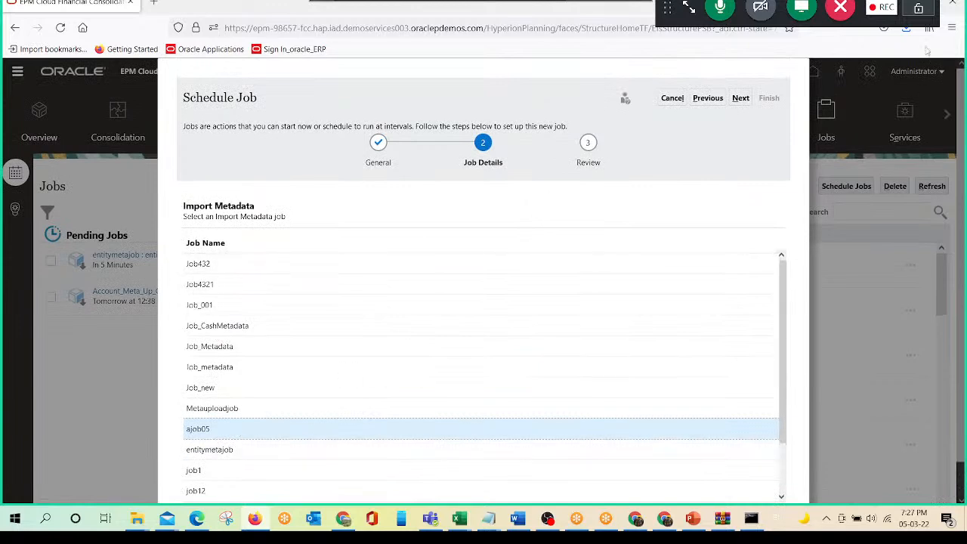
{"action": "left_click", "coordinate": [738, 99]}
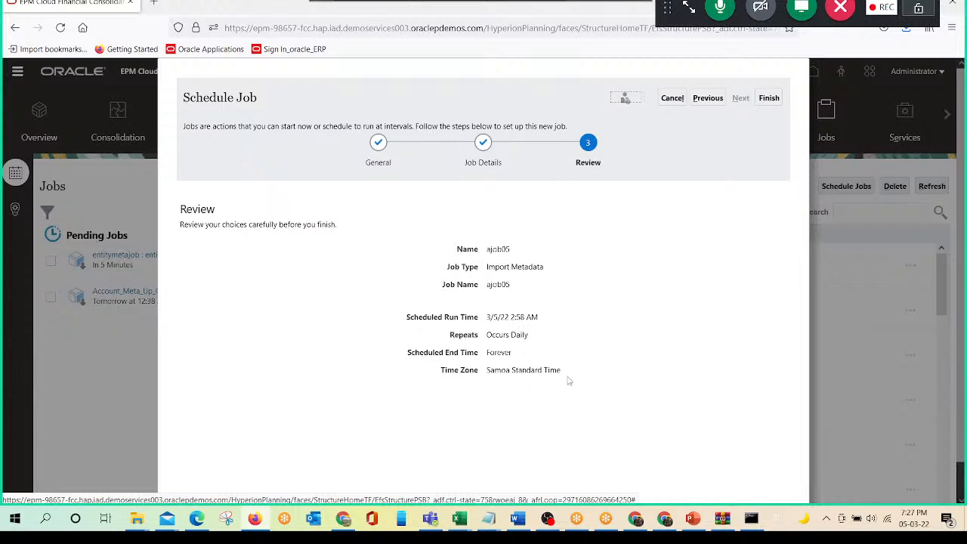
{"action": "left_click", "coordinate": [769, 97]}
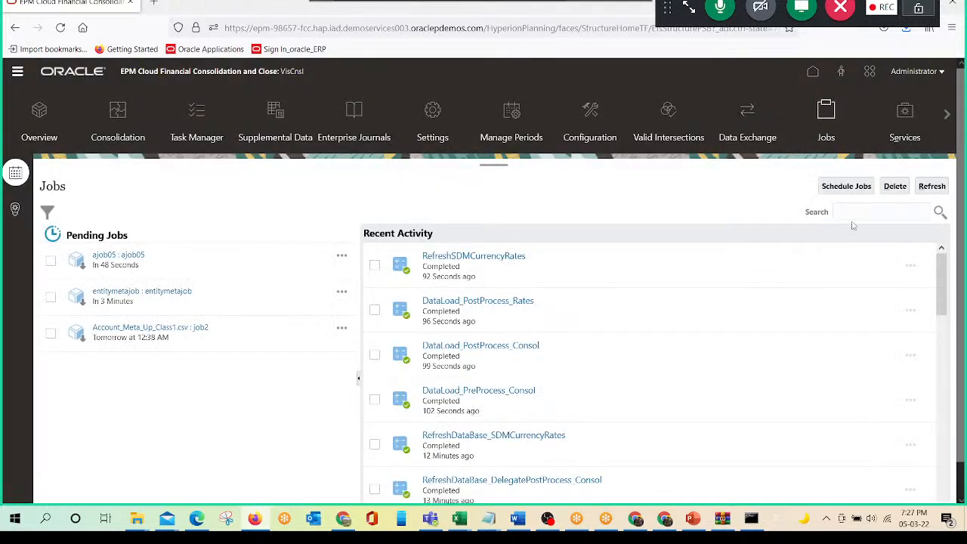
- Refresh the jobs list repeatedly until the scheduled ajob05 has run
{"action": "left_click", "coordinate": [933, 187]}
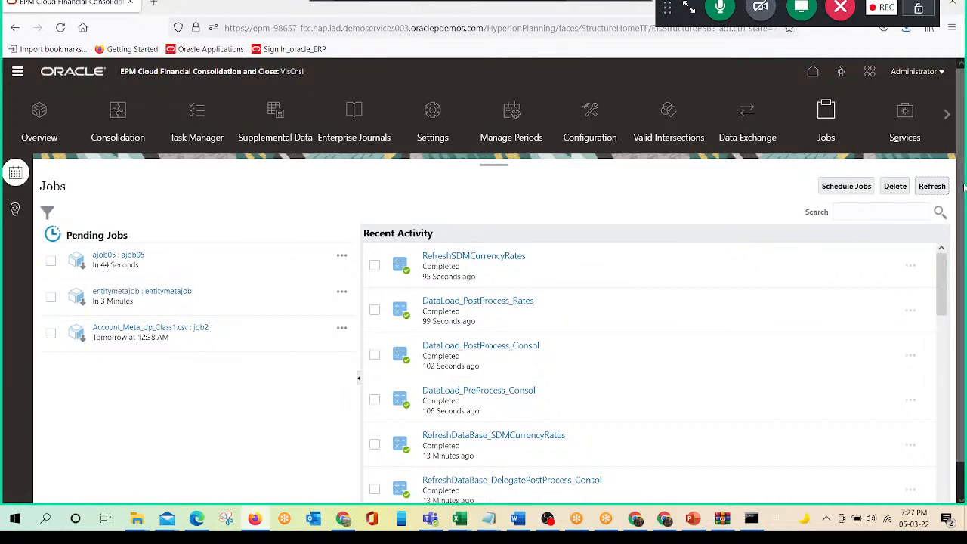
{"action": "left_click", "coordinate": [931, 187]}
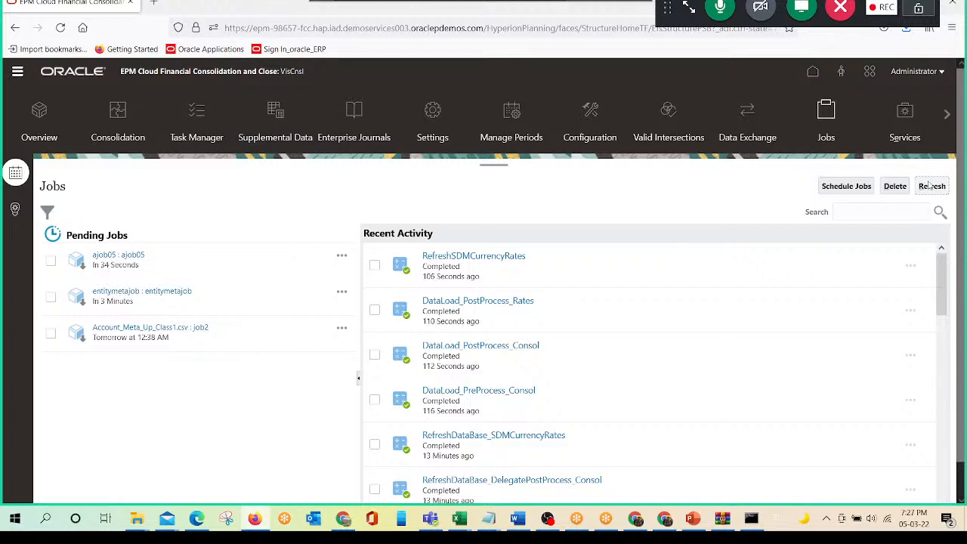
{"action": "left_click", "coordinate": [932, 187]}
{"action": "left_click", "coordinate": [932, 188]}
{"action": "left_click", "coordinate": [932, 187]}
{"action": "left_click", "coordinate": [933, 189]}
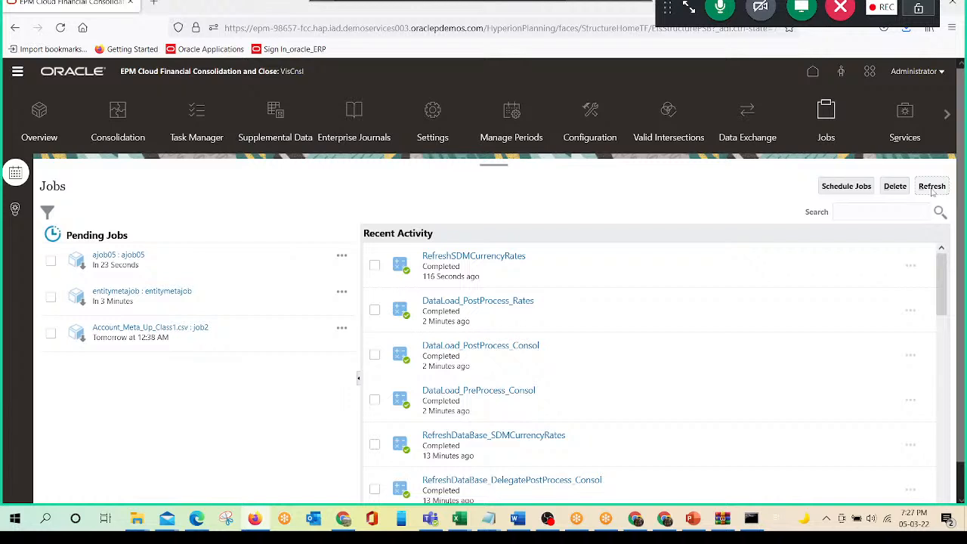
{"action": "left_click", "coordinate": [933, 192]}
{"action": "left_click", "coordinate": [933, 191]}
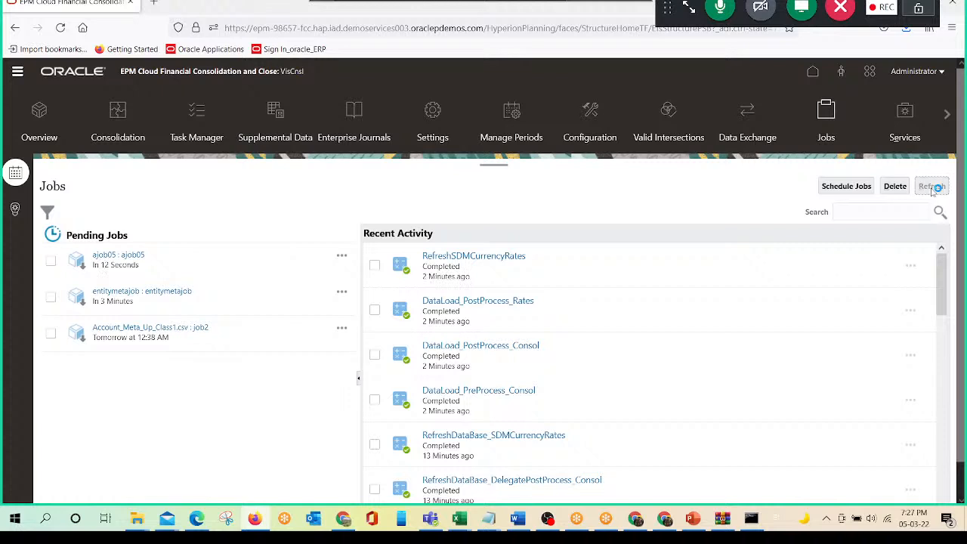
{"action": "left_click", "coordinate": [933, 192]}
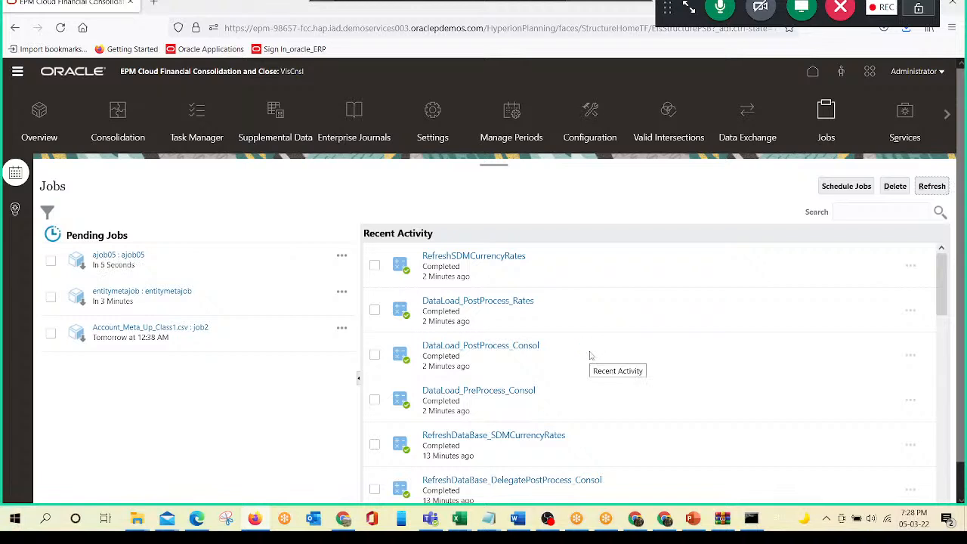
{"action": "left_click", "coordinate": [940, 189]}
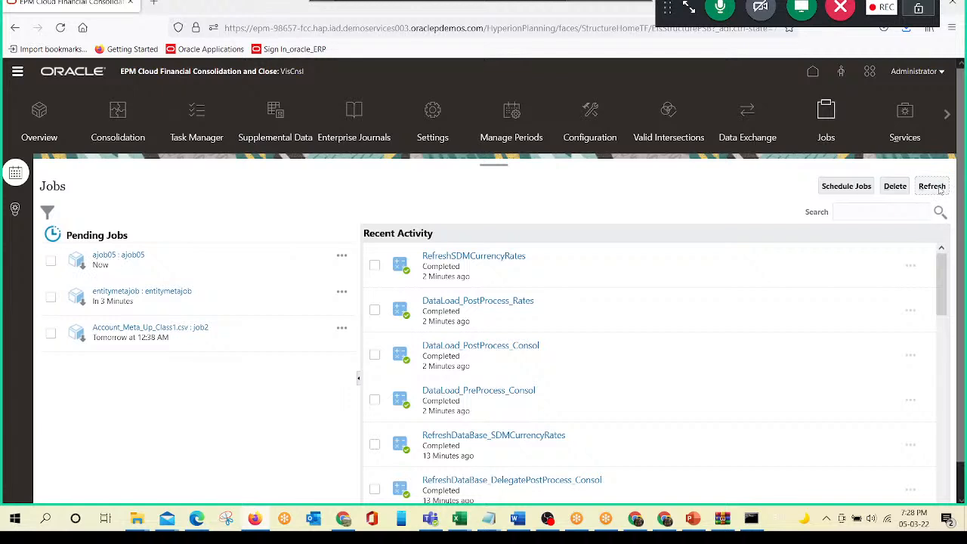
{"action": "left_click", "coordinate": [940, 189]}
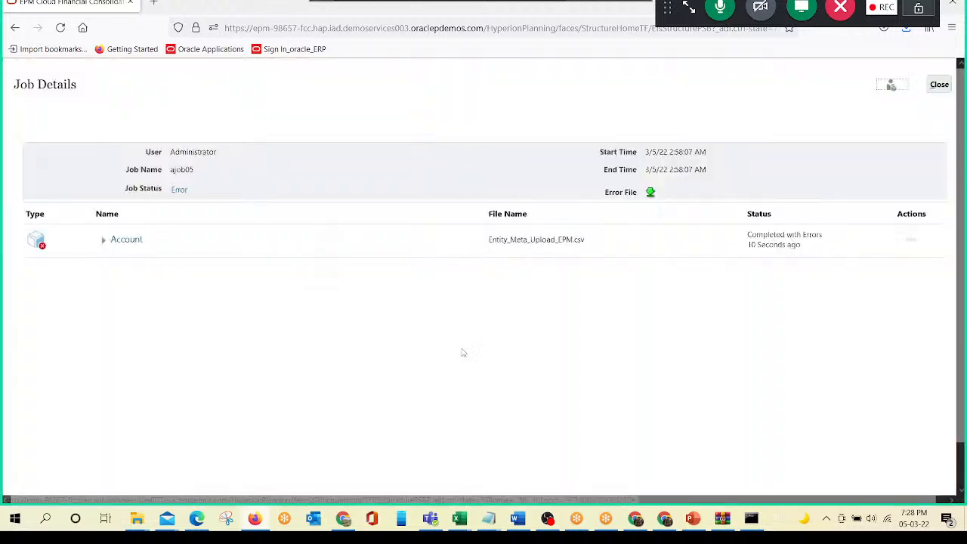
- Show ajob05's error message, then switch to the Entity_Meta_Upload_EPM workbook in Excel and examine its Entity and Parent columns
{"action": "left_click", "coordinate": [180, 191]}
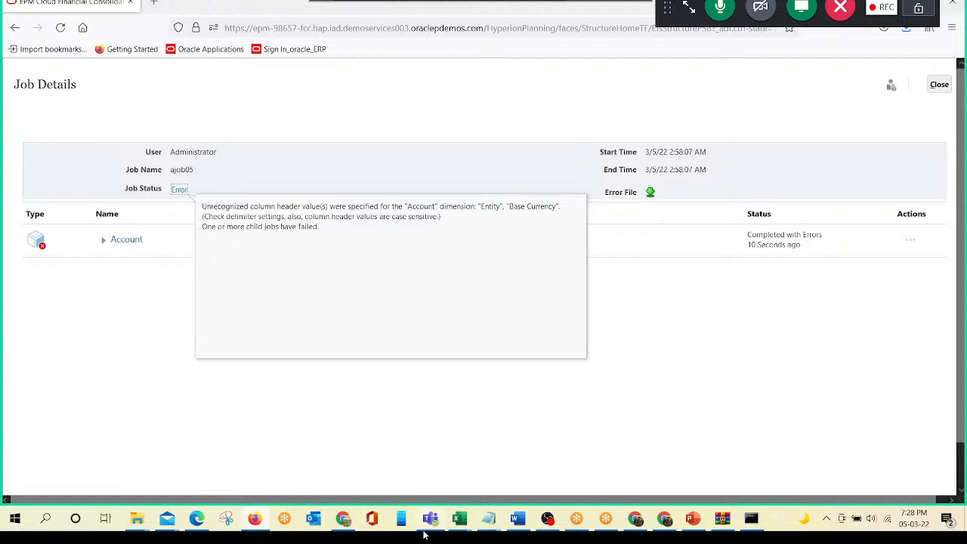
{"action": "mouse_move", "coordinate": [460, 521]}
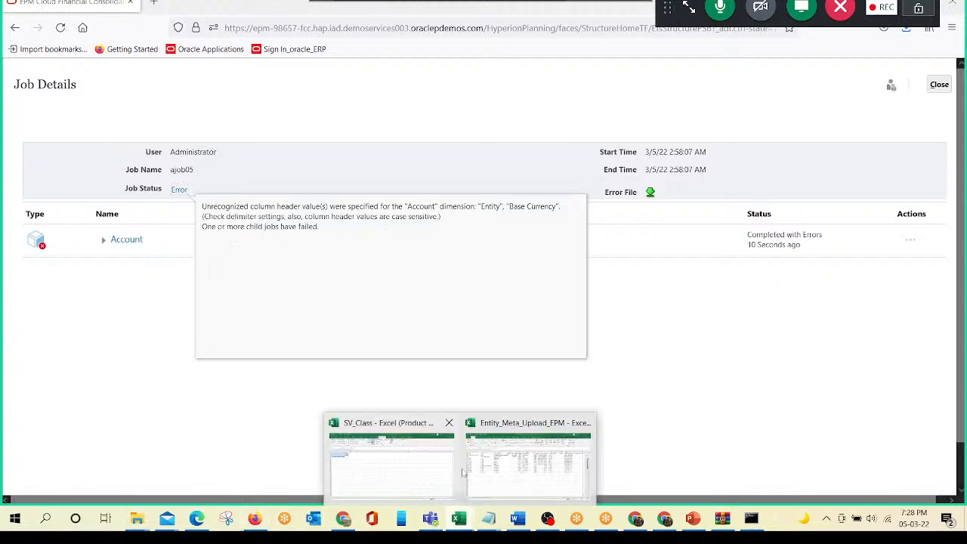
{"action": "left_click", "coordinate": [529, 470]}
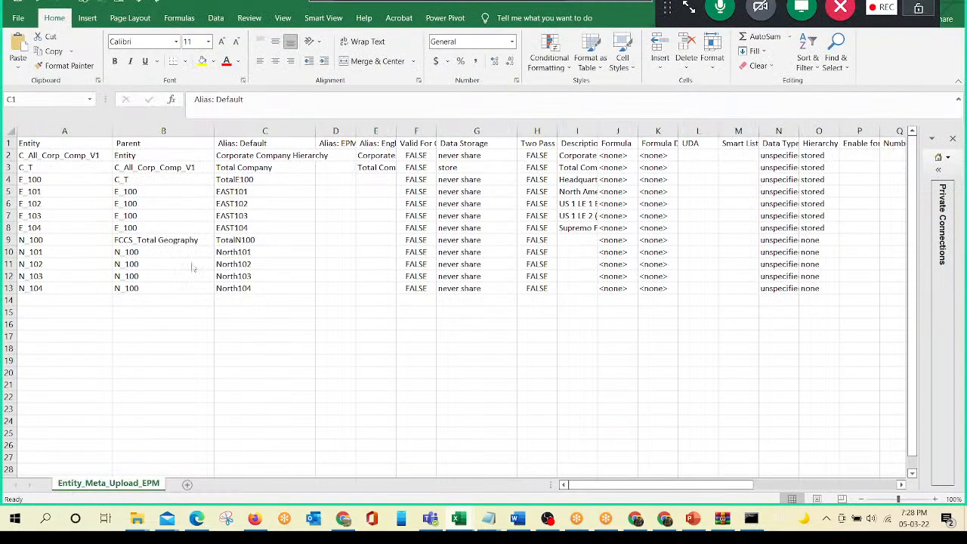
{"action": "left_click", "coordinate": [83, 155]}
{"action": "key", "text": "Down"}
{"action": "key", "text": "Up"}
{"action": "key", "text": "Down"}
{"action": "key", "text": "Up"}
{"action": "key", "text": "Down"}
{"action": "key", "text": "Up"}
{"action": "key", "text": "Right"}
{"action": "key", "text": "Left"}
- Save the Entity_Meta_Upload_EPM workbook, keeping the CSV UTF-8 format, and switch back to the job details in the browser
{"action": "key", "text": "ctrl+s"}
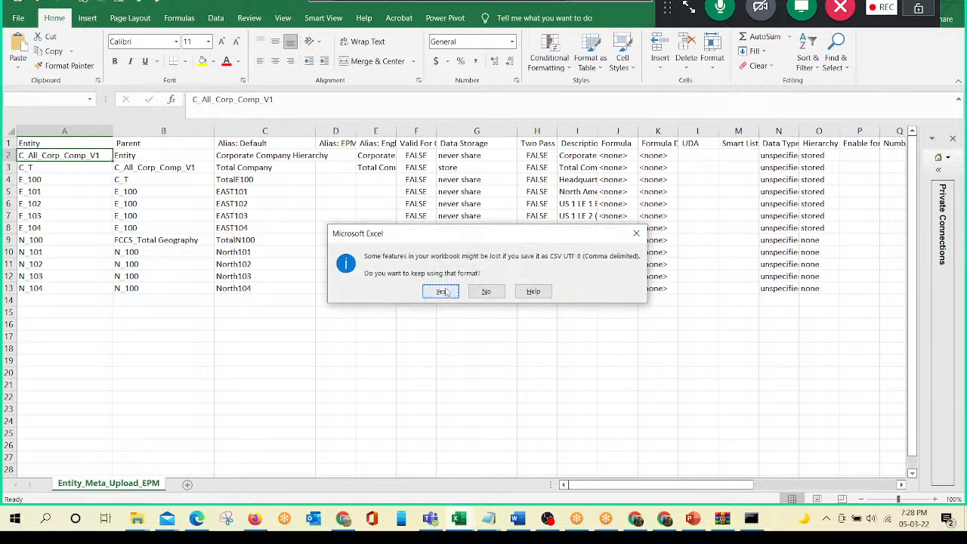
{"action": "left_click", "coordinate": [444, 292]}
{"action": "left_click", "coordinate": [236, 144]}
{"action": "key", "text": "alt+Tab"}
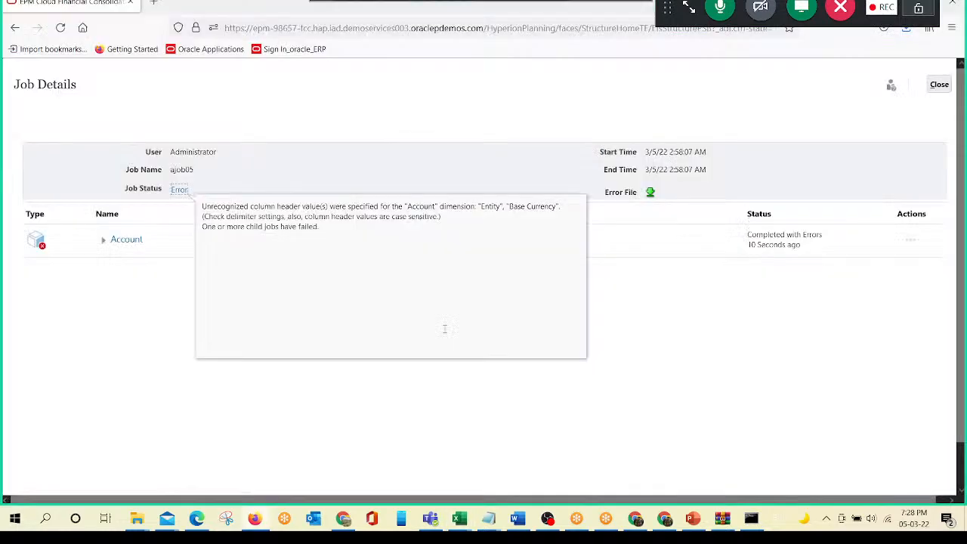
- Close the job details and create a new metadata import from the application's Dimensions page
{"action": "left_click", "coordinate": [939, 86]}
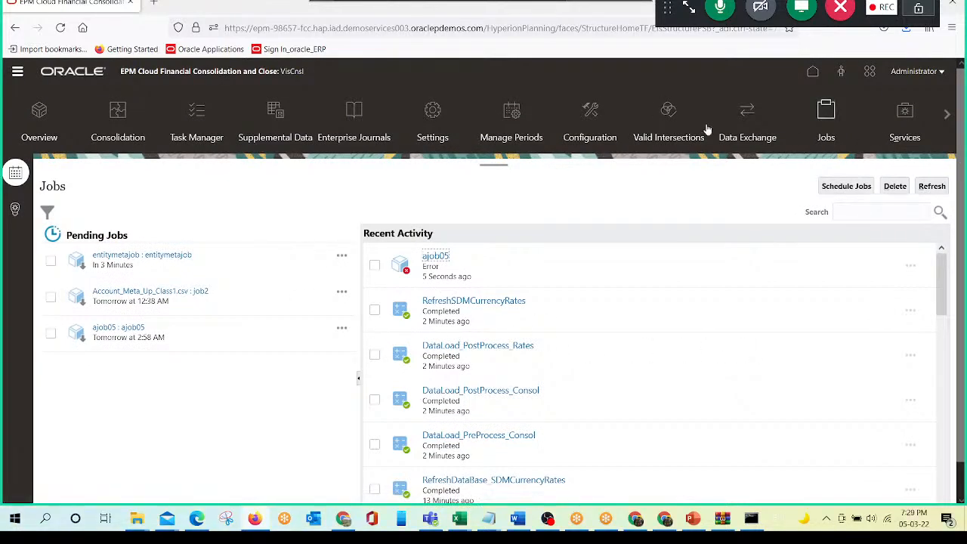
{"action": "left_click", "coordinate": [813, 75]}
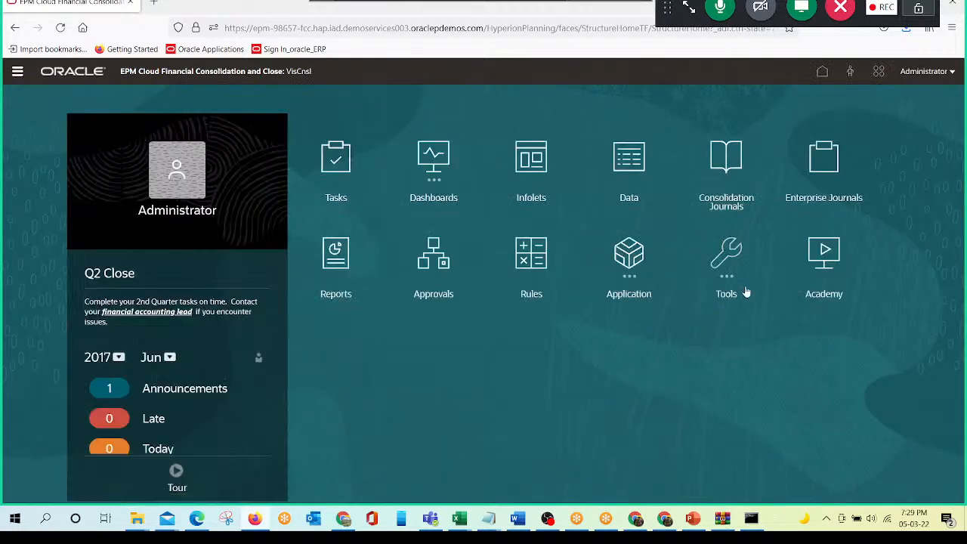
{"action": "left_click", "coordinate": [629, 259]}
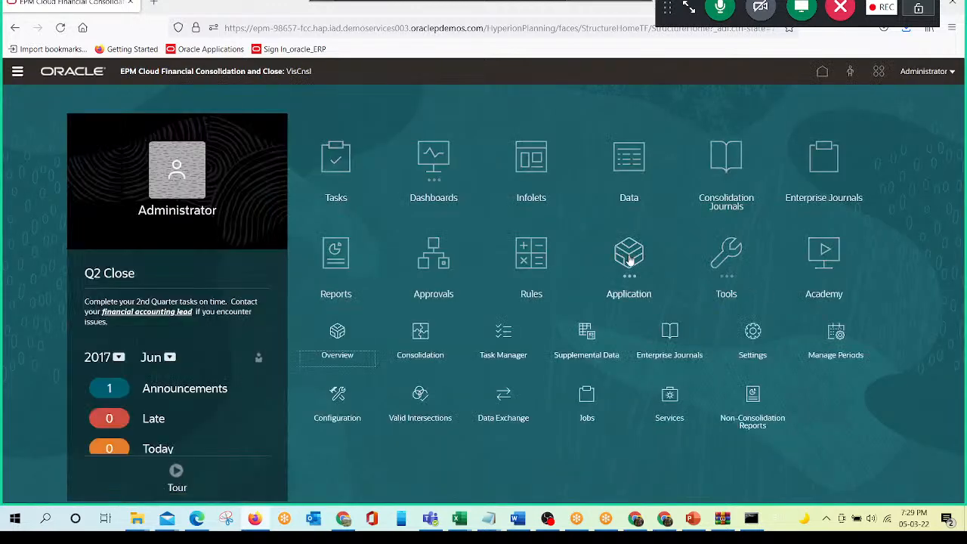
{"action": "left_click", "coordinate": [336, 340]}
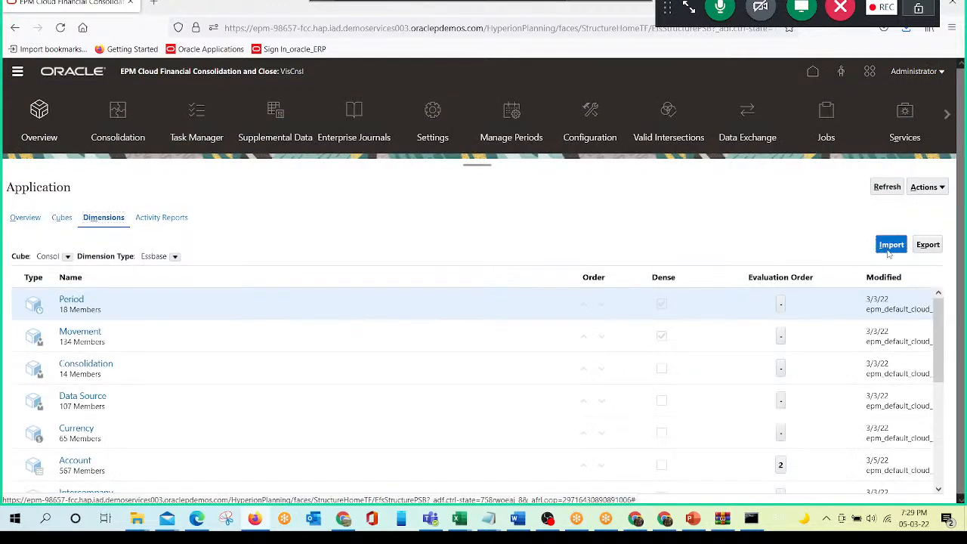
{"action": "left_click", "coordinate": [890, 250]}
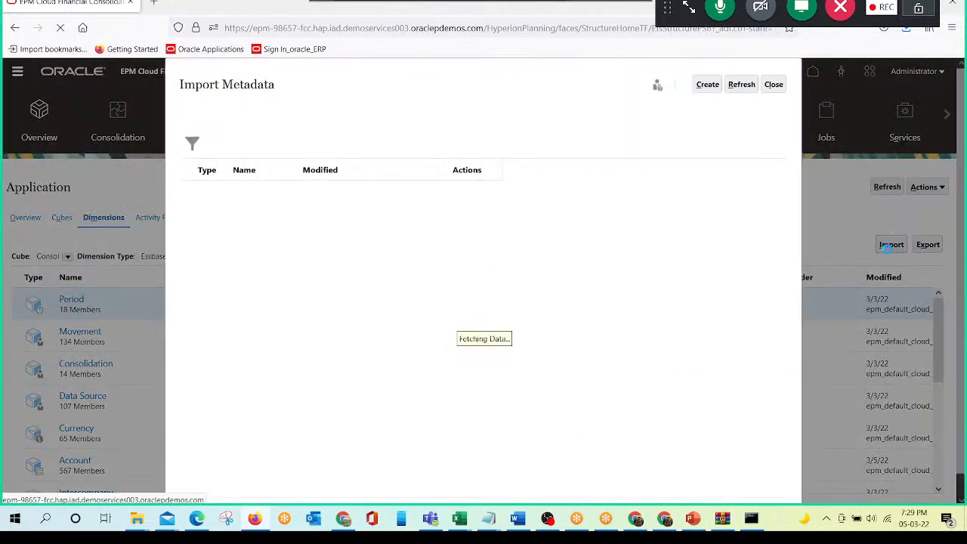
{"action": "left_click", "coordinate": [708, 87]}
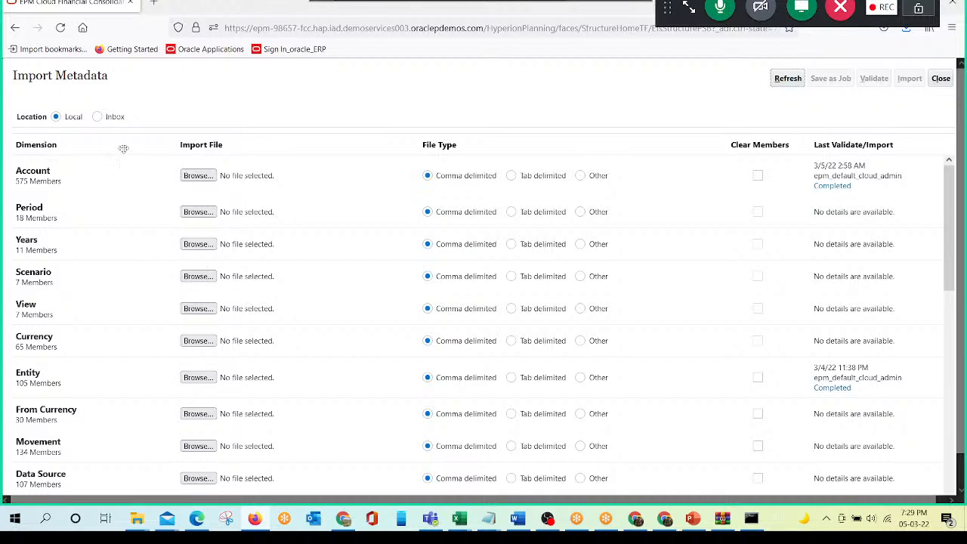
- Set the import location to Inbox and the Entity dimension's import file to Entity_Meta_Upload_EPM.csv
{"action": "left_click", "coordinate": [97, 118]}
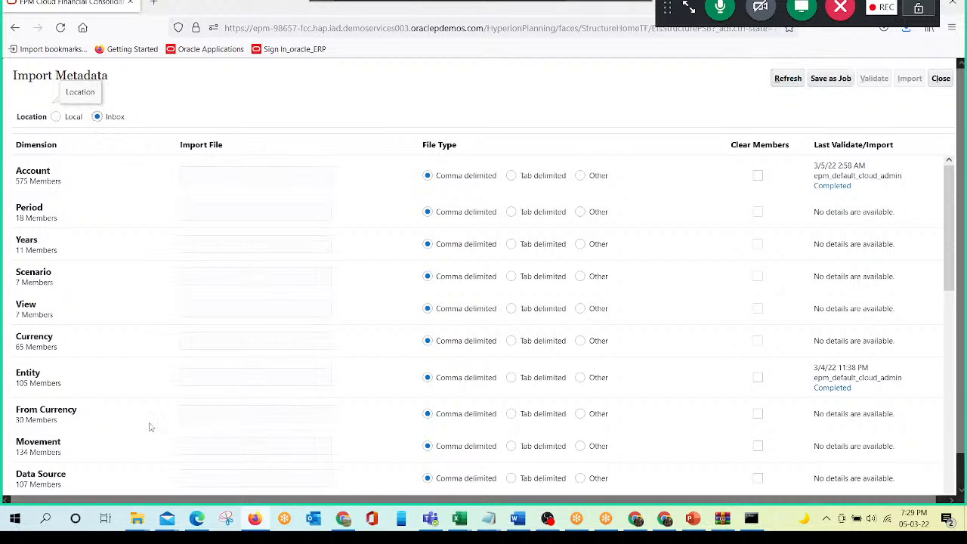
{"action": "left_click", "coordinate": [222, 376]}
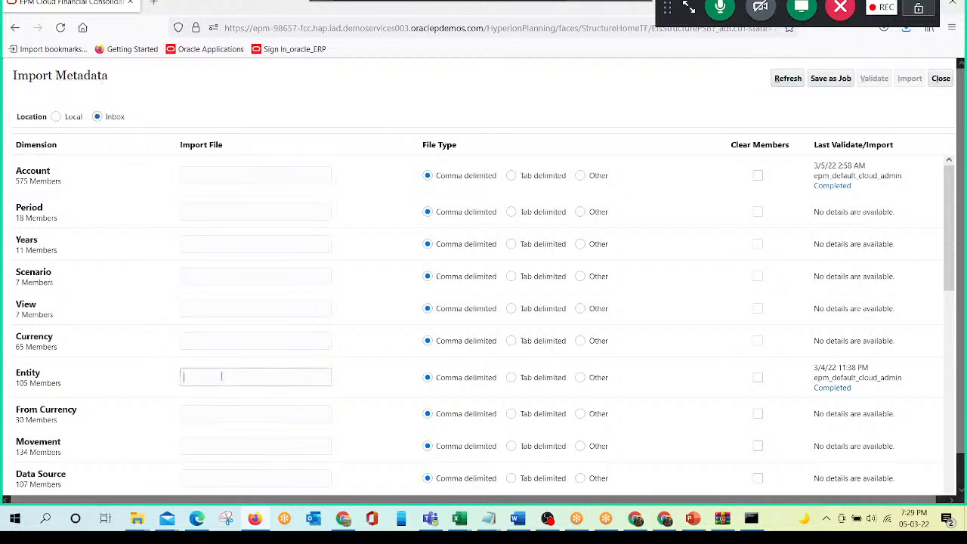
{"action": "type", "text": "Entity_Meta_Upload_EPM"}
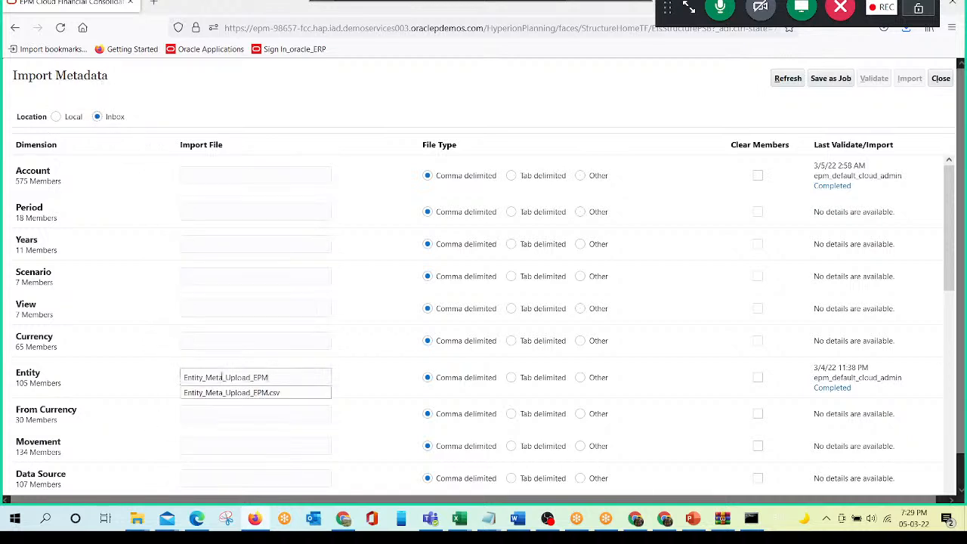
{"action": "key", "text": "BackSpace"}
{"action": "key", "text": "BackSpace"}
{"action": "key", "text": "BackSpace"}
{"action": "key", "text": "BackSpace"}
{"action": "key", "text": "BackSpace"}
{"action": "key", "text": "BackSpace"}
{"action": "key", "text": "BackSpace"}
{"action": "key", "text": "BackSpace"}
{"action": "key", "text": "BackSpace"}
{"action": "key", "text": "BackSpace"}
{"action": "key", "text": "BackSpace"}
{"action": "key", "text": "BackSpace"}
{"action": "key", "text": "BackSpace"}
{"action": "key", "text": "BackSpace"}
{"action": "key", "text": "BackSpace"}
{"action": "key", "text": "BackSpace"}
{"action": "key", "text": "BackSpace"}
{"action": "key", "text": "BackSpace"}
{"action": "key", "text": "BackSpace"}
{"action": "key", "text": "BackSpace"}
{"action": "key", "text": "Down"}
{"action": "key", "text": "Return"}
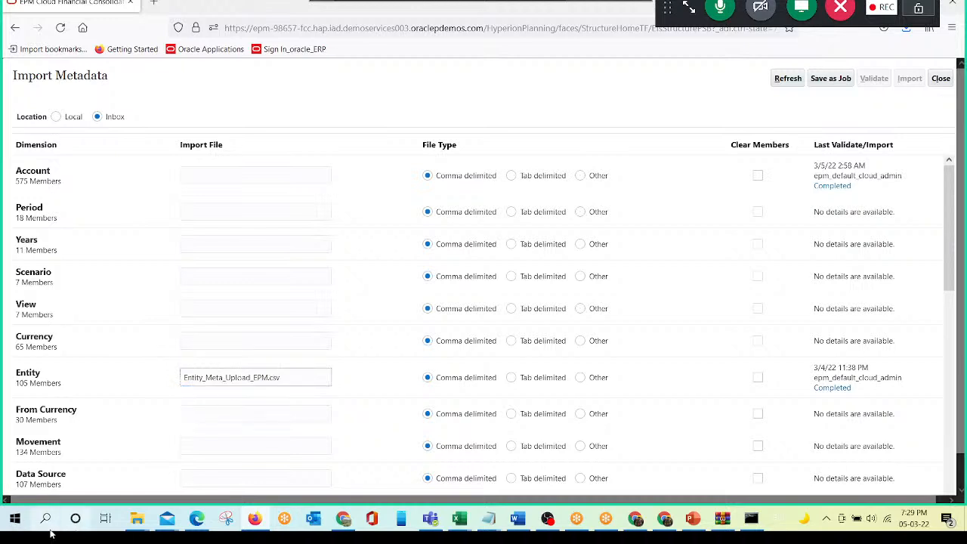
- Check the Entity_Meta_Upload_EPM file in the Class_Purpose folder and return to the metadata import in the browser
{"action": "mouse_move", "coordinate": [137, 520]}
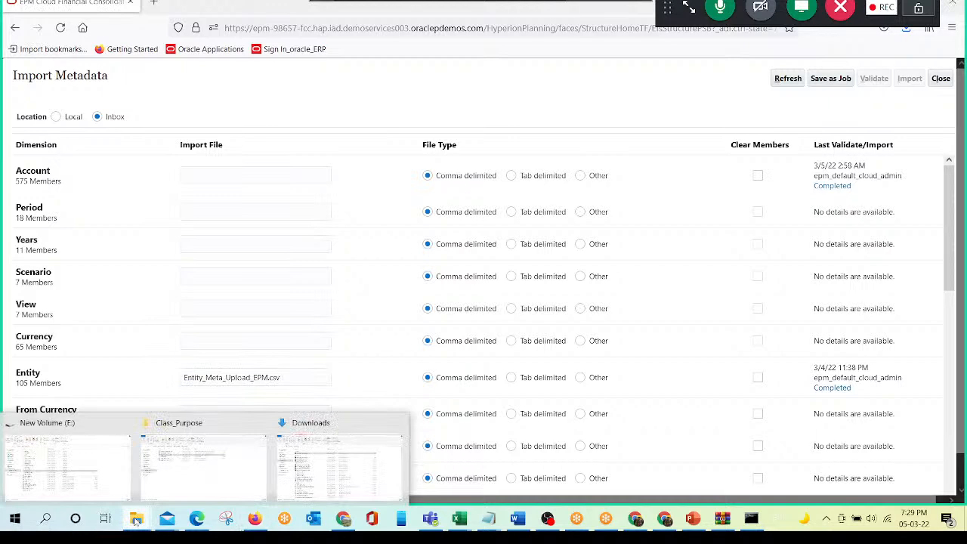
{"action": "left_click", "coordinate": [200, 475]}
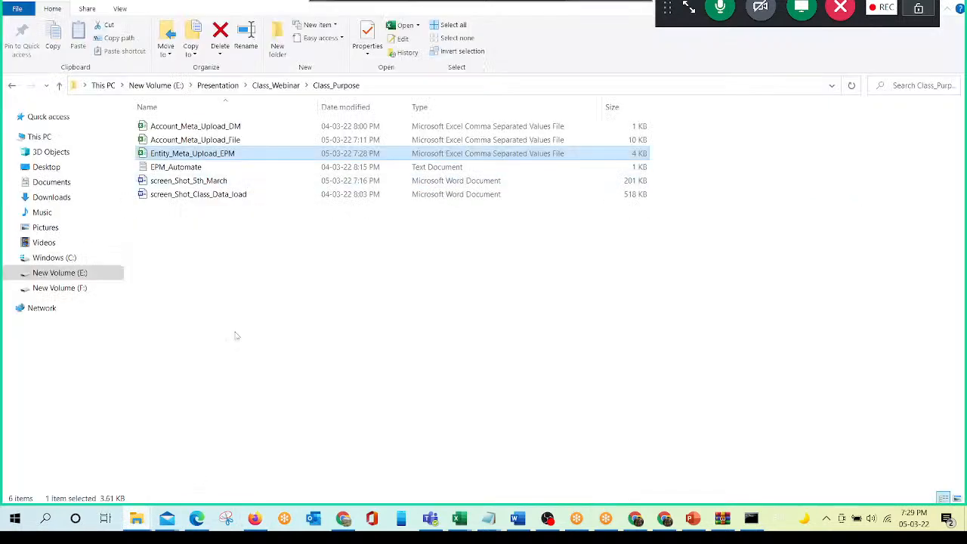
{"action": "key", "text": "alt+Tab"}
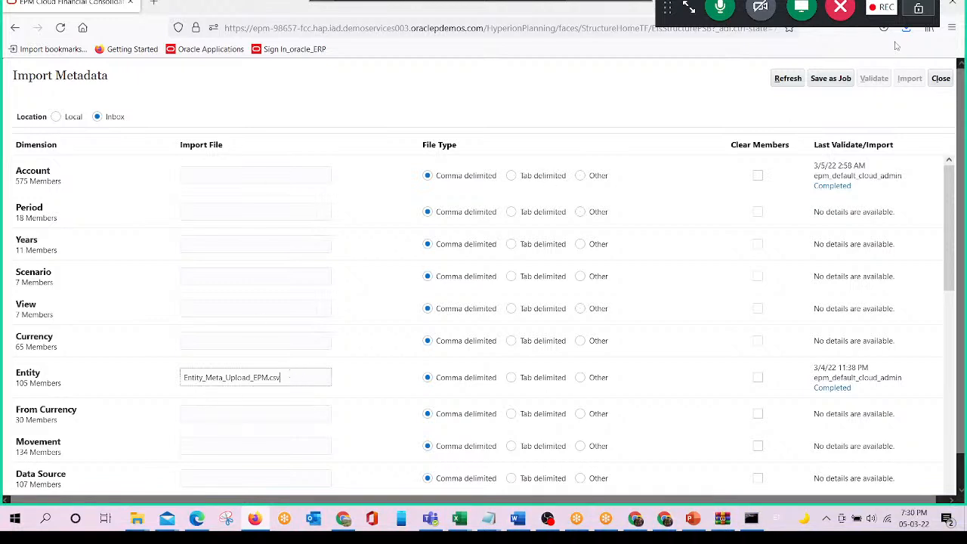
- Save the Entity metadata import as a job named ajob05_1 with the error file ajob05
{"action": "left_click", "coordinate": [831, 82]}
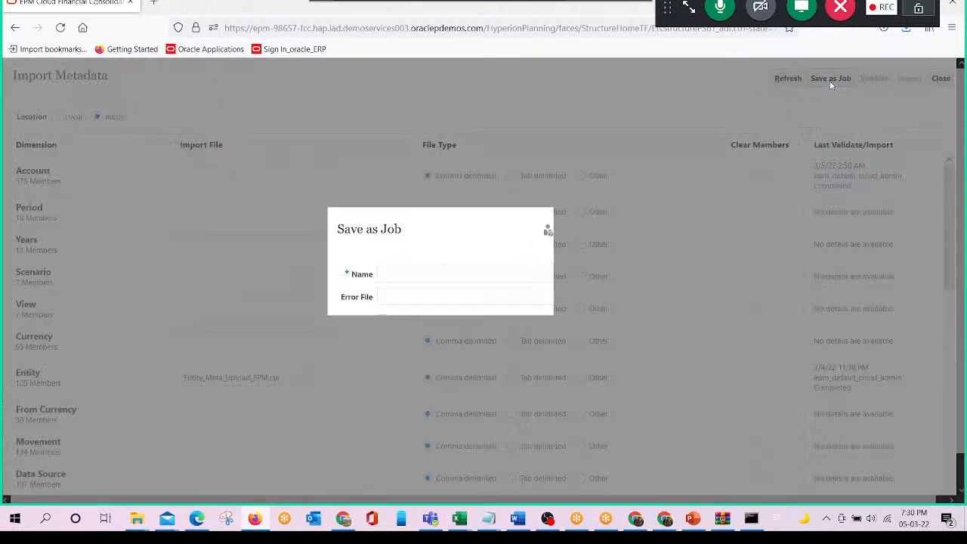
{"action": "left_click", "coordinate": [398, 274]}
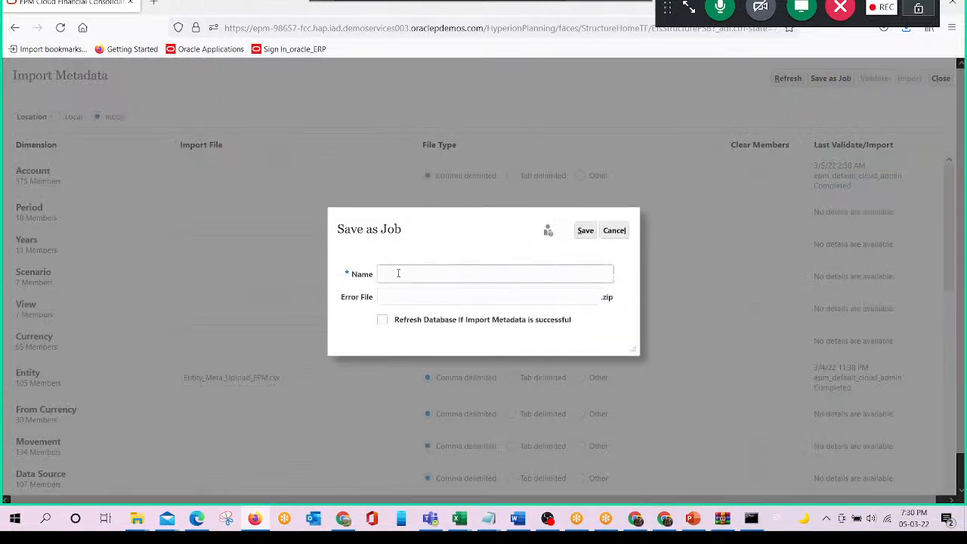
{"action": "type", "text": "a"}
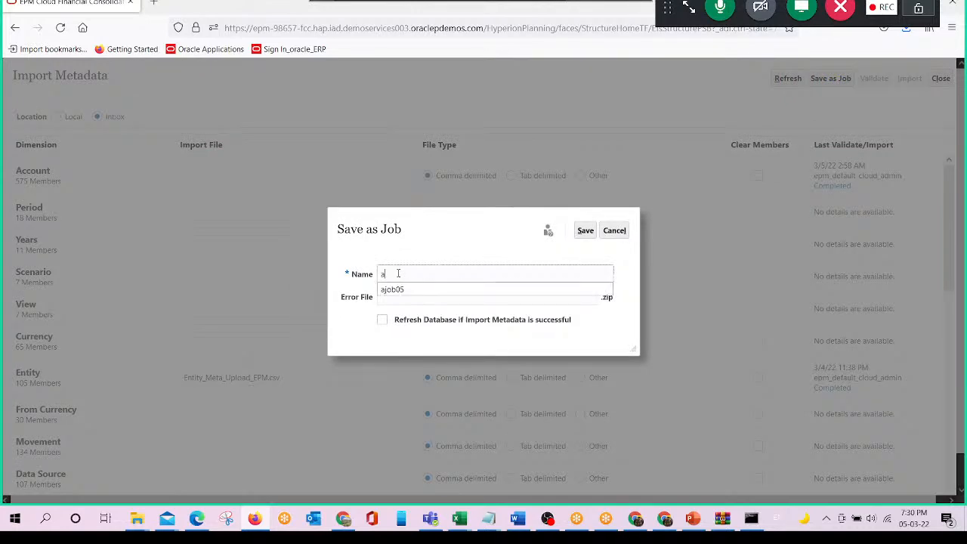
{"action": "type", "text": "job"}
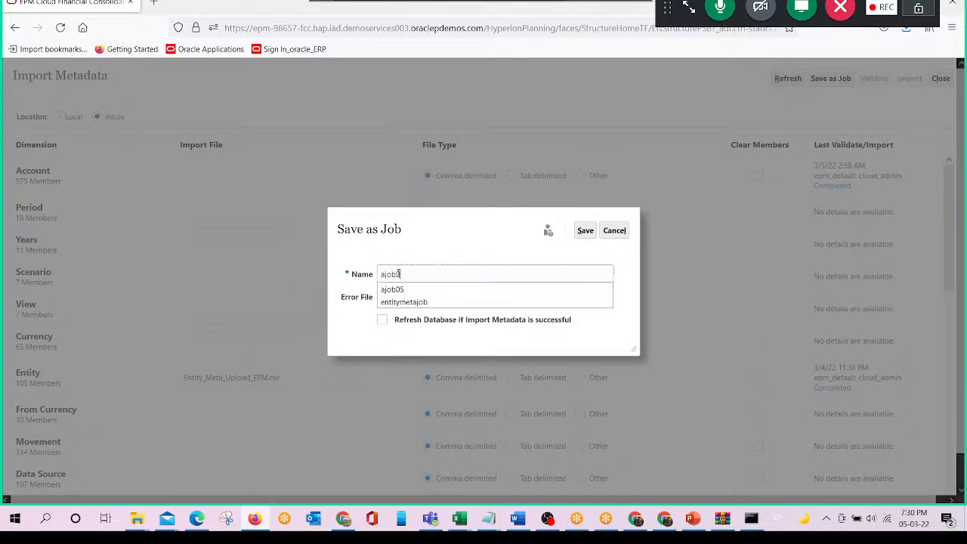
{"action": "type", "text": "051"}
{"action": "key", "text": "BackSpace"}
{"action": "type", "text": "_1"}
{"action": "key", "text": "Tab"}
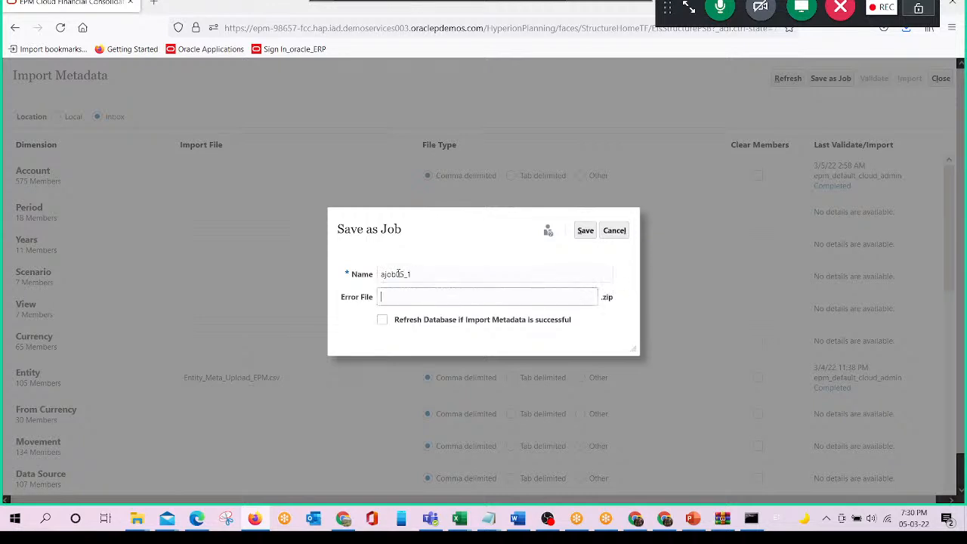
{"action": "type", "text": "ajob05_1"}
{"action": "left_click", "coordinate": [587, 231]}
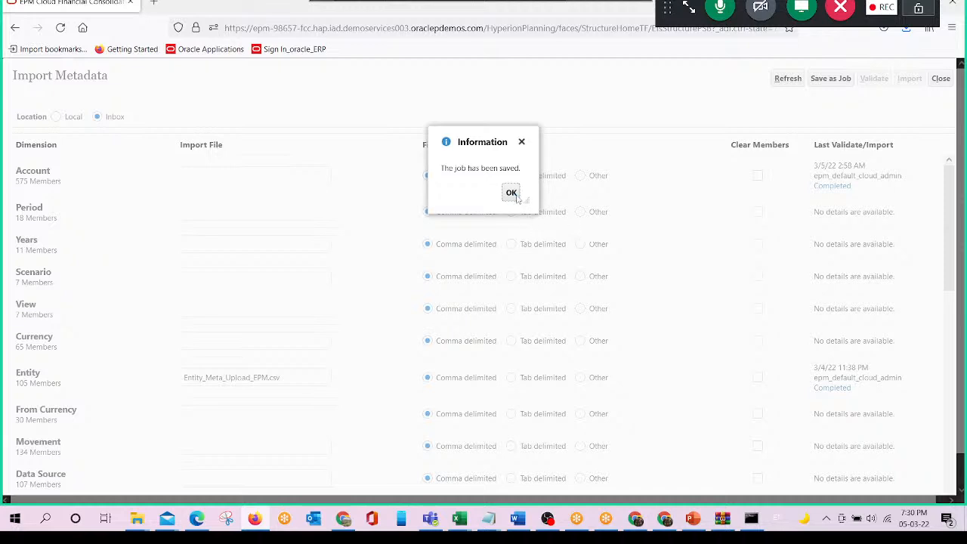
{"action": "left_click", "coordinate": [514, 195]}
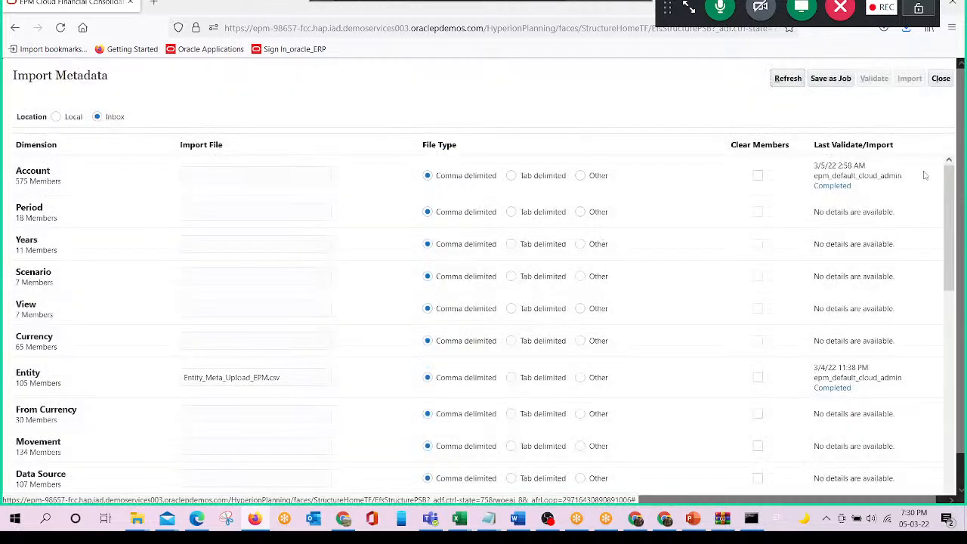
- Close the metadata import and its job list, and go to the Jobs page
{"action": "left_click", "coordinate": [941, 79]}
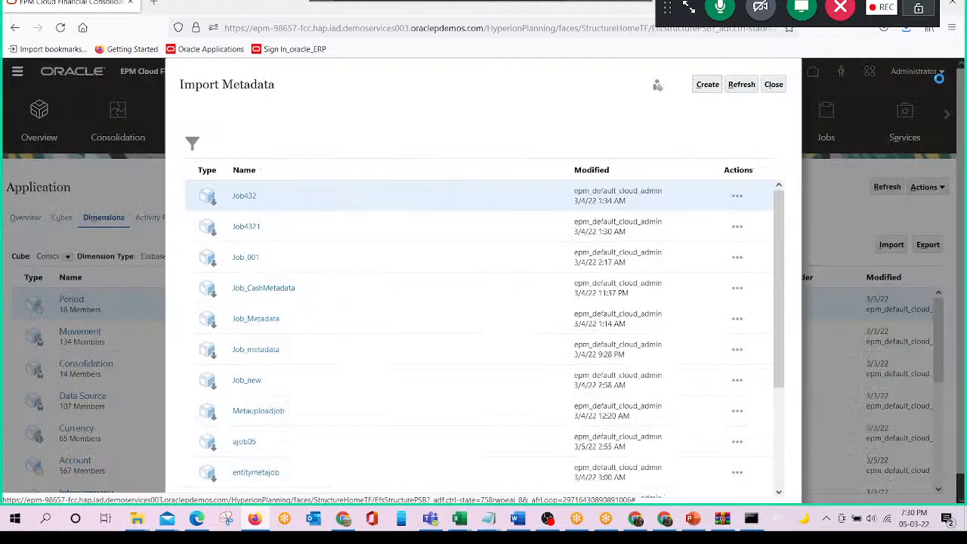
{"action": "left_click", "coordinate": [777, 86]}
{"action": "left_click", "coordinate": [829, 123]}
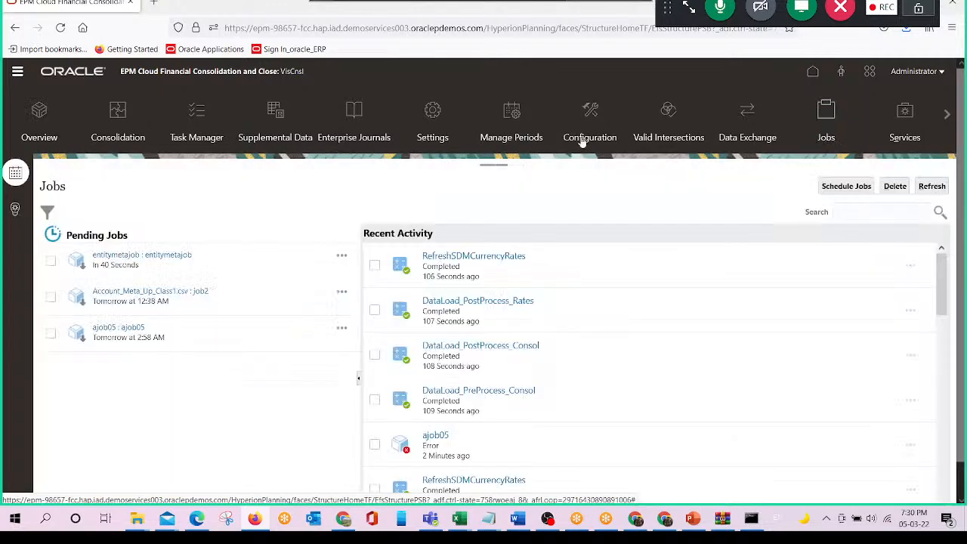
- Start scheduling an Import Metadata job named ajob05_1, set it to Run Now, and continue to the job details
{"action": "left_click", "coordinate": [839, 193]}
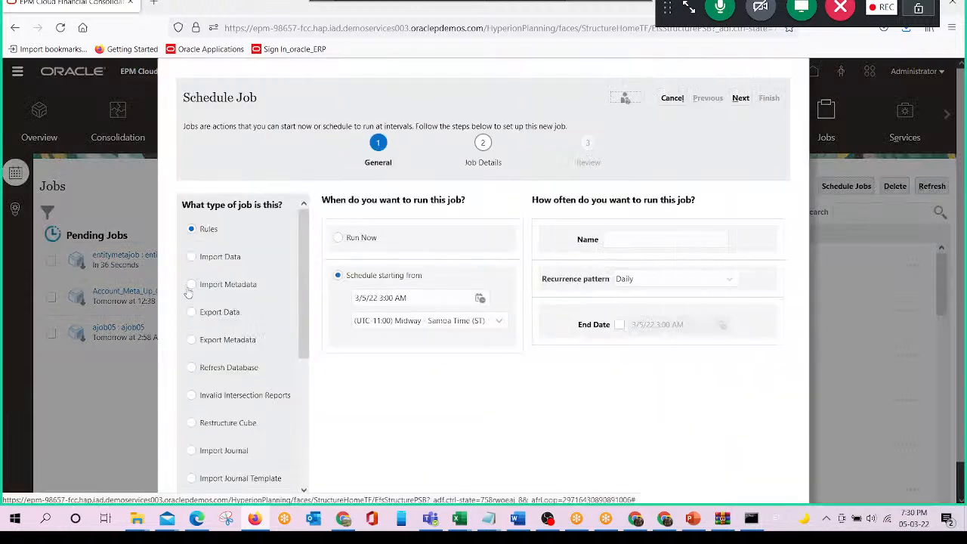
{"action": "left_click", "coordinate": [191, 285]}
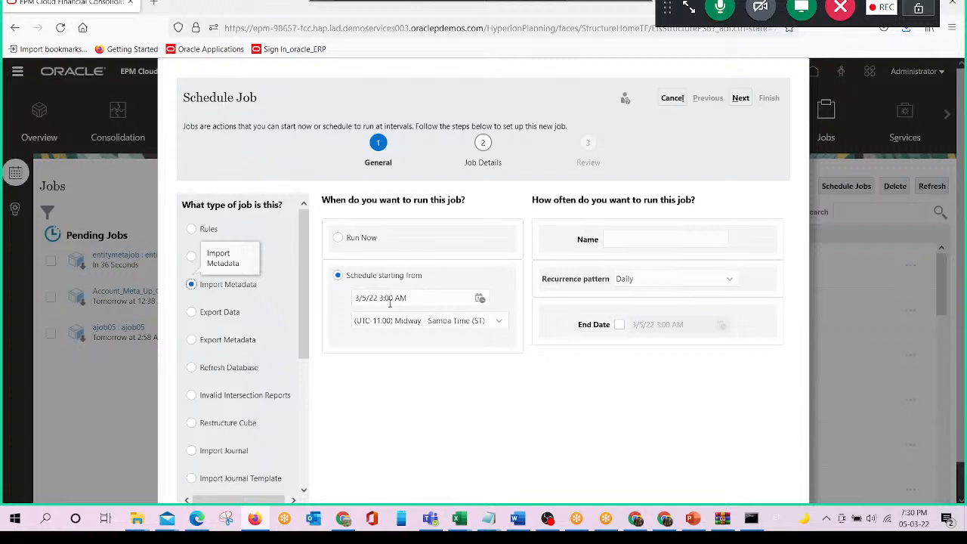
{"action": "left_click", "coordinate": [392, 302]}
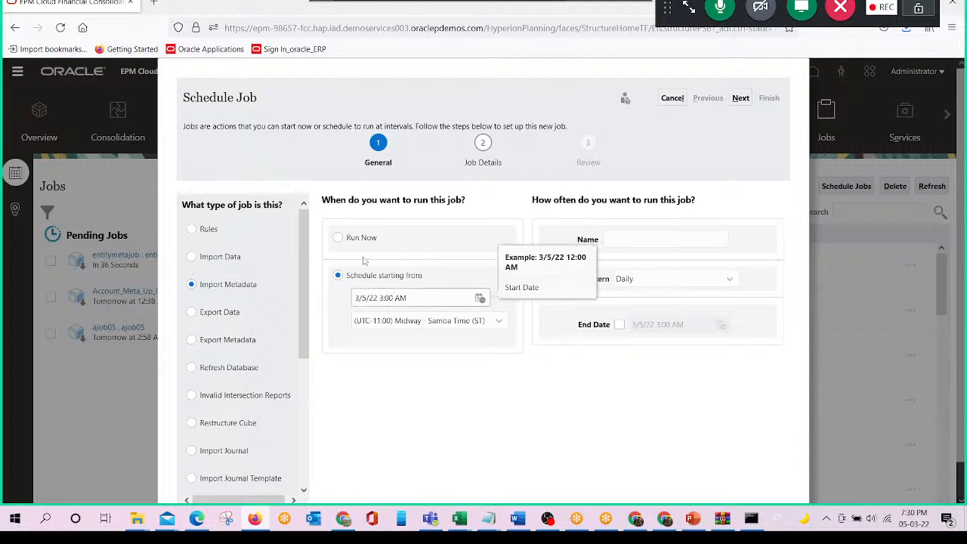
{"action": "left_click", "coordinate": [611, 239]}
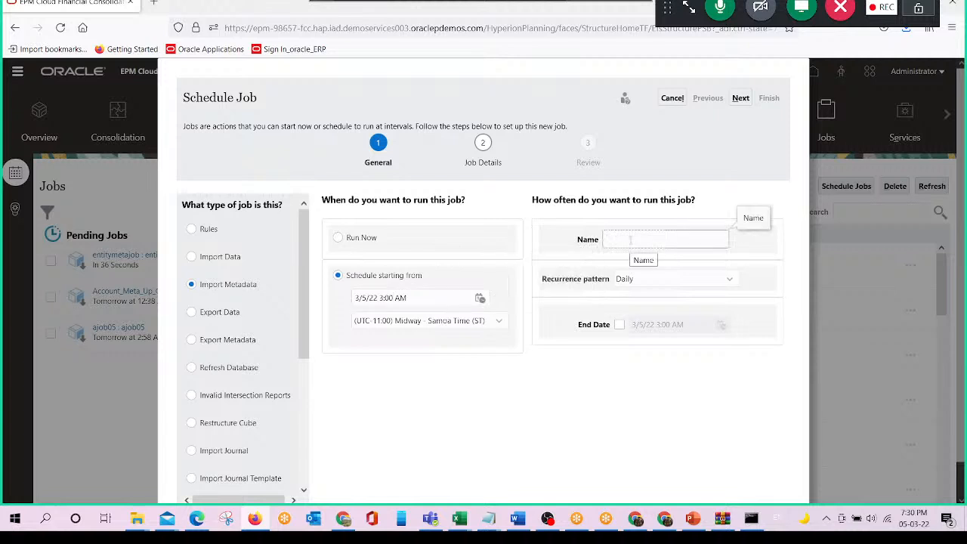
{"action": "type", "text": "ajob05_1"}
{"action": "key", "text": "Tab"}
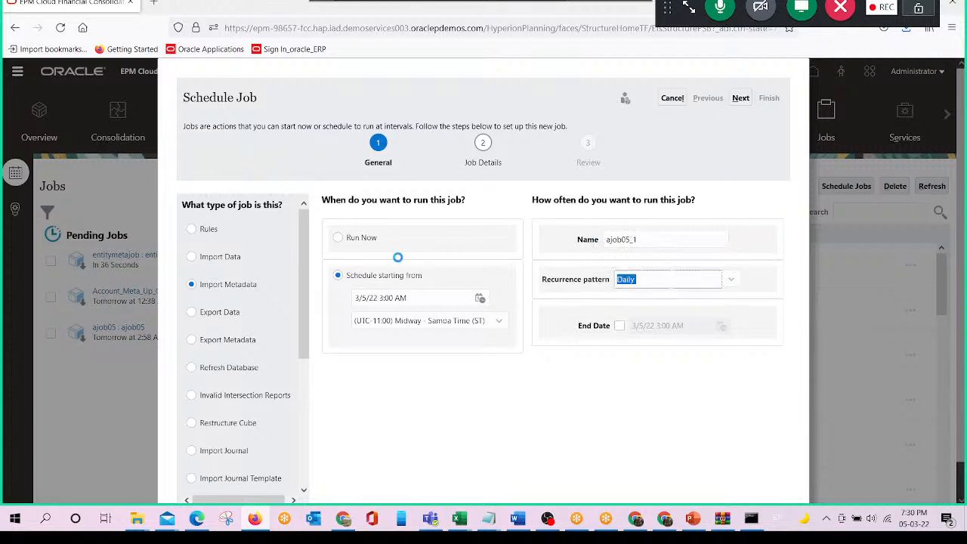
{"action": "left_click", "coordinate": [338, 239]}
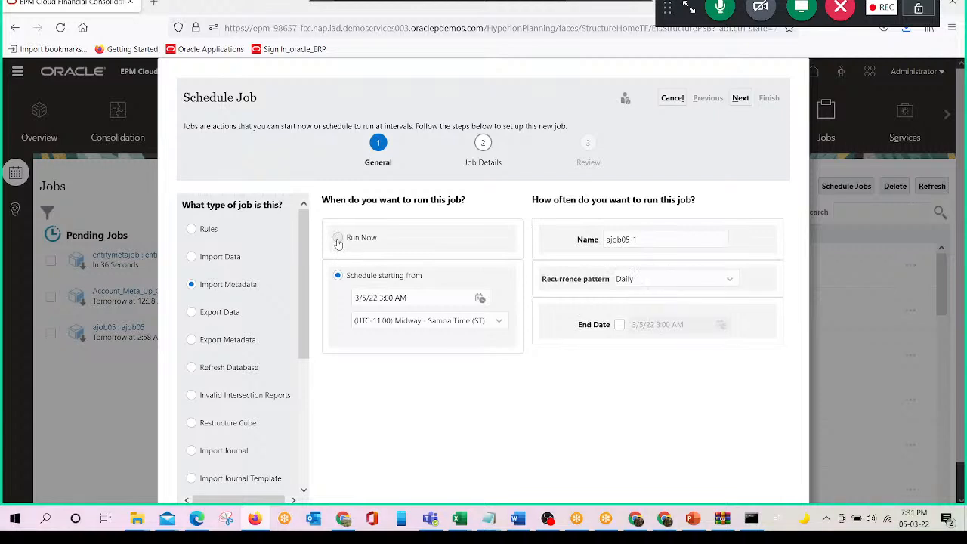
{"action": "left_click", "coordinate": [741, 99]}
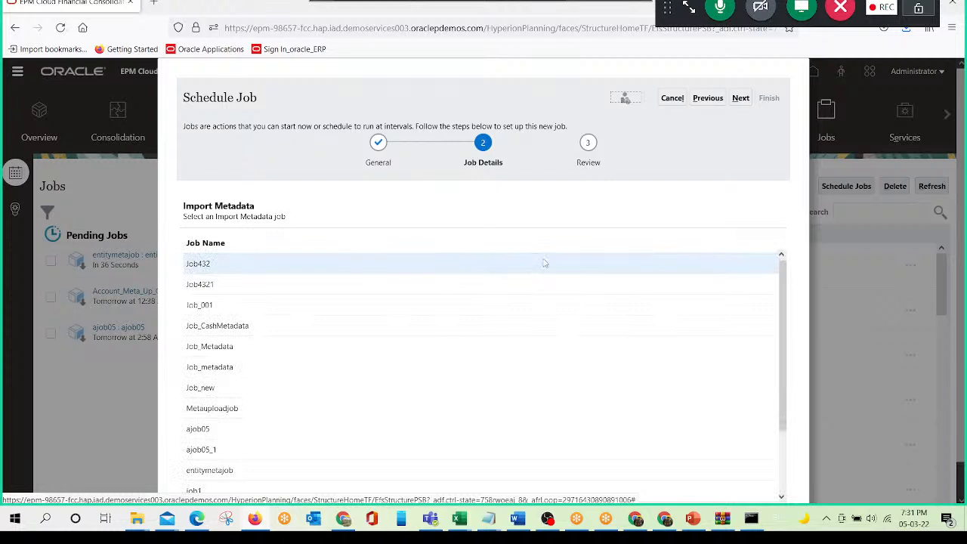
- Choose the saved job ajob05_1 for the scheduled import and finish the setup to run it
{"action": "scroll", "coordinate": [313, 379], "scroll_direction": "down", "scroll_amount": 3}
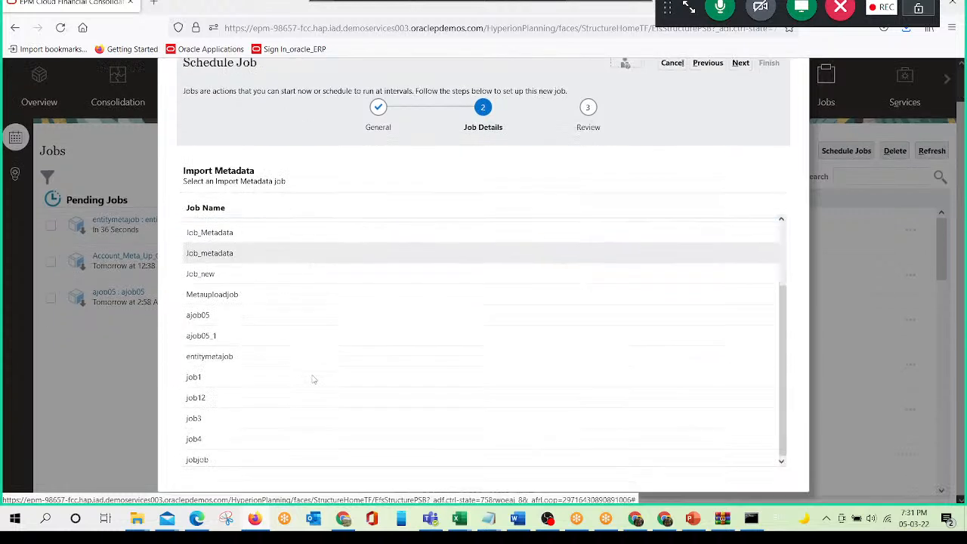
{"action": "left_click", "coordinate": [258, 340]}
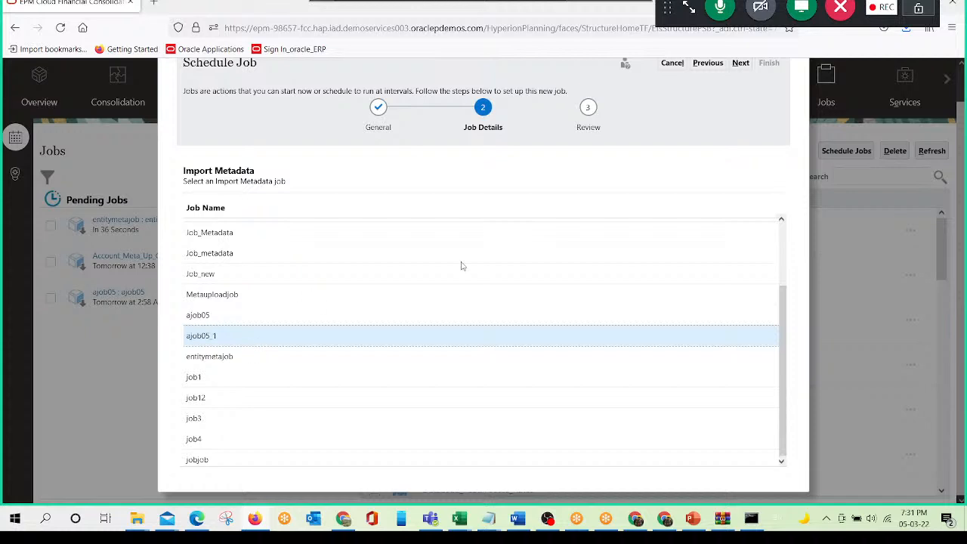
{"action": "scroll", "coordinate": [582, 214], "scroll_direction": "up", "scroll_amount": 1}
{"action": "left_click", "coordinate": [740, 98]}
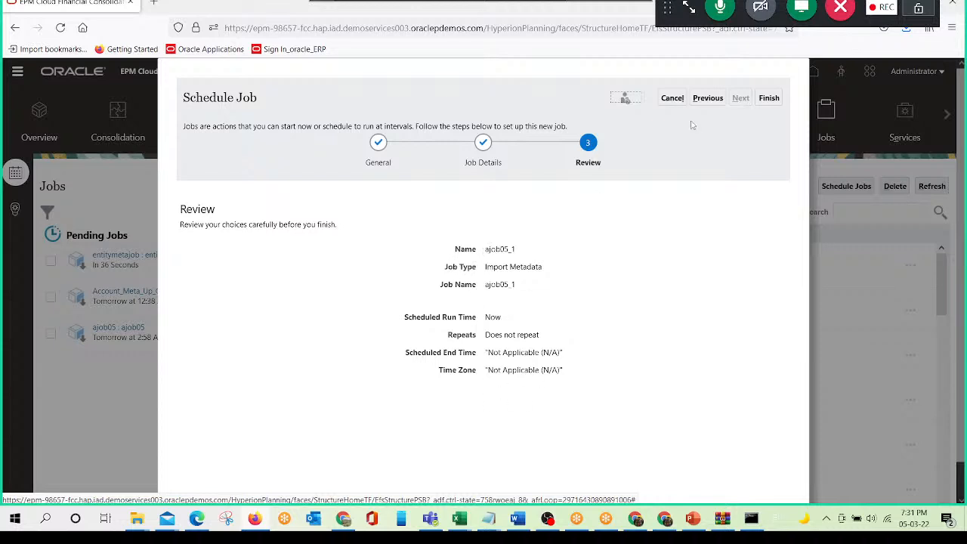
{"action": "left_click", "coordinate": [765, 99]}
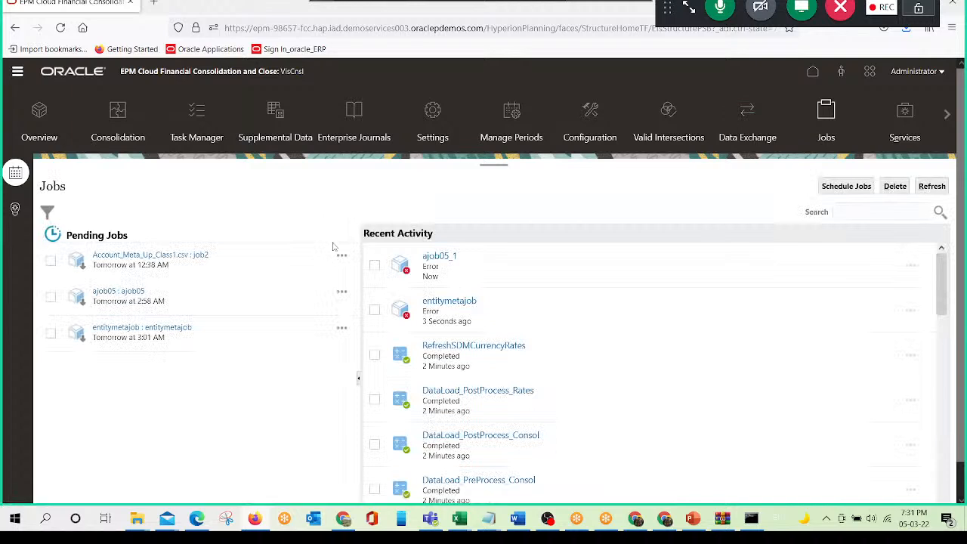
- Refresh the job activity, check the error status message of the ajob05_1 run, and close its details
{"action": "left_click", "coordinate": [936, 188]}
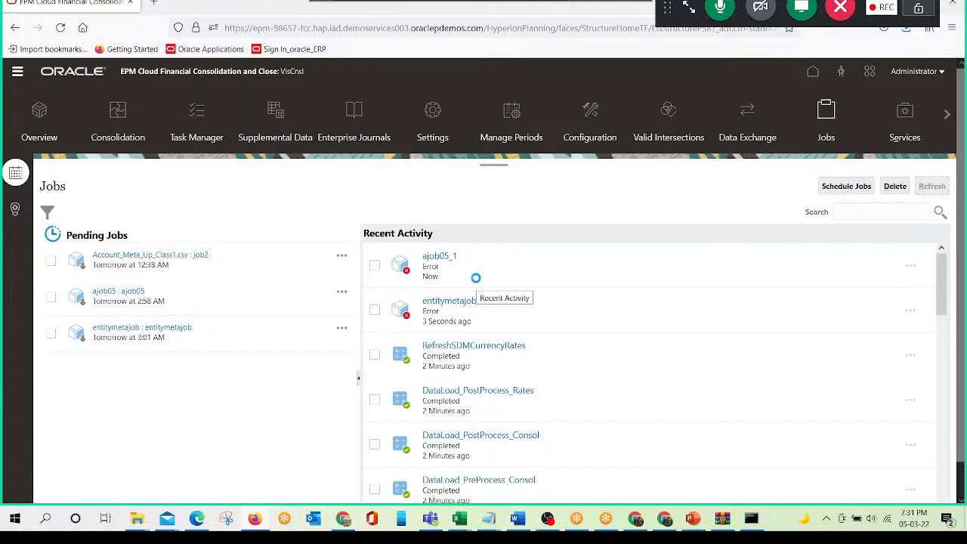
{"action": "left_click", "coordinate": [438, 258]}
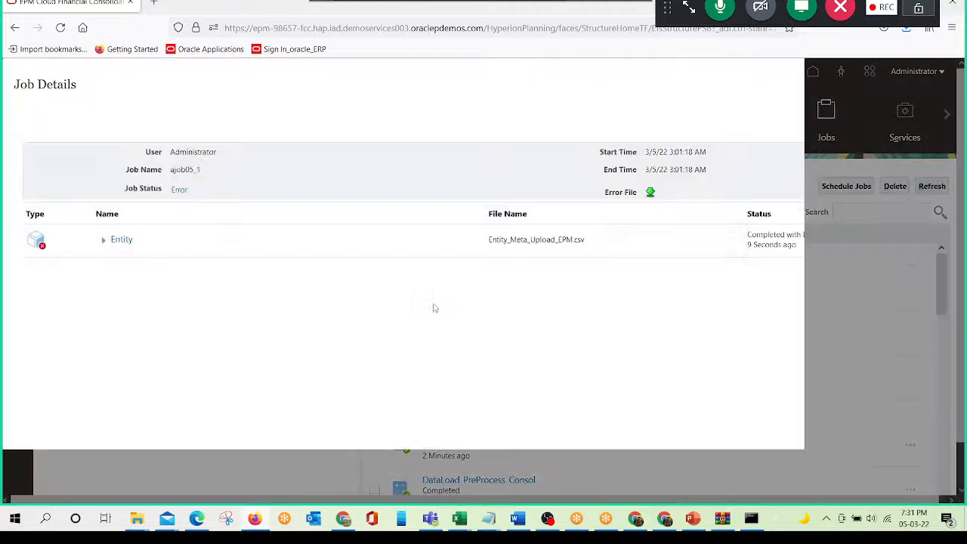
{"action": "left_click", "coordinate": [182, 196]}
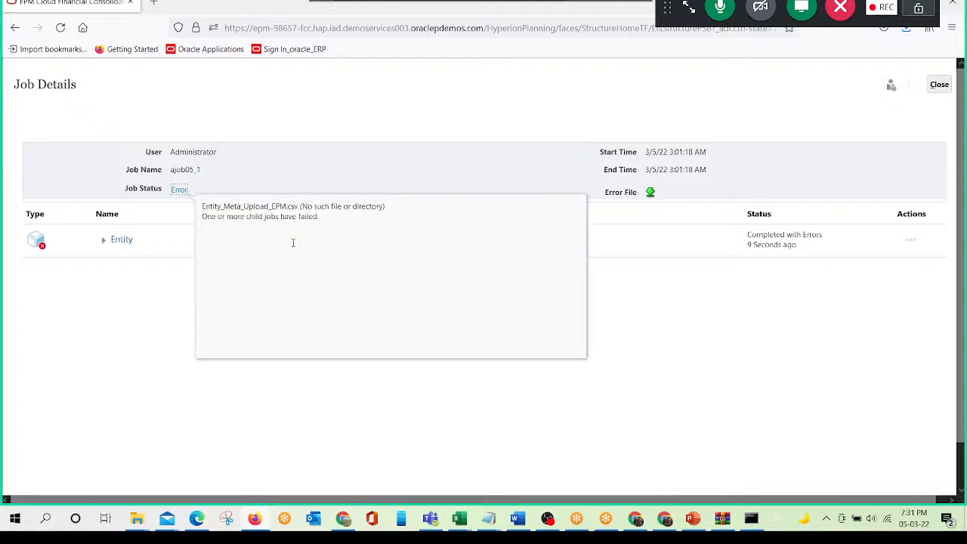
{"action": "left_click", "coordinate": [939, 85]}
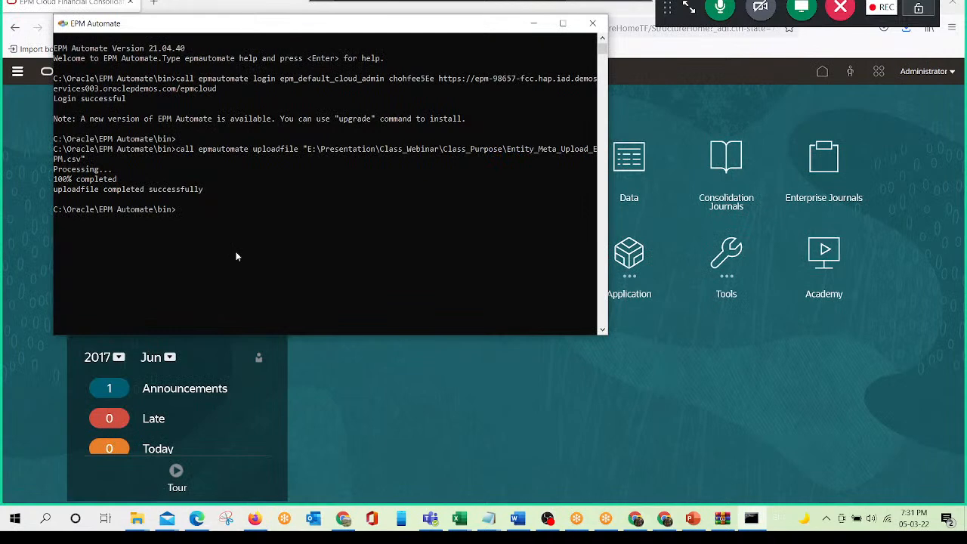
- Copy call epmautomate uploadfile from the Notepad command notes and paste it at the EPM Automate prompt
{"action": "left_click", "coordinate": [488, 519]}
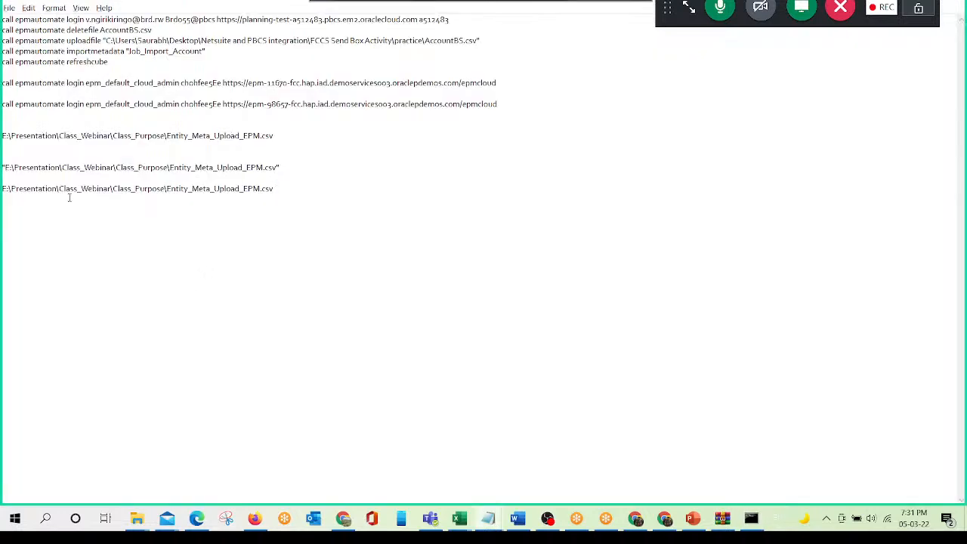
{"action": "left_click_drag", "start_coordinate": [3, 105], "coordinate": [396, 115]}
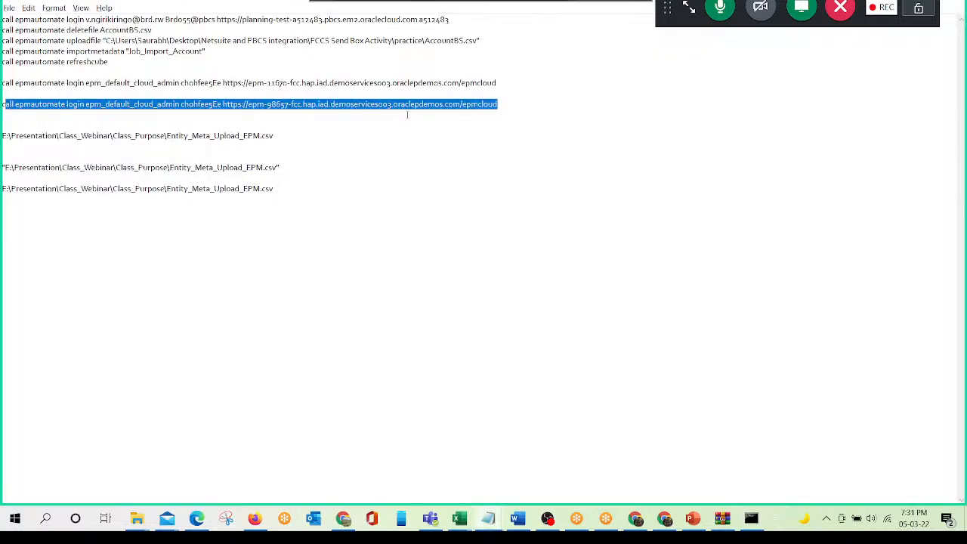
{"action": "left_click", "coordinate": [3, 205]}
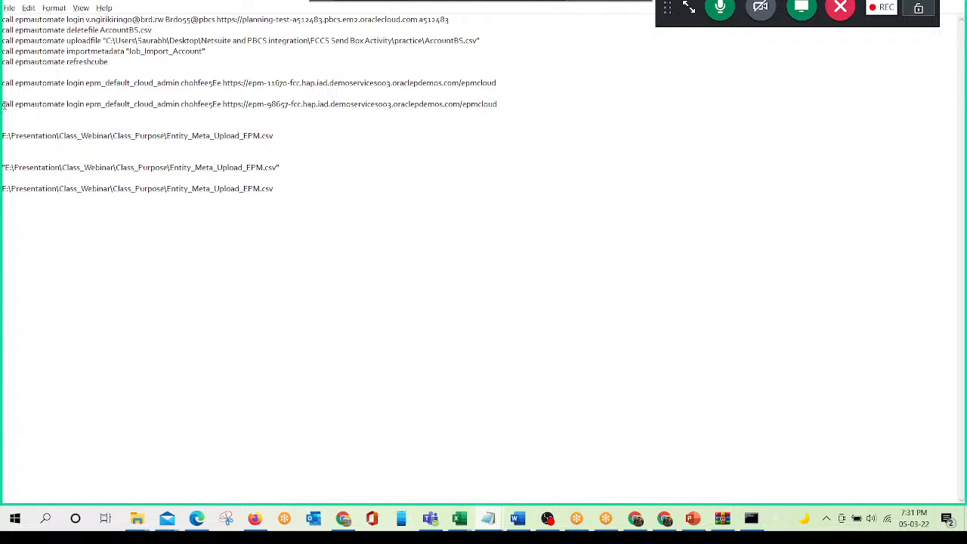
{"action": "left_click_drag", "start_coordinate": [3, 105], "coordinate": [68, 106]}
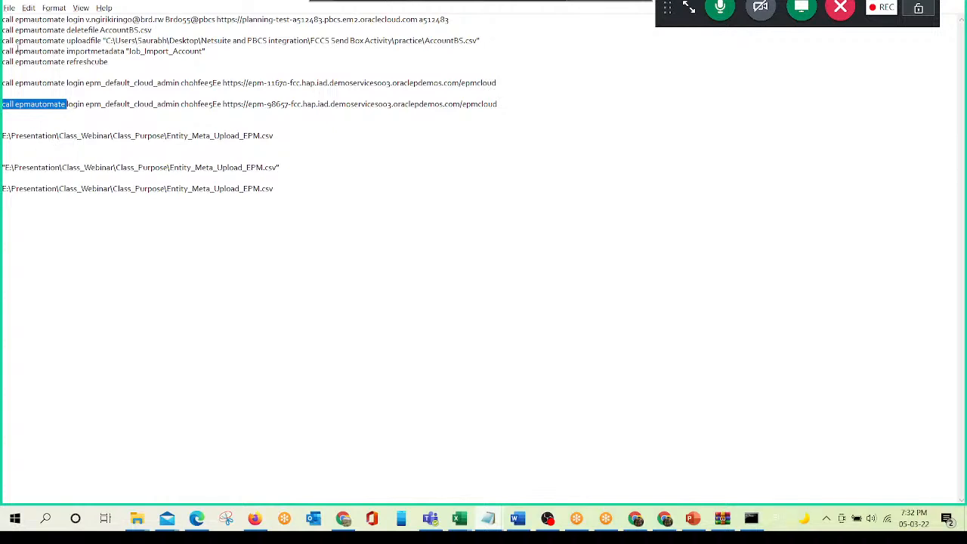
{"action": "left_click_drag", "start_coordinate": [2, 40], "coordinate": [102, 42]}
{"action": "key", "text": "super+c"}
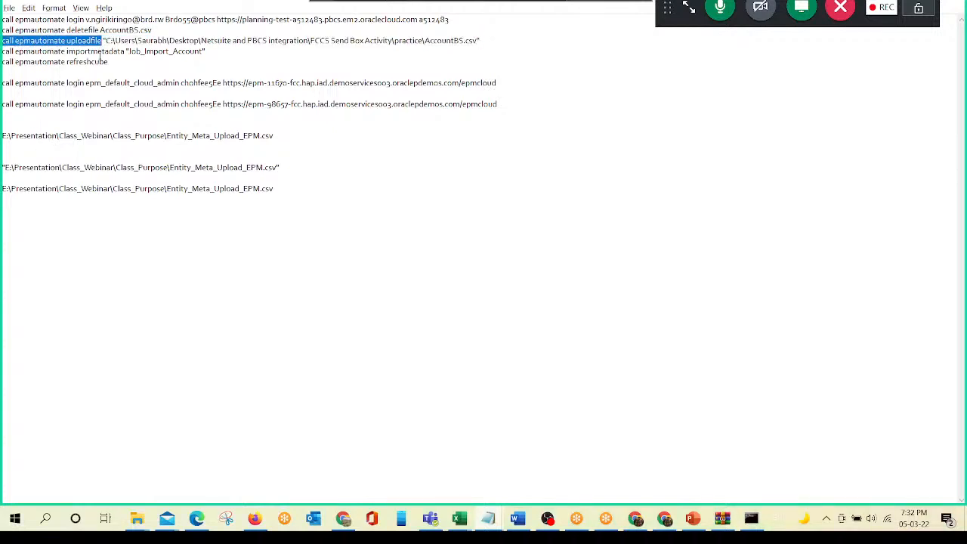
{"action": "key", "text": "alt+Tab"}
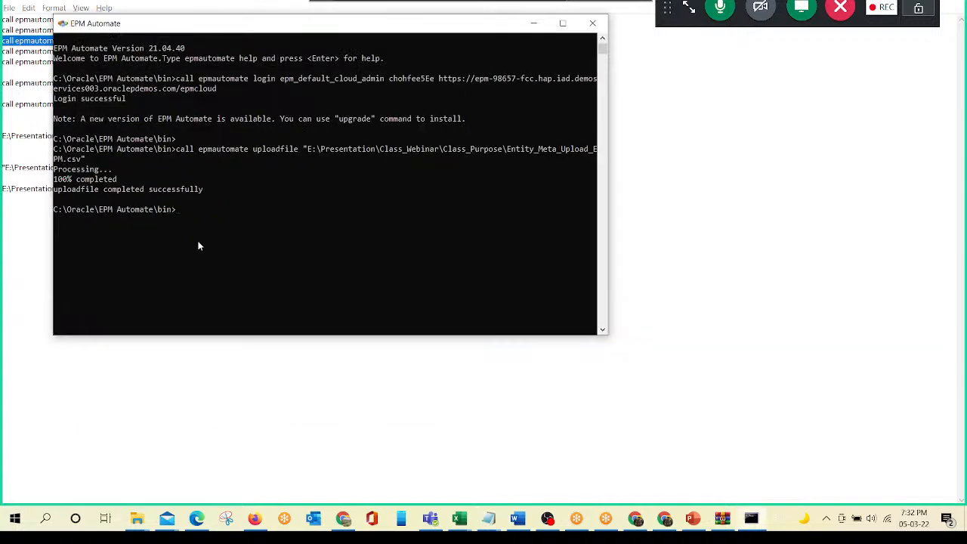
{"action": "right_click", "coordinate": [199, 246]}
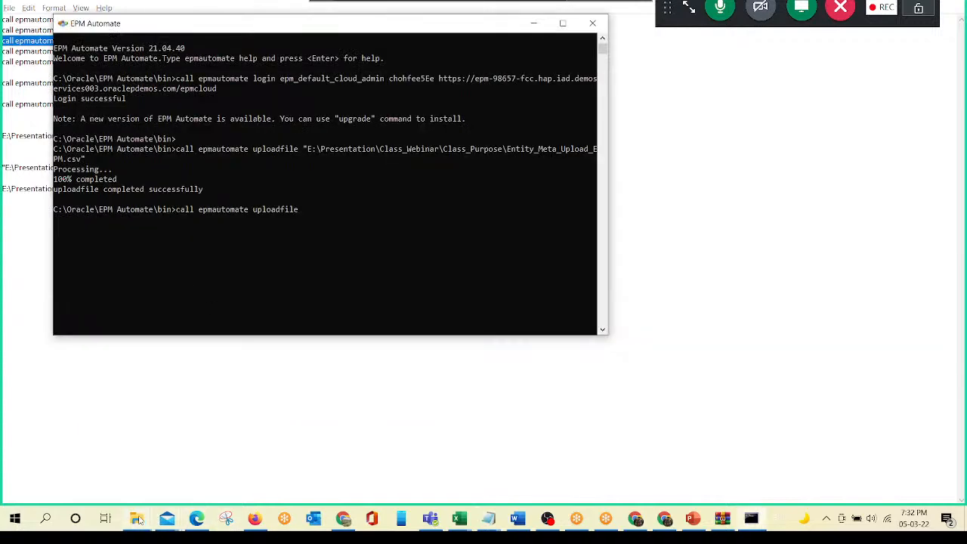
- Switch to the Class_Purpose folder and check the Entity_Meta_Upload_EPM file's name, leaving it as is
{"action": "mouse_move", "coordinate": [137, 519]}
{"action": "left_click", "coordinate": [163, 481]}
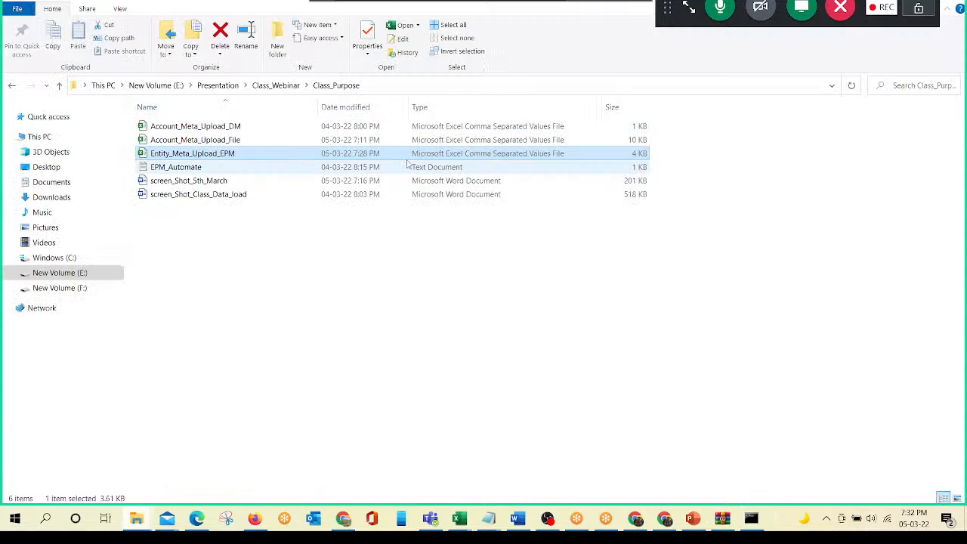
{"action": "key", "text": "F2"}
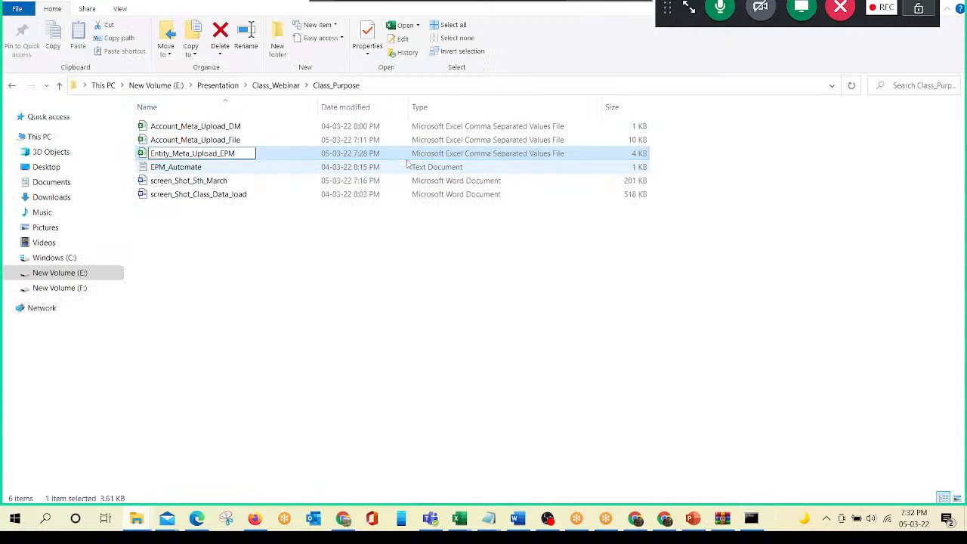
{"action": "key", "text": "Return"}
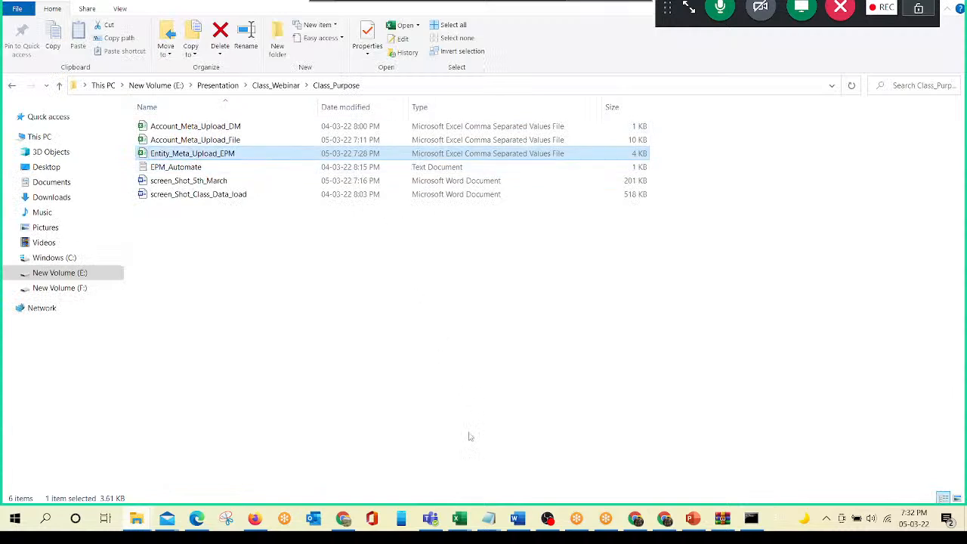
- Close the Entity_Meta_Upload_EPM workbook in Excel and return to the Class_Purpose folder
{"action": "left_click", "coordinate": [459, 519]}
{"action": "left_click", "coordinate": [518, 470]}
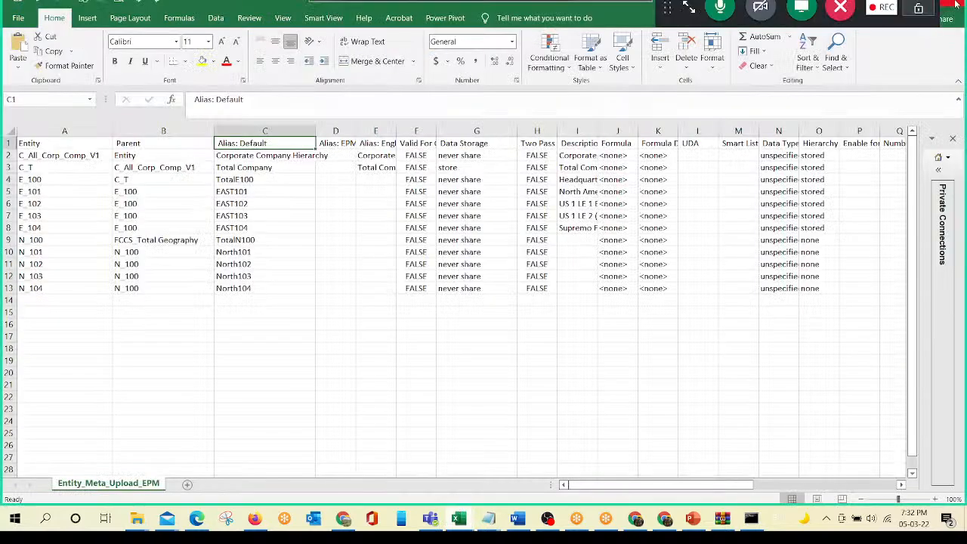
{"action": "left_click", "coordinate": [956, 4]}
{"action": "left_click", "coordinate": [144, 519]}
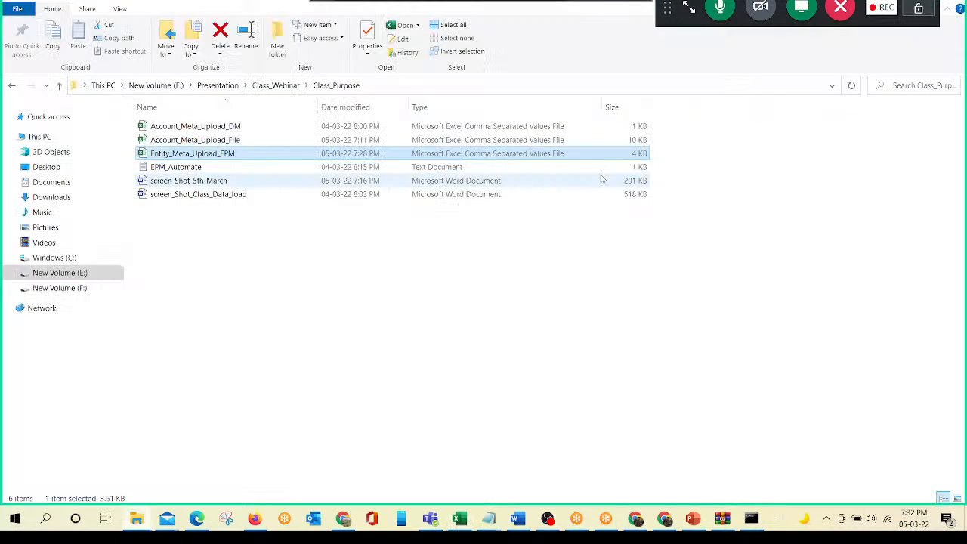
- Rename the Entity_Meta_Upload_EPM file in the Class_Purpose folder to Entity_Meta_Upload_EPM1
{"action": "key", "text": "F2"}
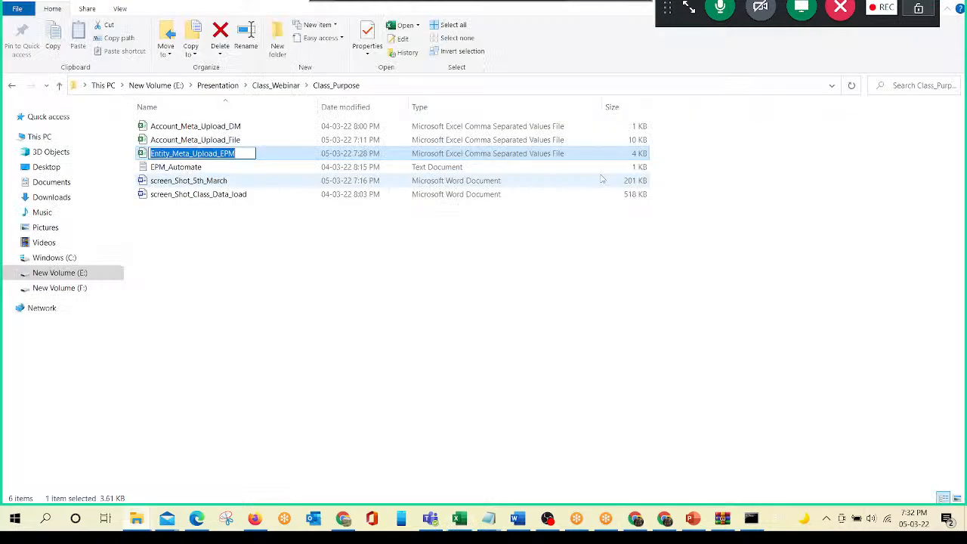
{"action": "key", "text": "End"}
{"action": "type", "text": "1"}
{"action": "key", "text": "Return"}
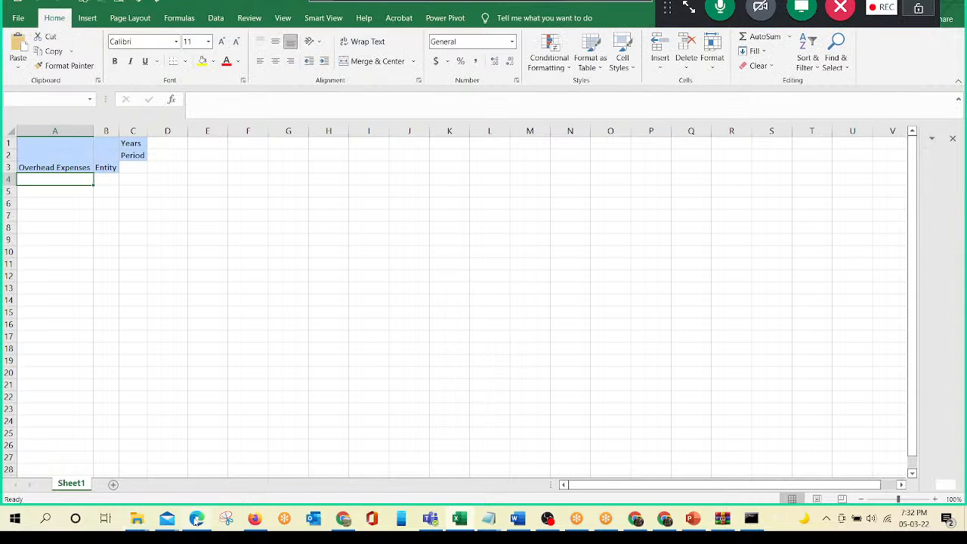
- Open the properties of Entity_Meta_Upload_EPM1 in the Class_Purpose folder and copy its full path from the security details
{"action": "key", "text": "alt+Tab"}
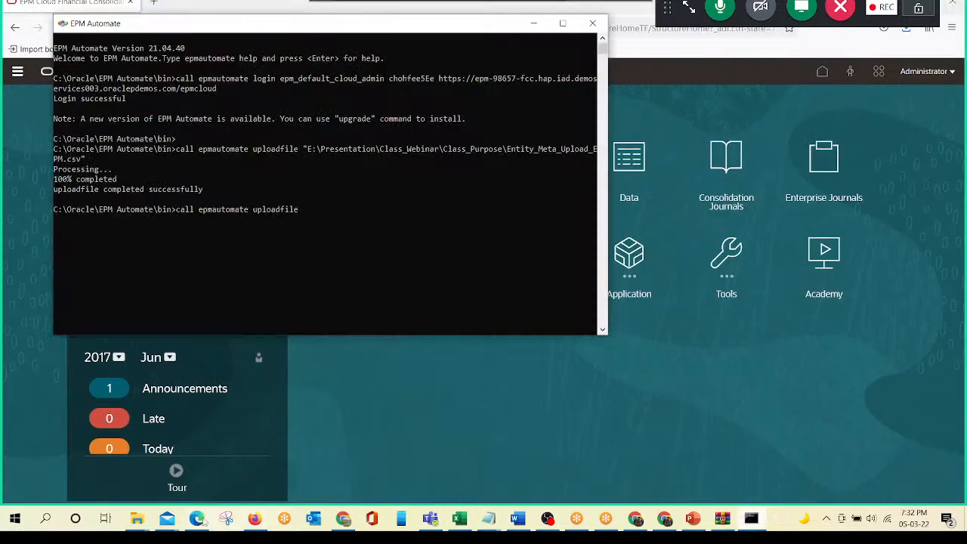
{"action": "left_click", "coordinate": [137, 518]}
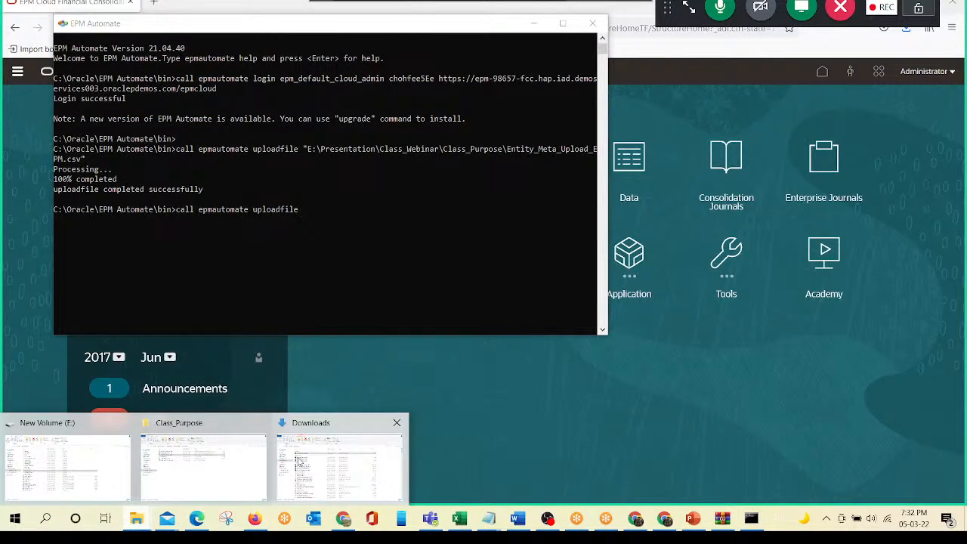
{"action": "left_click", "coordinate": [203, 464]}
{"action": "right_click", "coordinate": [218, 153]}
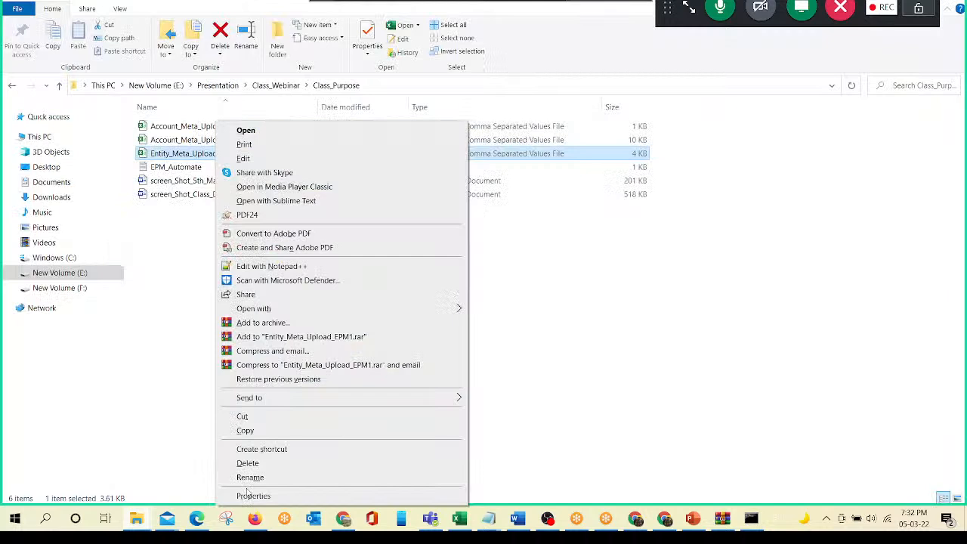
{"action": "left_click", "coordinate": [250, 495]}
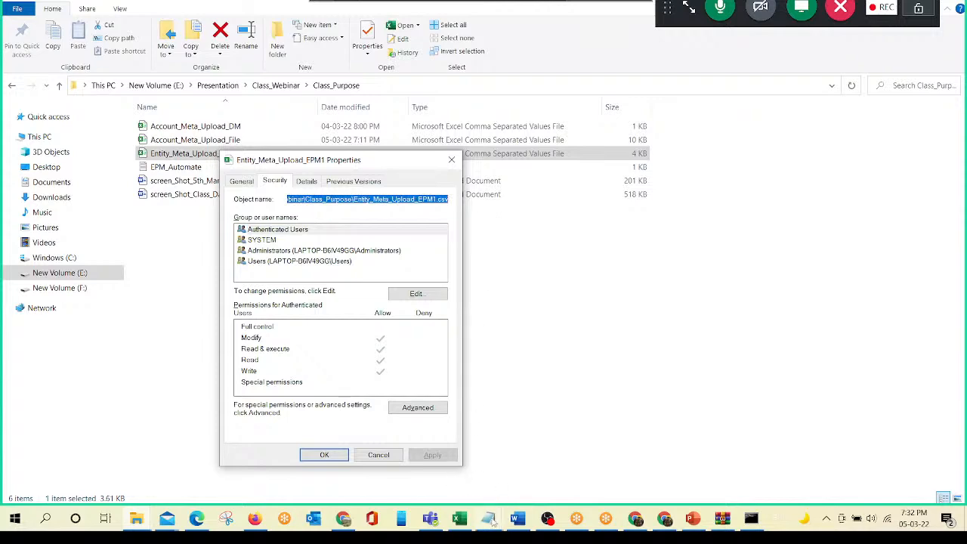
- Paste the Entity_Meta_Upload_EPM1.csv path on a new line at the end of the Notepad notes and enclose it in double quotes
{"action": "mouse_move", "coordinate": [499, 519]}
{"action": "left_click", "coordinate": [513, 469]}
{"action": "left_click", "coordinate": [305, 193]}
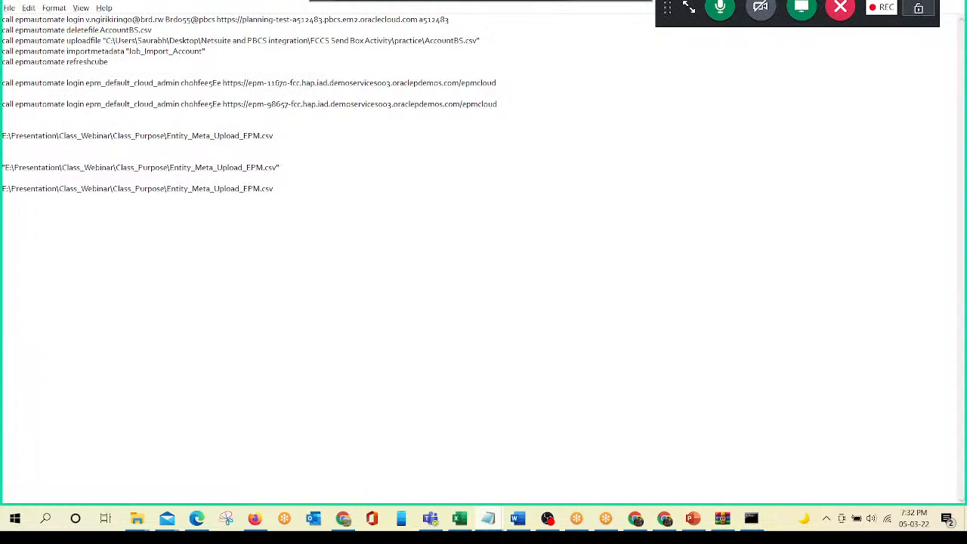
{"action": "key", "text": "Return"}
{"action": "key", "text": "Return"}
{"action": "type", "text": "F:\\Presentation\\Class_Webinar\\Class_Purpose\\Entity_Meta_Upload_FPM1.csv"}
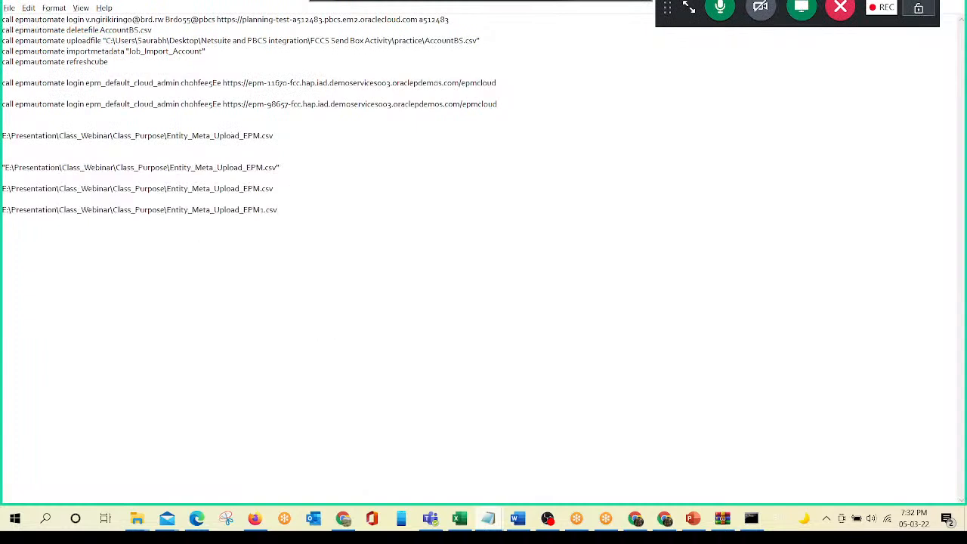
{"action": "type", "text": "\""}
{"action": "key", "text": "Home"}
{"action": "type", "text": "\""}
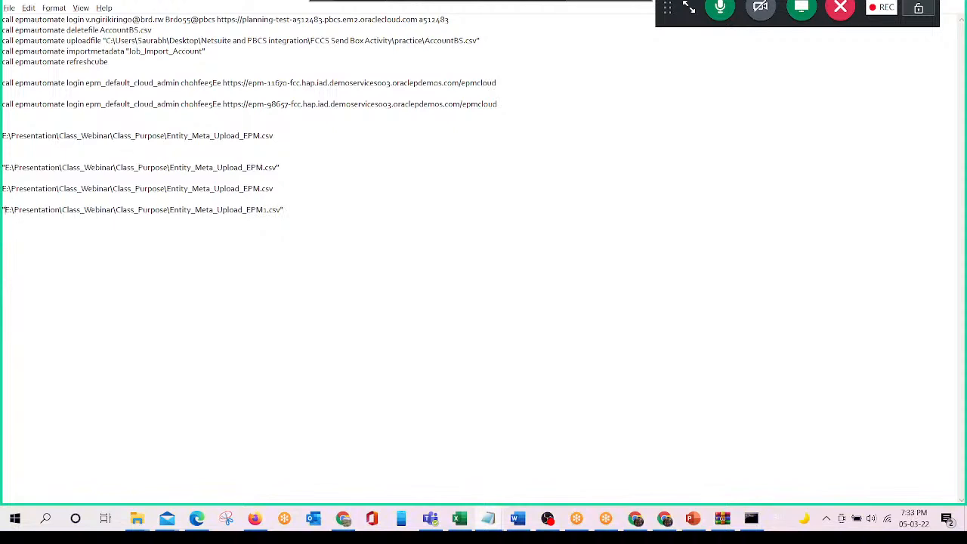
- Copy the quoted path into the pending uploadfile command in EPM Automate, run the upload, and close the file's properties
{"action": "key", "text": "Home"}
{"action": "key", "text": "shift+End"}
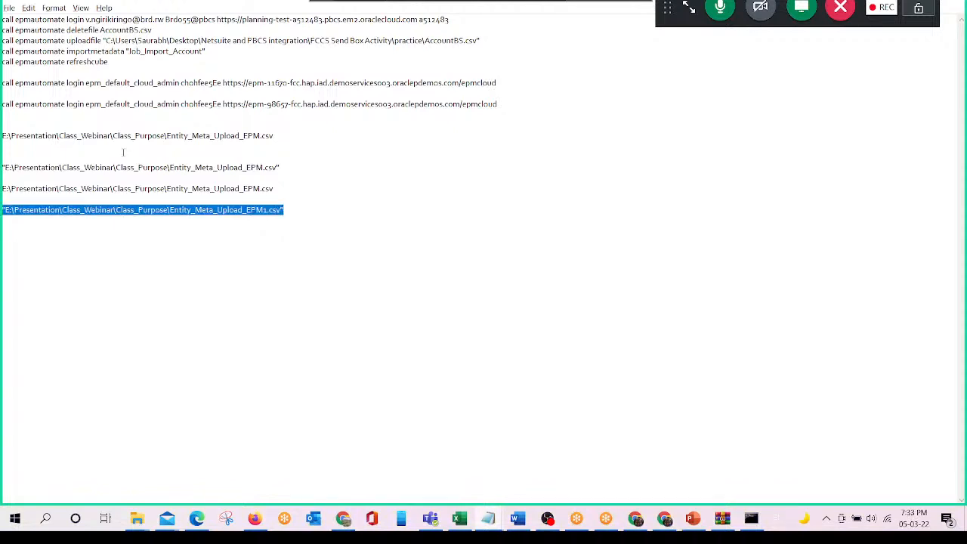
{"action": "key", "text": "alt+Tab"}
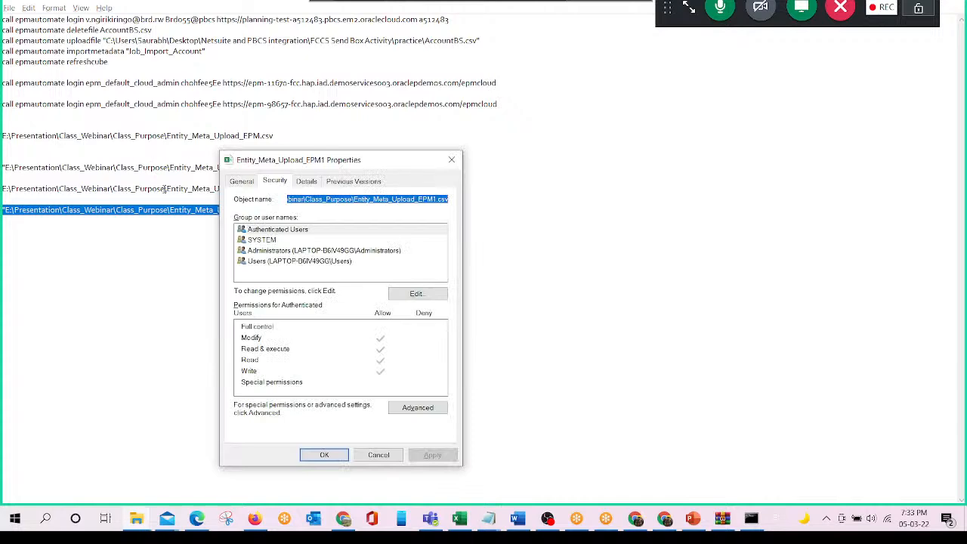
{"action": "key", "text": "alt+Tab"}
{"action": "key", "text": "Tab"}
{"action": "key", "text": "Tab"}
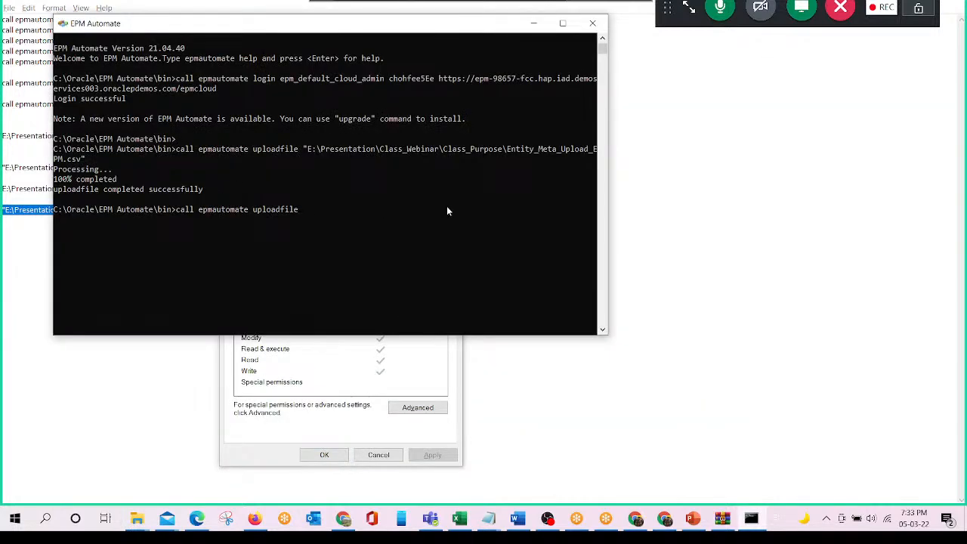
{"action": "type", "text": "\"E:\\Presentation\\Class_Webinar\\Class_Purpose\\Entity_Meta_Upload_EPM1.csv\""}
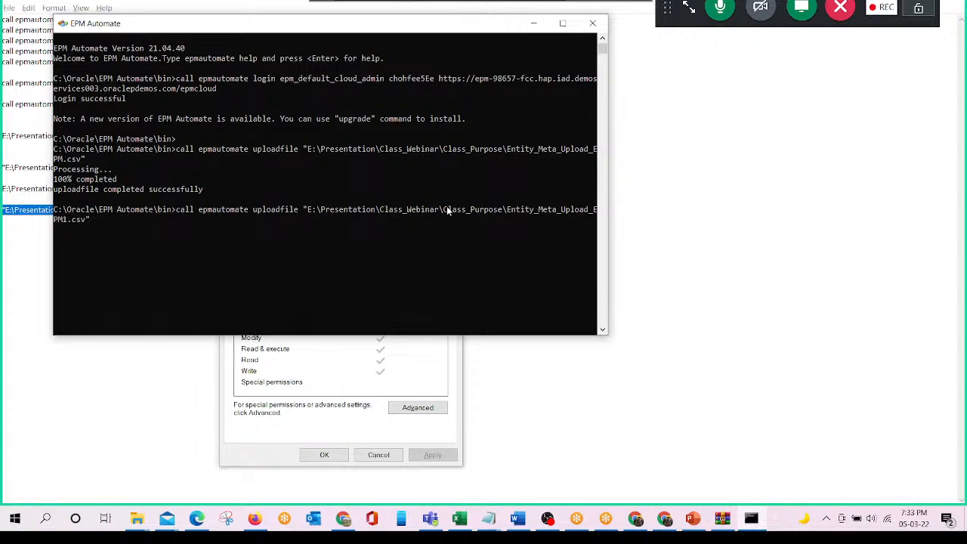
{"action": "key", "text": "Return"}
{"action": "left_click", "coordinate": [376, 456]}
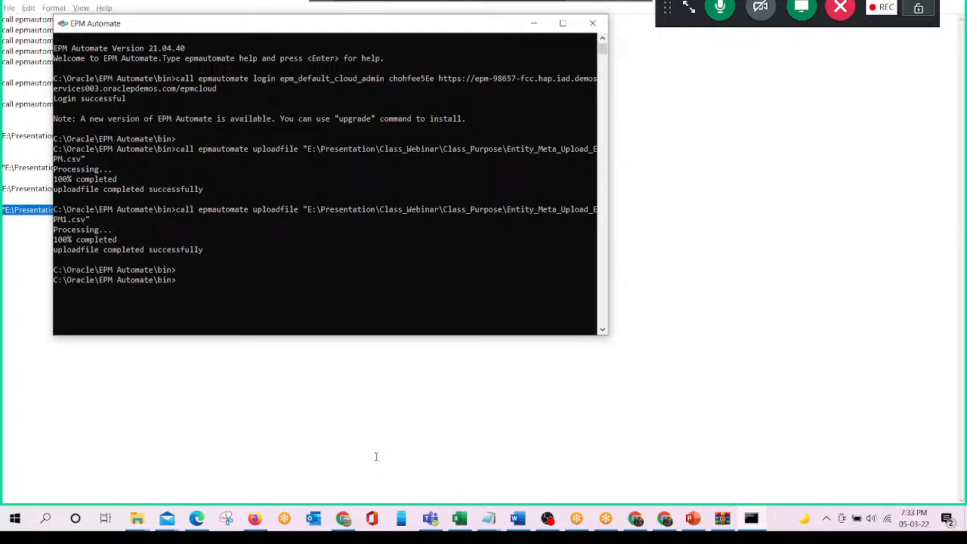
- Switch to the Oracle FCCS application overview in Firefox, check the Inbox/Outbox Explorer for Entity_Meta_Upload_EPM1.csv, and close the explorer
{"action": "left_click", "coordinate": [256, 520]}
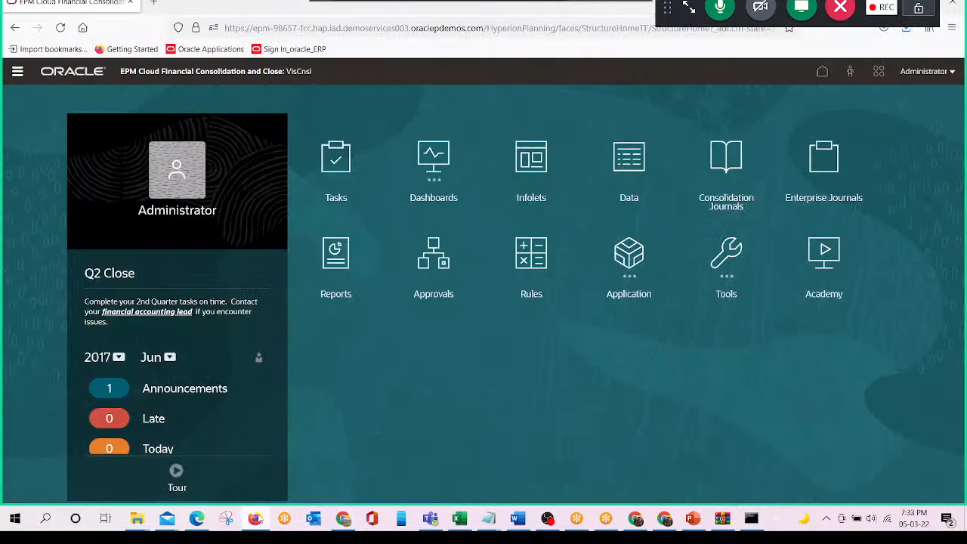
{"action": "left_click", "coordinate": [629, 253]}
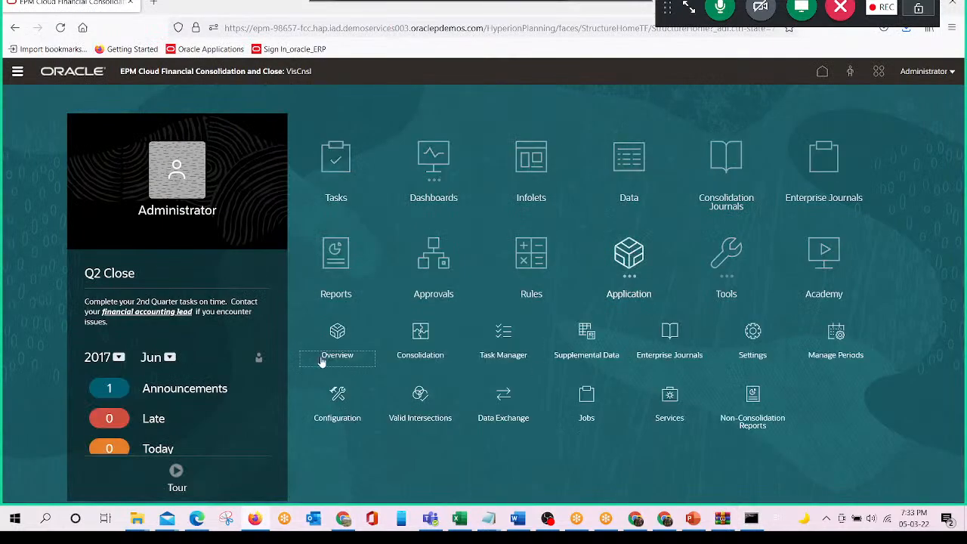
{"action": "left_click", "coordinate": [337, 333]}
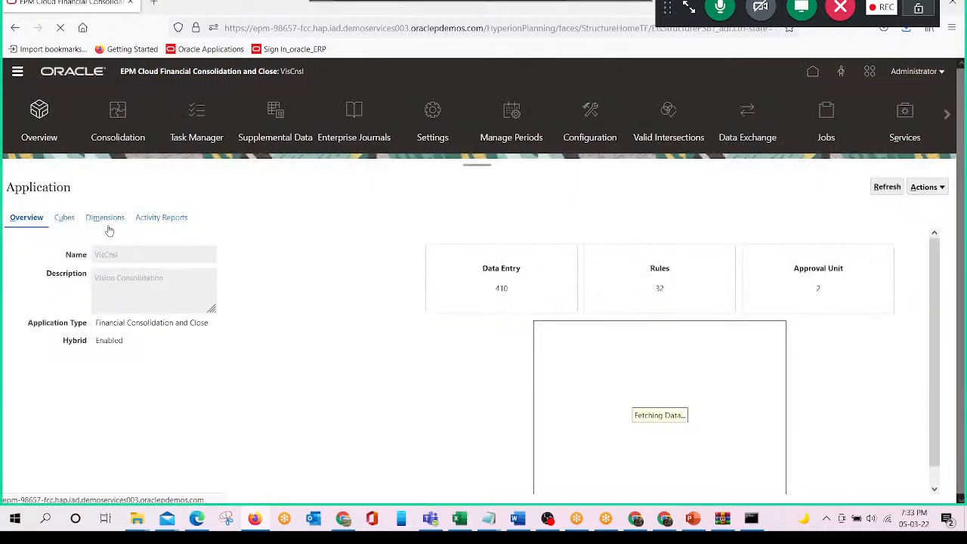
{"action": "left_click", "coordinate": [107, 224]}
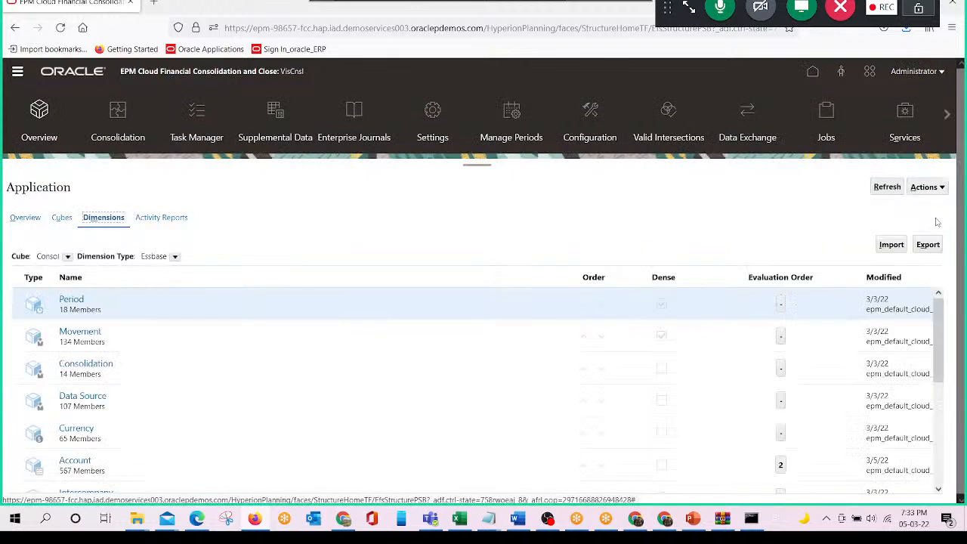
{"action": "left_click", "coordinate": [945, 190]}
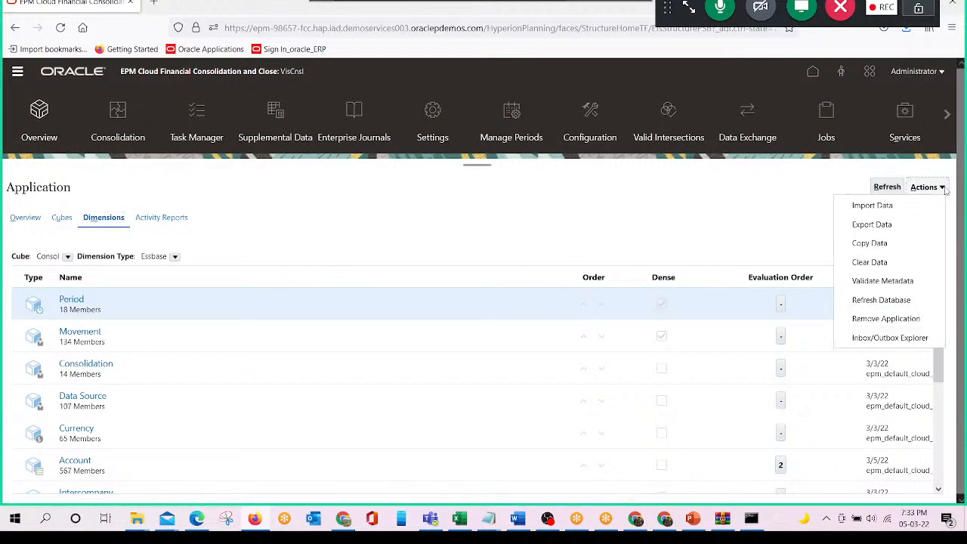
{"action": "left_click", "coordinate": [875, 341]}
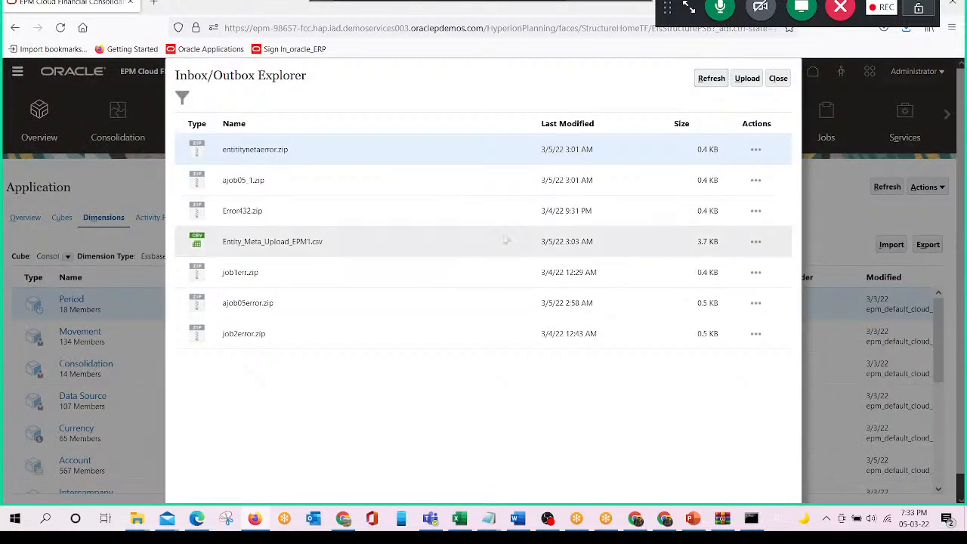
{"action": "left_click", "coordinate": [340, 244]}
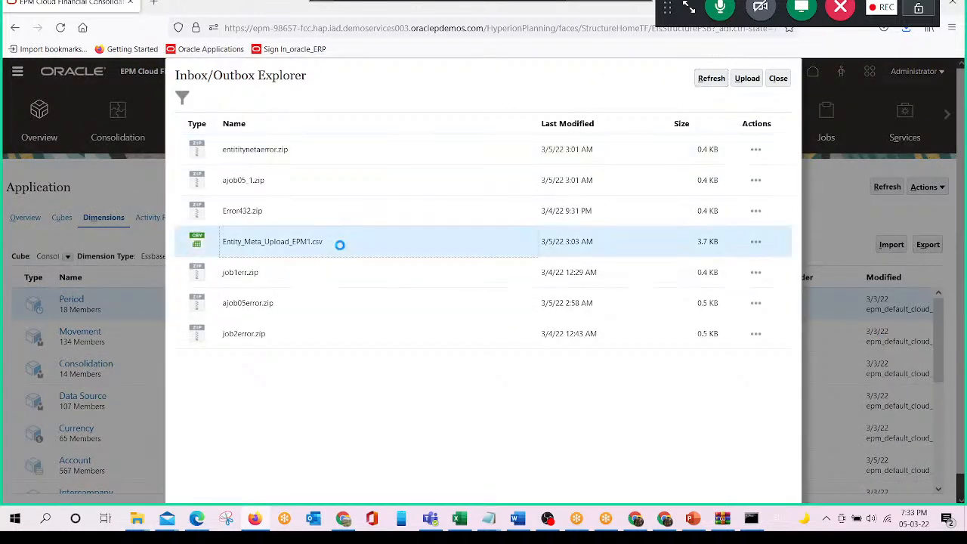
{"action": "left_click", "coordinate": [713, 80]}
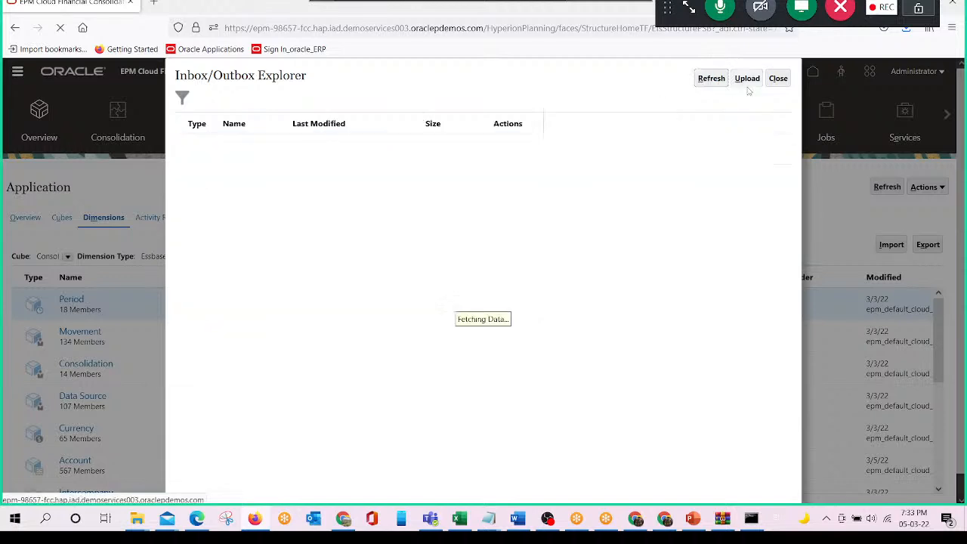
{"action": "left_click", "coordinate": [780, 80]}
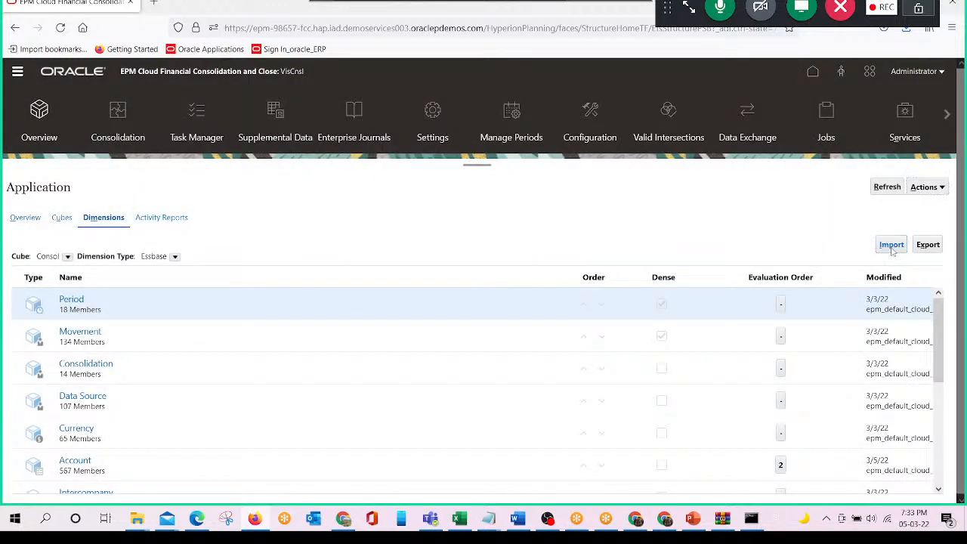
- Create a new metadata import from the application's dimensions with Inbox as the file location
{"action": "left_click", "coordinate": [892, 245]}
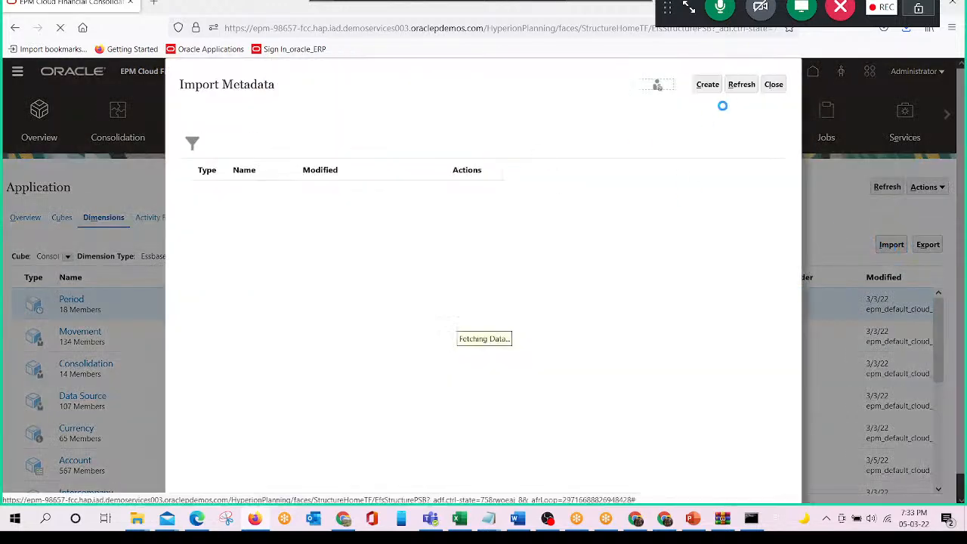
{"action": "left_click", "coordinate": [708, 85]}
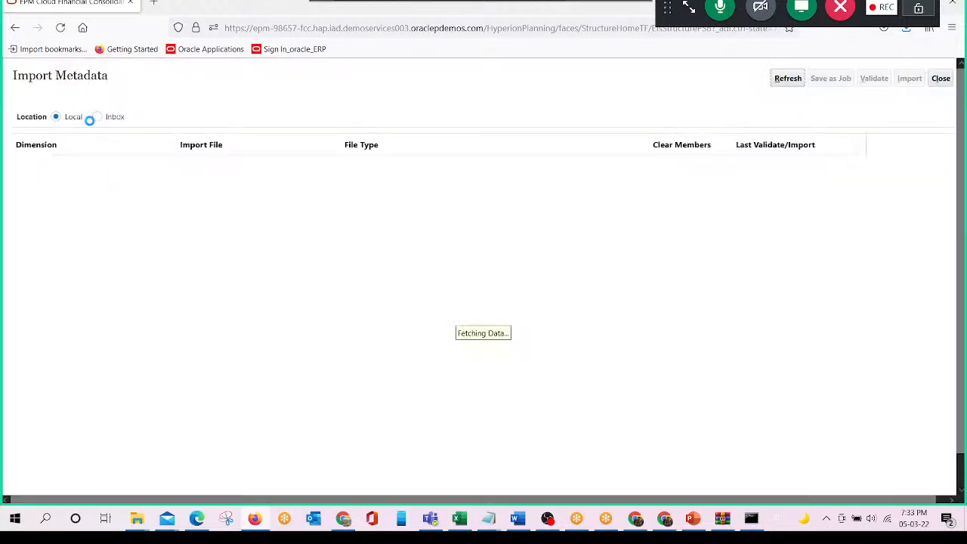
{"action": "left_click", "coordinate": [98, 119]}
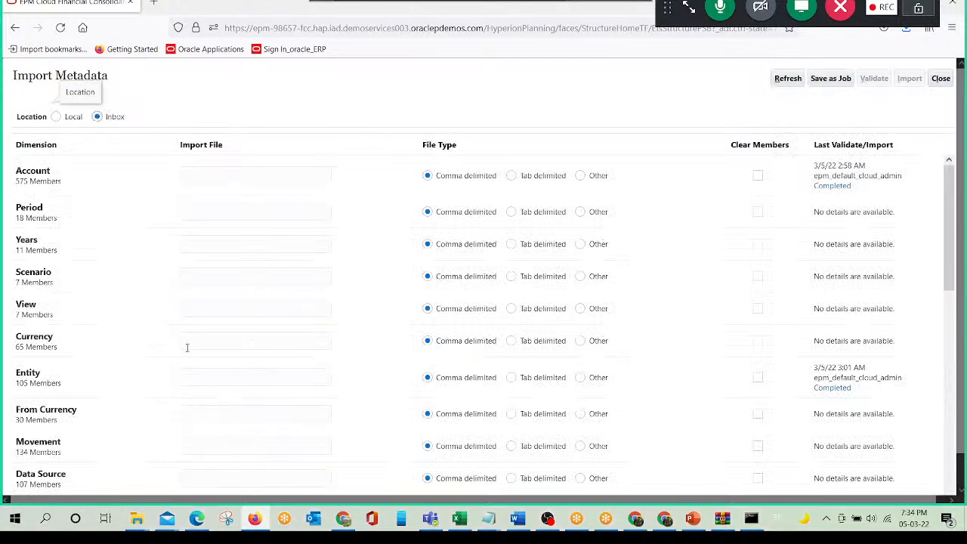
{"action": "left_click", "coordinate": [199, 373]}
{"action": "key", "text": "ctrl+v"}
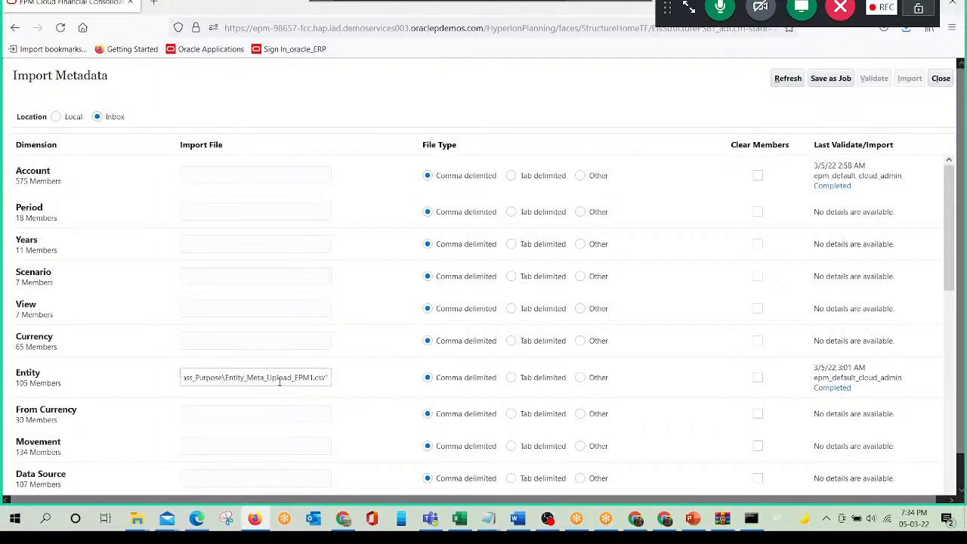
{"action": "key", "text": "ctrl+a"}
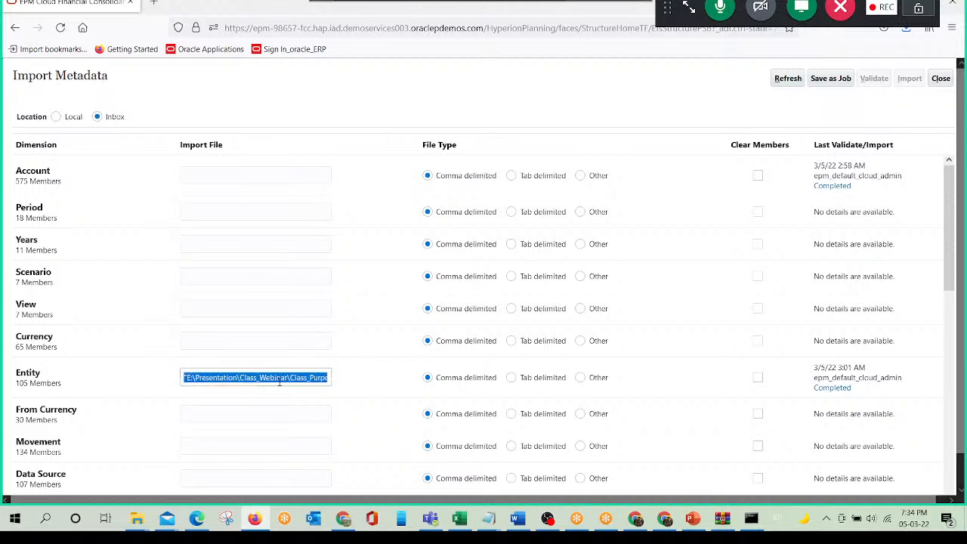
{"action": "key", "text": "ctrl+x"}
- Copy the name of Entity_Meta_Upload_EPM1 from the Class_Purpose folder and set the Entity import file to Entity_Meta_Upload_EPM1.csv
{"action": "key", "text": "alt+Tab"}
{"action": "key", "text": "alt+Tab"}
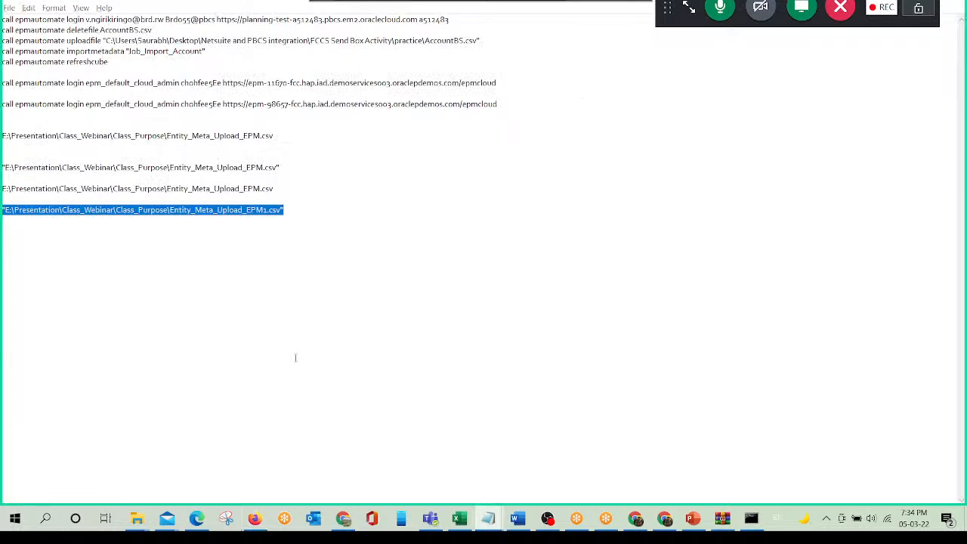
{"action": "key", "text": "alt+Tab"}
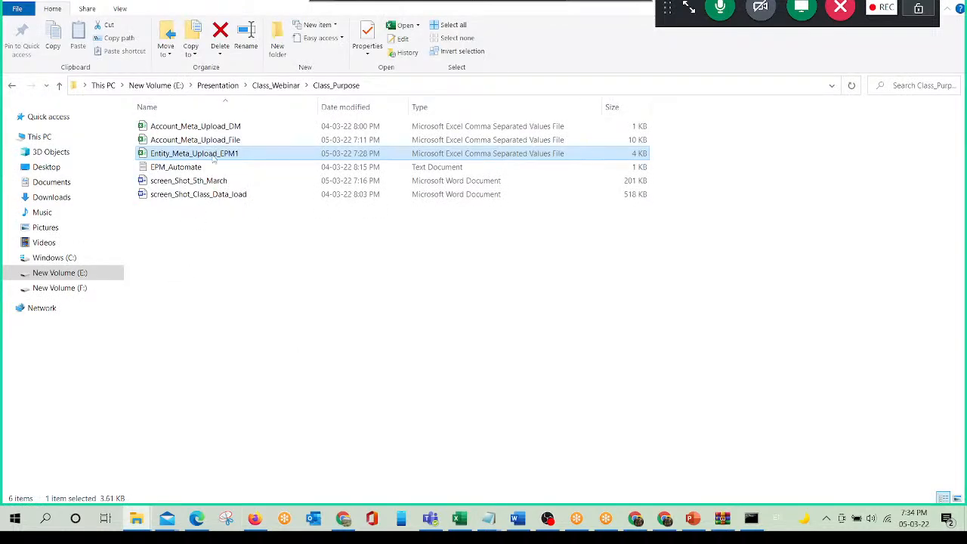
{"action": "key", "text": "F2"}
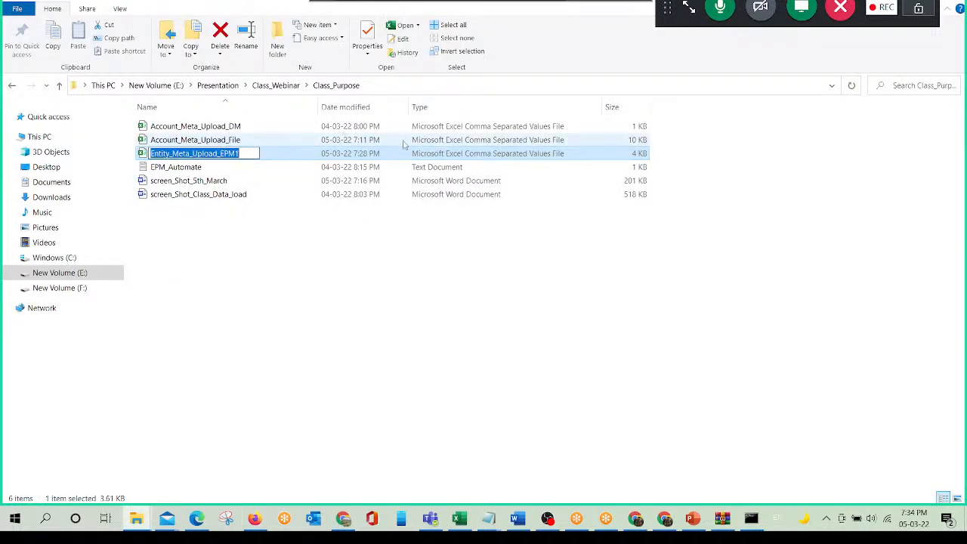
{"action": "key", "text": "Escape"}
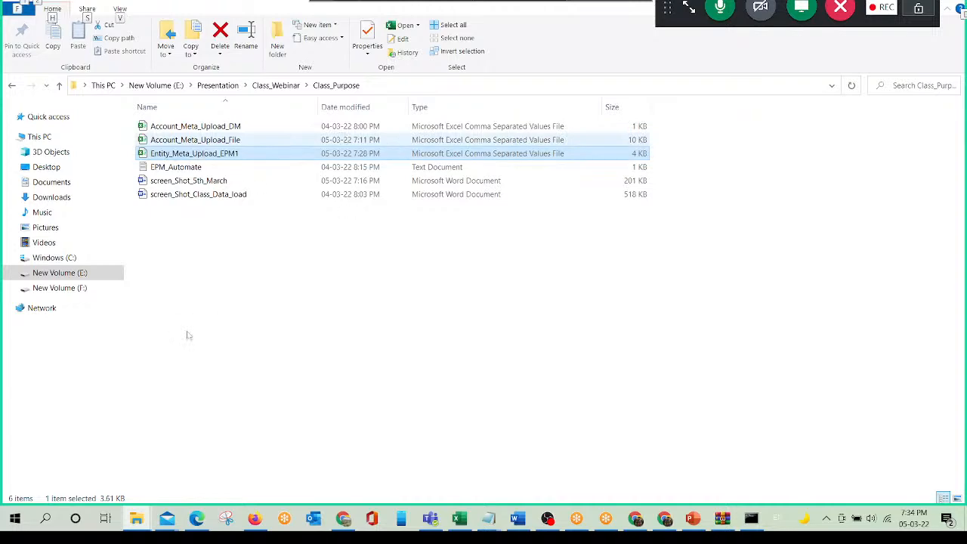
{"action": "key", "text": "alt+Tab"}
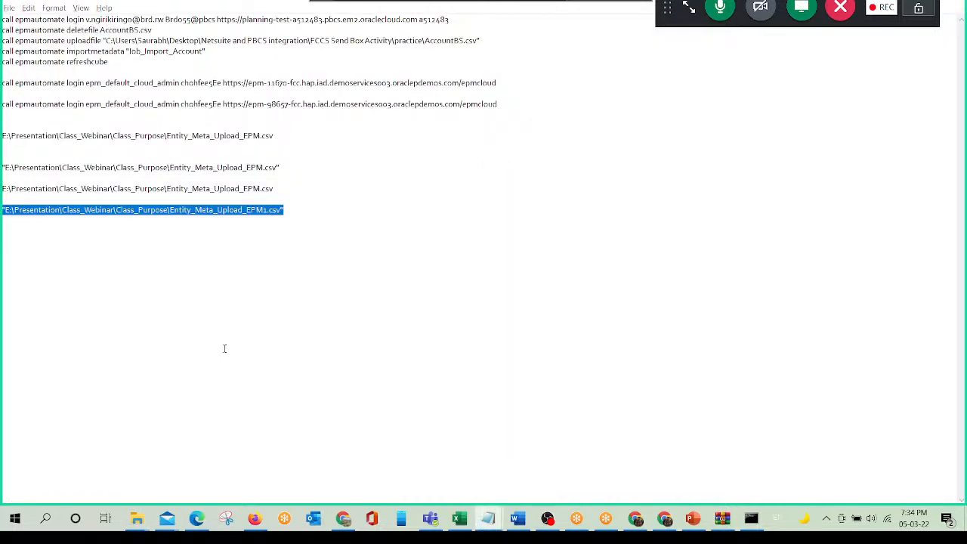
{"action": "key", "text": "alt+Tab"}
{"action": "key", "text": "ctrl+v"}
{"action": "type", "text": ".csv"}
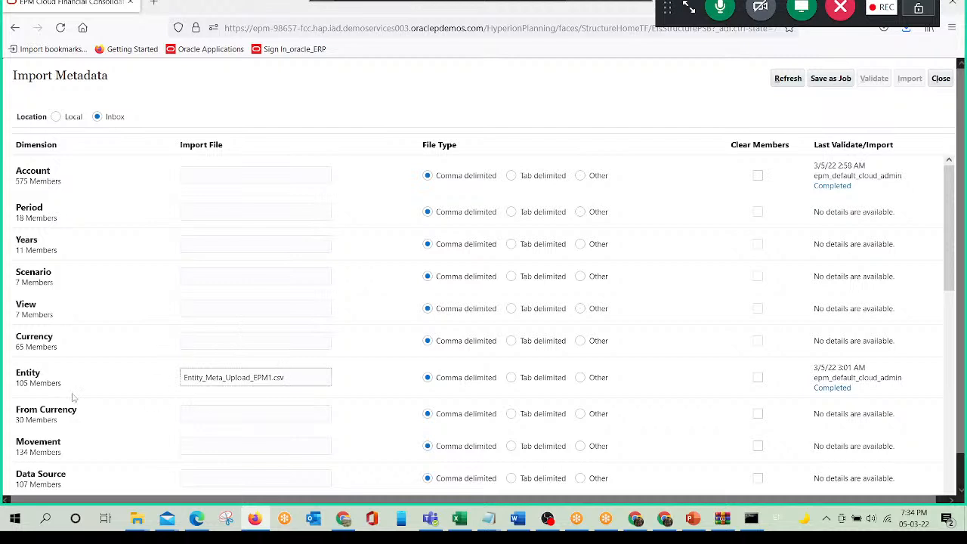
- Save the Entity metadata import as a job named Bjob with error file bjoberror, then close the Import Metadata windows
{"action": "left_click", "coordinate": [841, 81]}
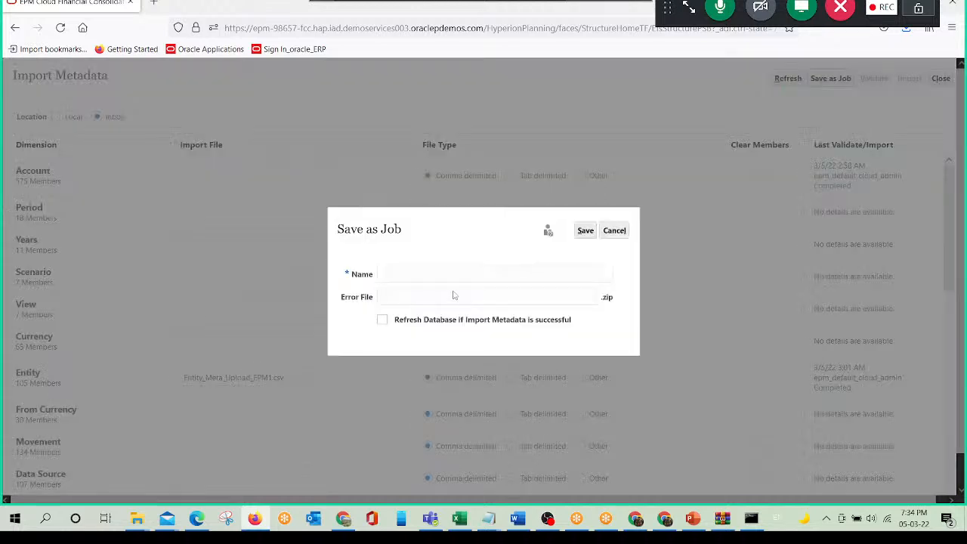
{"action": "left_click", "coordinate": [418, 273]}
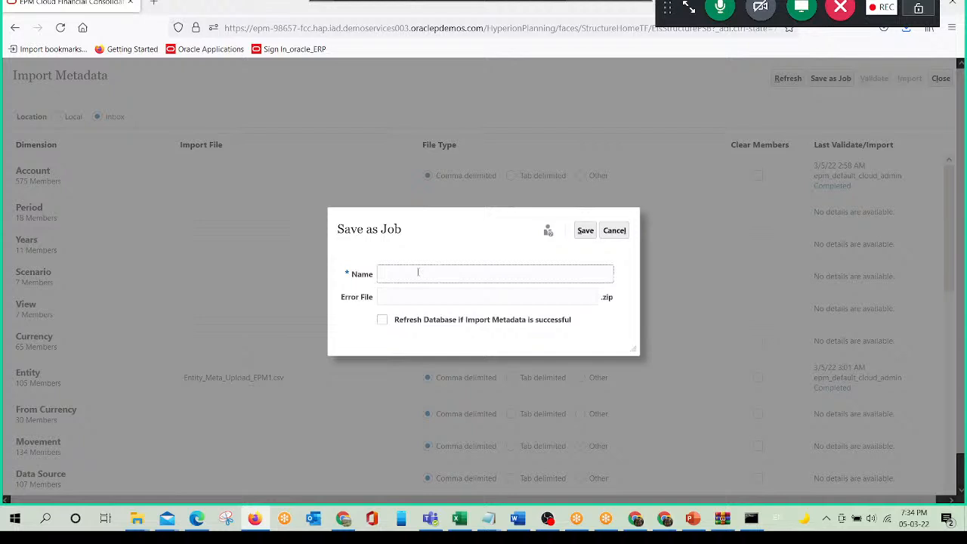
{"action": "type", "text": "E"}
{"action": "key", "text": "BackSpace"}
{"action": "type", "text": "BJ"}
{"action": "key", "text": "BackSpace"}
{"action": "type", "text": "job"}
{"action": "key", "text": "Tab"}
{"action": "type", "text": "bjoberror"}
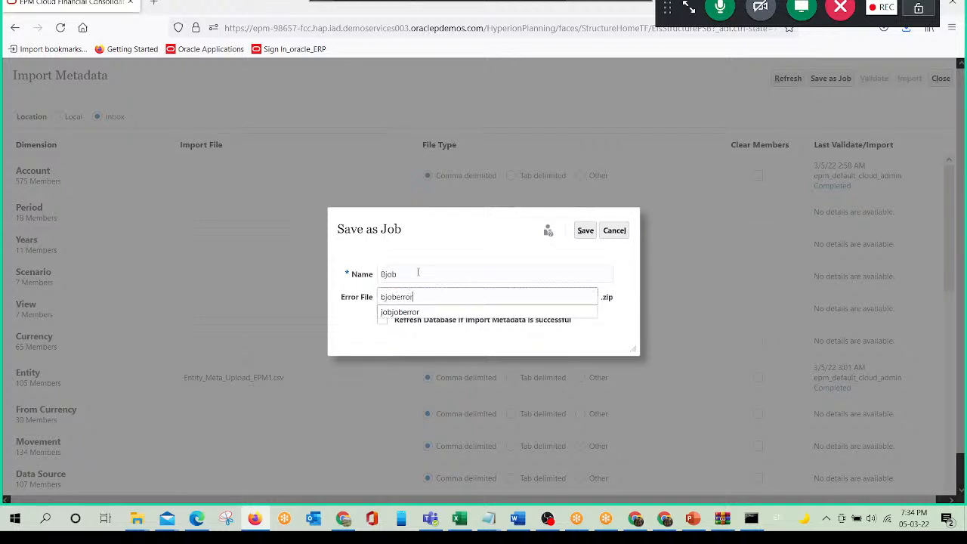
{"action": "left_click", "coordinate": [418, 272]}
{"action": "left_click_drag", "start_coordinate": [418, 272], "coordinate": [353, 274]}
{"action": "left_click", "coordinate": [585, 231]}
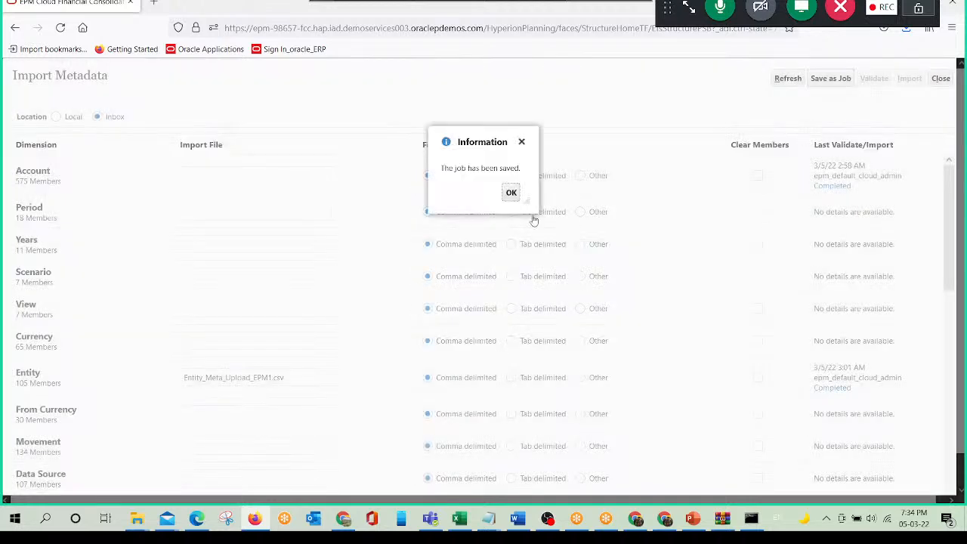
{"action": "left_click", "coordinate": [510, 193]}
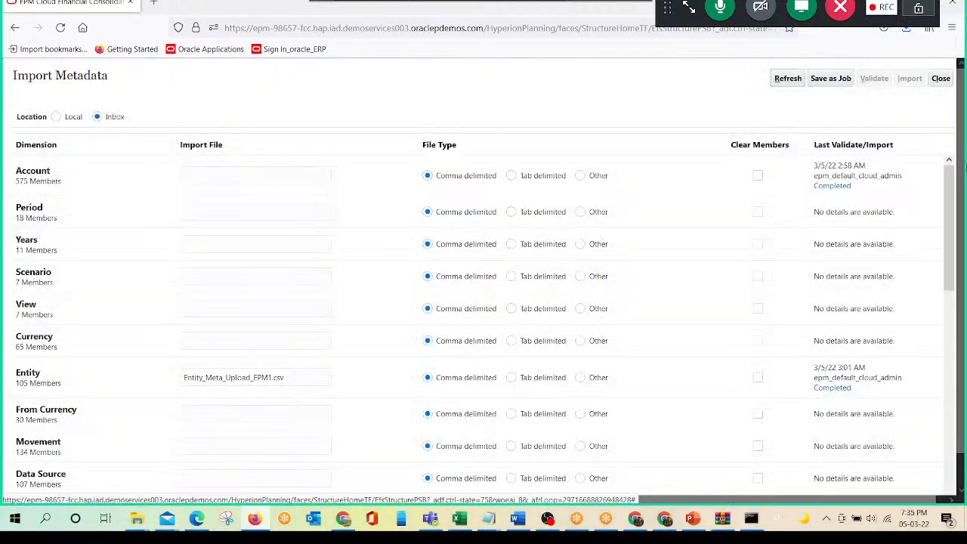
{"action": "left_click", "coordinate": [941, 78]}
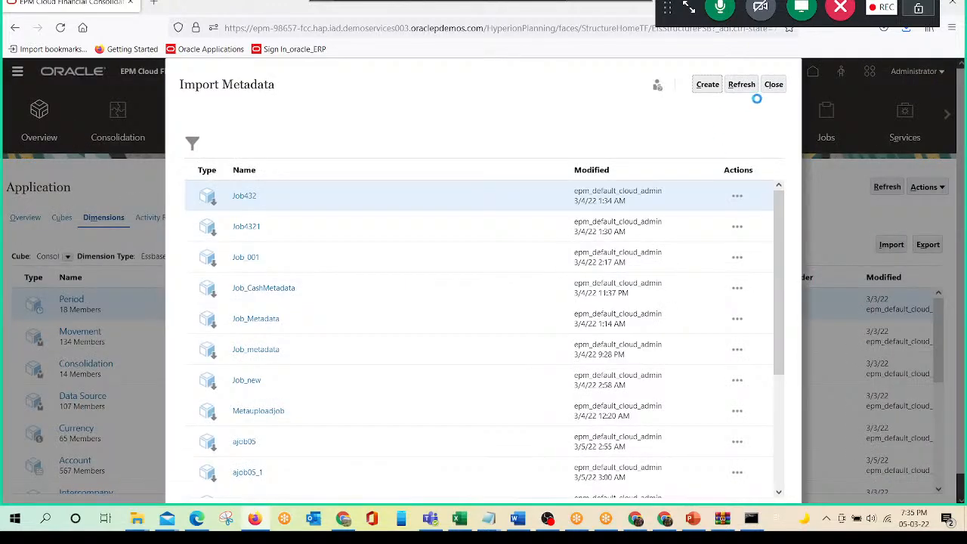
{"action": "left_click", "coordinate": [778, 83]}
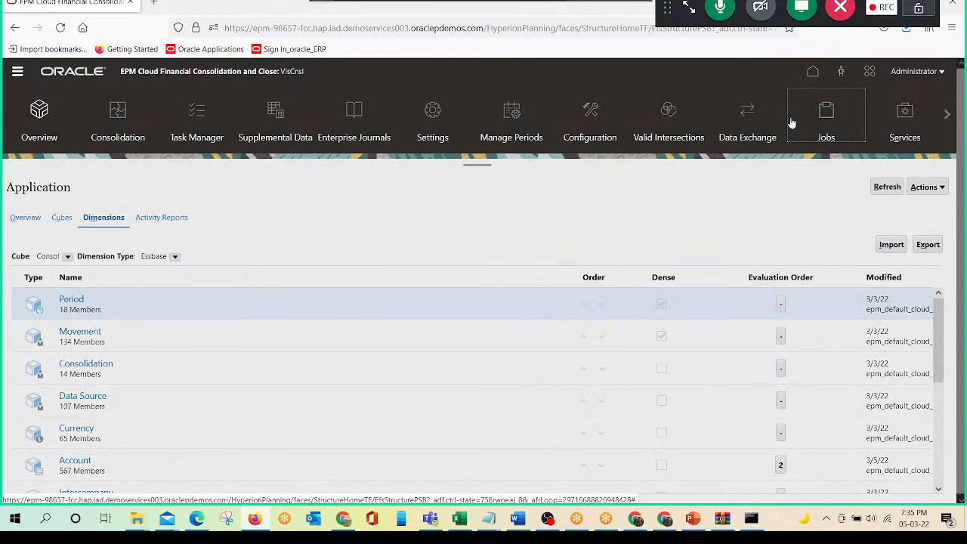
- Schedule a daily Import Metadata job named Bjob that runs the saved Bjob import
{"action": "left_click", "coordinate": [791, 122]}
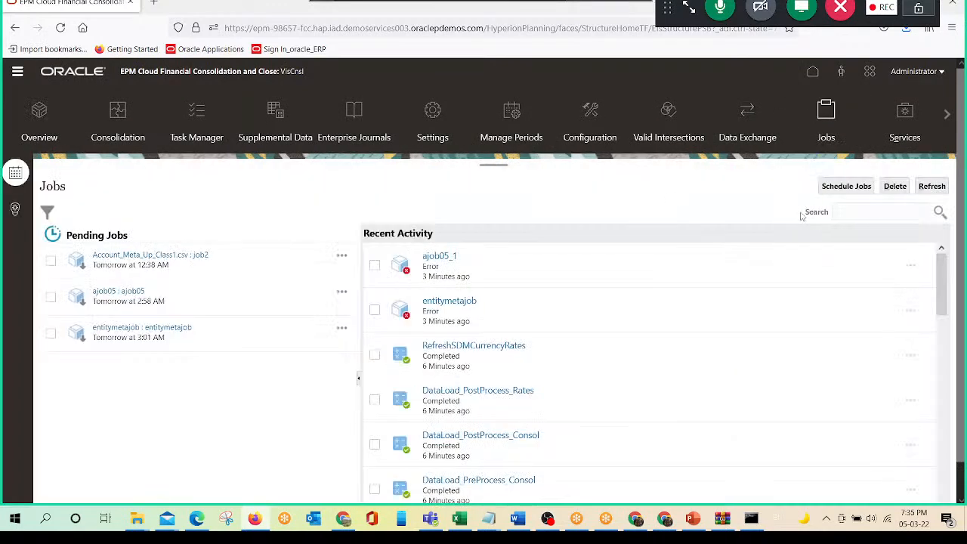
{"action": "left_click", "coordinate": [856, 187]}
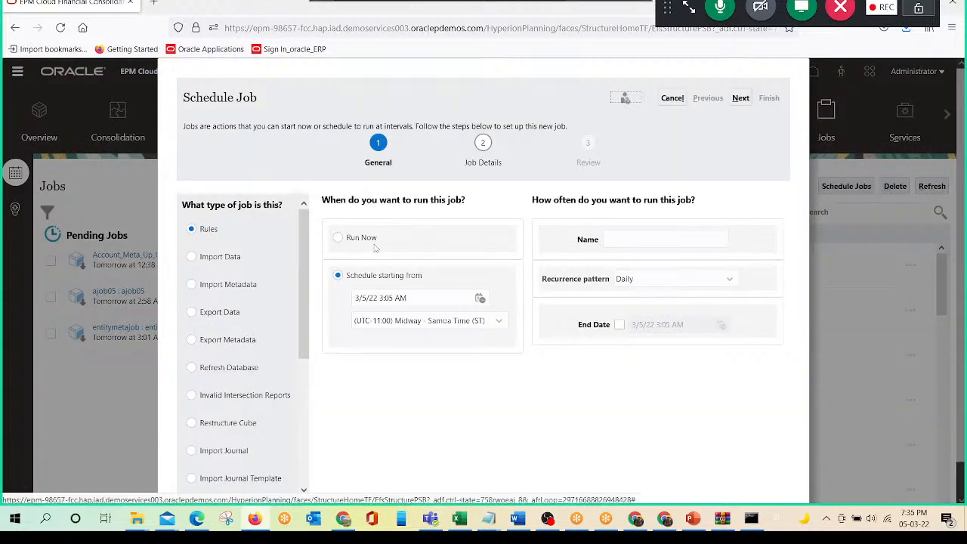
{"action": "left_click", "coordinate": [191, 286]}
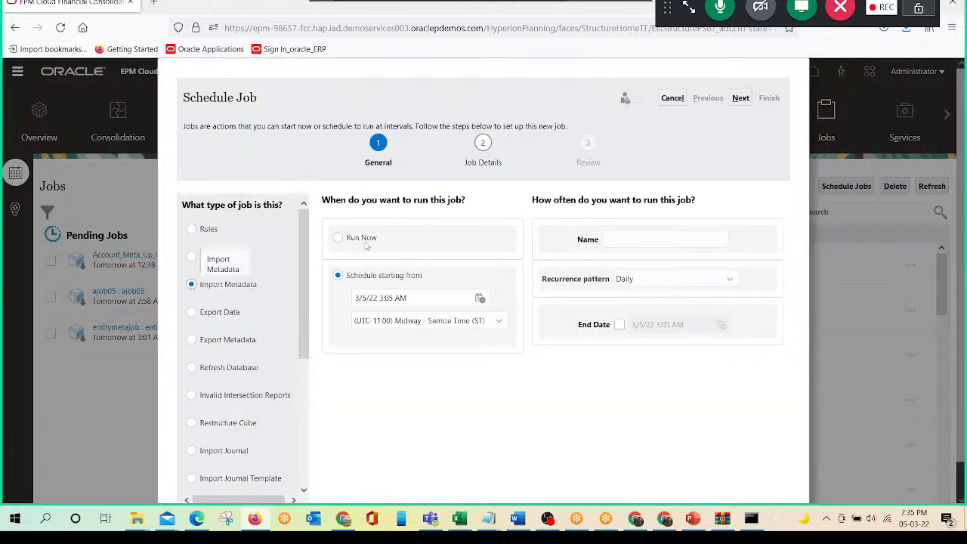
{"action": "left_click", "coordinate": [632, 241]}
{"action": "type", "text": "Bjob"}
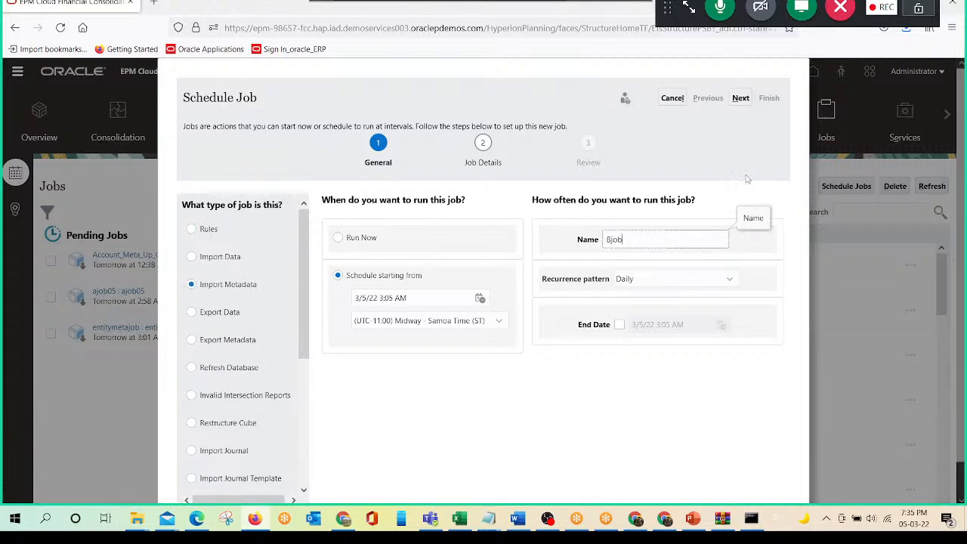
{"action": "left_click", "coordinate": [742, 99]}
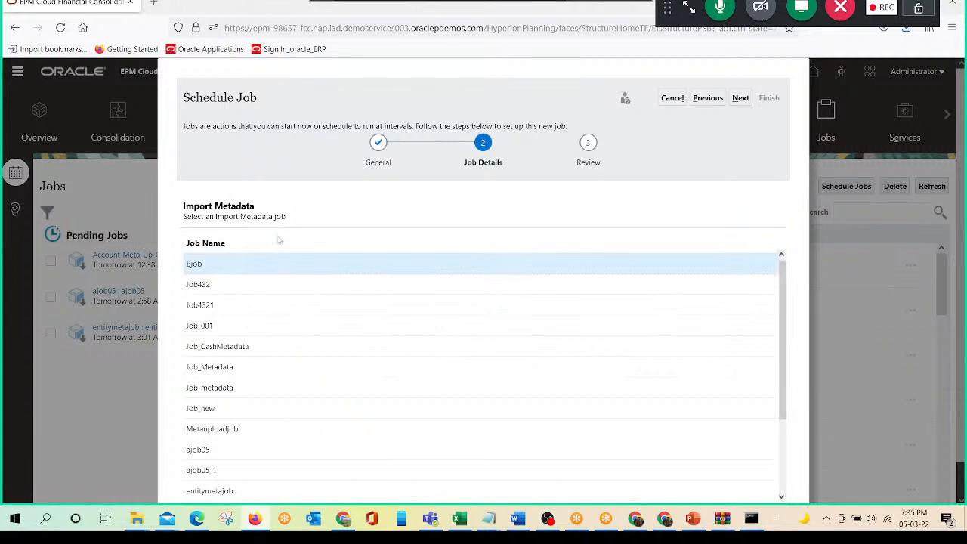
{"action": "left_click", "coordinate": [739, 100]}
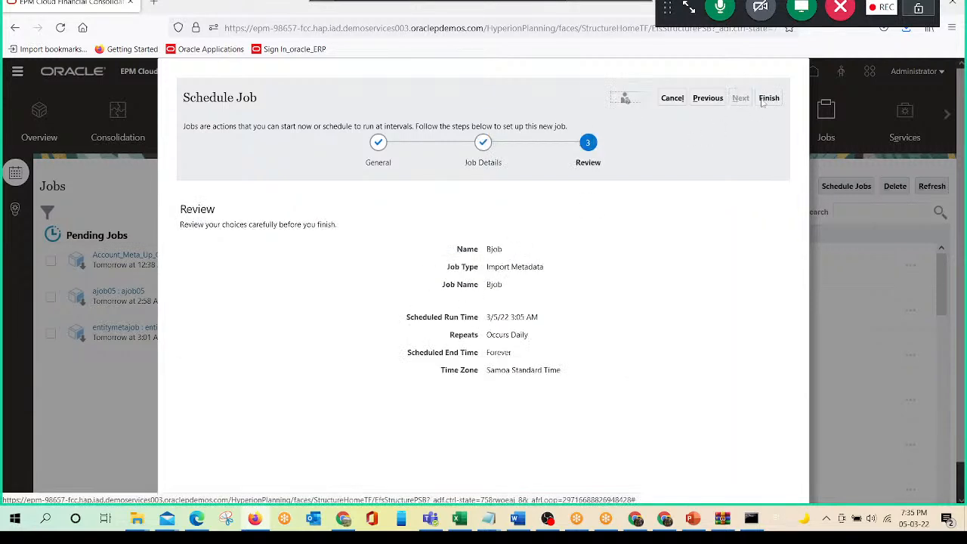
{"action": "left_click", "coordinate": [768, 98]}
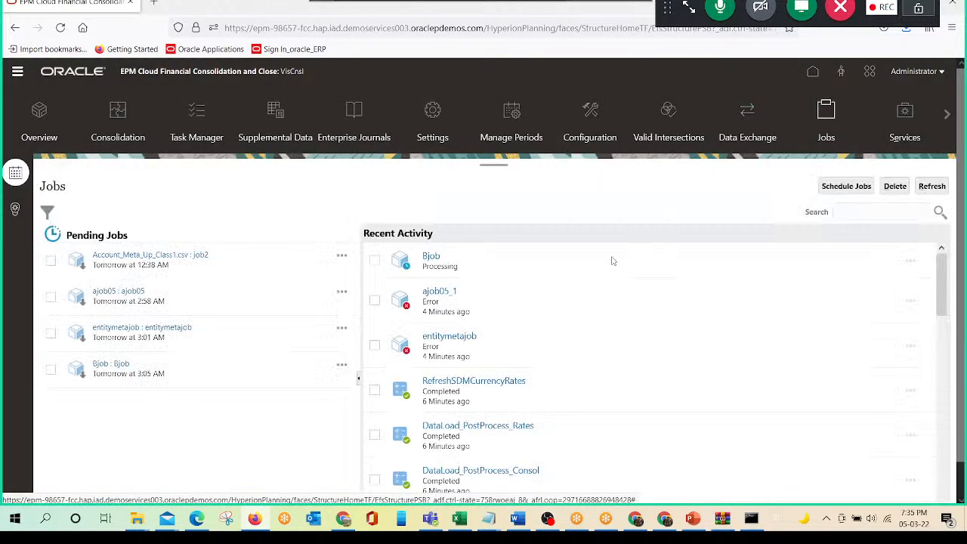
- Refresh the job activity until Bjob finishes, examine its Entity import status and record counts, and close the details
{"action": "left_click", "coordinate": [931, 189]}
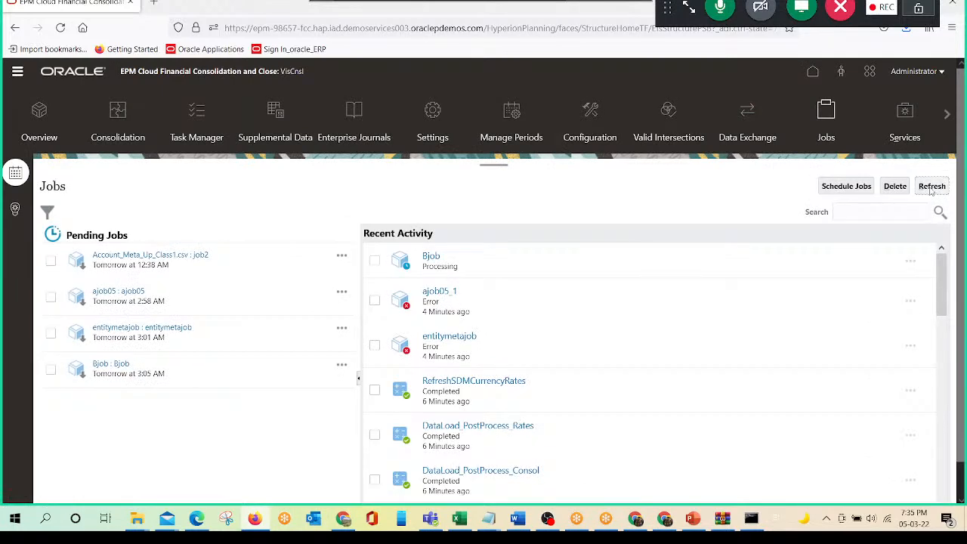
{"action": "left_click", "coordinate": [932, 190]}
{"action": "left_click", "coordinate": [430, 256]}
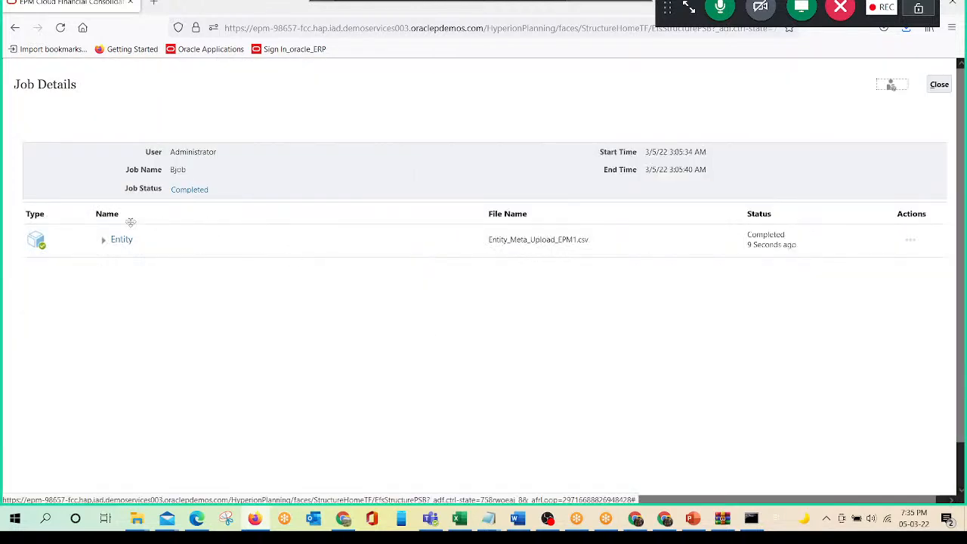
{"action": "left_click", "coordinate": [104, 239]}
{"action": "left_click", "coordinate": [189, 194]}
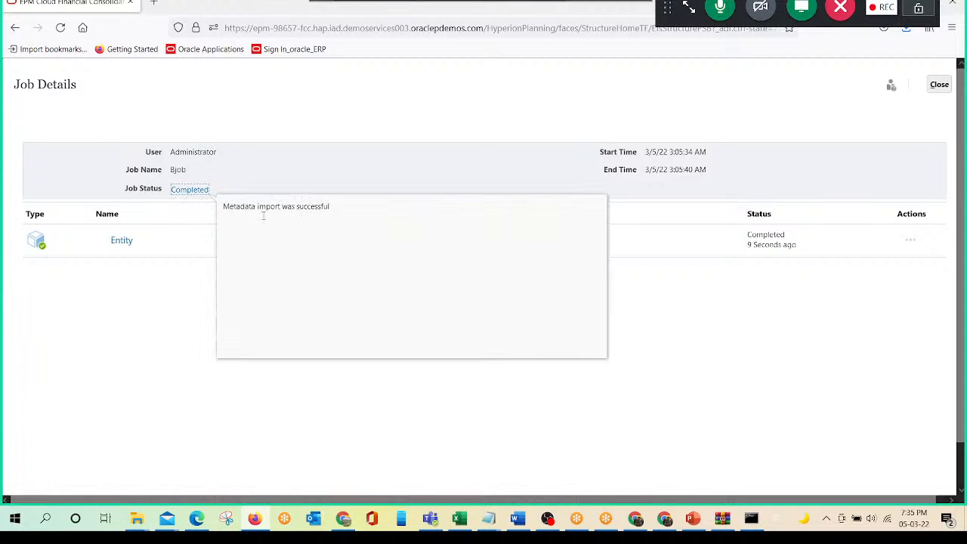
{"action": "left_click", "coordinate": [118, 241]}
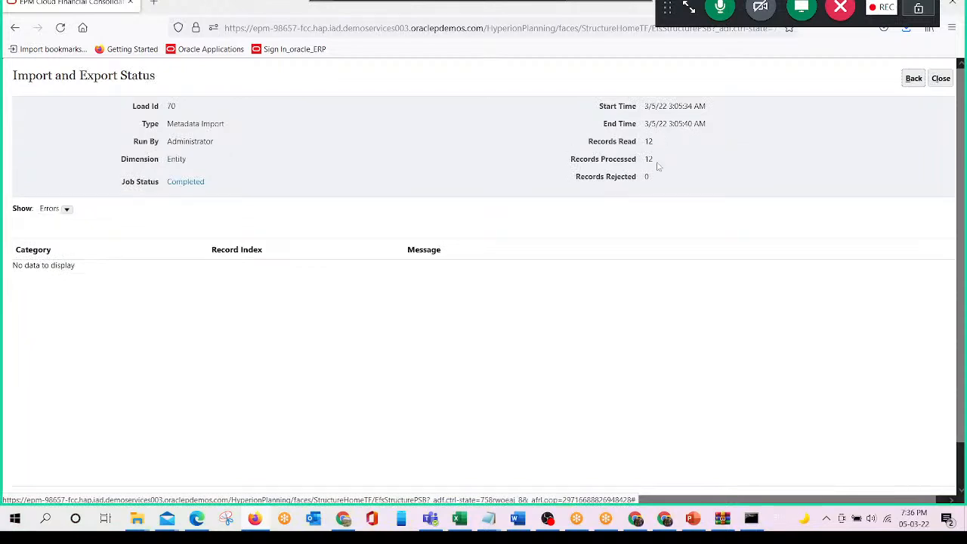
{"action": "left_click", "coordinate": [258, 525]}
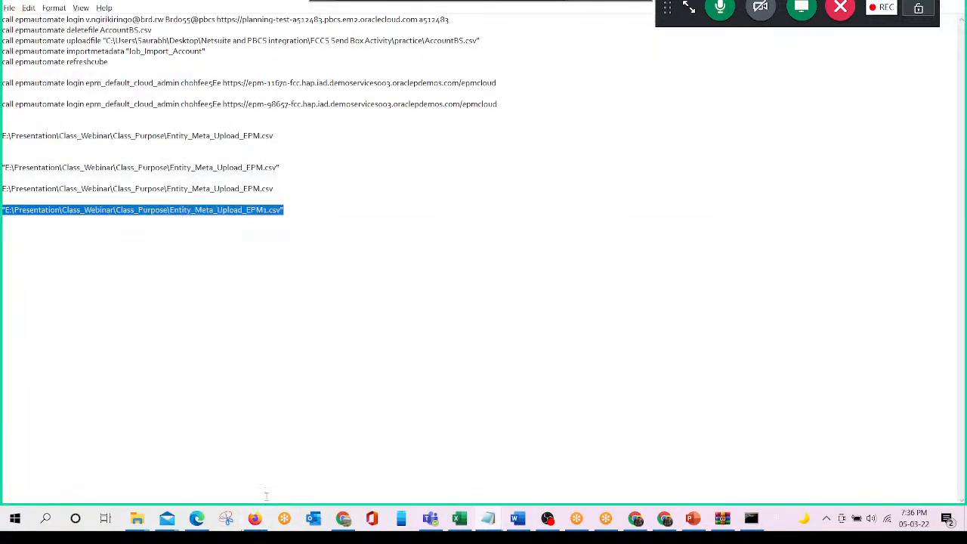
{"action": "left_click", "coordinate": [255, 519]}
{"action": "left_click", "coordinate": [938, 81]}
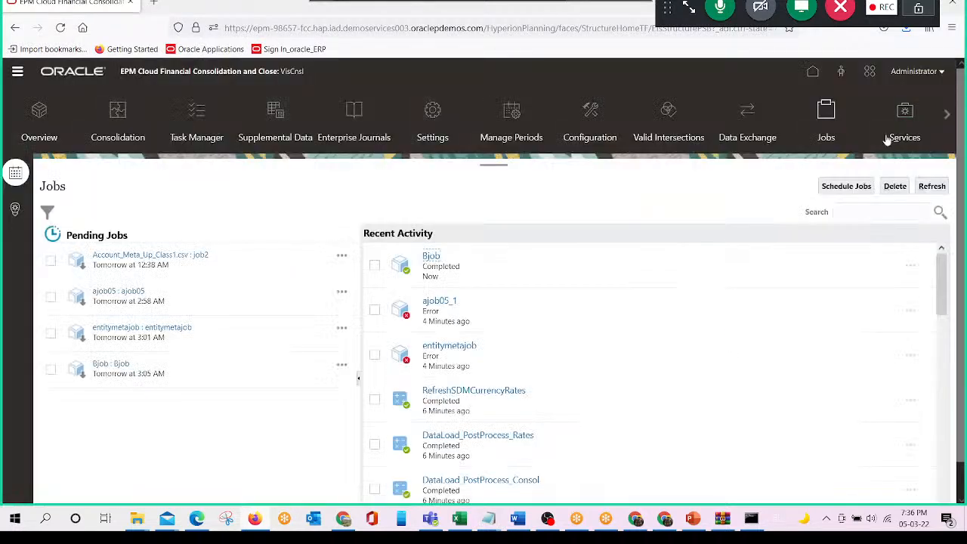
- Open the Entity dimension in the dimension editor and expand the E_100 and N_100 hierarchies to check the imported members
{"action": "left_click", "coordinate": [17, 72]}
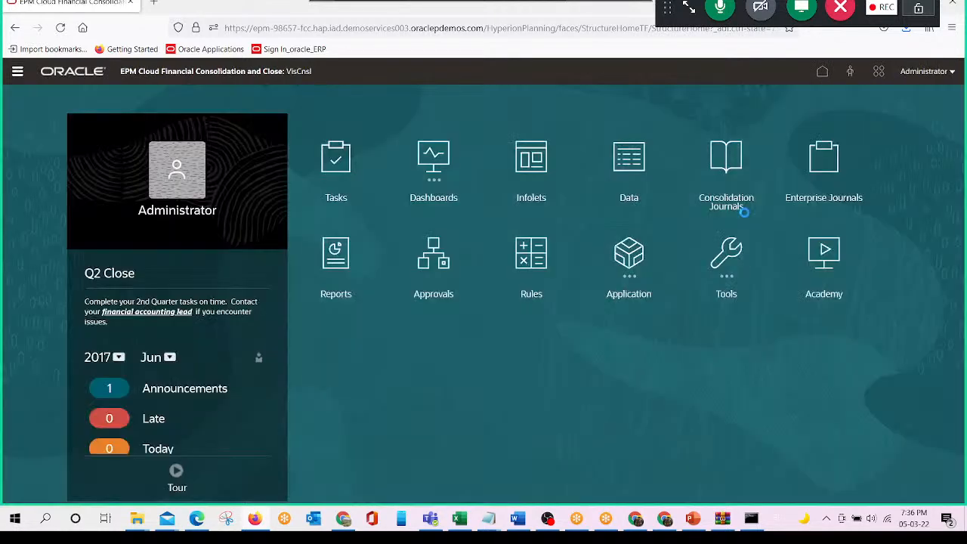
{"action": "left_click", "coordinate": [18, 73]}
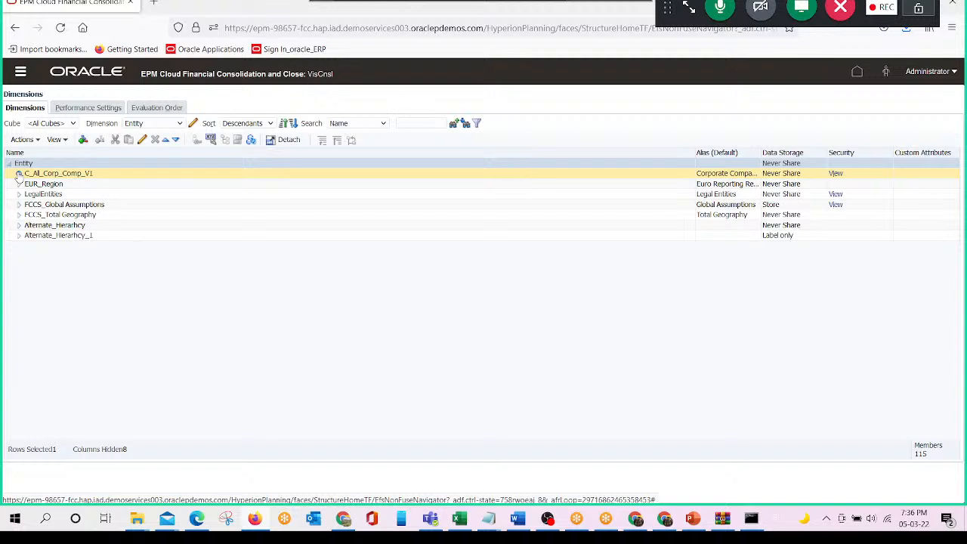
{"action": "left_click", "coordinate": [30, 350]}
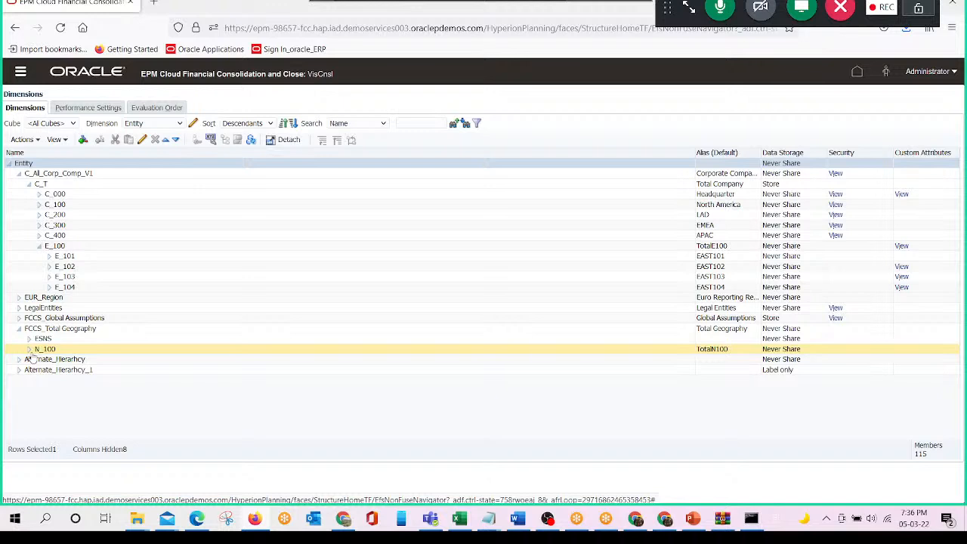
{"action": "left_click", "coordinate": [29, 351]}
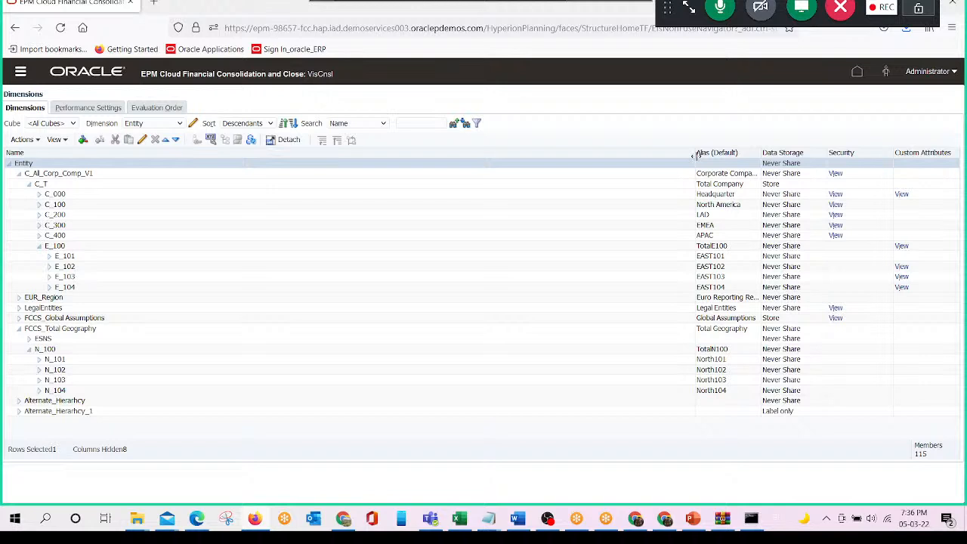
- Widen the Alias column, capture the expanded Entity hierarchy, and paste the snip under After View in the Word document
{"action": "left_click_drag", "start_coordinate": [694, 155], "coordinate": [378, 173]}
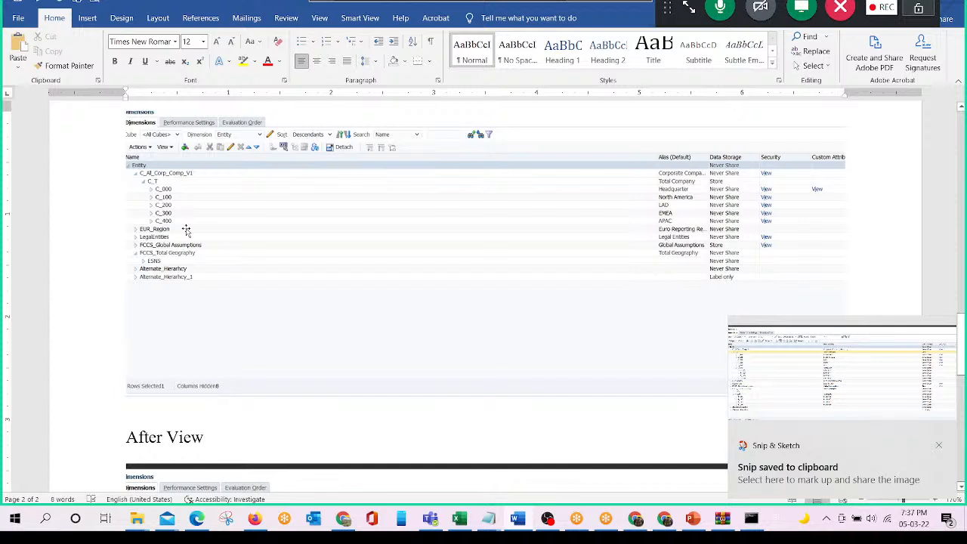
{"action": "key", "text": "ctrl+v"}
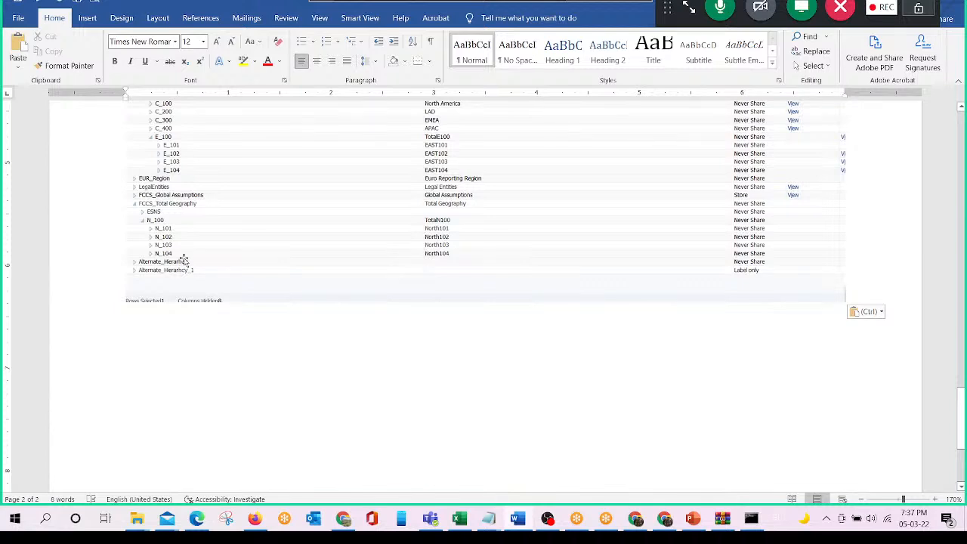
{"action": "key", "text": "alt+Tab"}
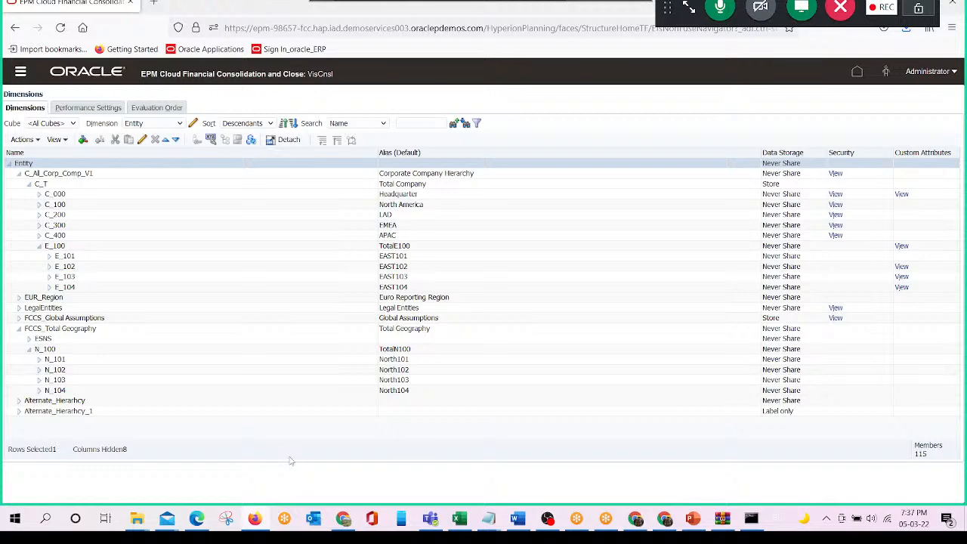
- Review the metadata load methods slide in PowerPoint, return to the Entity hierarchy in Firefox, and collapse and re-expand E_100
{"action": "key", "text": "alt+Tab"}
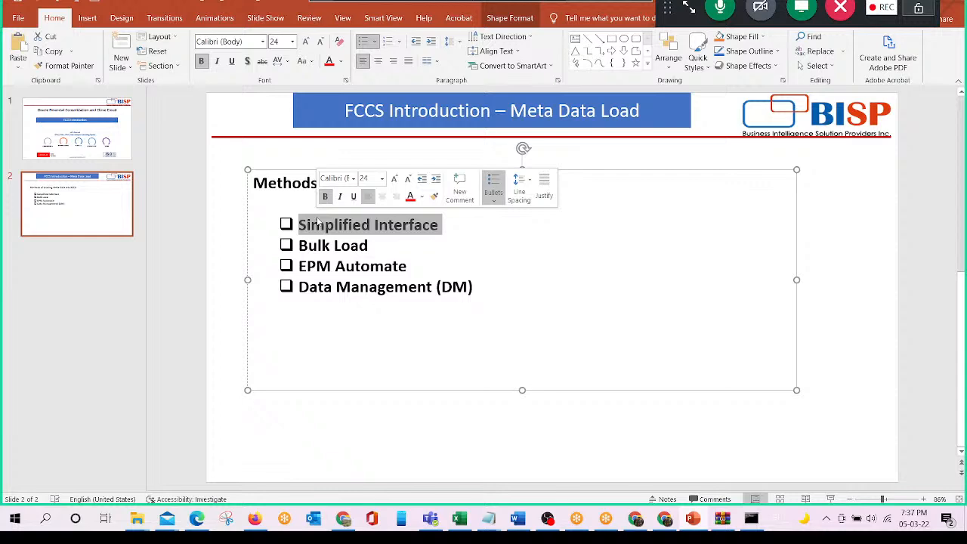
{"action": "key", "text": "alt+Tab"}
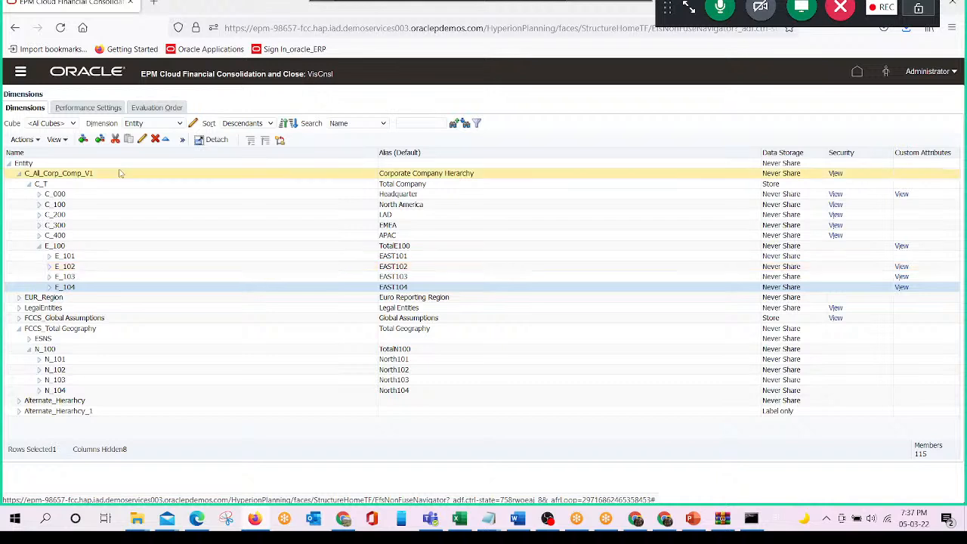
{"action": "left_click", "coordinate": [40, 248]}
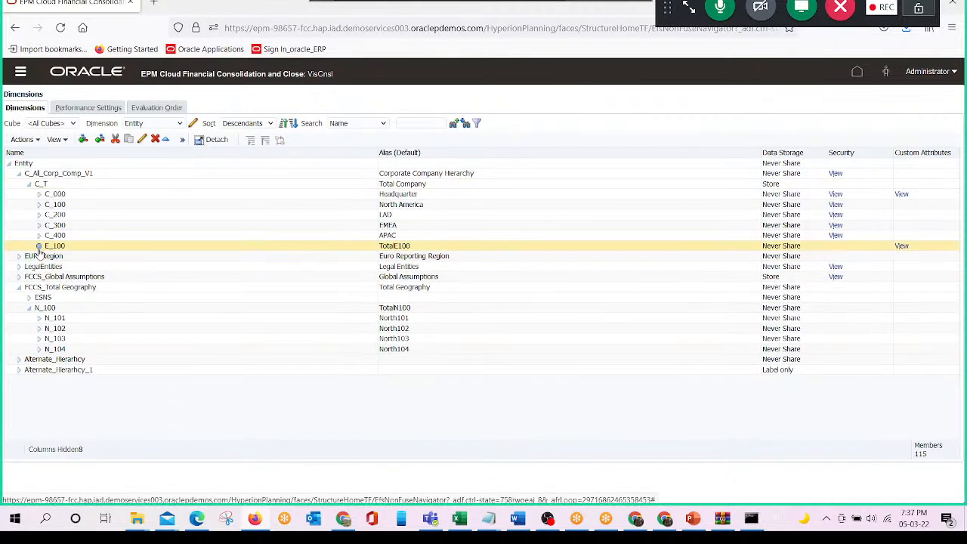
{"action": "left_click", "coordinate": [40, 247]}
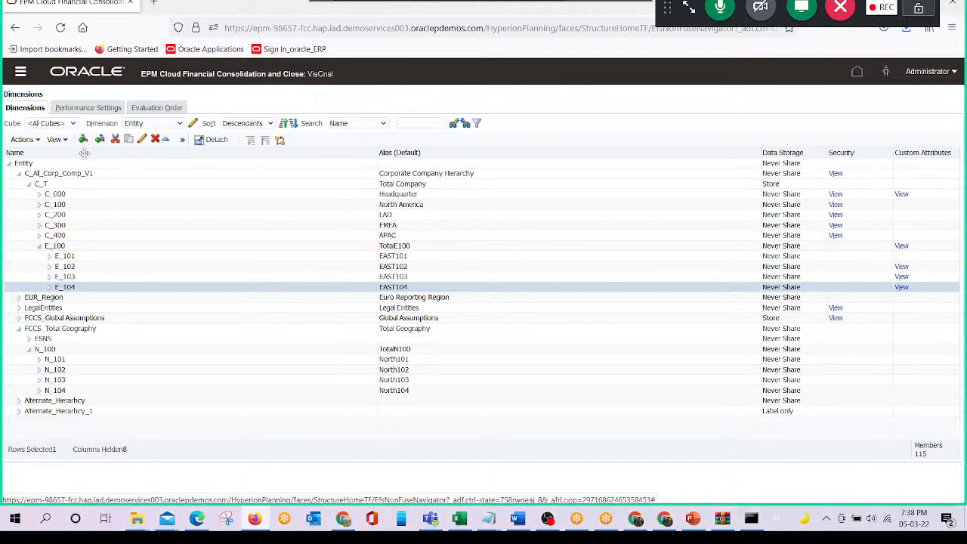
- Start a new child member under E_100 in the Entity dimension and name it E_105
{"action": "left_click", "coordinate": [57, 246]}
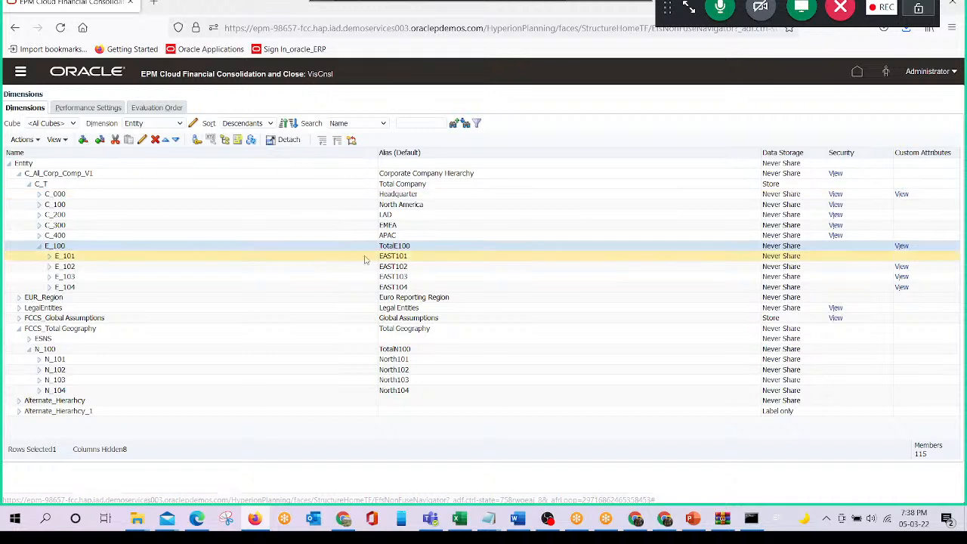
{"action": "left_click", "coordinate": [83, 140]}
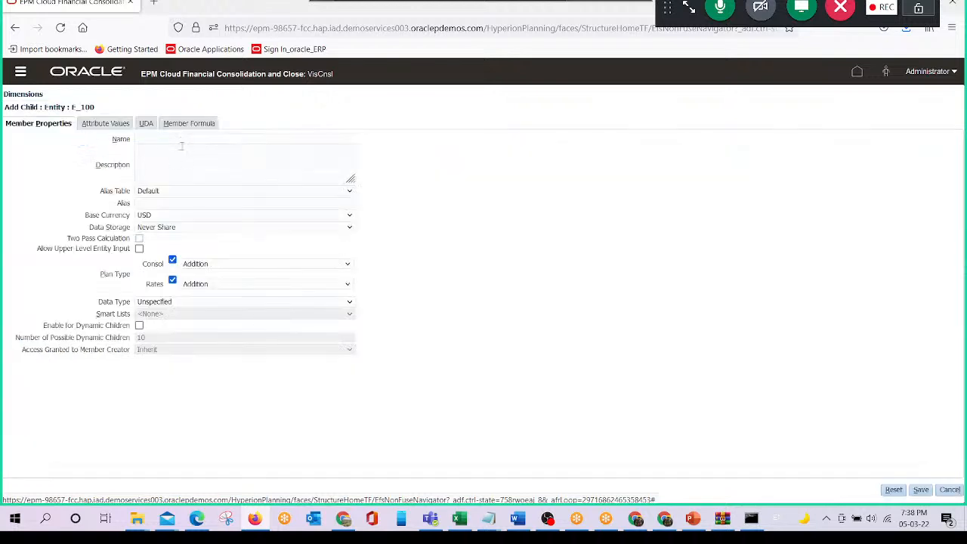
{"action": "left_click", "coordinate": [182, 148]}
{"action": "left_click", "coordinate": [173, 140]}
{"action": "type", "text": "E_105"}
{"action": "key", "text": "Tab"}
{"action": "key", "text": "Tab"}
{"action": "key", "text": "Tab"}
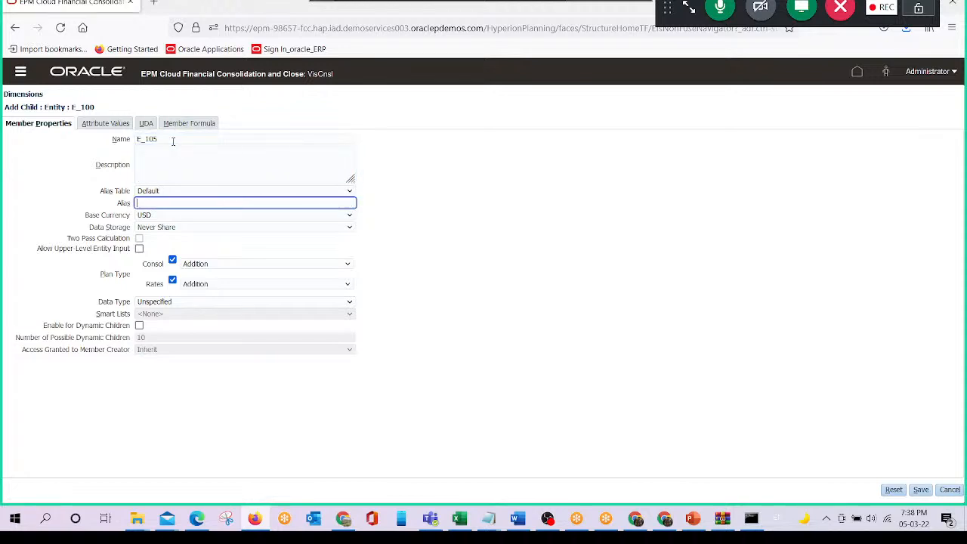
- Try to save the new member with alias East105 and base currency USD, view its formula page, and leave the form
{"action": "type", "text": "Ea"}
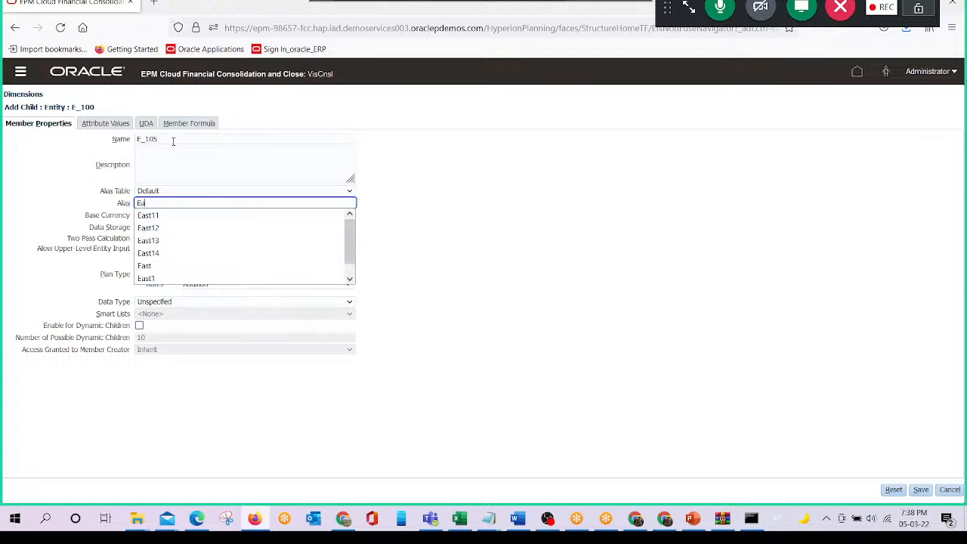
{"action": "type", "text": "st105"}
{"action": "key", "text": "Tab"}
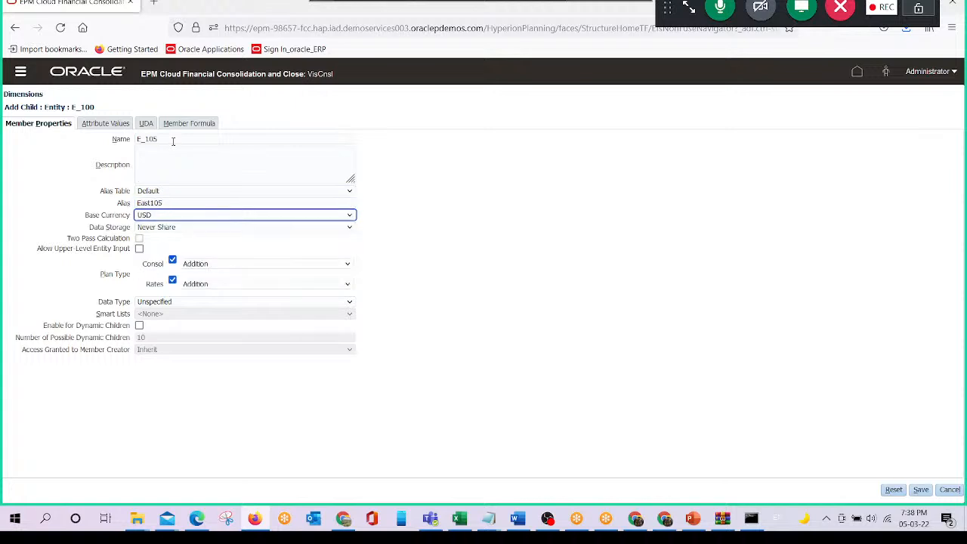
{"action": "left_click", "coordinate": [350, 216]}
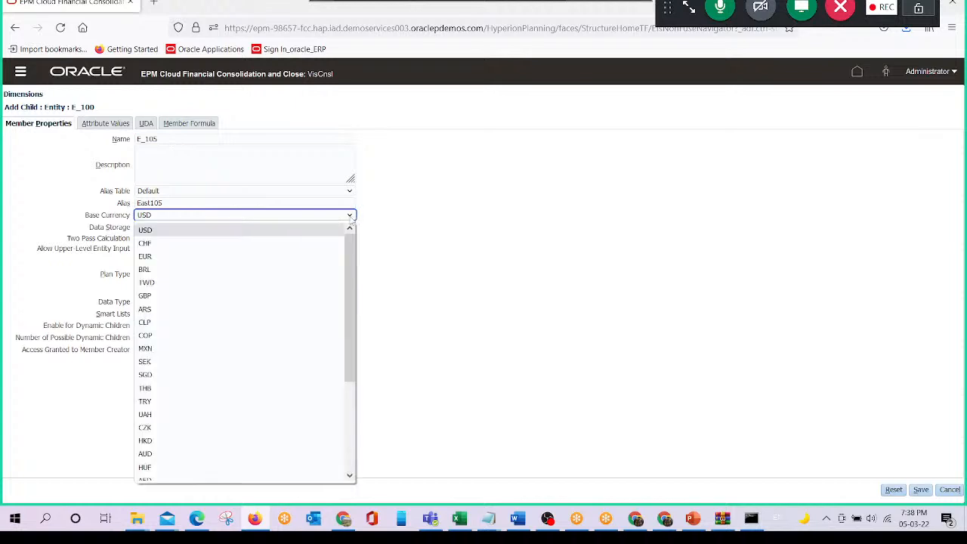
{"action": "left_click", "coordinate": [177, 230]}
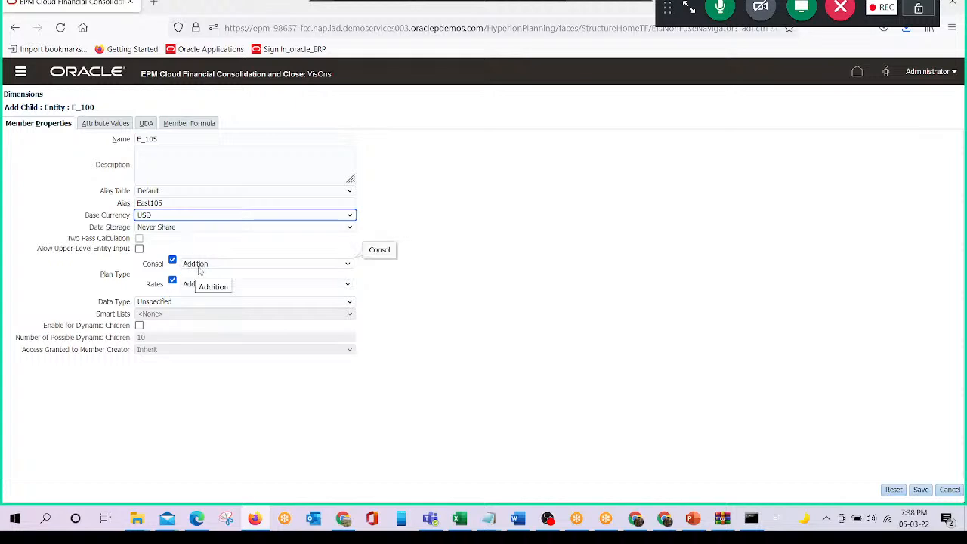
{"action": "left_click", "coordinate": [192, 125]}
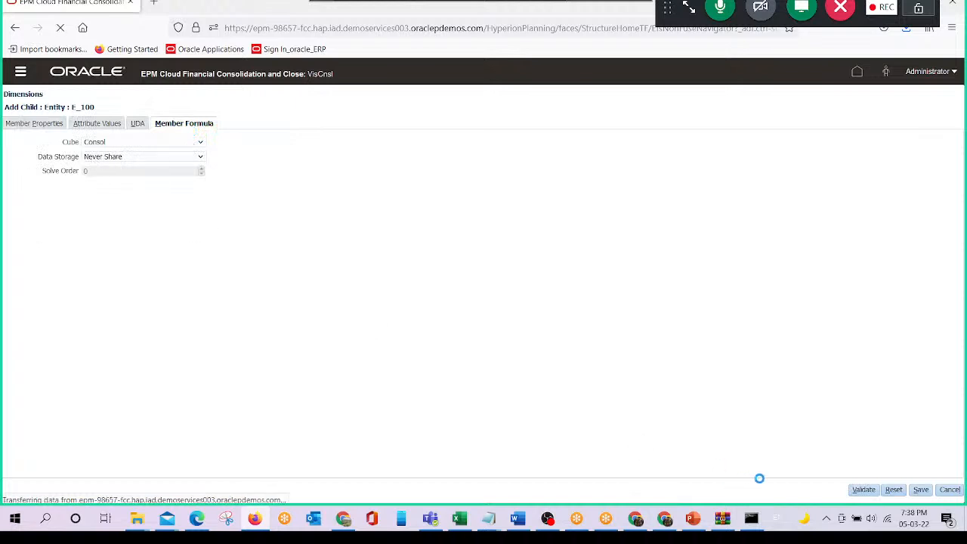
{"action": "left_click", "coordinate": [925, 490]}
{"action": "left_click", "coordinate": [950, 491]}
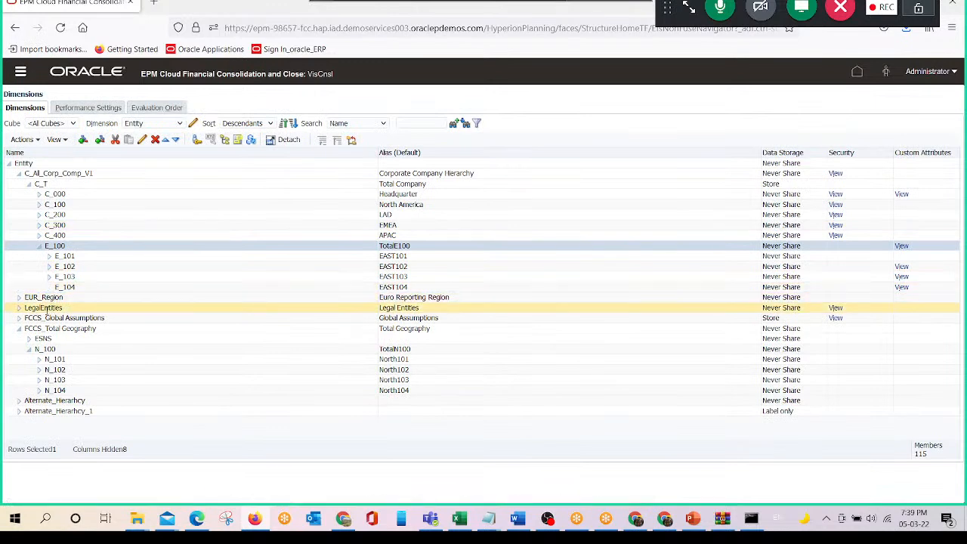
- Create another child member form under E_100, enter the name E_105, and point out the parent member
{"action": "left_click", "coordinate": [67, 257]}
{"action": "left_click", "coordinate": [59, 246]}
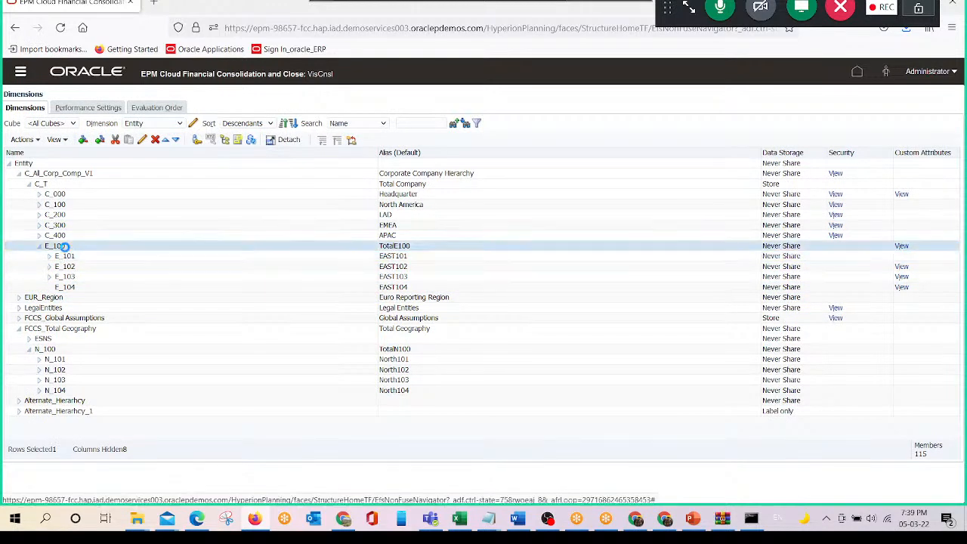
{"action": "left_click", "coordinate": [84, 142]}
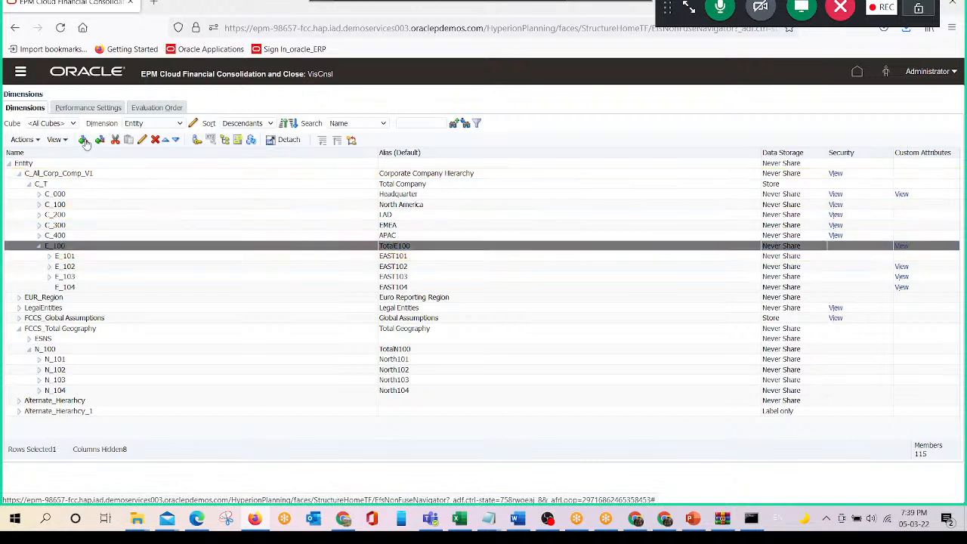
{"action": "left_click", "coordinate": [179, 139]}
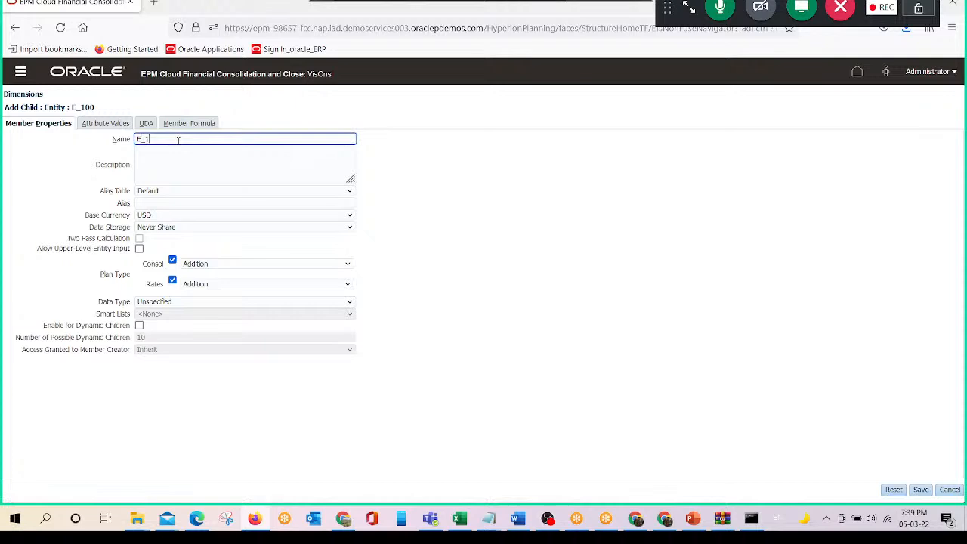
{"action": "type", "text": "E_105"}
{"action": "key", "text": "Tab"}
{"action": "key", "text": "Tab"}
{"action": "key", "text": "Tab"}
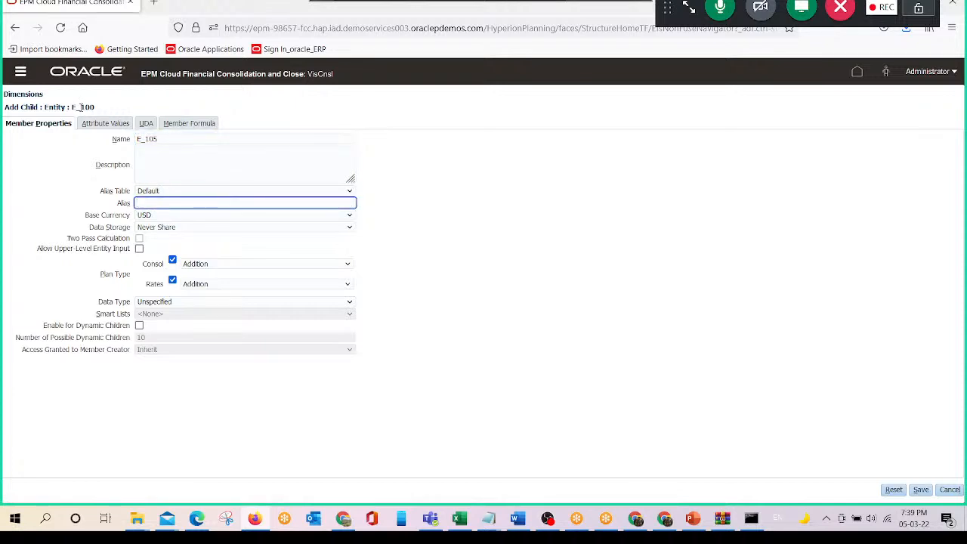
{"action": "left_click_drag", "start_coordinate": [95, 108], "coordinate": [77, 108]}
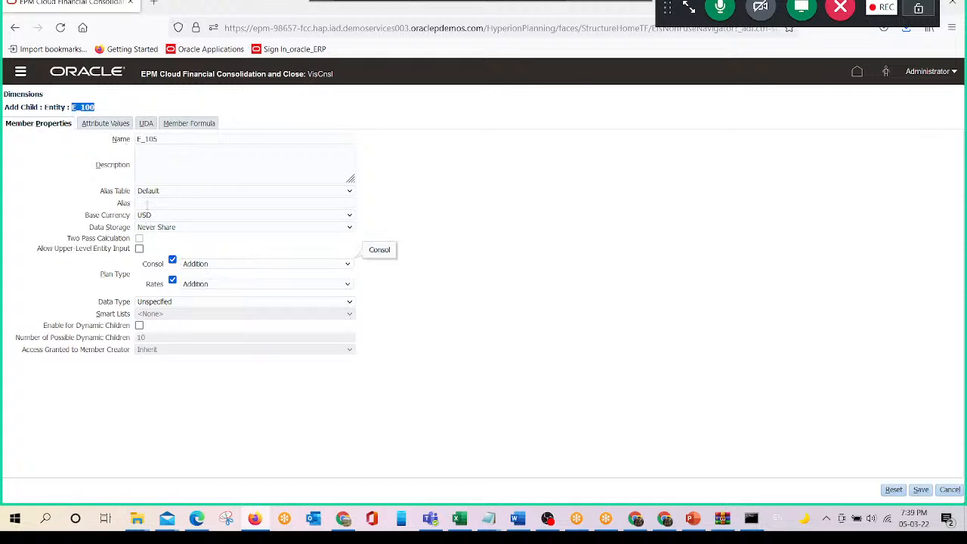
- Give the new member the alias EAST105, view its member formula page, save it, and return to the Entity hierarchy
{"action": "left_click", "coordinate": [147, 202]}
{"action": "type", "text": "EA"}
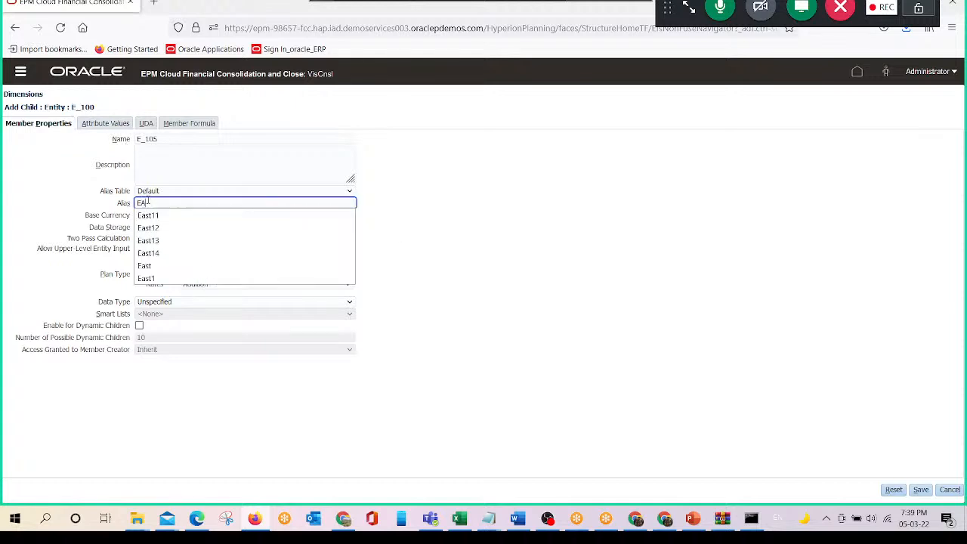
{"action": "type", "text": "ST105"}
{"action": "key", "text": "Tab"}
{"action": "key", "text": "Tab"}
{"action": "key", "text": "Tab"}
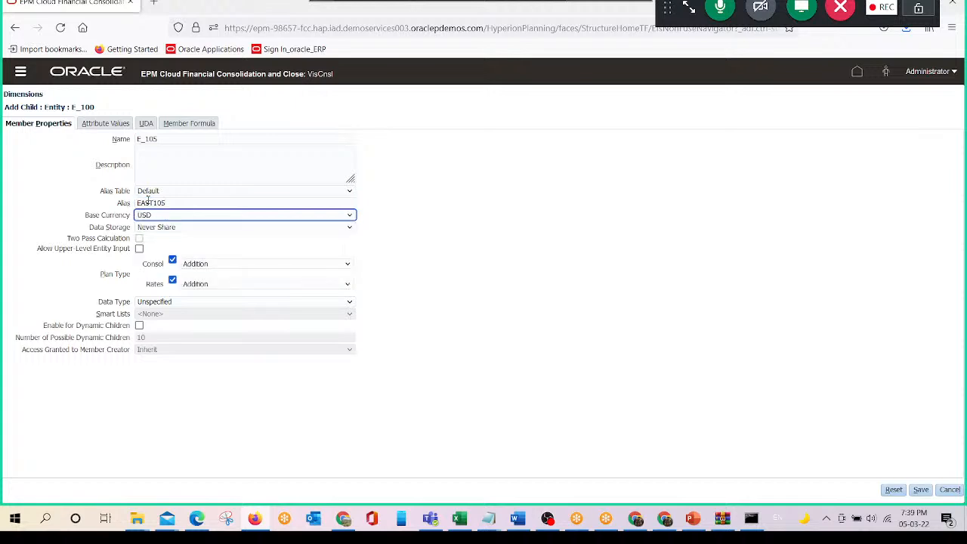
{"action": "left_click", "coordinate": [189, 123]}
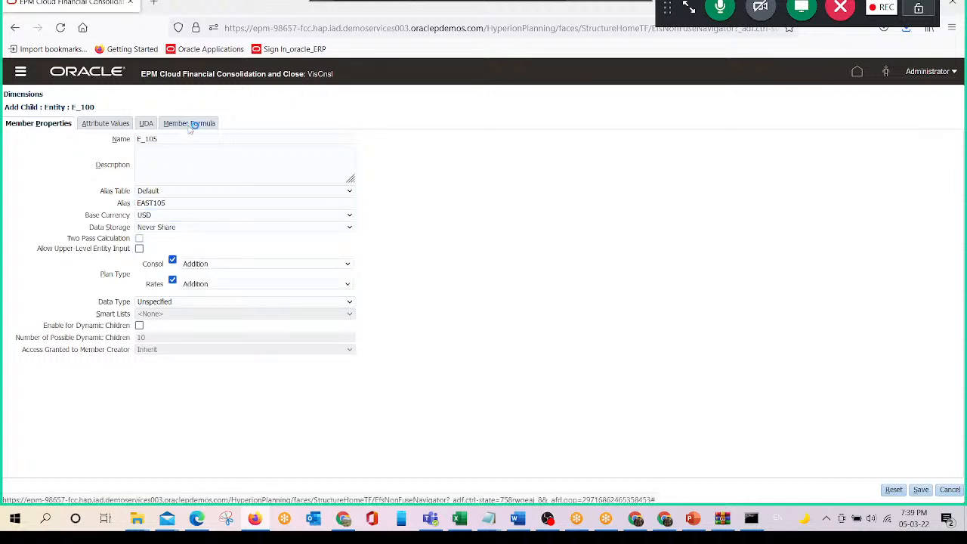
{"action": "left_click", "coordinate": [921, 489]}
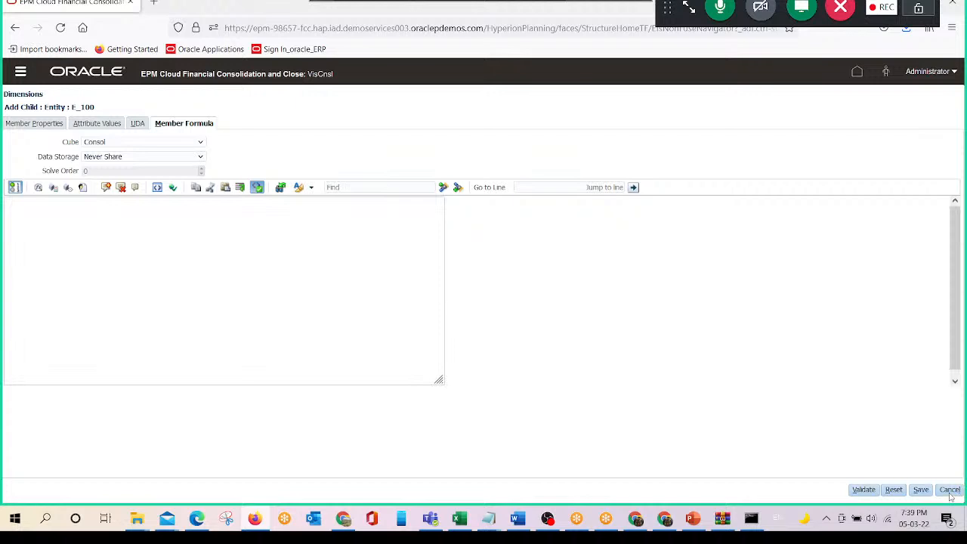
{"action": "left_click", "coordinate": [950, 490]}
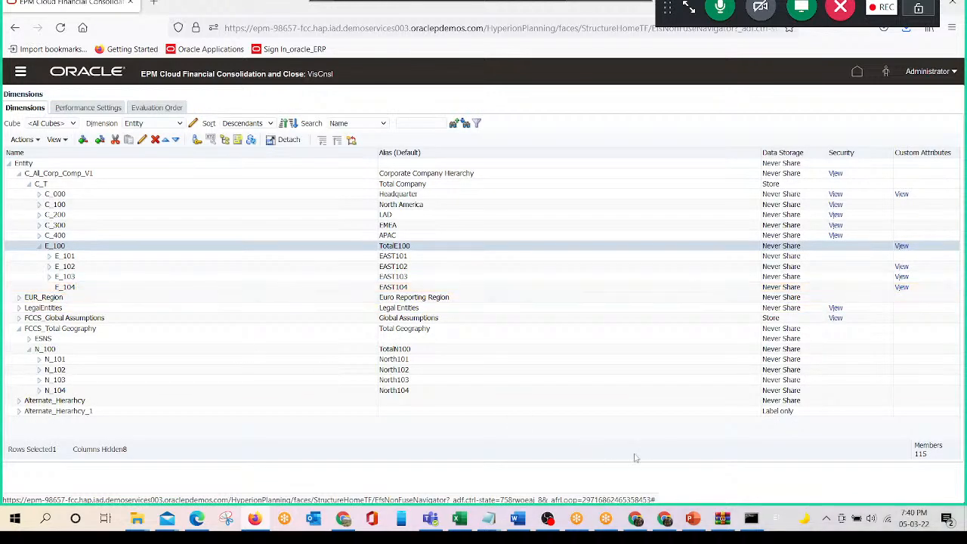
- Start a database refresh from the Entity dimension and check the cube refresh progress
{"action": "left_click", "coordinate": [248, 139]}
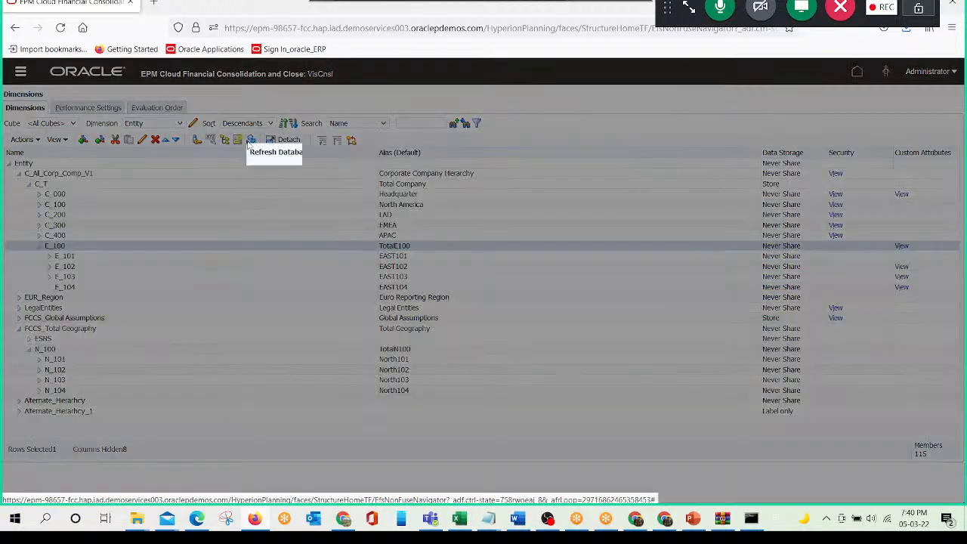
{"action": "left_click", "coordinate": [395, 212]}
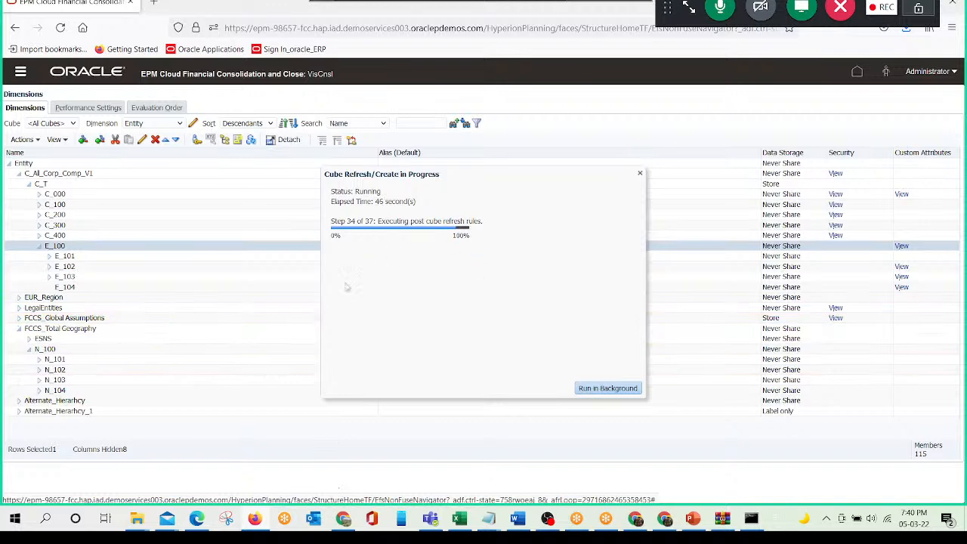
{"action": "left_click", "coordinate": [254, 518]}
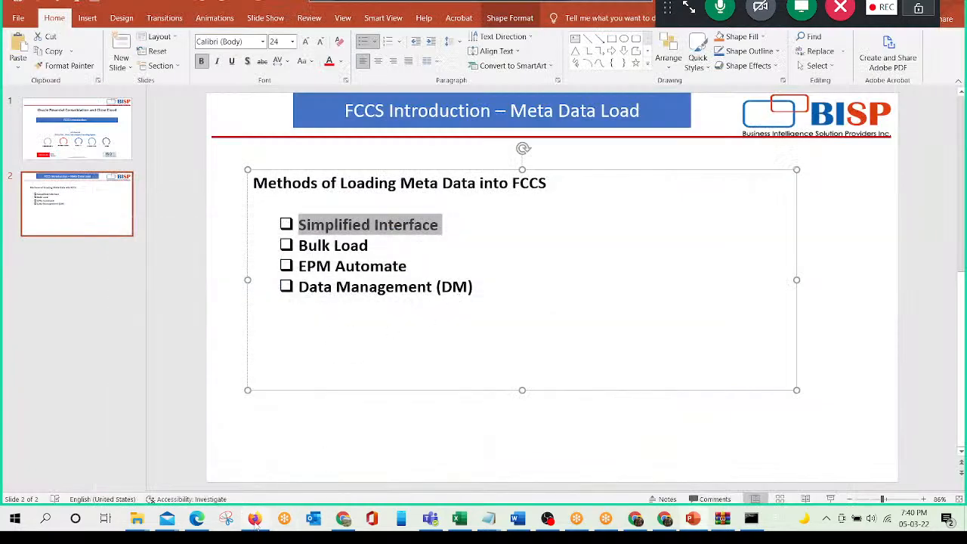
{"action": "left_click", "coordinate": [254, 520]}
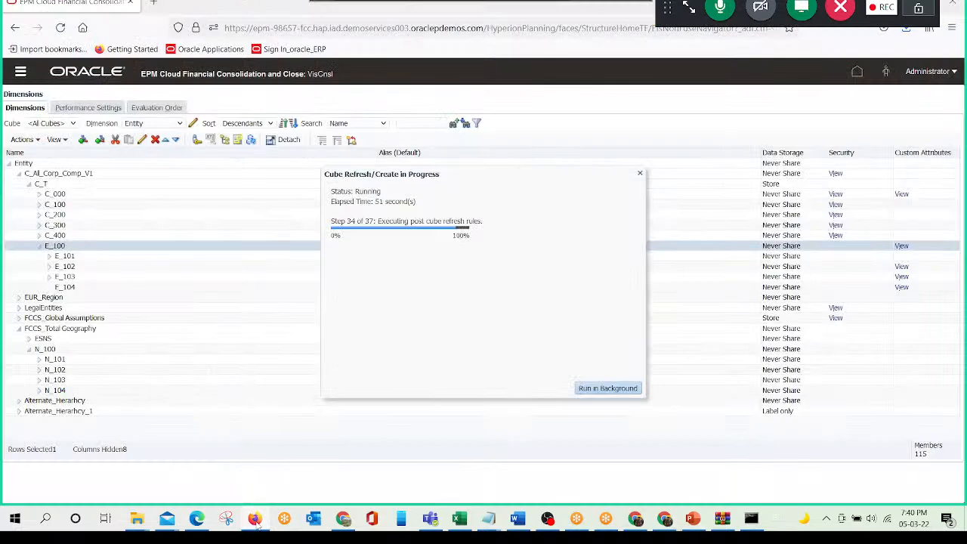
{"action": "left_click", "coordinate": [255, 521]}
{"action": "left_click", "coordinate": [255, 520]}
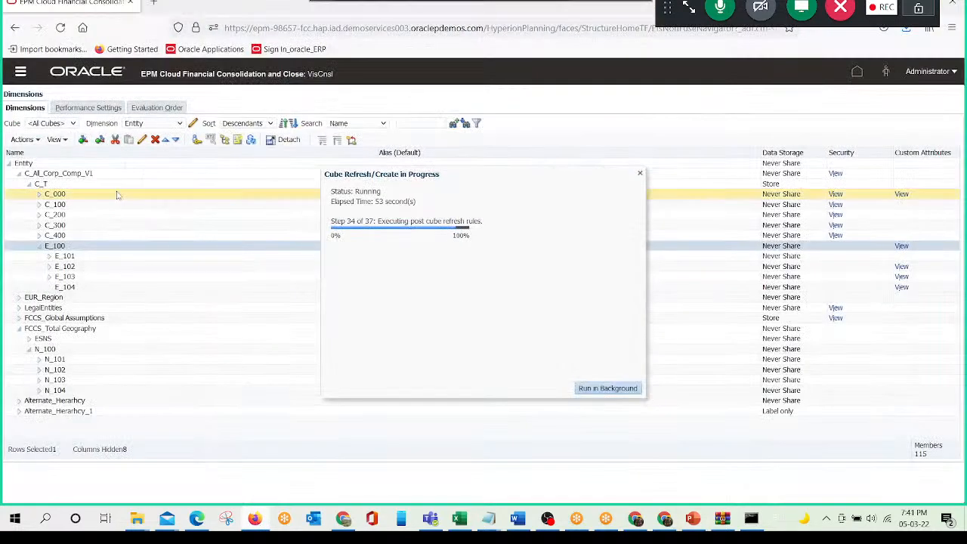
- Open Data Management in its own window and show its Setup tasks
{"action": "left_click", "coordinate": [19, 76]}
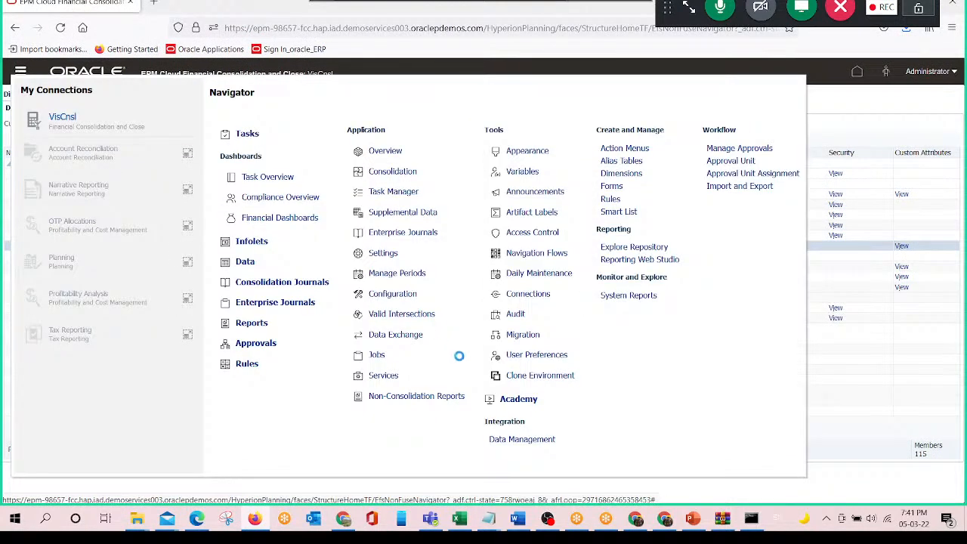
{"action": "left_click", "coordinate": [519, 440]}
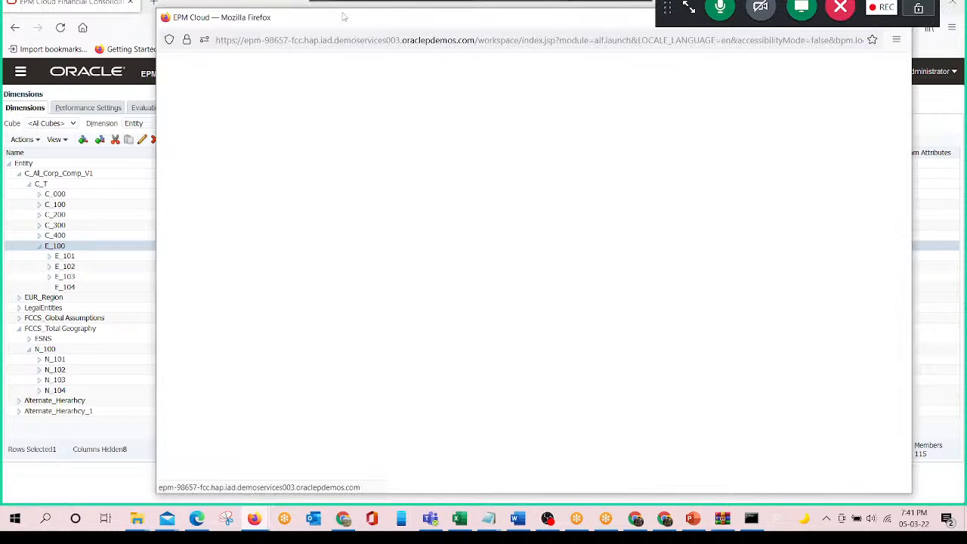
{"action": "left_click_drag", "start_coordinate": [343, 18], "coordinate": [315, 22]}
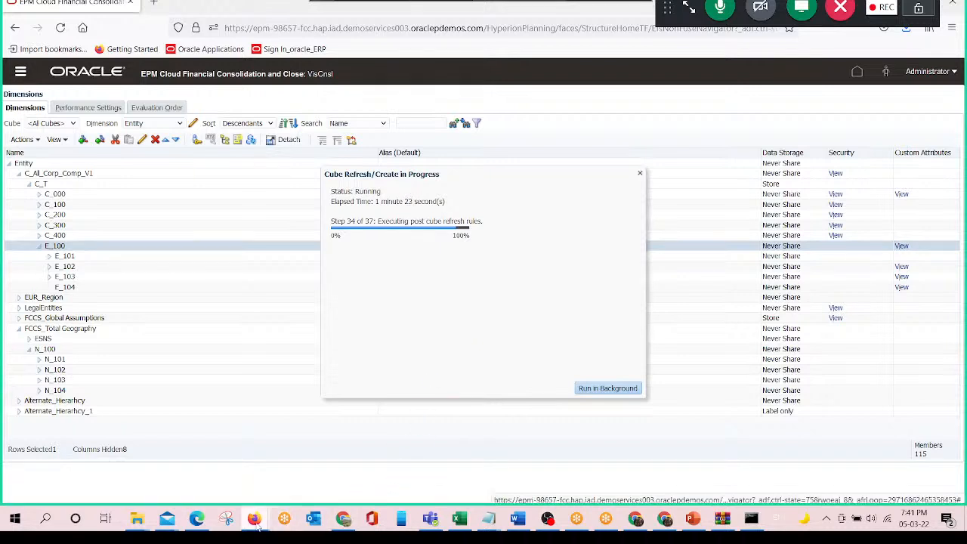
{"action": "mouse_move", "coordinate": [255, 523]}
{"action": "left_click", "coordinate": [291, 487]}
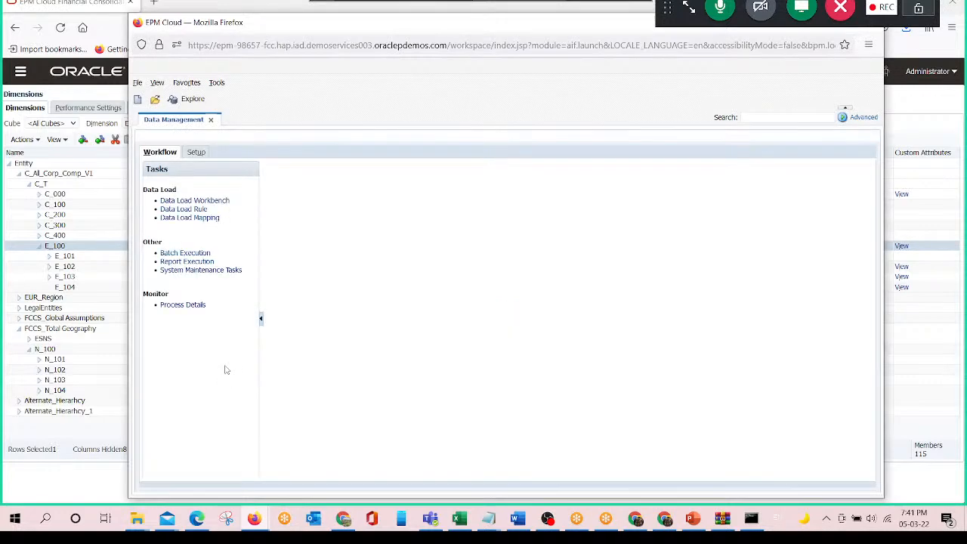
{"action": "left_click", "coordinate": [196, 152]}
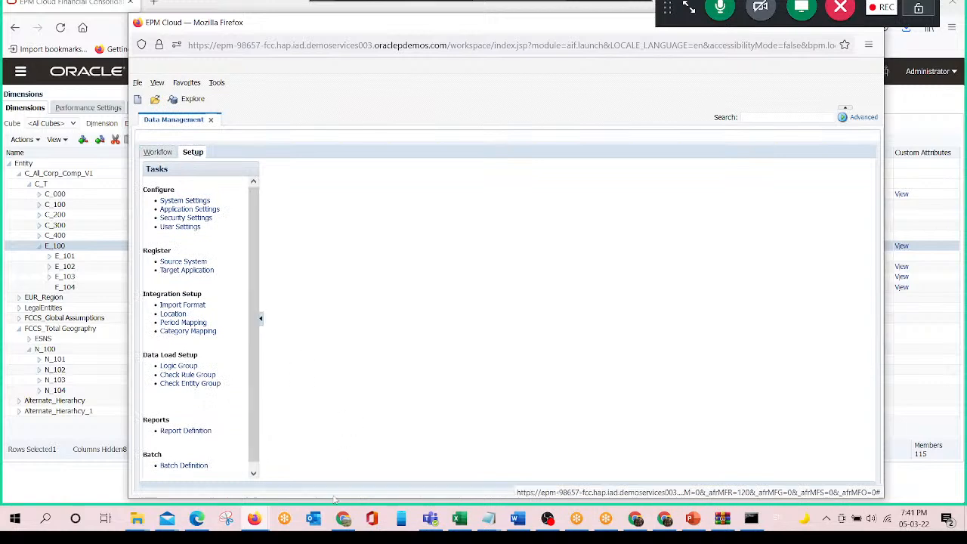
- Open the Account_Meta_Upload_DM file from the Class_Purpose folder and bring its Excel workbook to the front
{"action": "mouse_move", "coordinate": [137, 518]}
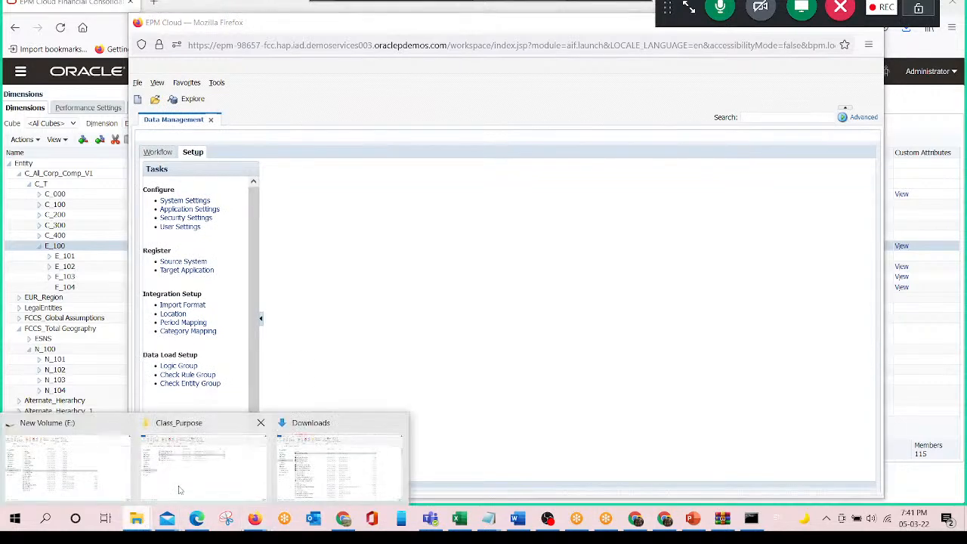
{"action": "left_click", "coordinate": [180, 489]}
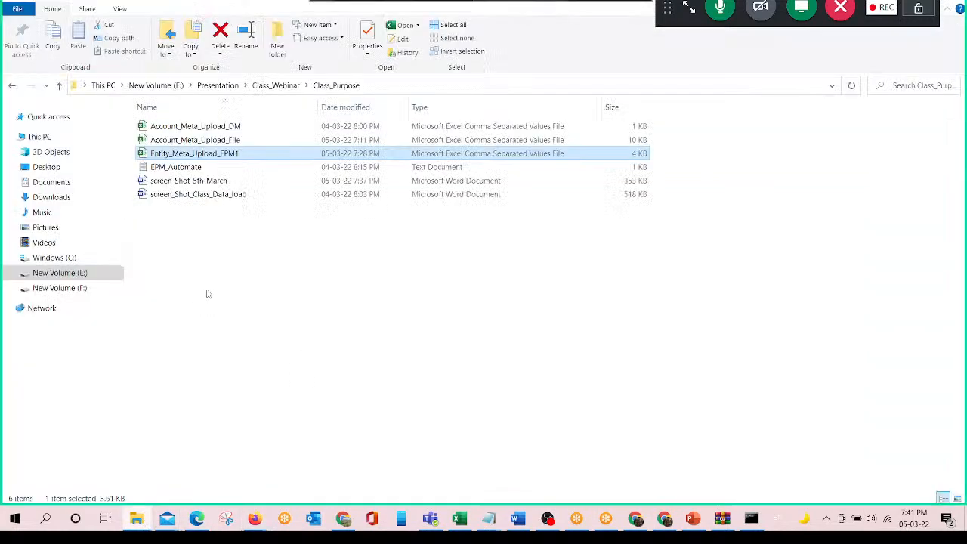
{"action": "left_click", "coordinate": [231, 142]}
{"action": "double_click", "coordinate": [232, 129]}
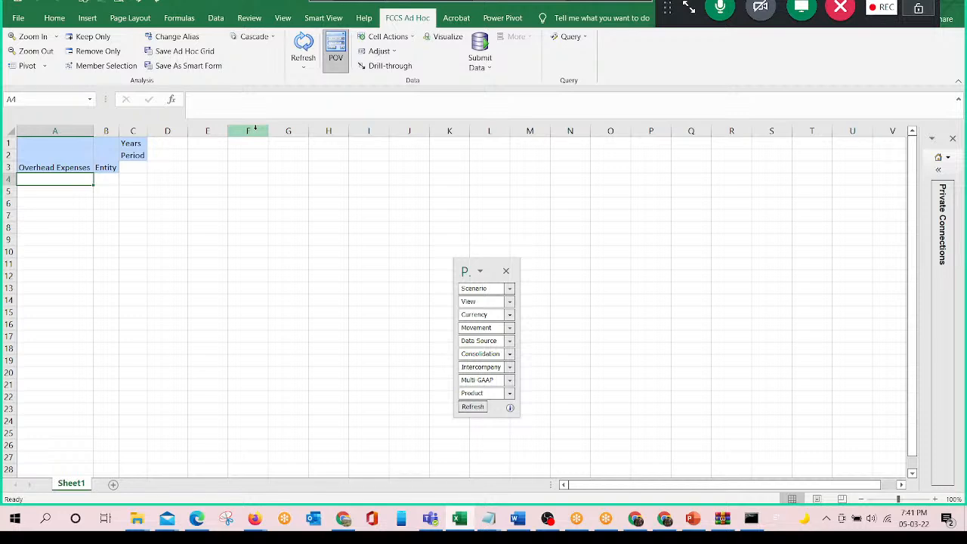
{"action": "left_click", "coordinate": [471, 523]}
{"action": "left_click", "coordinate": [473, 524]}
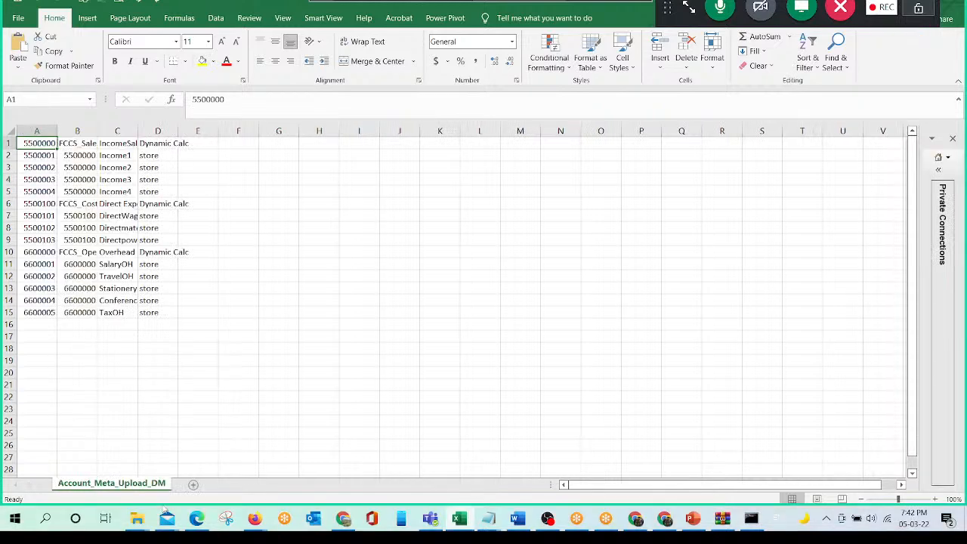
{"action": "mouse_move", "coordinate": [137, 517]}
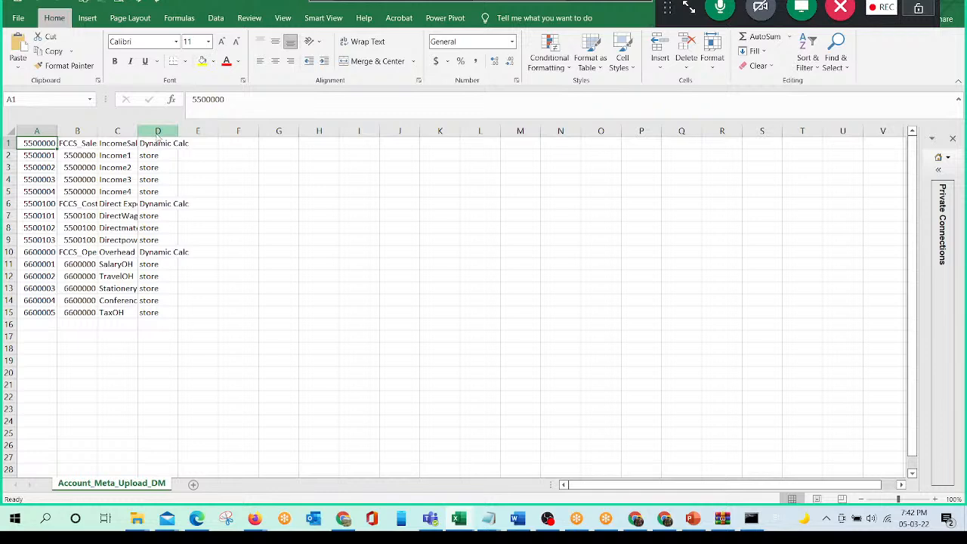
- Insert a blank row above the first row of account data
{"action": "key", "text": "alt+h"}
{"action": "key", "text": "i"}
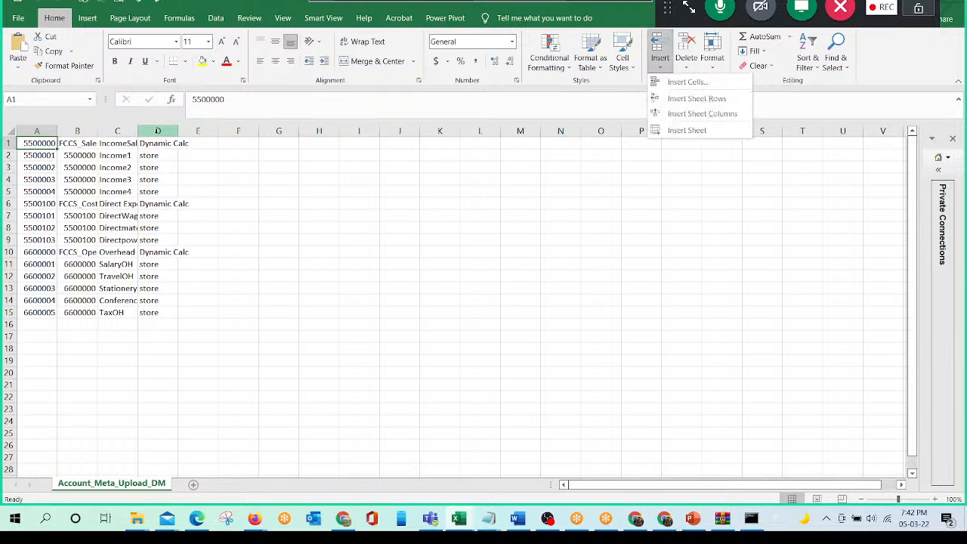
{"action": "key", "text": "Escape"}
{"action": "key", "text": "alt+h"}
{"action": "type", "text": "ir"}
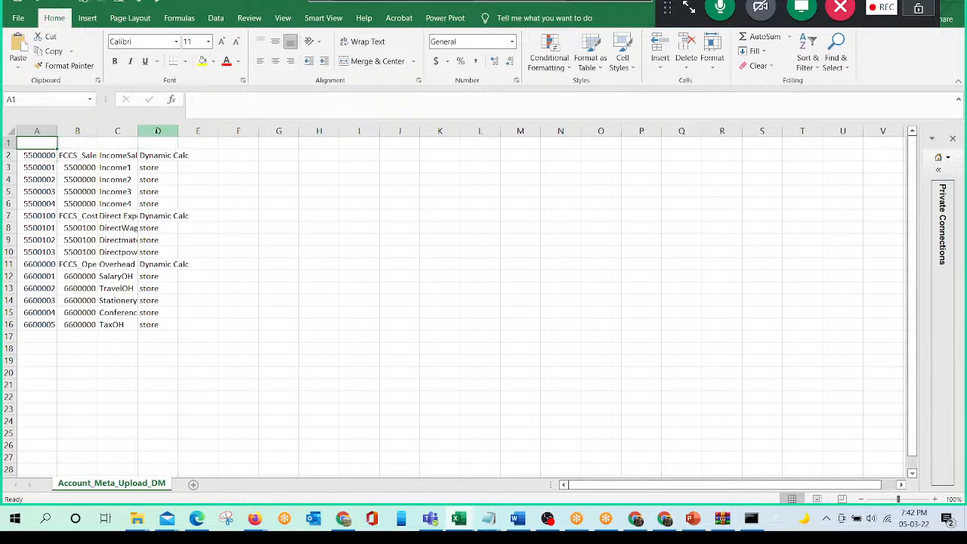
{"action": "type", "text": "A"}
{"action": "type", "text": "ccount"}
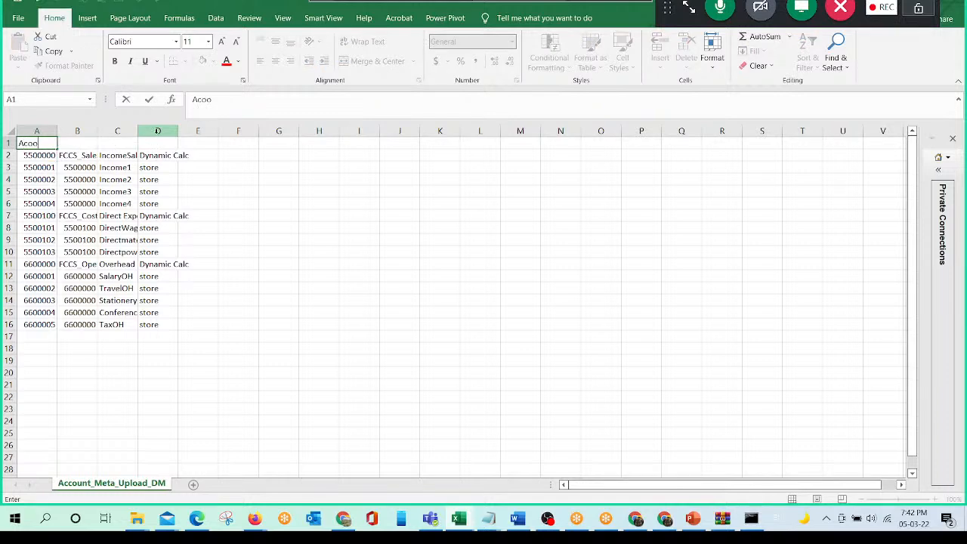
- Enter the headers Account, Parent and Alias:Default in cells A1 to C1
{"action": "key", "text": "Tab"}
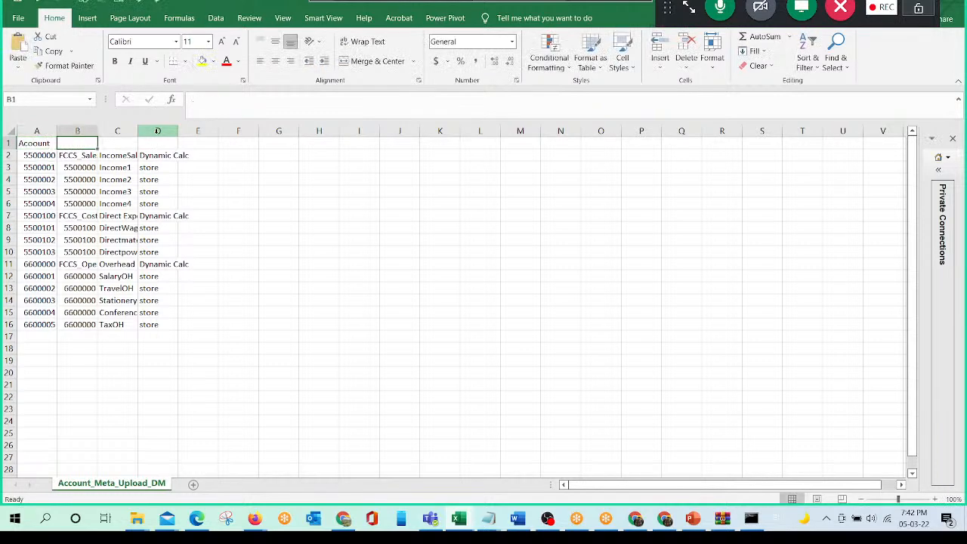
{"action": "type", "text": "Parent"}
{"action": "key", "text": "Return"}
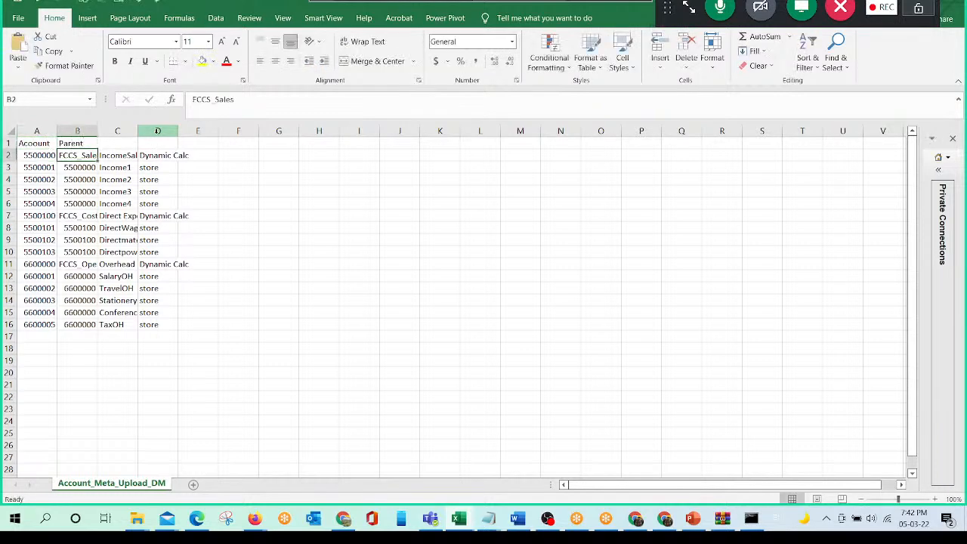
{"action": "key", "text": "Up"}
{"action": "key", "text": "Right"}
{"action": "type", "text": "A"}
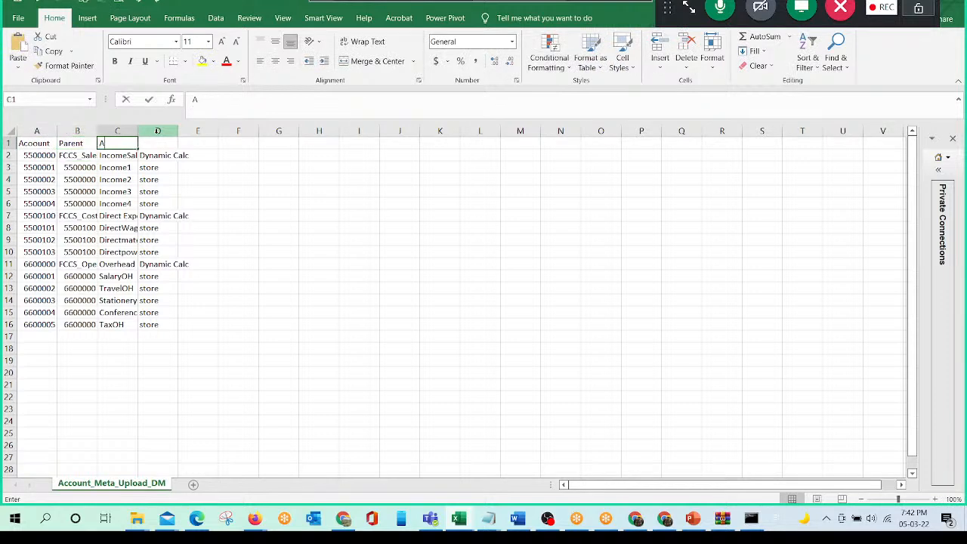
{"action": "type", "text": "lias:"}
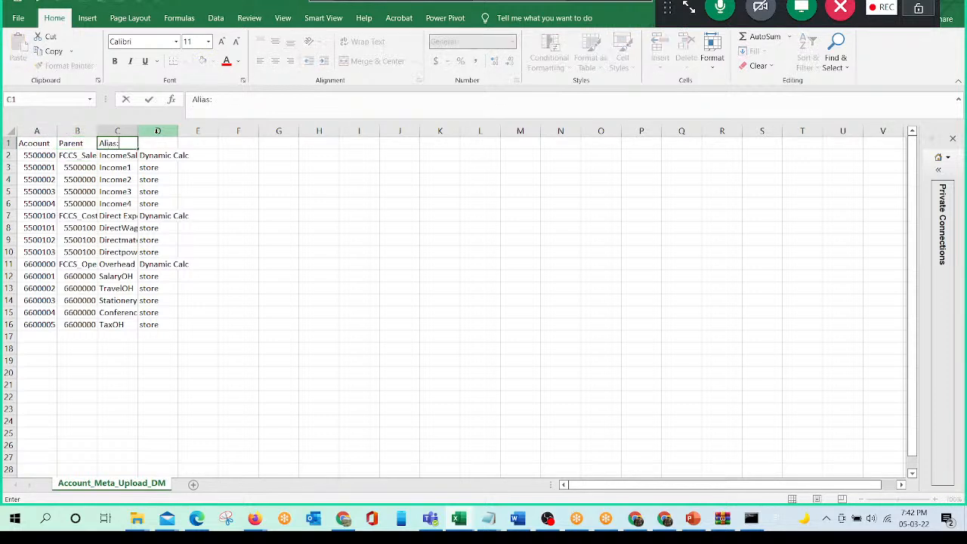
{"action": "type", "text": "Default"}
{"action": "key", "text": "Return"}
- Enter the header Data Storage in D1 and save the workbook, keeping the CSV format
{"action": "key", "text": "Up"}
{"action": "key", "text": "Right"}
{"action": "type", "text": "Data Store"}
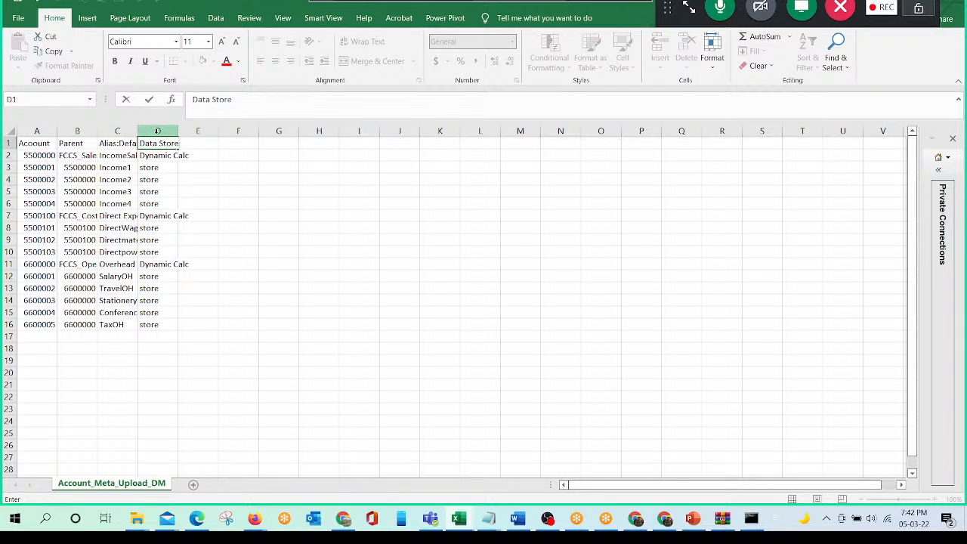
{"action": "type", "text": "age"}
{"action": "key", "text": "Return"}
{"action": "key", "text": "Up"}
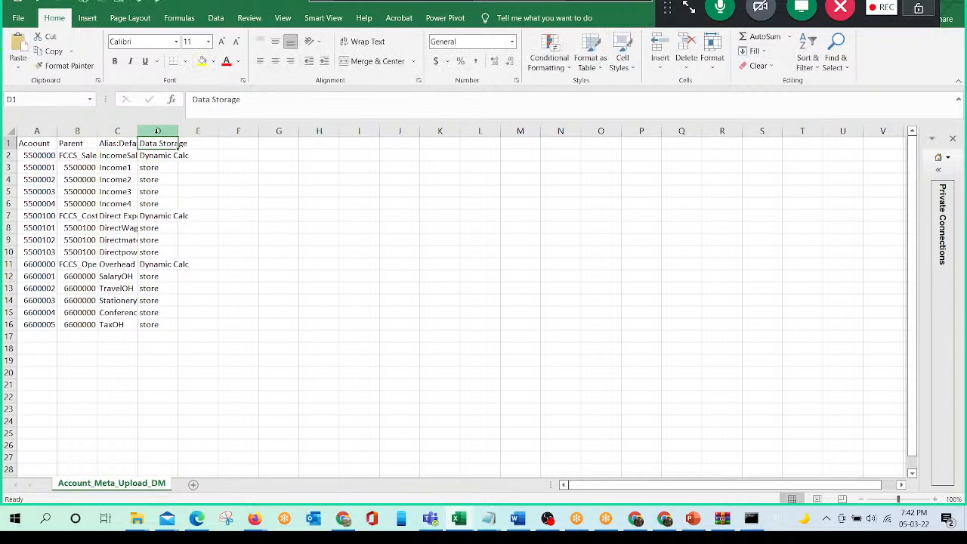
{"action": "key", "text": "ctrl+s"}
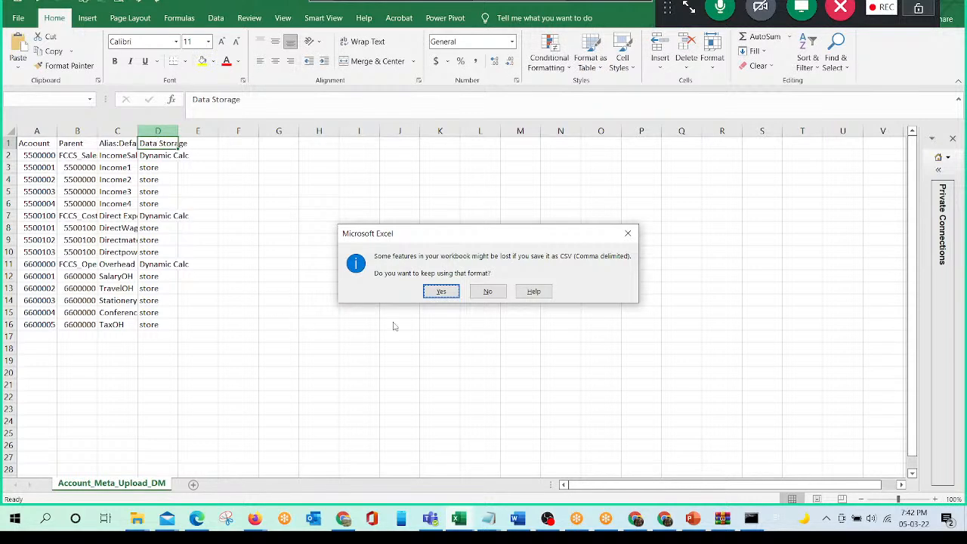
{"action": "left_click", "coordinate": [440, 291]}
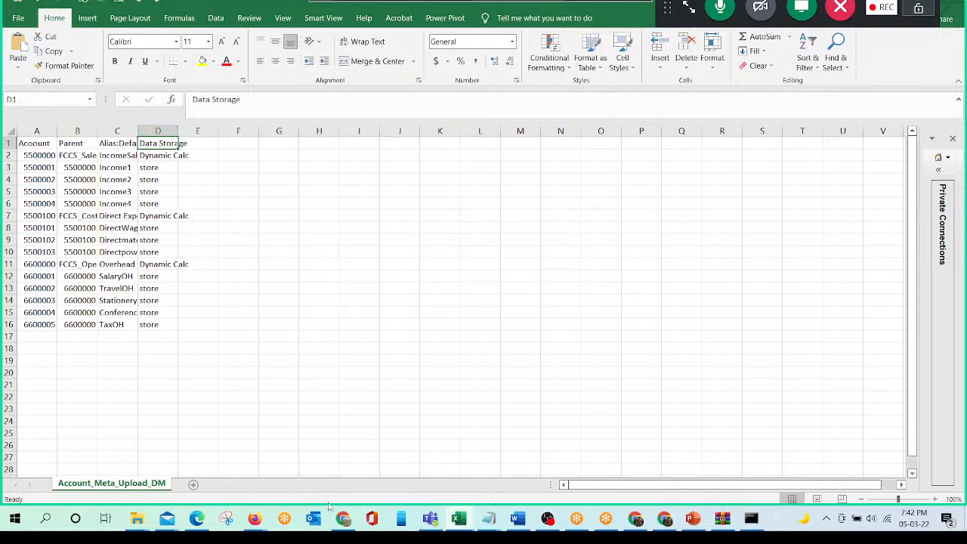
- Switch to the Entity dimension in the browser, finish the cube refresh, and select E_104
{"action": "mouse_move", "coordinate": [428, 531]}
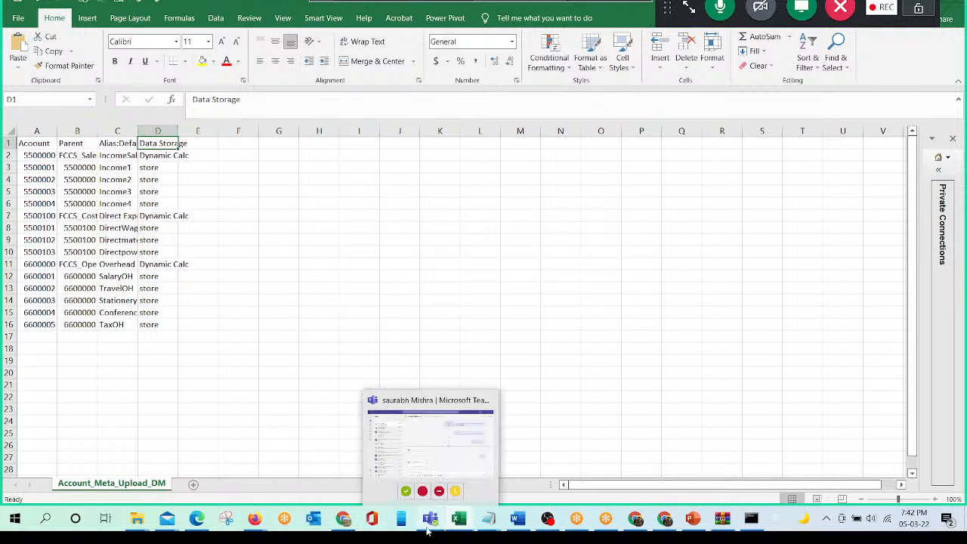
{"action": "mouse_move", "coordinate": [341, 531]}
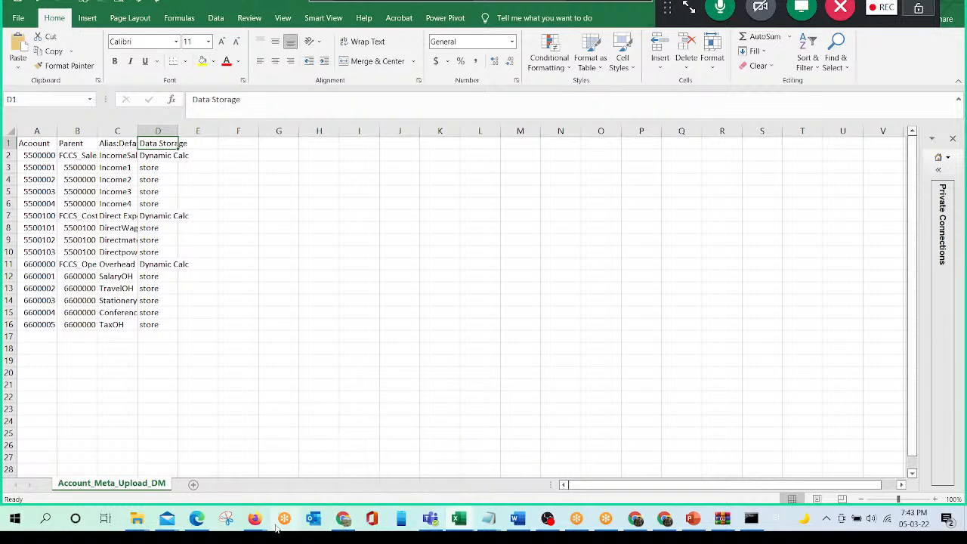
{"action": "mouse_move", "coordinate": [254, 522]}
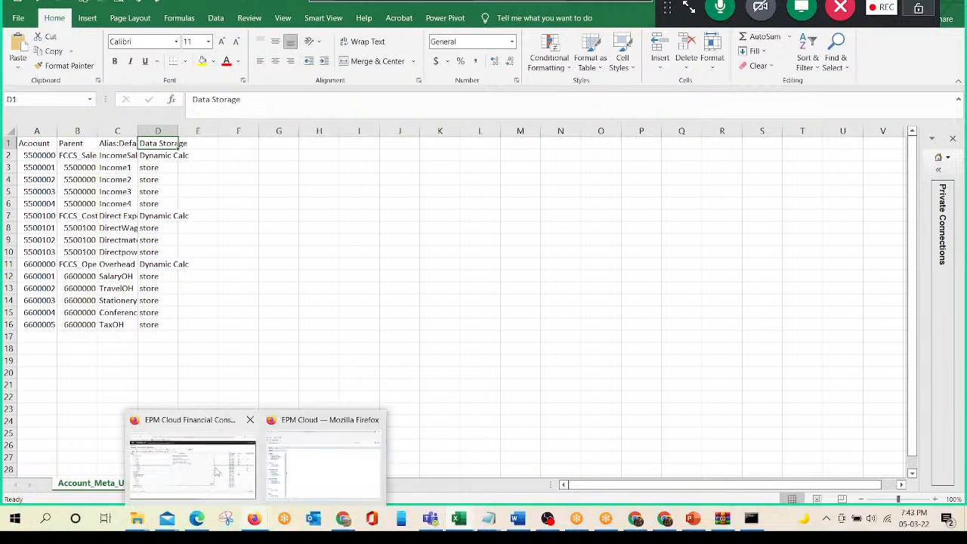
{"action": "left_click", "coordinate": [217, 473]}
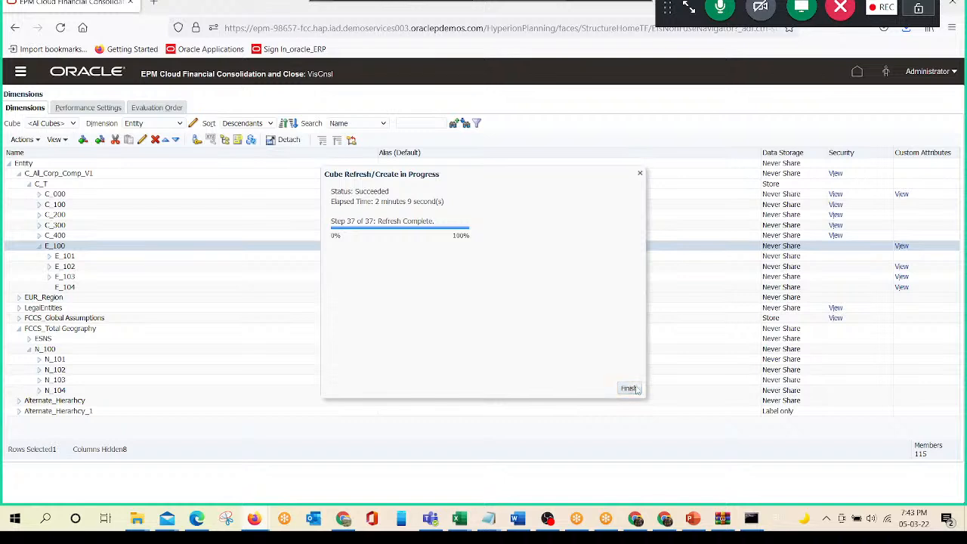
{"action": "left_click", "coordinate": [629, 388]}
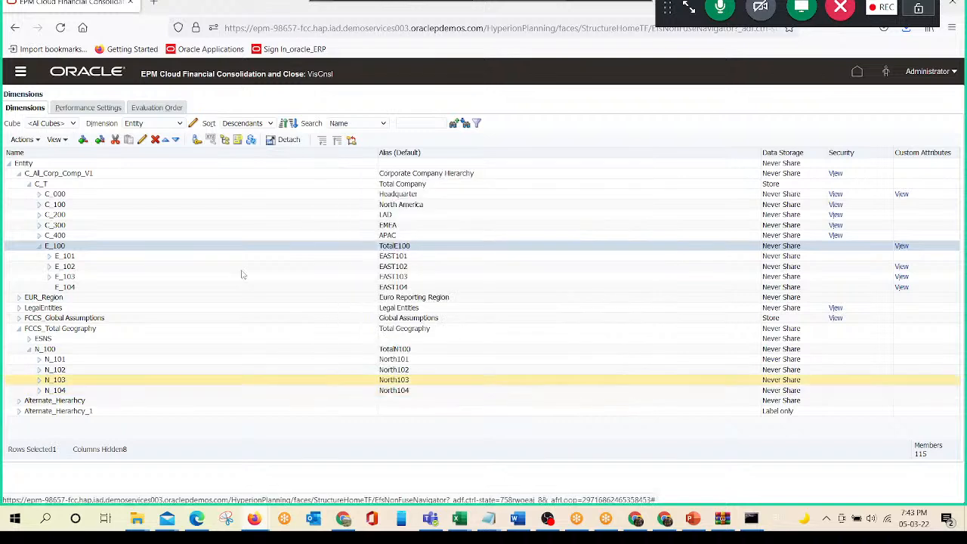
{"action": "left_click", "coordinate": [85, 291]}
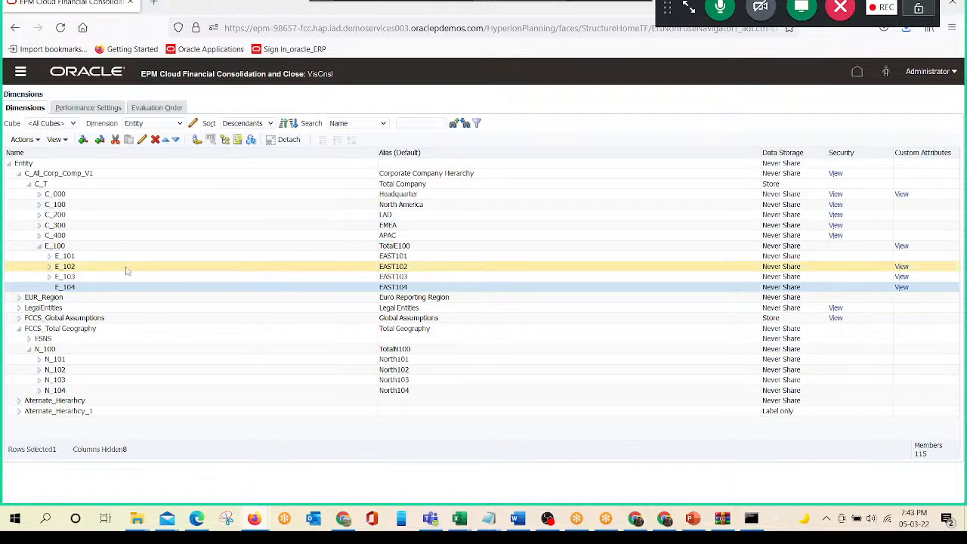
- Switch to the Data Management window and open the Source System setup
{"action": "mouse_move", "coordinate": [255, 517]}
{"action": "left_click", "coordinate": [317, 453]}
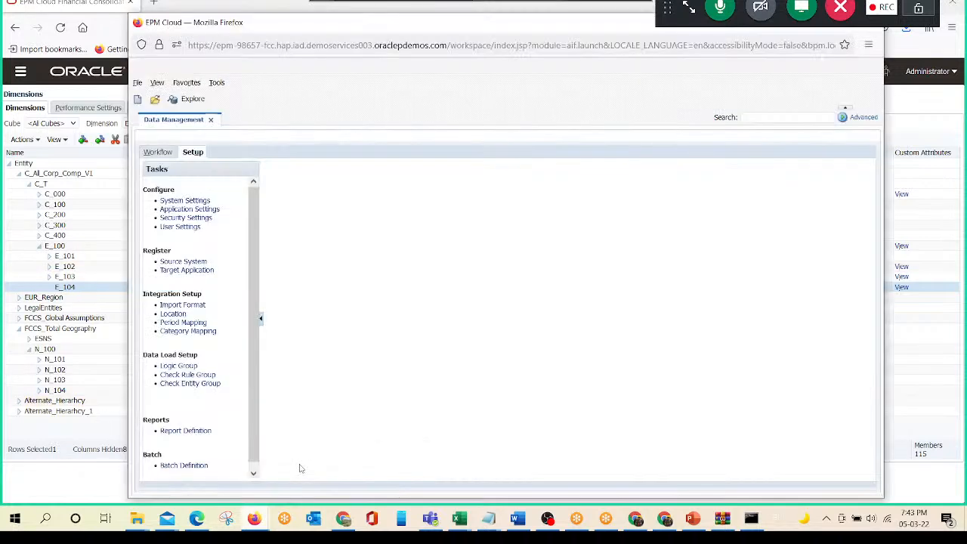
{"action": "left_click", "coordinate": [191, 262]}
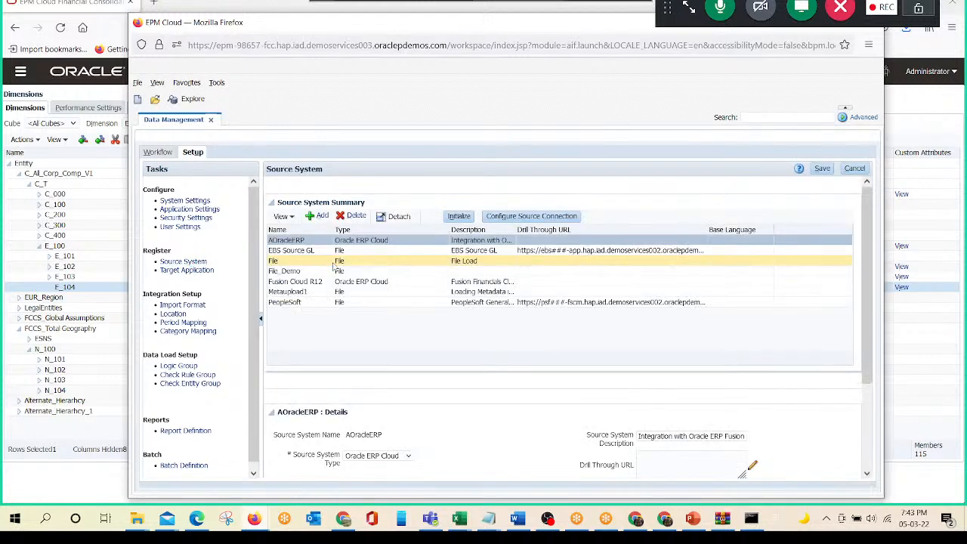
- Add a source system and name it AViscnsl
{"action": "left_click_drag", "start_coordinate": [355, 22], "coordinate": [377, 60]}
{"action": "left_click", "coordinate": [315, 251]}
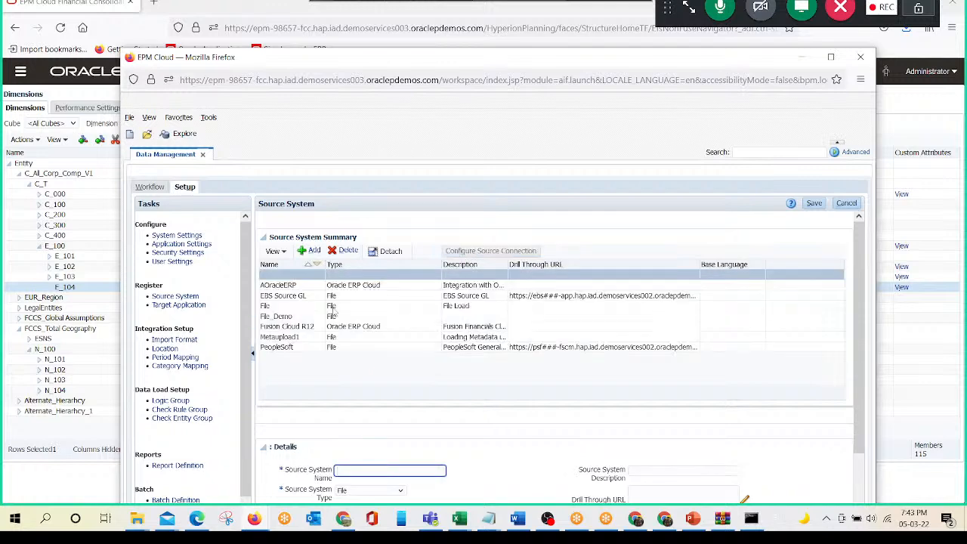
{"action": "scroll", "coordinate": [354, 348], "scroll_direction": "down", "scroll_amount": 1}
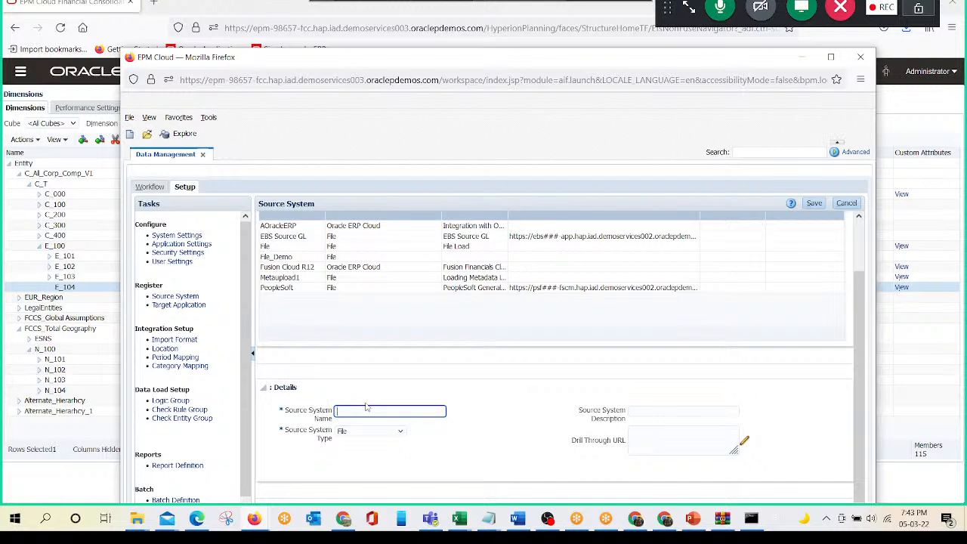
{"action": "type", "text": "AV"}
{"action": "key", "text": "BackSpace"}
{"action": "key", "text": "BackSpace"}
{"action": "type", "text": "AVision"}
{"action": "key", "text": "Tab"}
{"action": "key", "text": "Tab"}
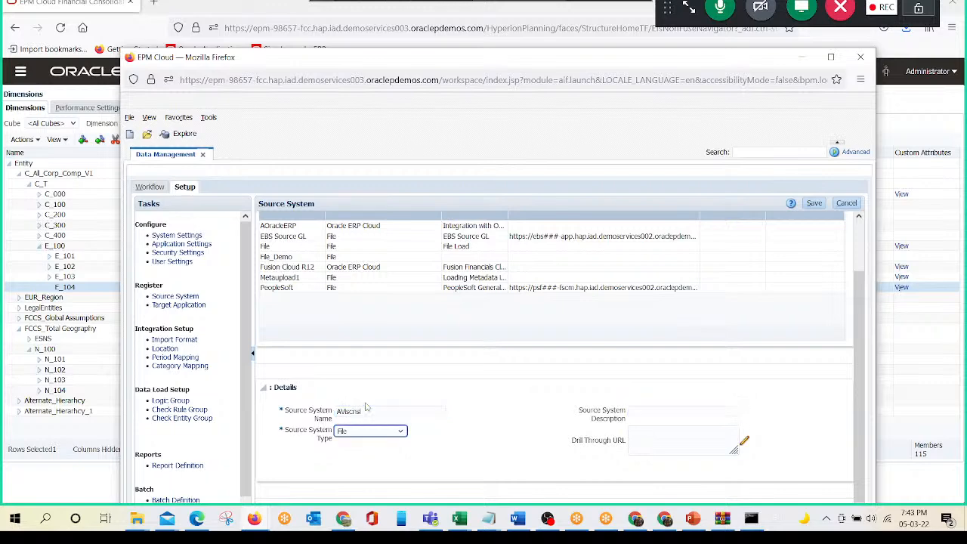
- Choose File as the source system type and save the new source system
{"action": "left_click", "coordinate": [400, 431]}
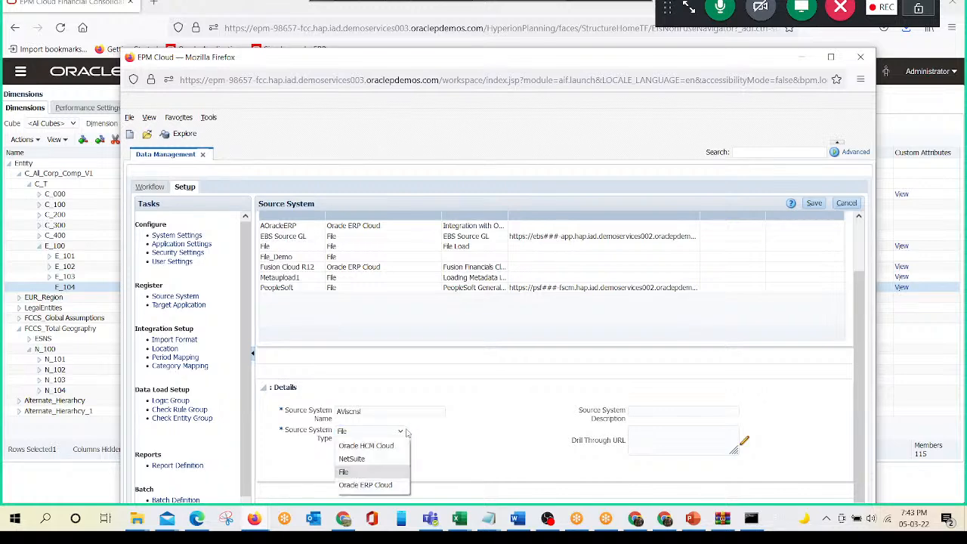
{"action": "left_click", "coordinate": [373, 474]}
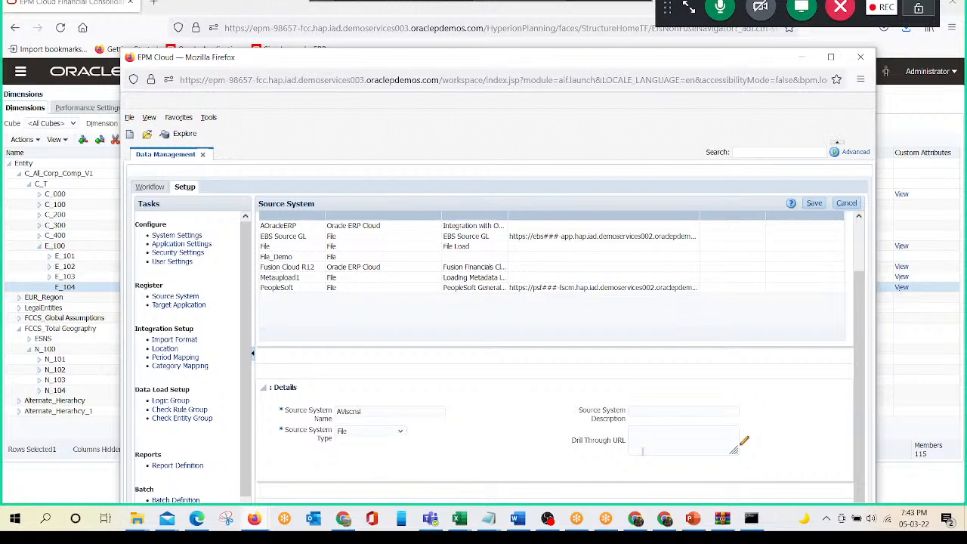
{"action": "left_click", "coordinate": [814, 204]}
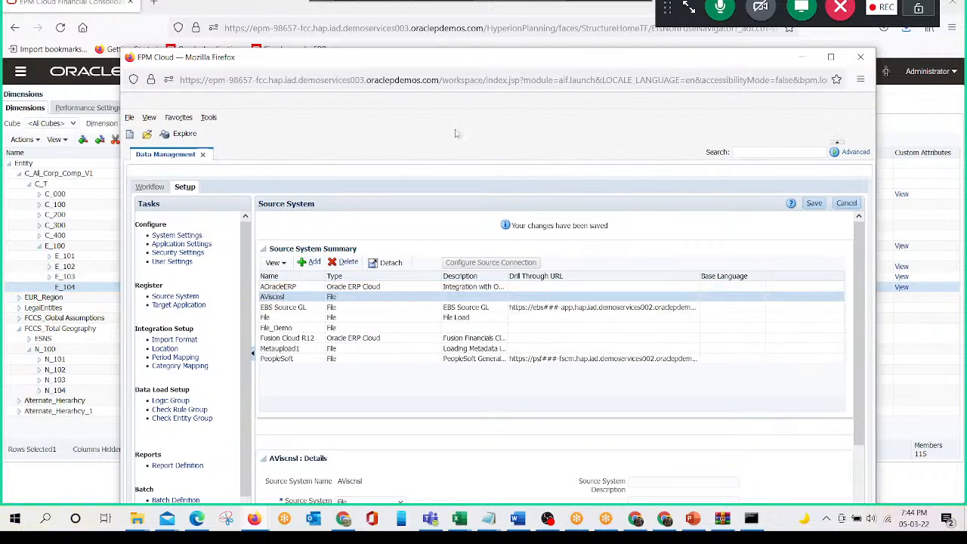
- Check the application name in the Financial Consolidation and Close window, and return to Data Management
{"action": "left_click_drag", "start_coordinate": [453, 68], "coordinate": [496, 50]}
{"action": "left_click", "coordinate": [136, 112]}
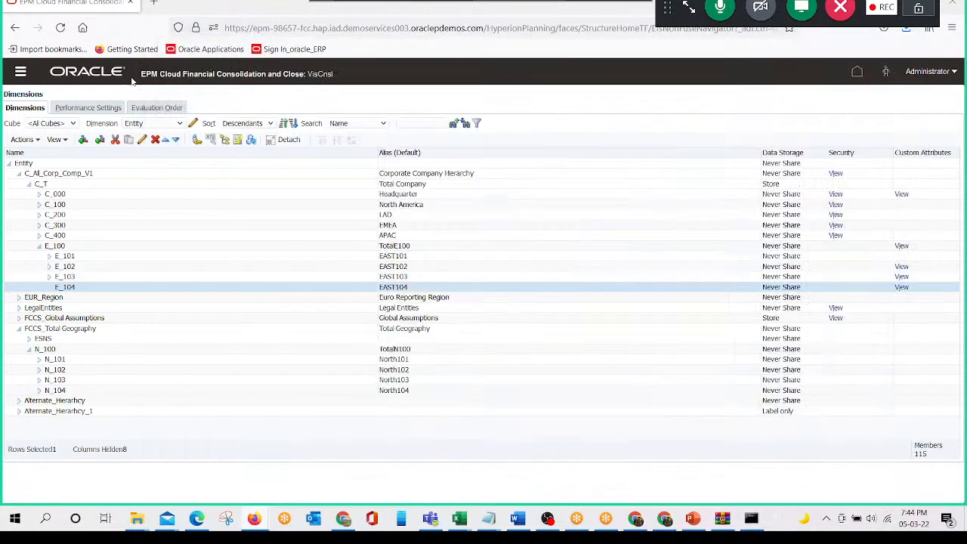
{"action": "key", "text": "alt+Tab"}
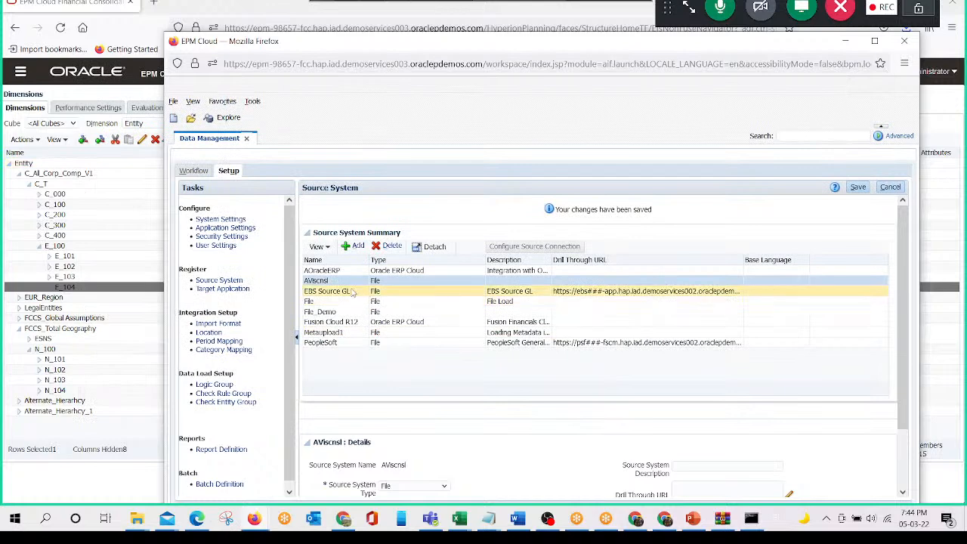
- Open the Target Application setup and review A1:D16 in the Account_Meta_Upload_DM workbook before returning to Data Management
{"action": "left_click", "coordinate": [239, 289]}
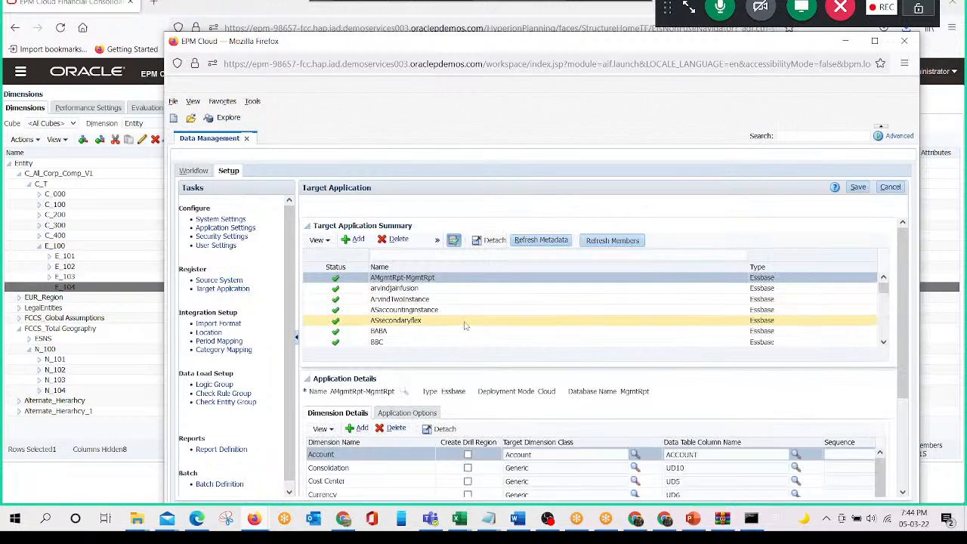
{"action": "scroll", "coordinate": [466, 328], "scroll_direction": "down", "scroll_amount": 2}
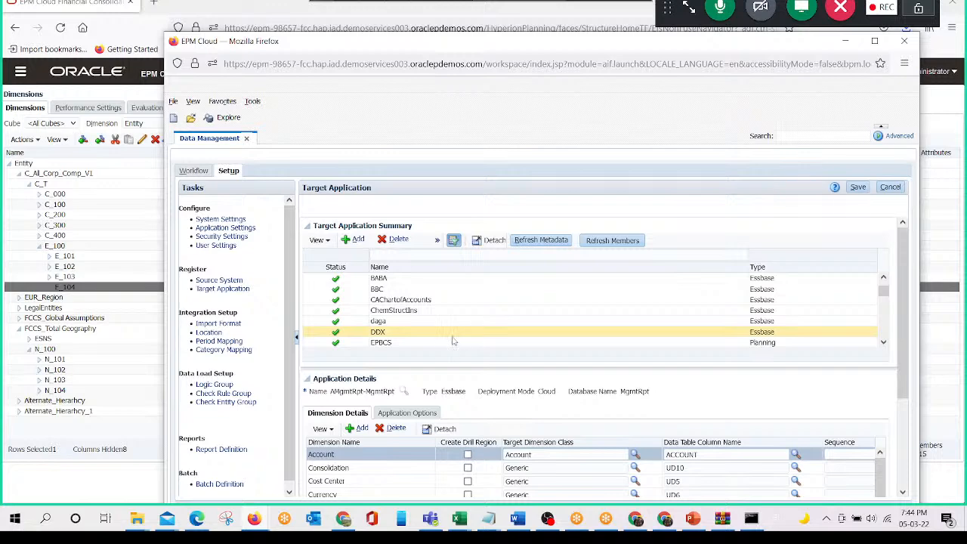
{"action": "mouse_move", "coordinate": [461, 517]}
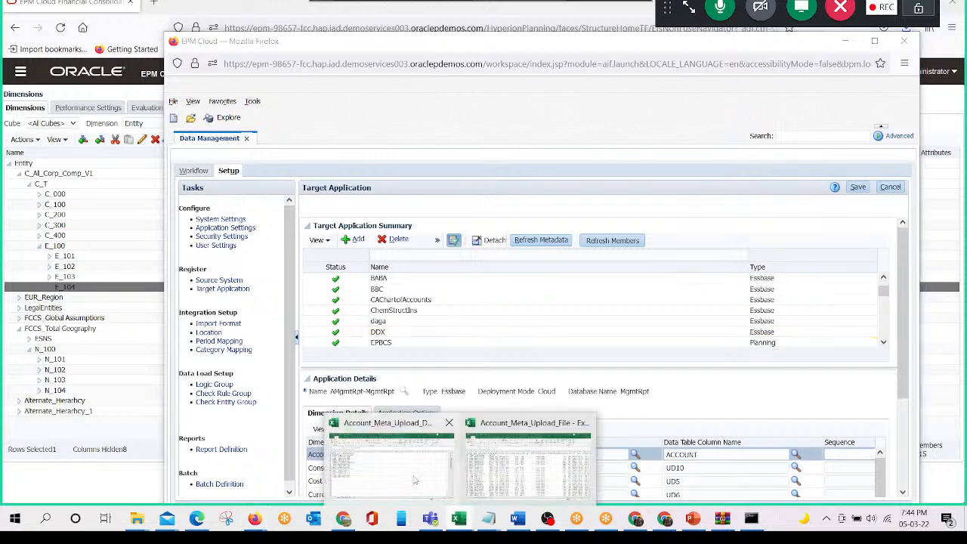
{"action": "left_click", "coordinate": [414, 481]}
{"action": "left_click_drag", "start_coordinate": [33, 145], "coordinate": [149, 326]}
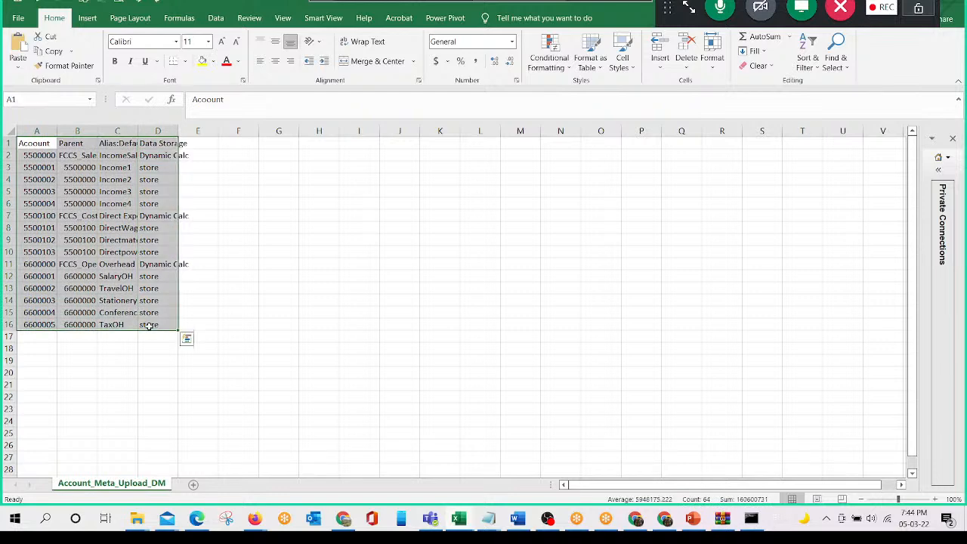
{"action": "key", "text": "alt+Tab"}
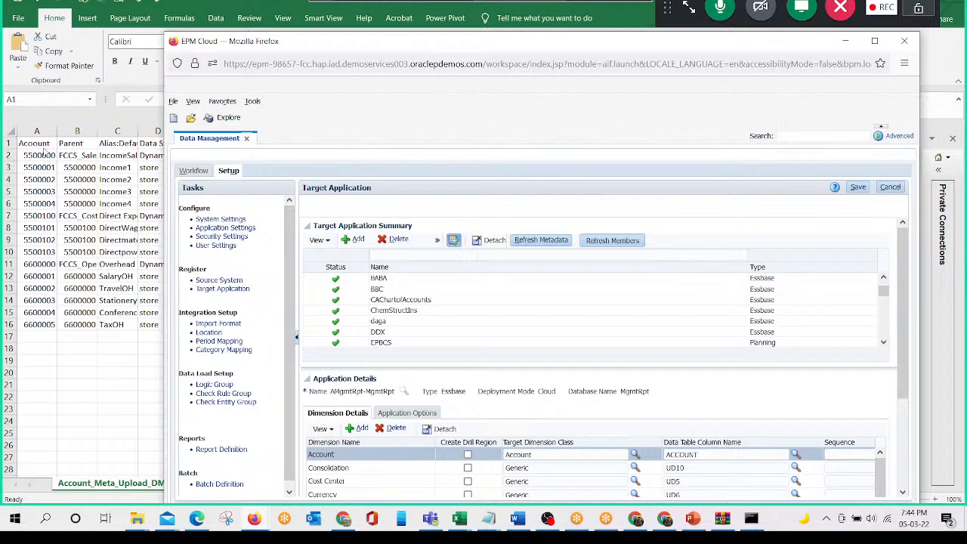
- Add Dimensions target applications for VisCnsl with the prefix Ameta_tg
{"action": "left_click", "coordinate": [358, 240]}
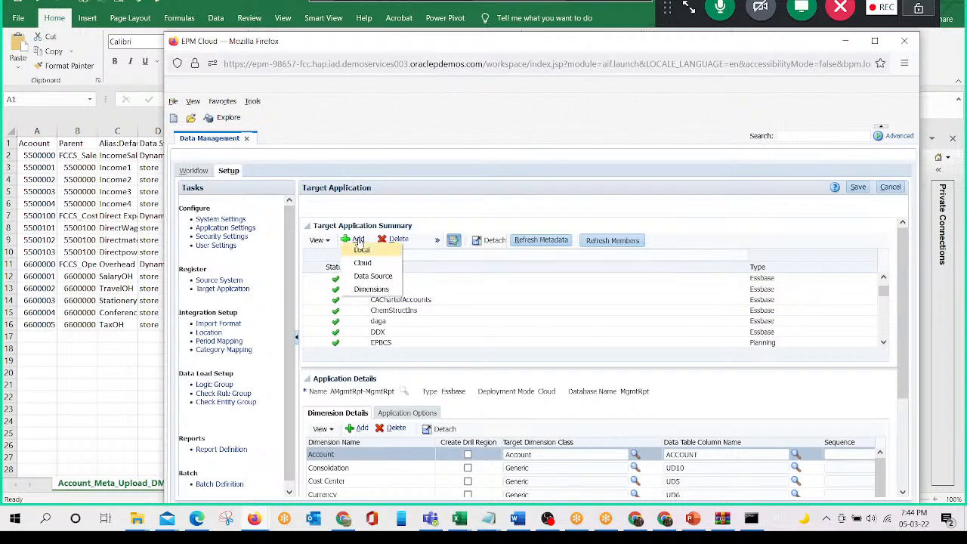
{"action": "left_click", "coordinate": [370, 290]}
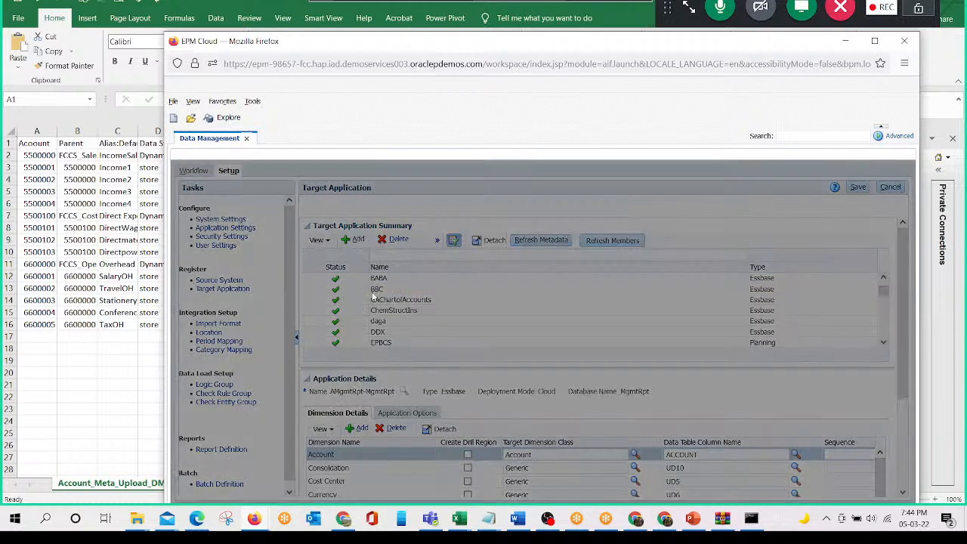
{"action": "left_click", "coordinate": [536, 341]}
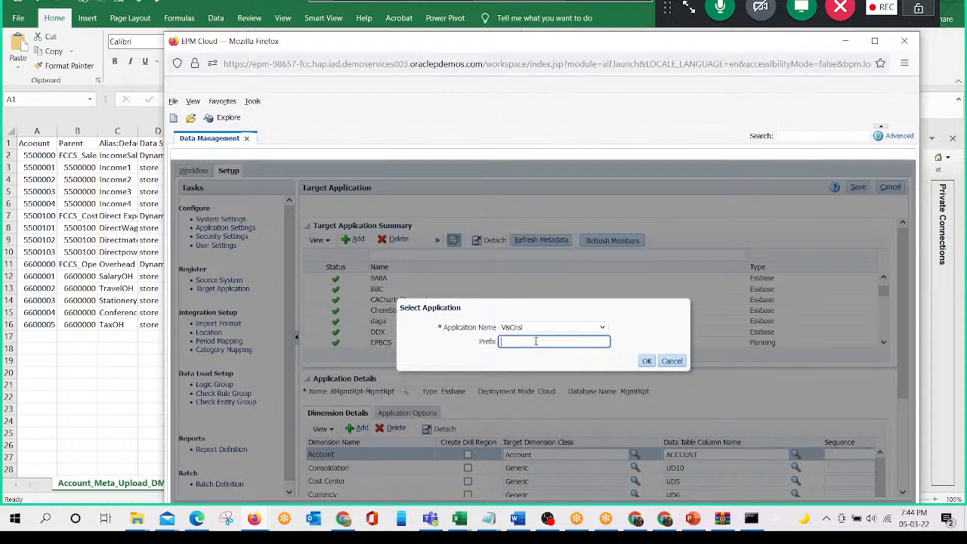
{"action": "type", "text": "AM"}
{"action": "key", "text": "BackSpace"}
{"action": "type", "text": "metadat"}
{"action": "key", "text": "BackSpace"}
{"action": "key", "text": "BackSpace"}
{"action": "key", "text": "BackSpace"}
{"action": "type", "text": "_tg"}
{"action": "left_click", "coordinate": [648, 362]}
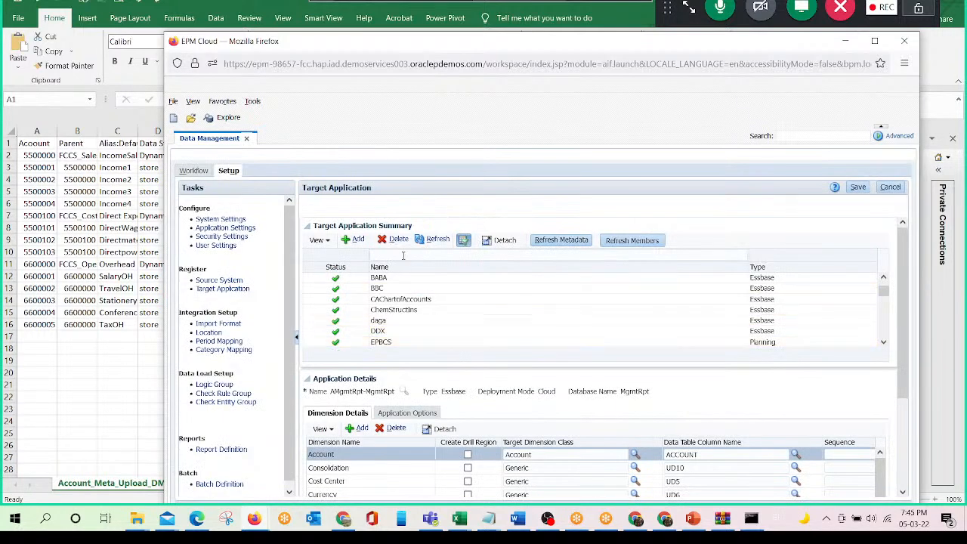
- Filter the target application list by the name Amet
{"action": "left_click", "coordinate": [402, 256]}
{"action": "type", "text": "amet"}
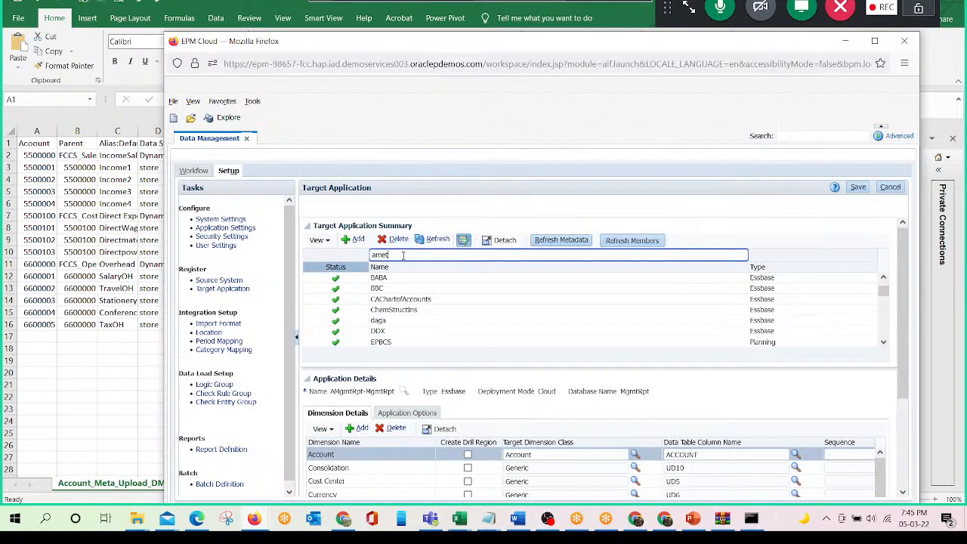
{"action": "key", "text": "Return"}
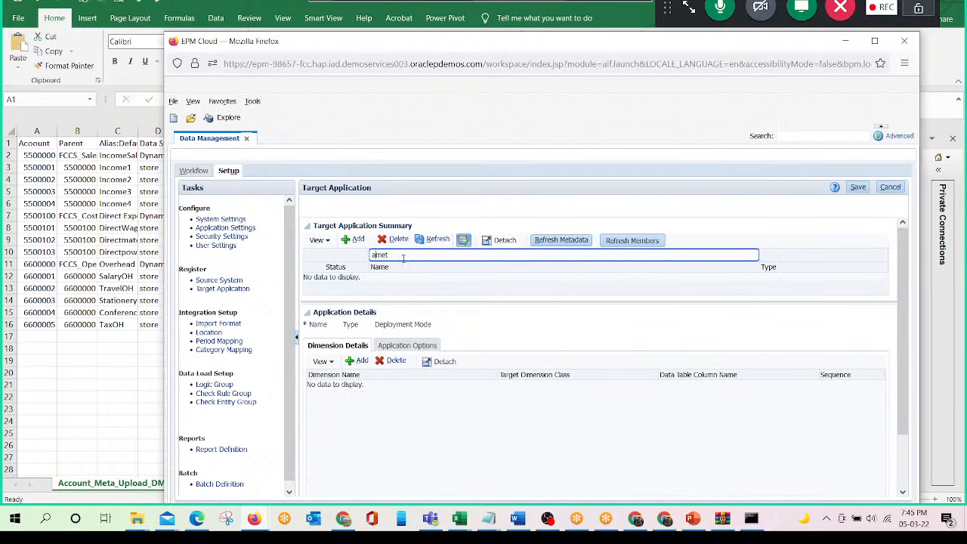
{"action": "key", "text": "BackSpace"}
{"action": "type", "text": "A"}
{"action": "key", "text": "Return"}
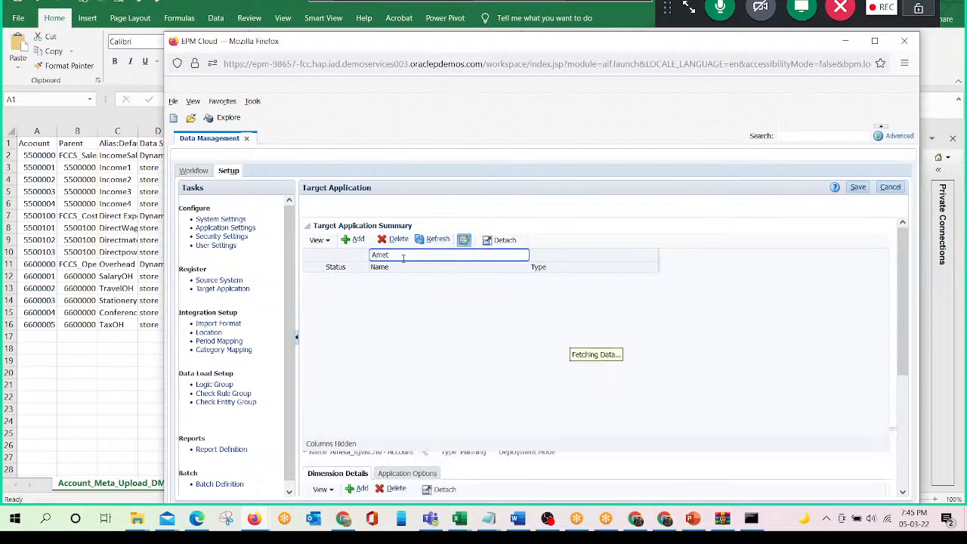
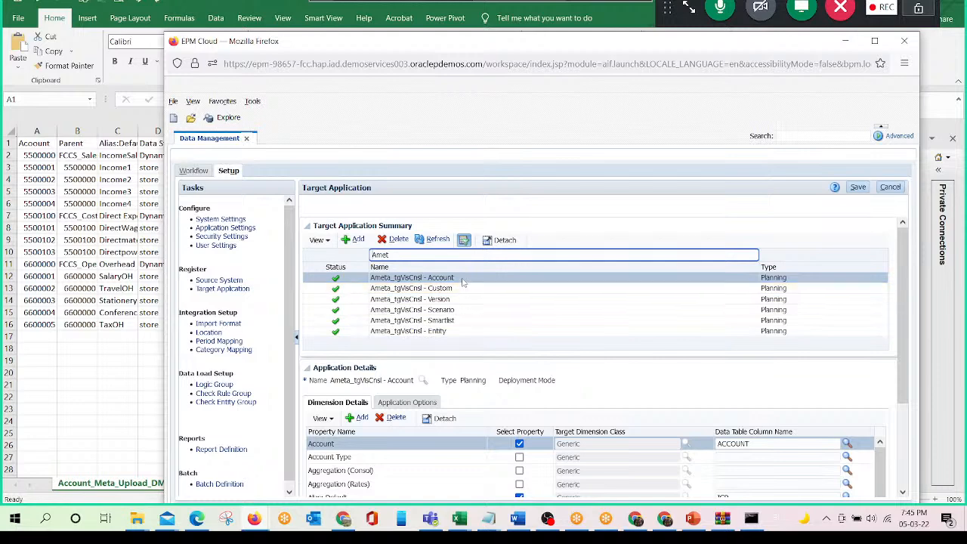
- Open the details of Ameta_tgVisCnsl - Account and compare its properties with the columns in the Account_Meta_Upload workbooks
{"action": "left_click", "coordinate": [463, 281]}
{"action": "scroll", "coordinate": [463, 281], "scroll_direction": "down", "scroll_amount": 3}
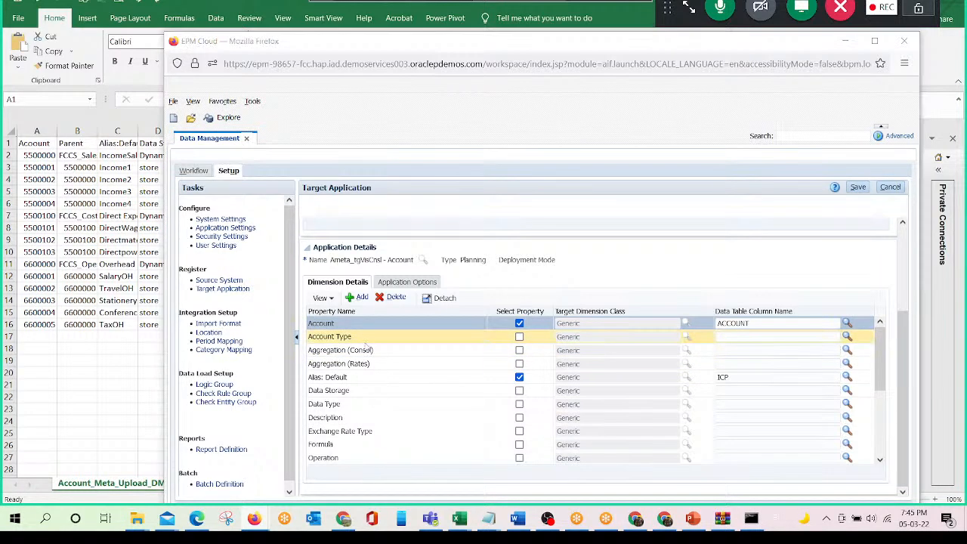
{"action": "key", "text": "alt+Tab"}
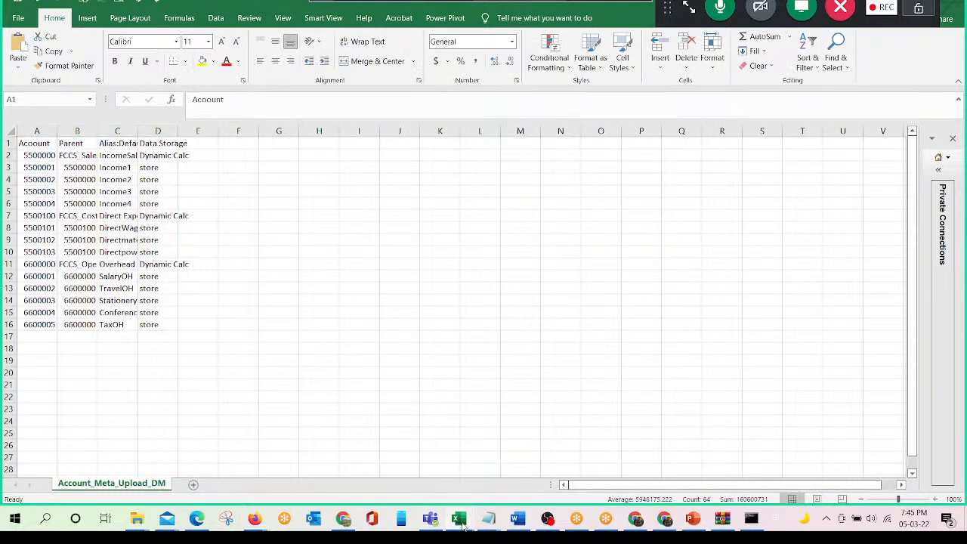
{"action": "mouse_move", "coordinate": [459, 518]}
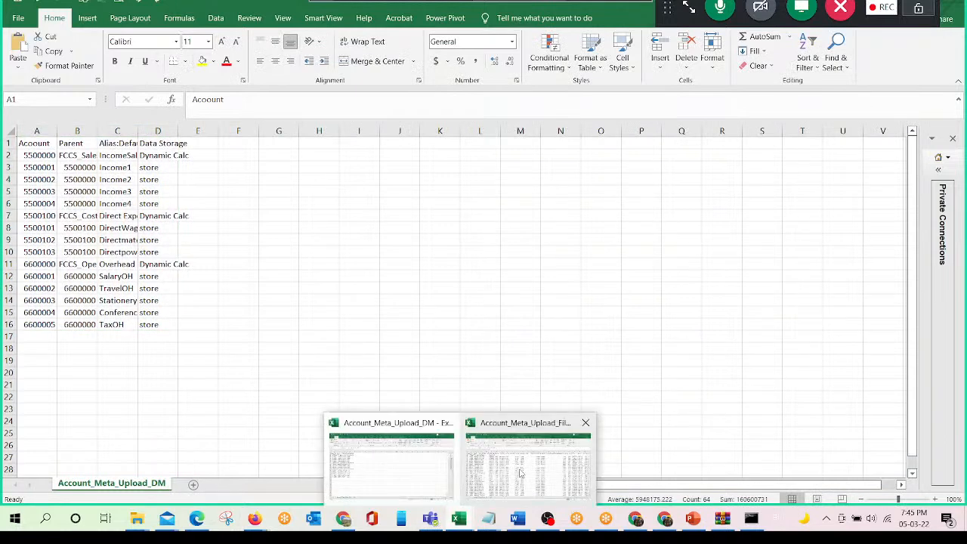
{"action": "left_click", "coordinate": [520, 474]}
{"action": "left_click_drag", "start_coordinate": [47, 143], "coordinate": [473, 143]}
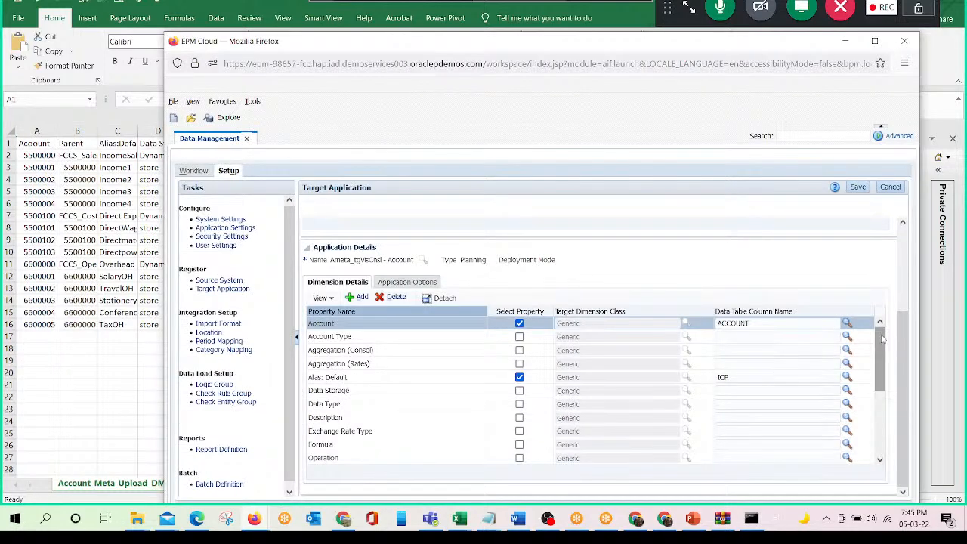
{"action": "left_click", "coordinate": [82, 254]}
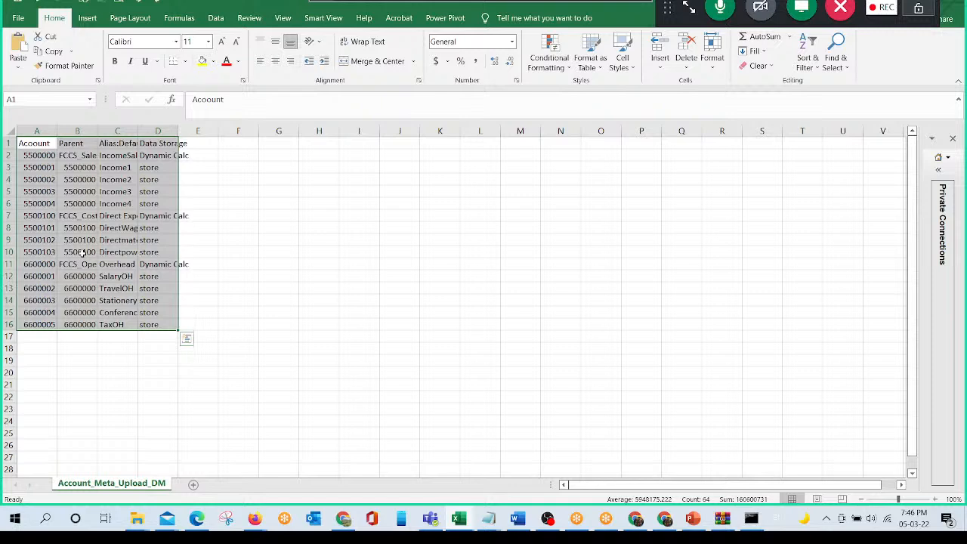
{"action": "key", "text": "alt+Tab"}
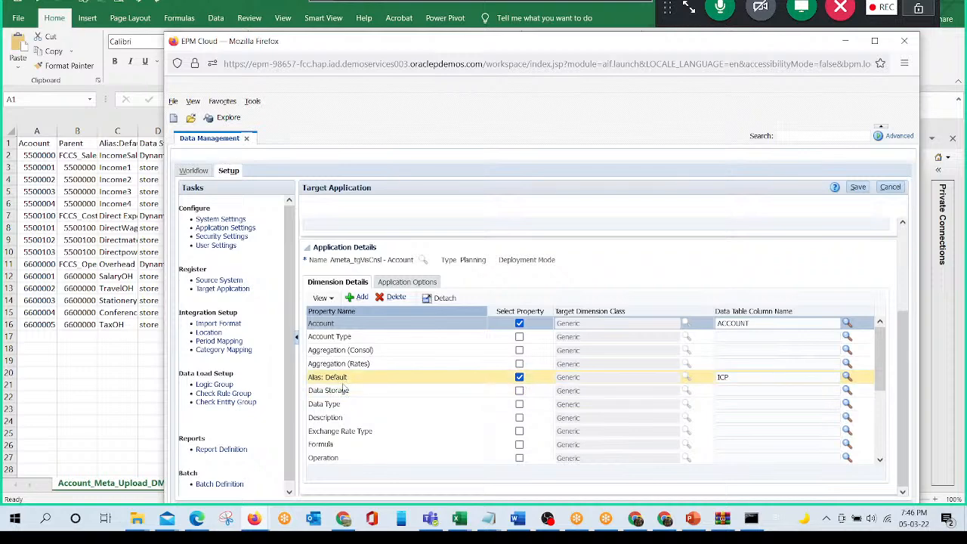
- Enable the Data Storage property for the Account target application, assign it to data table column UD1, and save
{"action": "scroll", "coordinate": [452, 427], "scroll_direction": "down", "scroll_amount": 2}
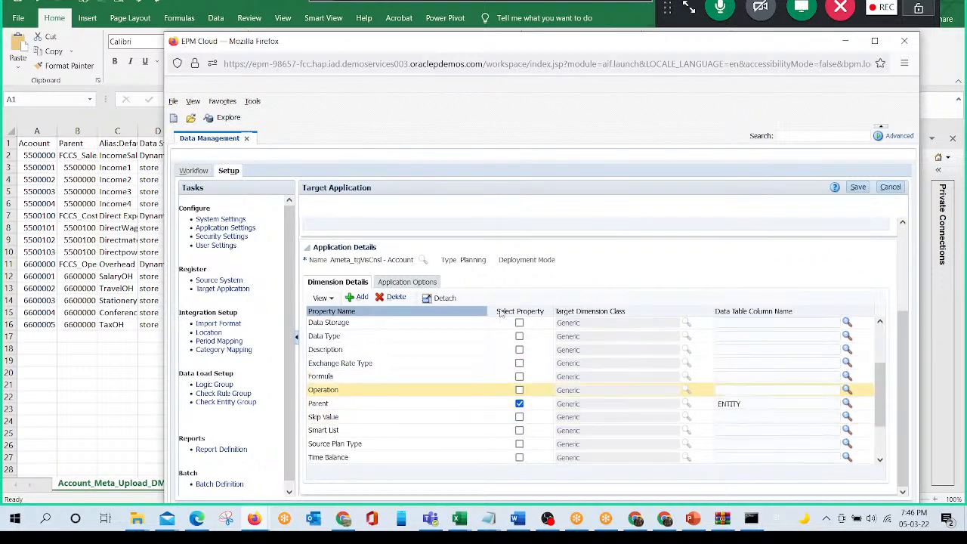
{"action": "scroll", "coordinate": [351, 376], "scroll_direction": "up", "scroll_amount": 2}
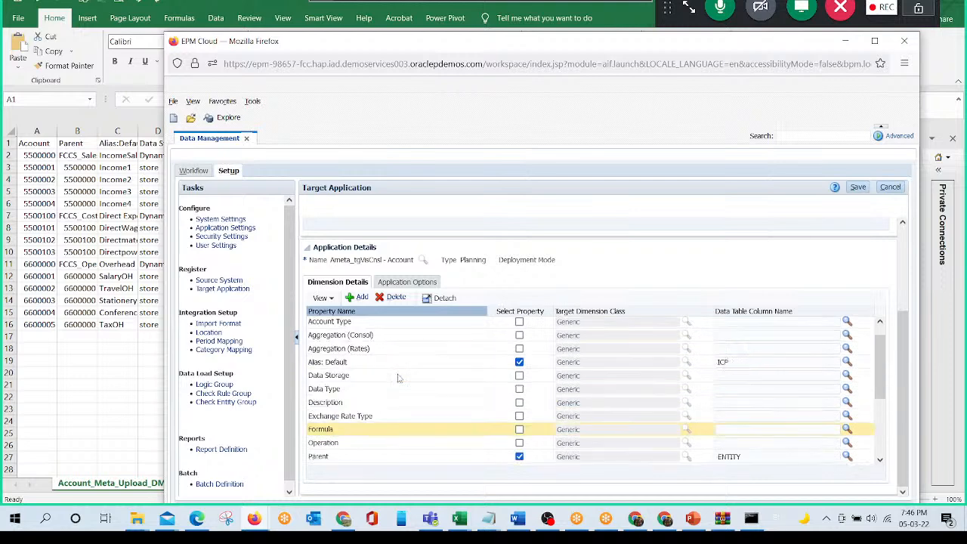
{"action": "left_click", "coordinate": [519, 376]}
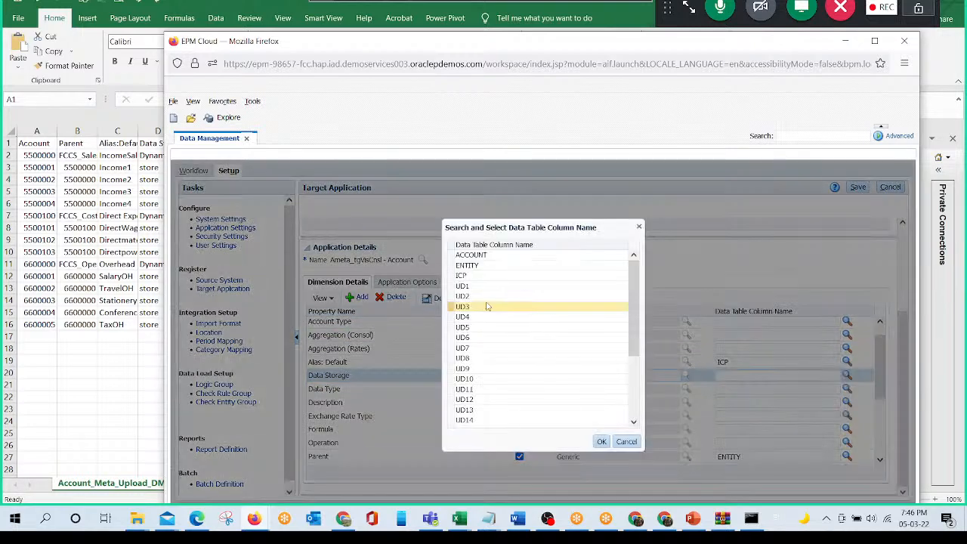
{"action": "left_click", "coordinate": [603, 443]}
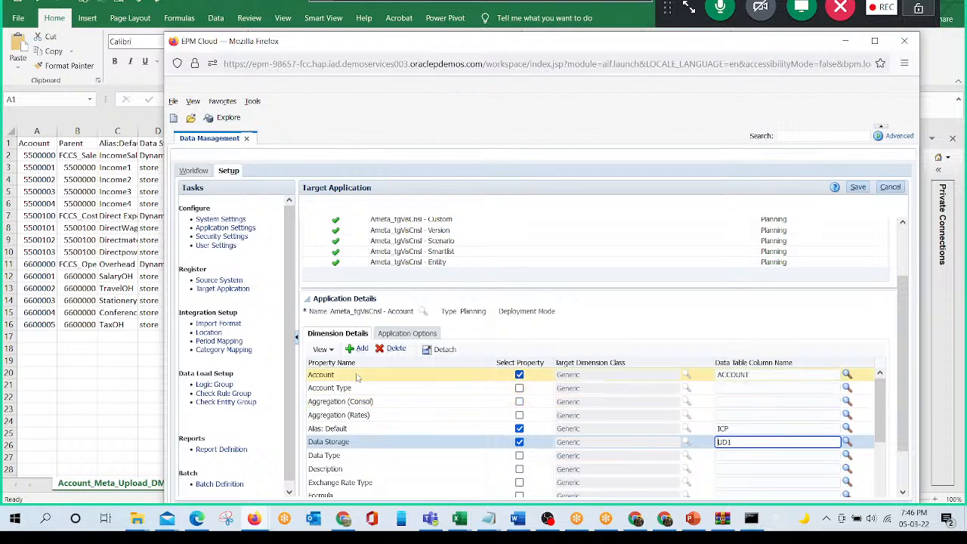
{"action": "scroll", "coordinate": [380, 433], "scroll_direction": "down", "scroll_amount": 2}
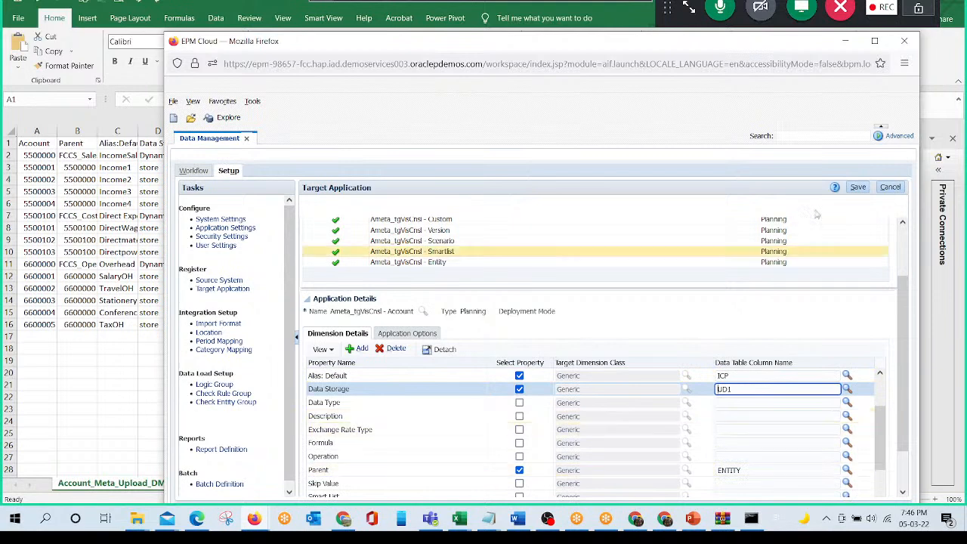
{"action": "left_click", "coordinate": [859, 188]}
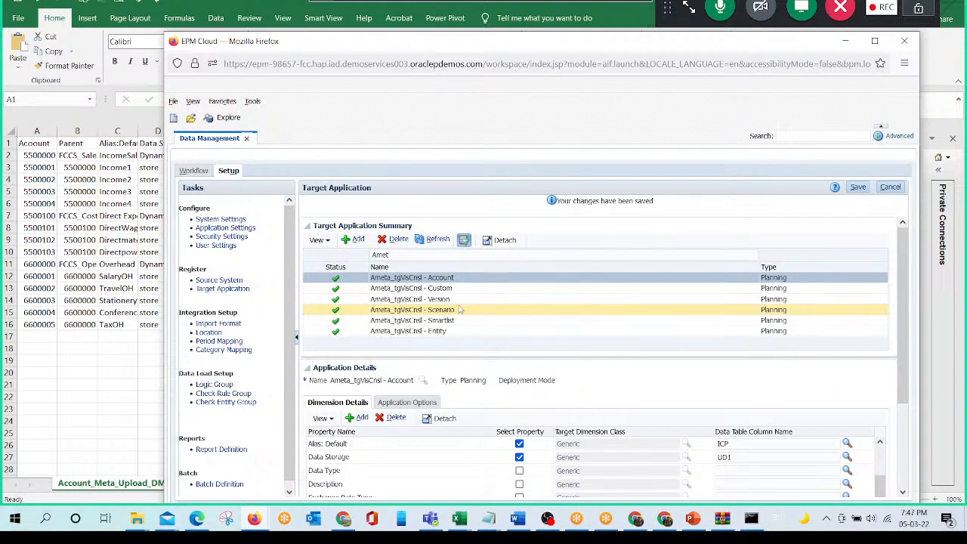
- Add a new import format in Data Management and name it Ameta_IF2
{"action": "left_click", "coordinate": [225, 325]}
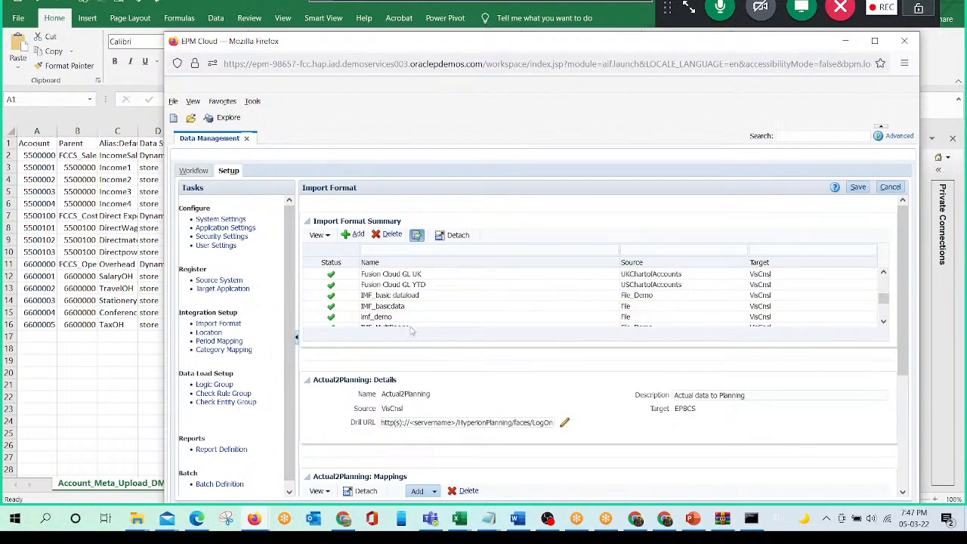
{"action": "left_click", "coordinate": [360, 235]}
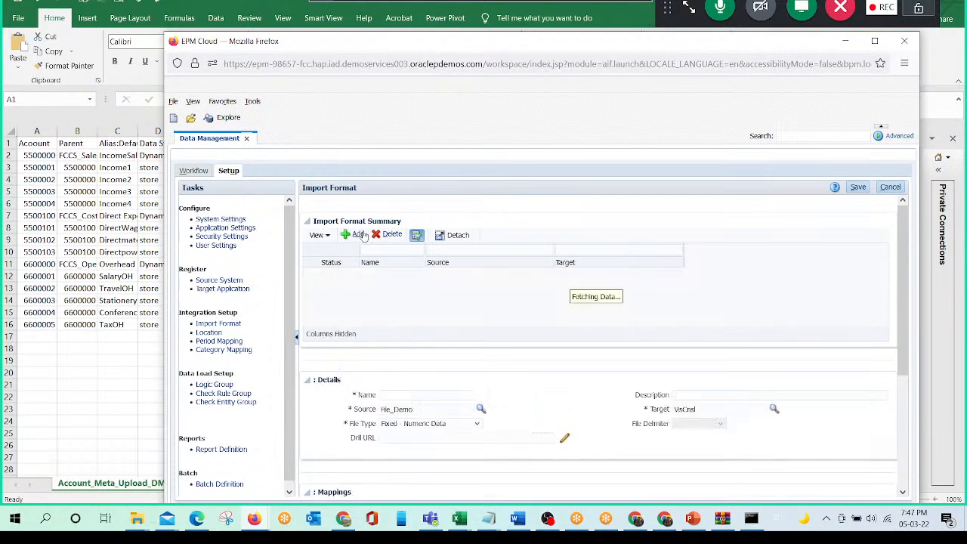
{"action": "left_click", "coordinate": [401, 397]}
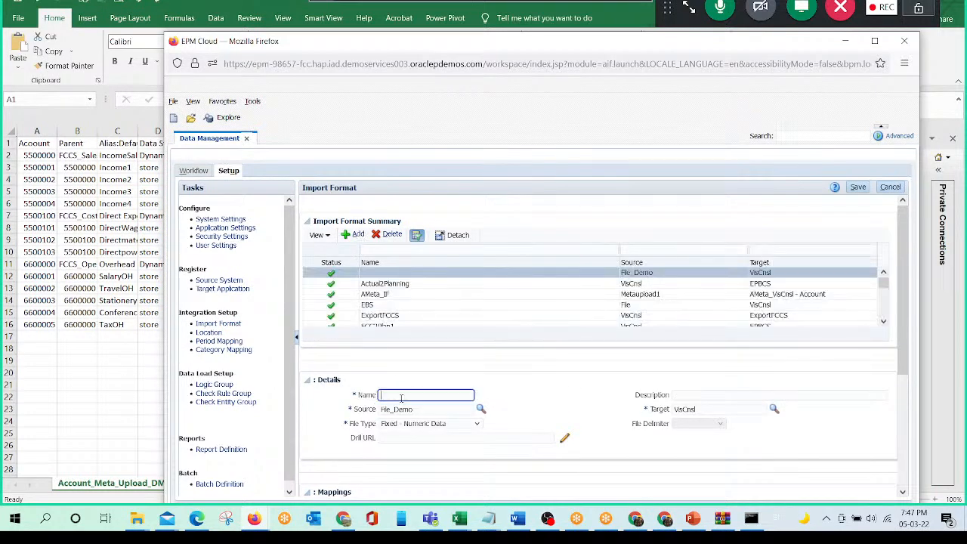
{"action": "type", "text": "A"}
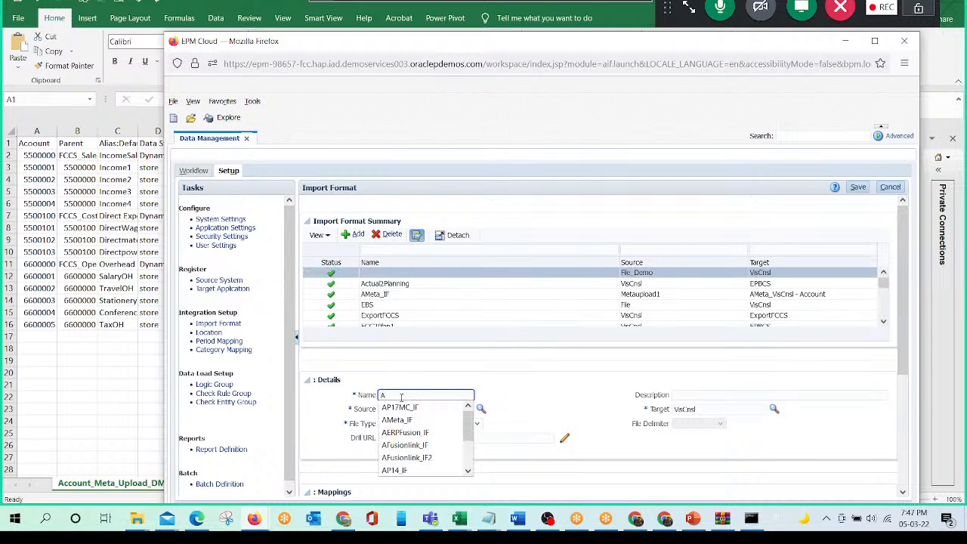
{"action": "type", "text": "meta_"}
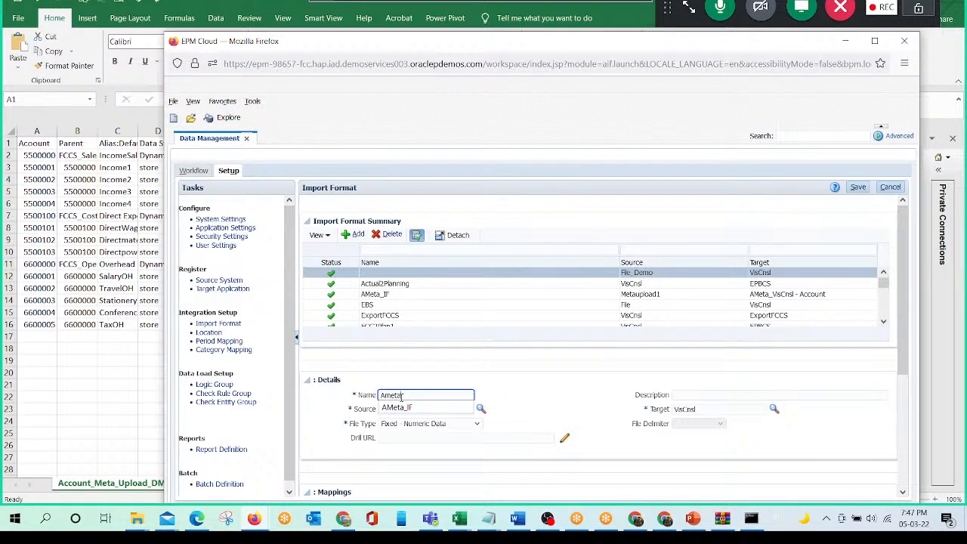
{"action": "type", "text": "ig"}
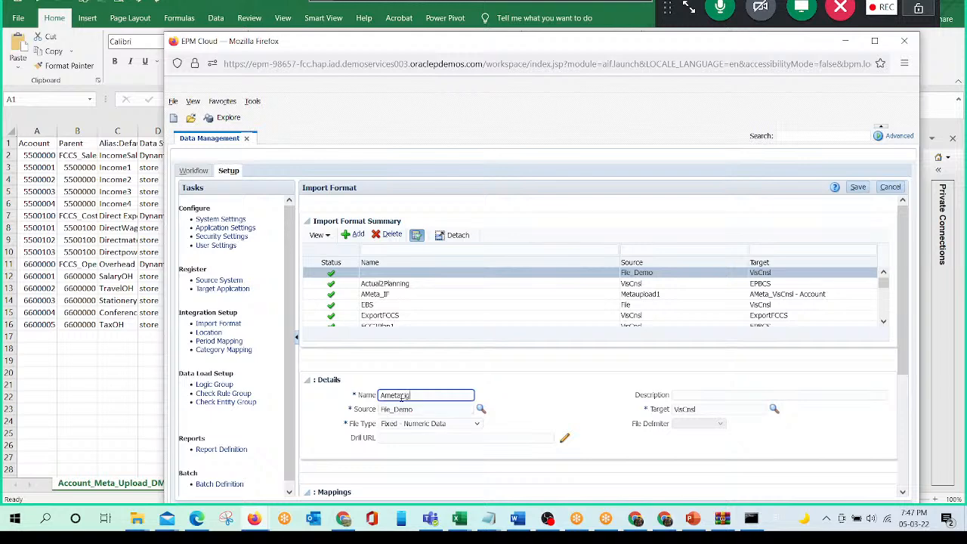
{"action": "key", "text": "BackSpace"}
{"action": "type", "text": "F2"}
{"action": "key", "text": "Tab"}
{"action": "key", "text": "Tab"}
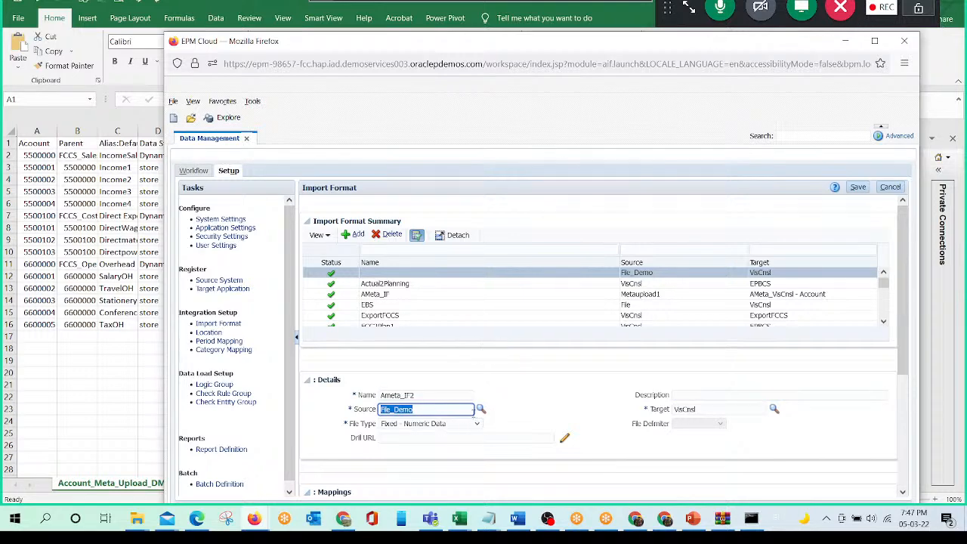
- Set the source of the Ameta_IF2 import format to AViscnsl
{"action": "left_click", "coordinate": [481, 409]}
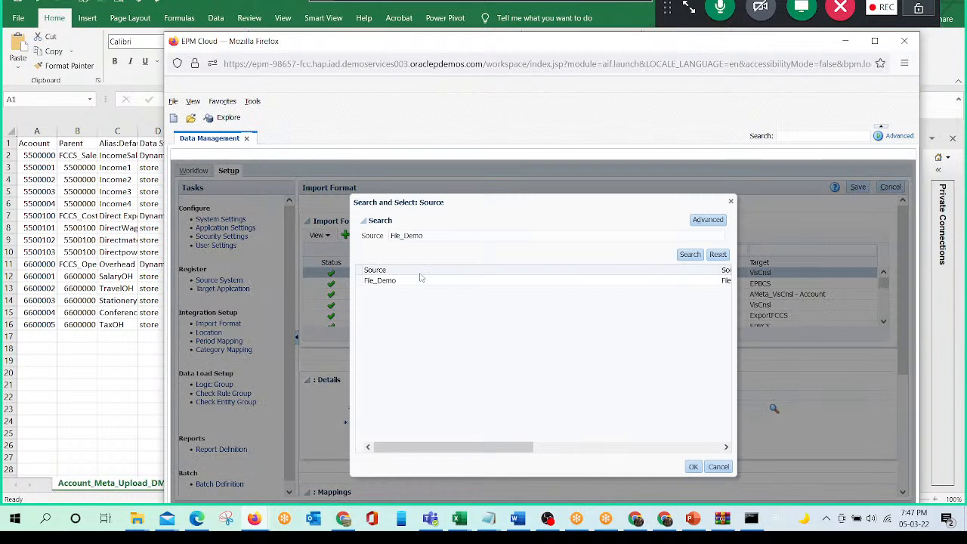
{"action": "key", "text": "BackSpace"}
{"action": "left_click", "coordinate": [690, 254]}
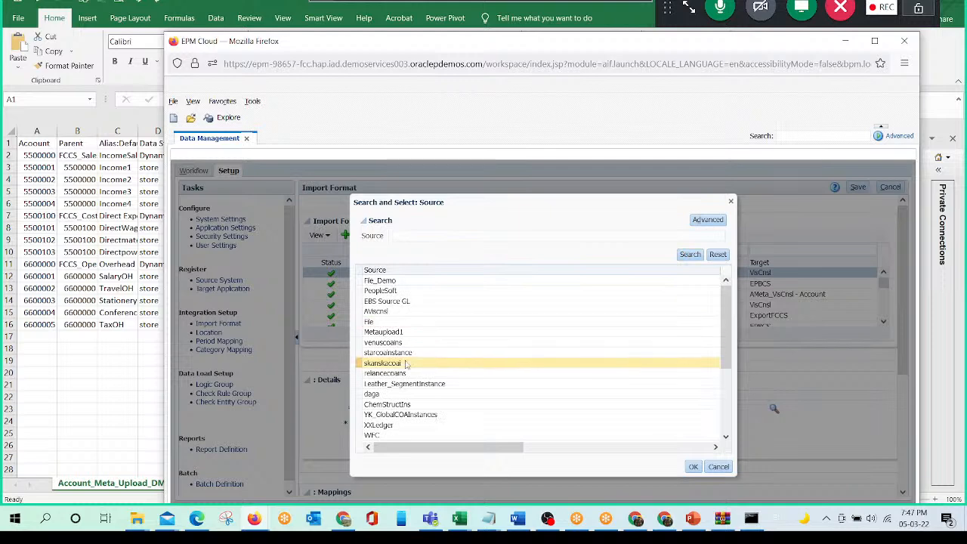
{"action": "left_click", "coordinate": [384, 311]}
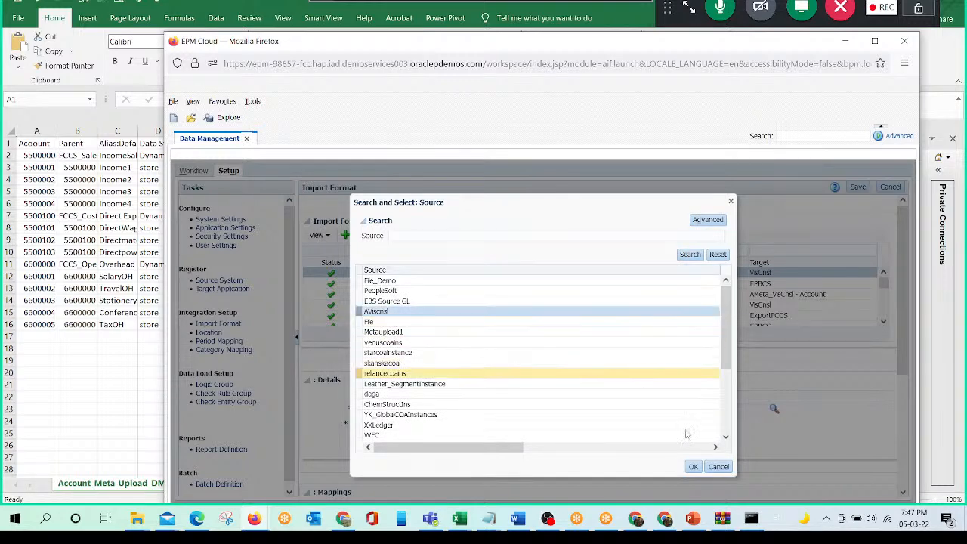
{"action": "left_click", "coordinate": [694, 467]}
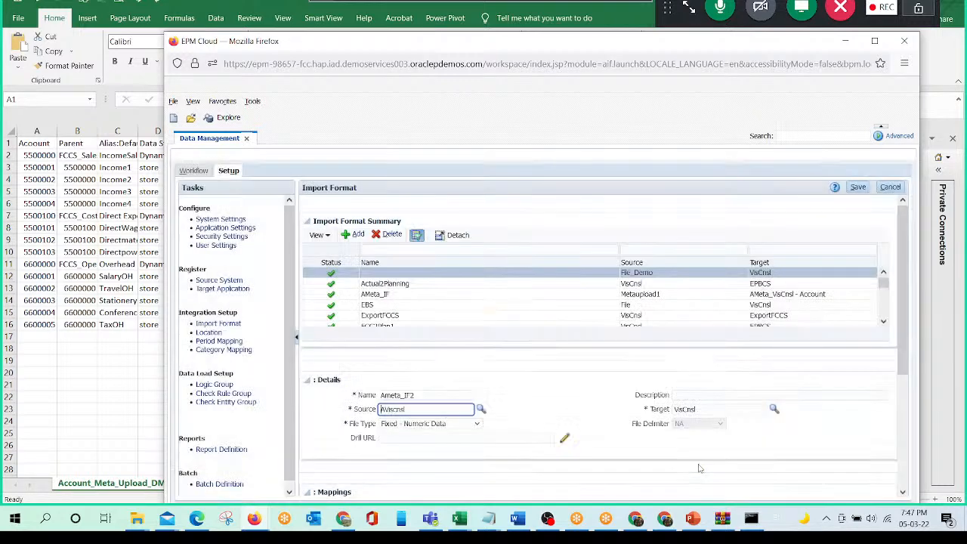
- Clear the target of the Ameta_IF2 import format and open the search for a new target
{"action": "double_click", "coordinate": [707, 412]}
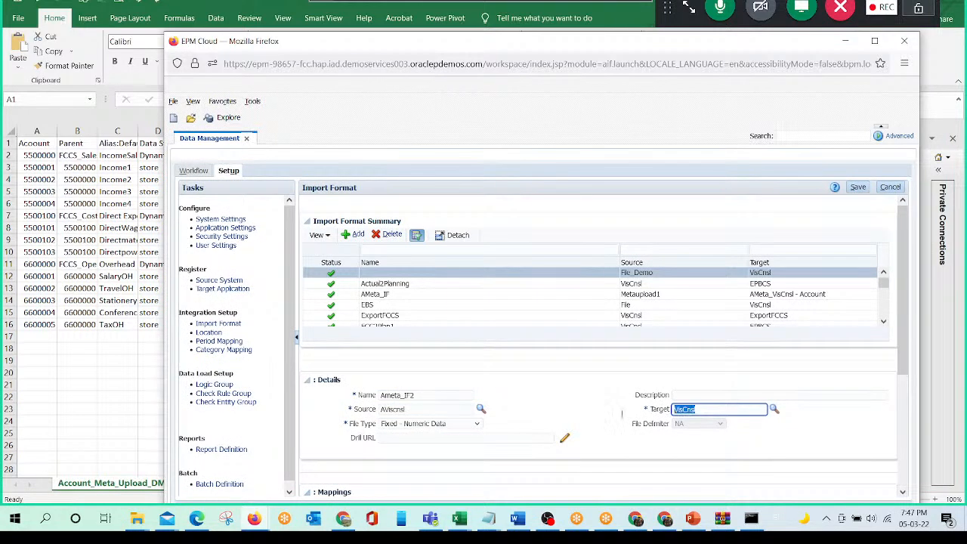
{"action": "key", "text": "BackSpace"}
{"action": "left_click", "coordinate": [774, 410]}
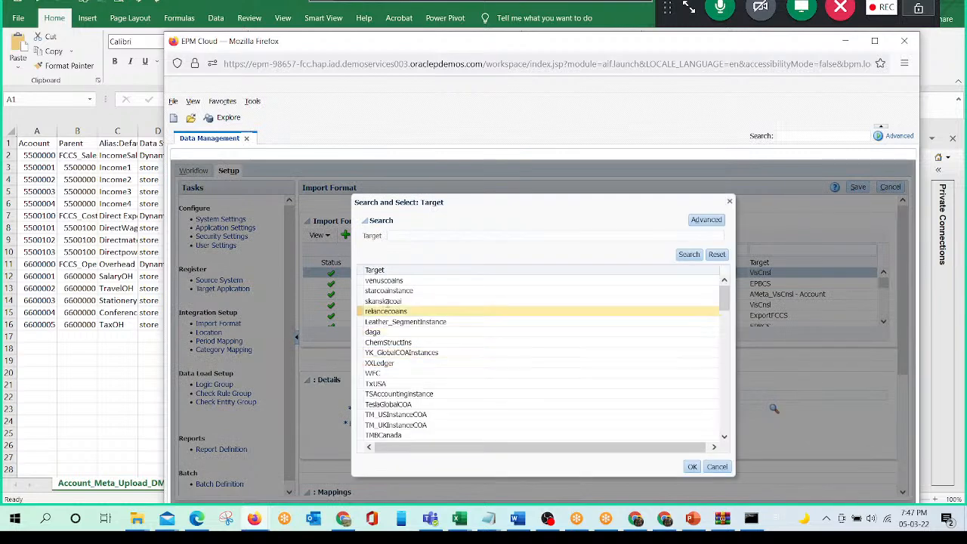
{"action": "left_click", "coordinate": [420, 235]}
{"action": "type", "text": "atgt"}
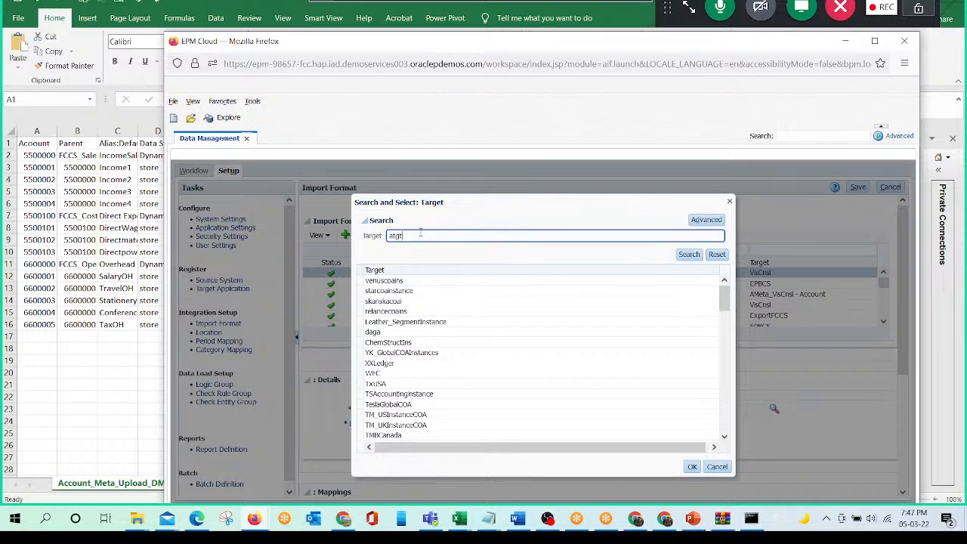
{"action": "key", "text": "Return"}
{"action": "key", "text": "BackSpace"}
{"action": "key", "text": "BackSpace"}
{"action": "key", "text": "BackSpace"}
{"action": "key", "text": "BackSpace"}
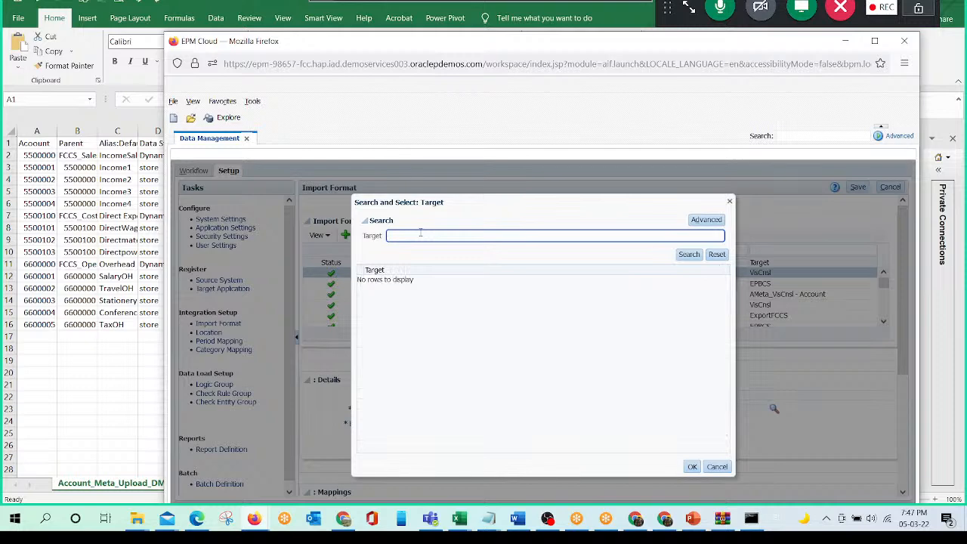
- Search the targets for Ameta and choose Ameta_tgVisCnsl - Account for the import format
{"action": "type", "text": "Ameta"}
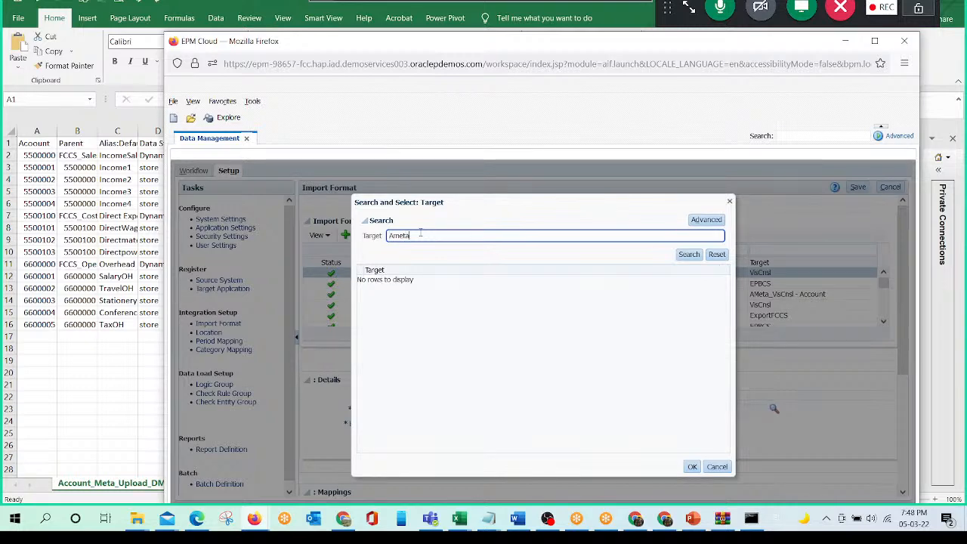
{"action": "key", "text": "Return"}
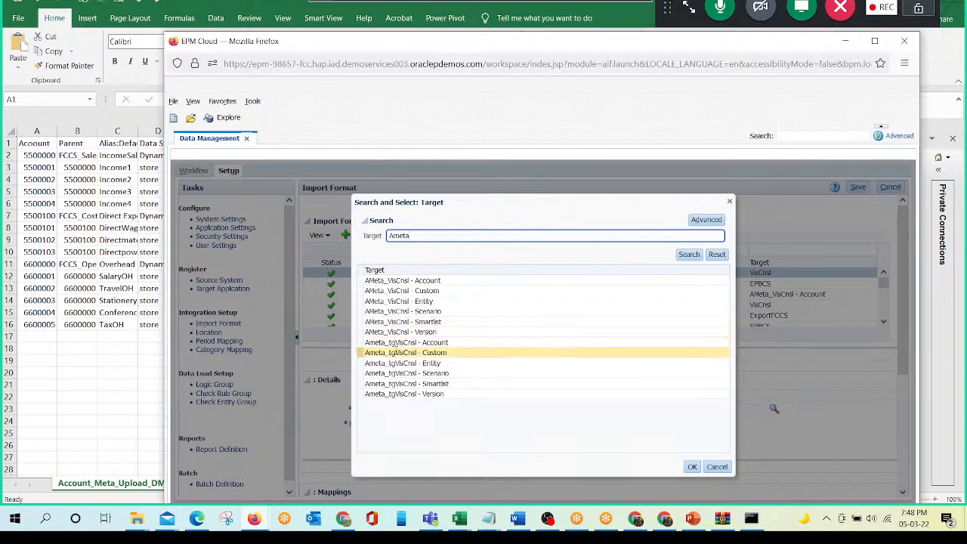
{"action": "left_click", "coordinate": [449, 344]}
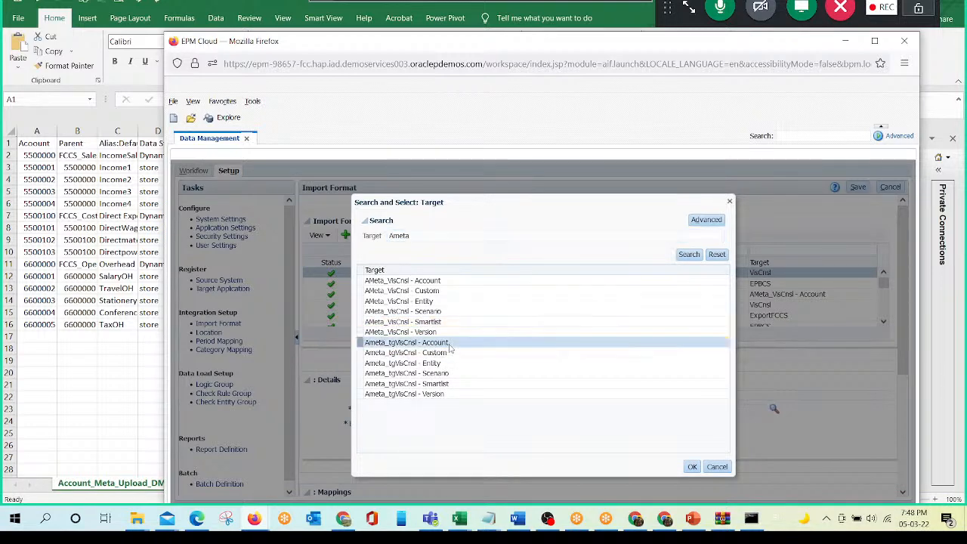
{"action": "left_click", "coordinate": [693, 467]}
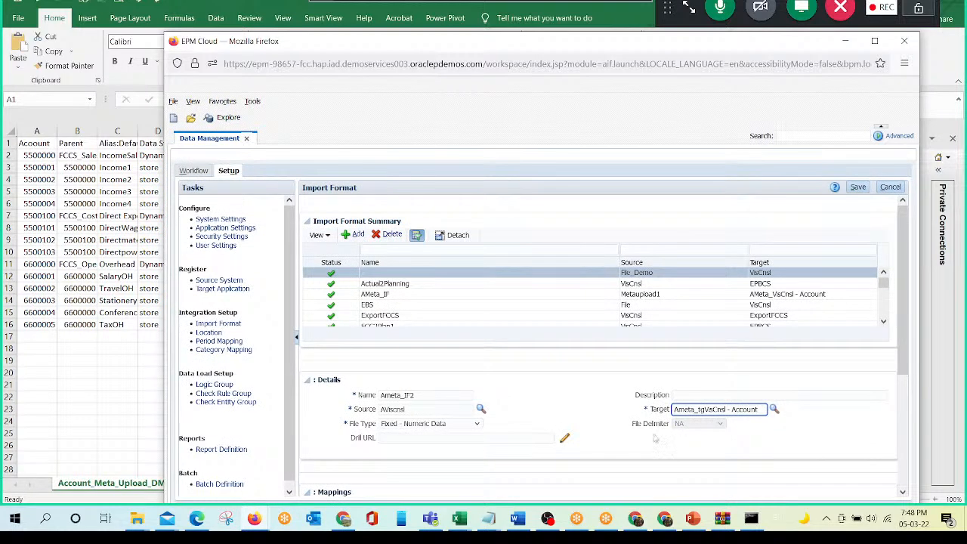
- Set the import format's file type to Delimited - All Data Type and save it
{"action": "left_click", "coordinate": [428, 426]}
{"action": "left_click", "coordinate": [428, 426]}
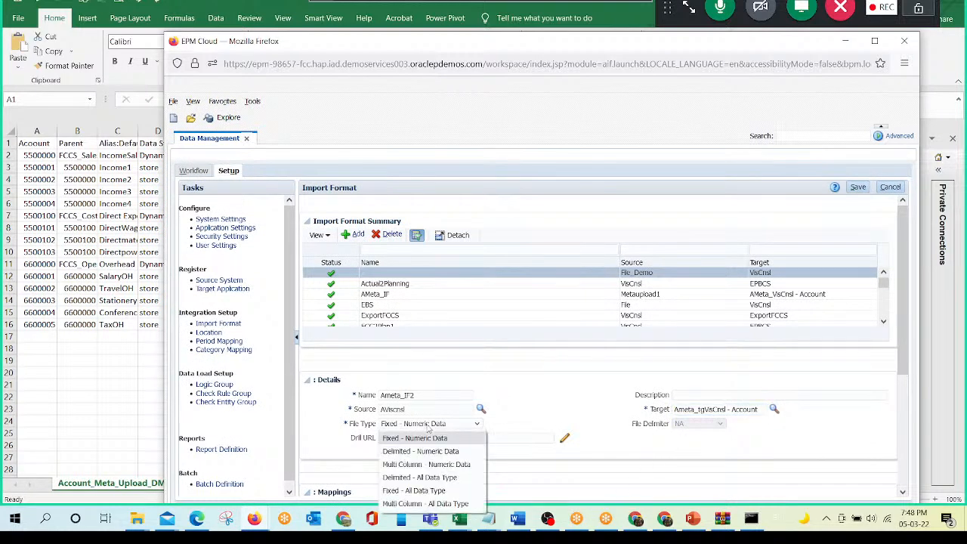
{"action": "left_click", "coordinate": [432, 478]}
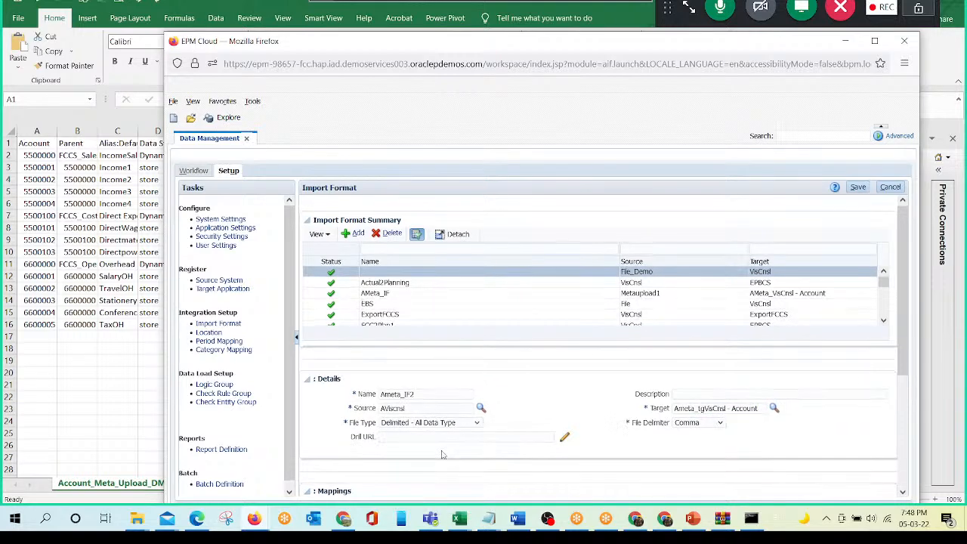
{"action": "left_click", "coordinate": [859, 187]}
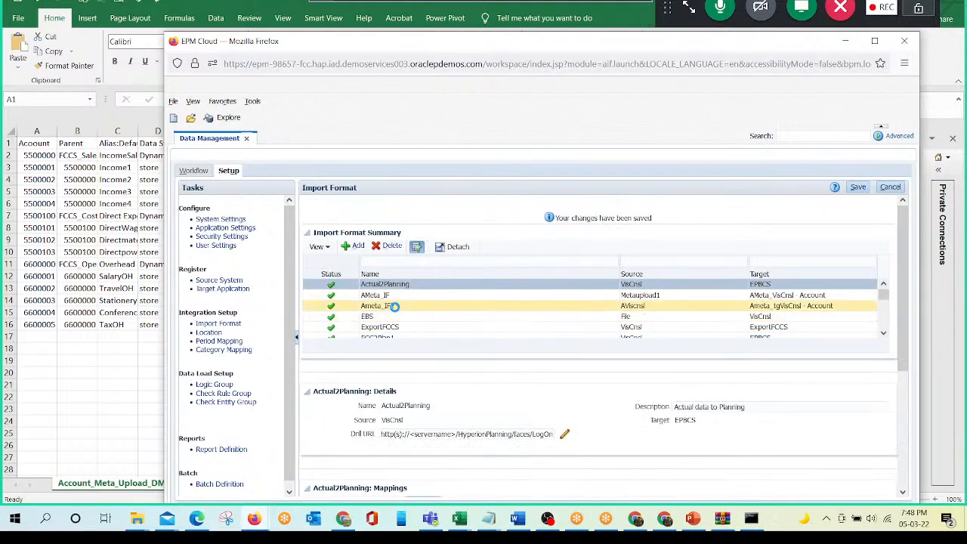
- Map the Account target of the Ameta_IF2 import format to source column Account with field number 1
{"action": "left_click", "coordinate": [396, 306]}
{"action": "scroll", "coordinate": [632, 393], "scroll_direction": "down", "scroll_amount": 3}
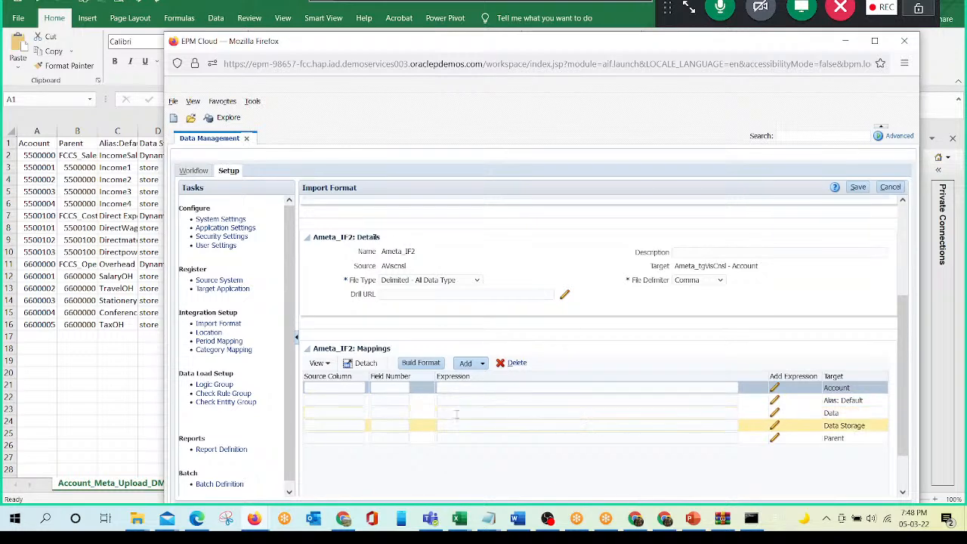
{"action": "left_click", "coordinate": [340, 388]}
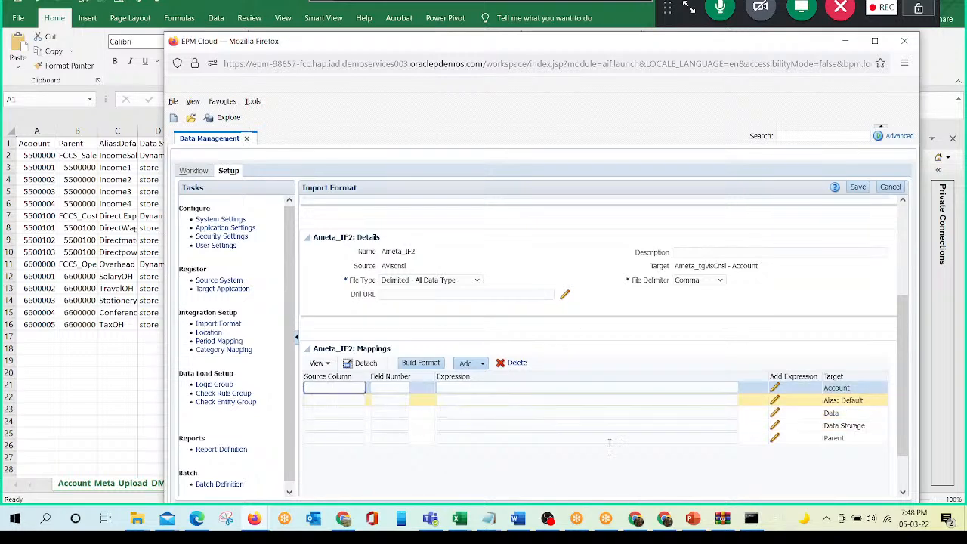
{"action": "left_click", "coordinate": [858, 389]}
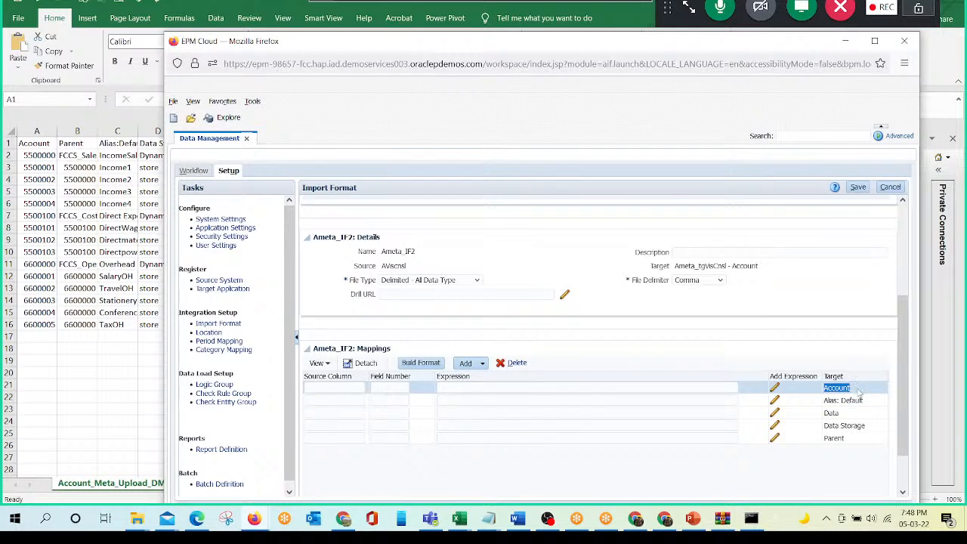
{"action": "left_click", "coordinate": [332, 391]}
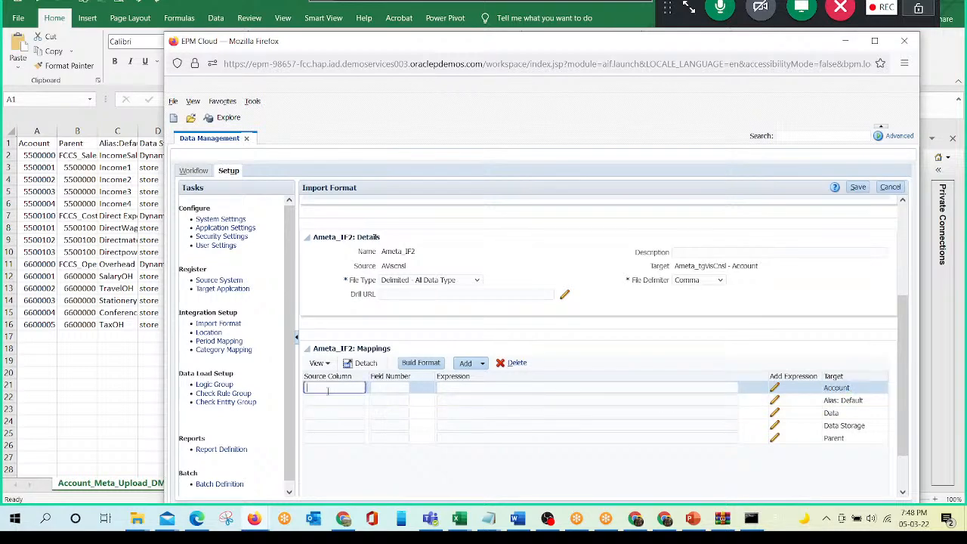
{"action": "type", "text": "Account"}
{"action": "key", "text": "Tab"}
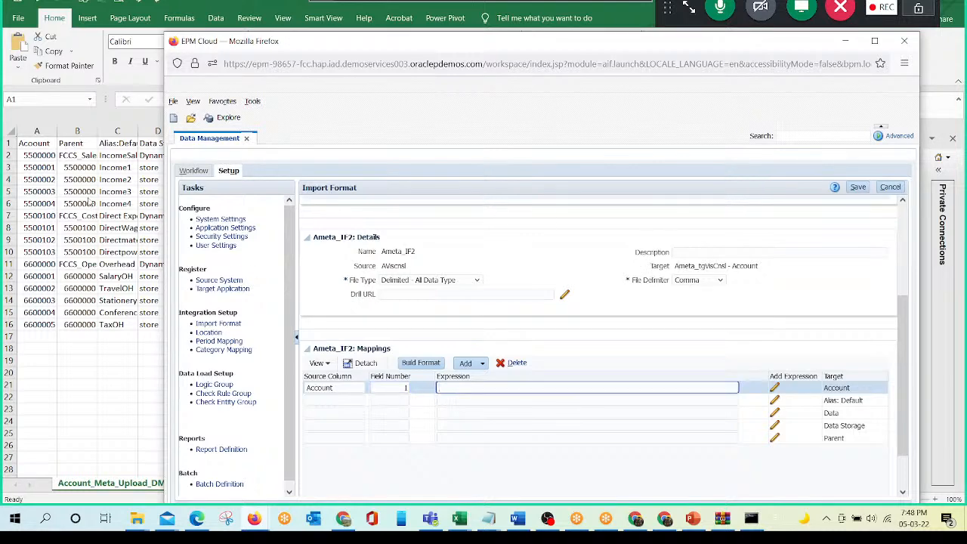
- Check the Account column's position in the Account_Meta_Upload_DM sheet in Excel, and save the import format in Data Management
{"action": "left_click", "coordinate": [33, 144]}
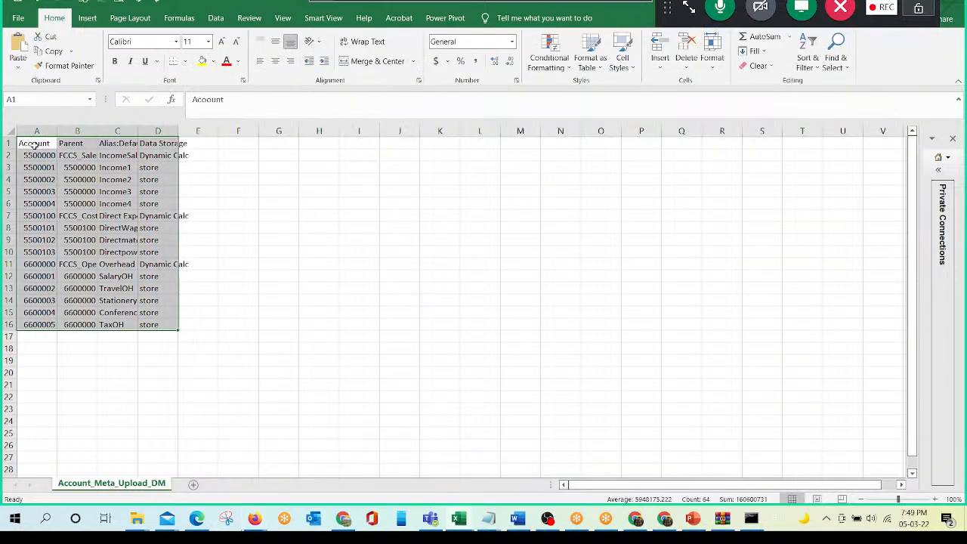
{"action": "left_click", "coordinate": [28, 144]}
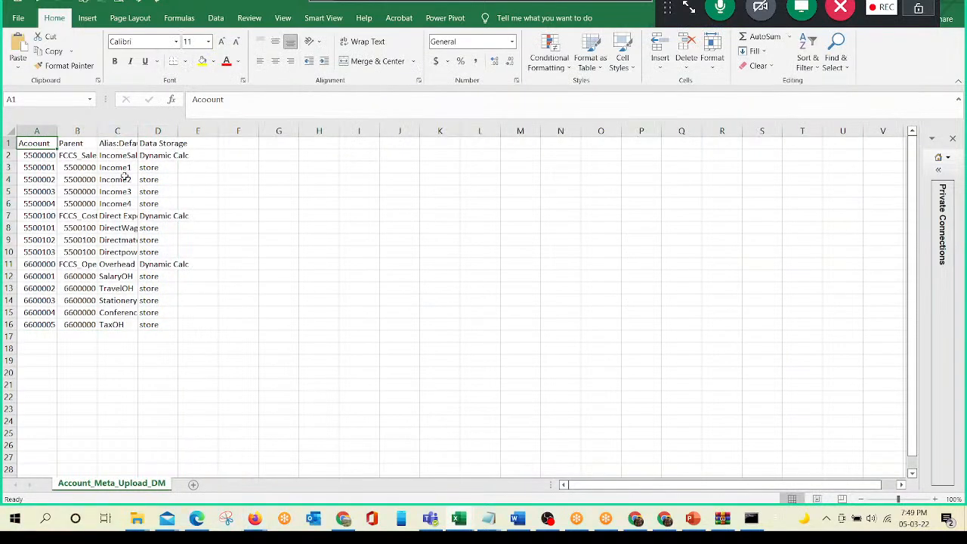
{"action": "key", "text": "alt+Tab"}
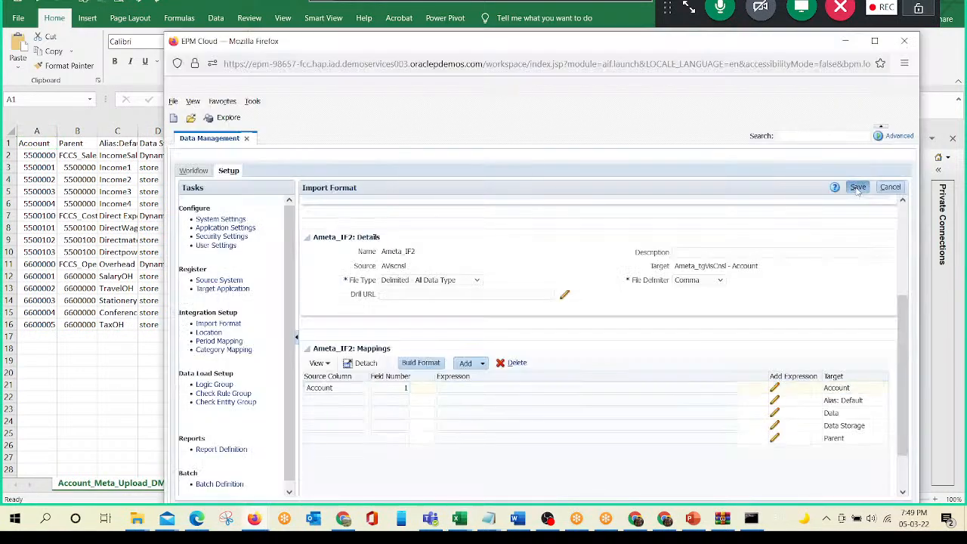
{"action": "left_click", "coordinate": [859, 188]}
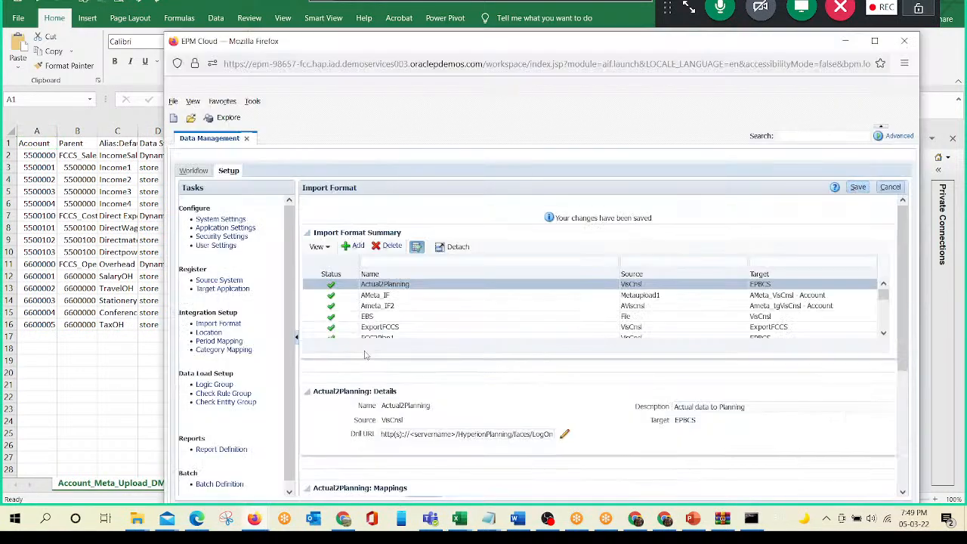
- Reopen the Ameta_IF2 mappings and set the source column for the Alias: Default target to Alias: Default
{"action": "left_click", "coordinate": [385, 305]}
{"action": "scroll", "coordinate": [494, 401], "scroll_direction": "down", "scroll_amount": 5}
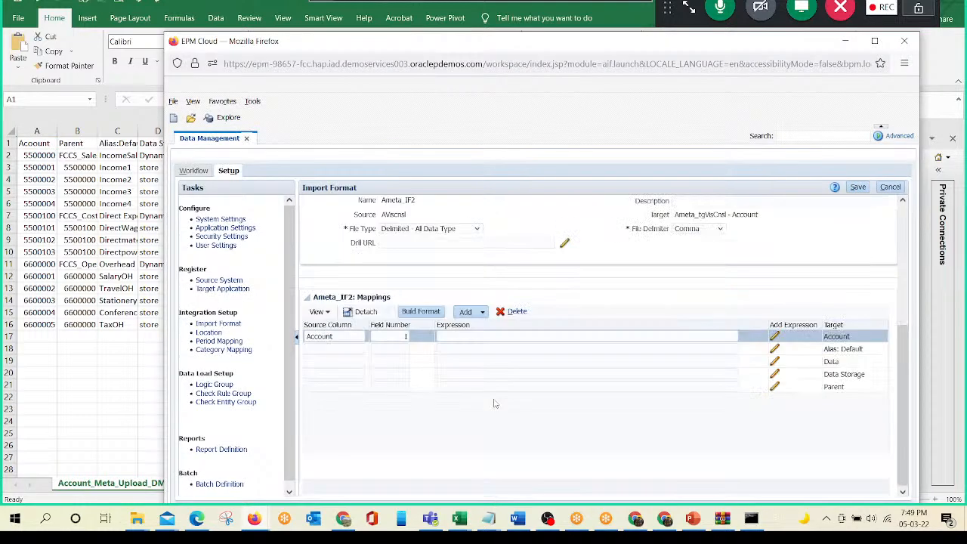
{"action": "left_click", "coordinate": [837, 349]}
{"action": "left_click", "coordinate": [835, 349]}
{"action": "key", "text": "ctrl+c"}
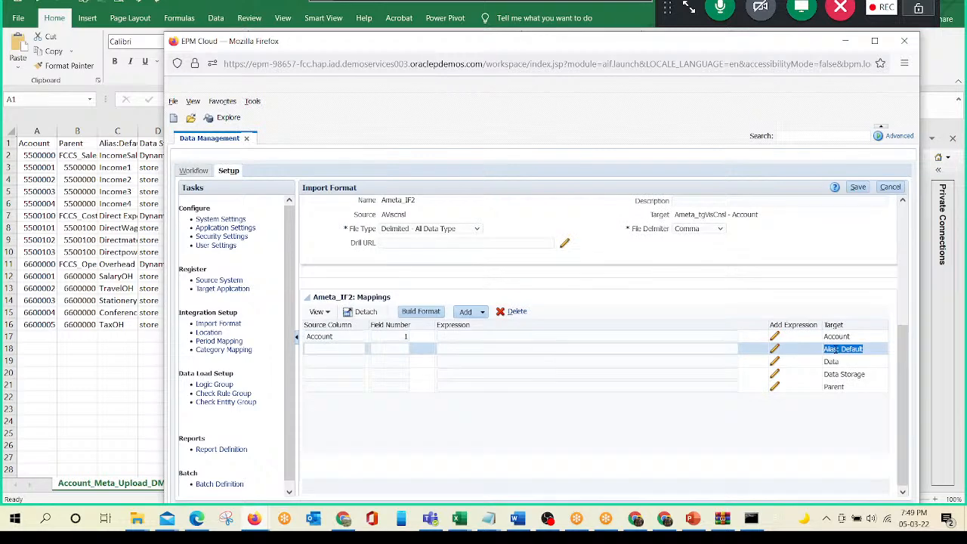
{"action": "left_click", "coordinate": [334, 348]}
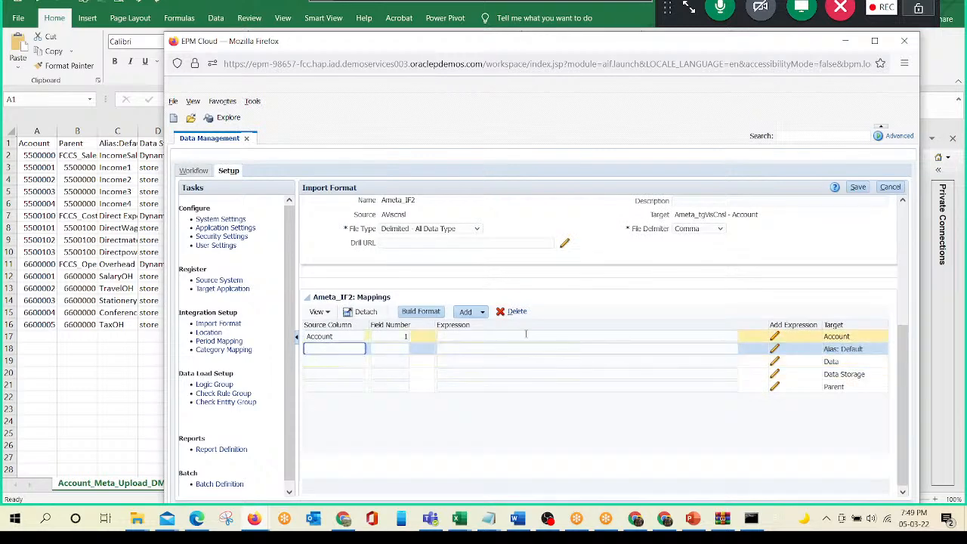
{"action": "key", "text": "ctrl+v"}
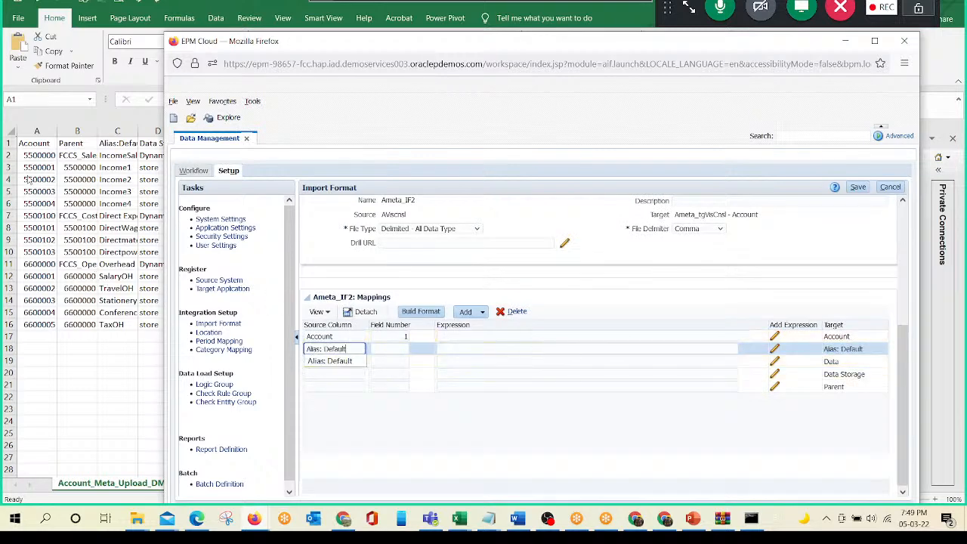
- Count to the Alias:Default column in the Excel sheet, set the Alias: Default mapping's field number to 3 and save the import format
{"action": "left_click_drag", "start_coordinate": [403, 43], "coordinate": [467, 42]}
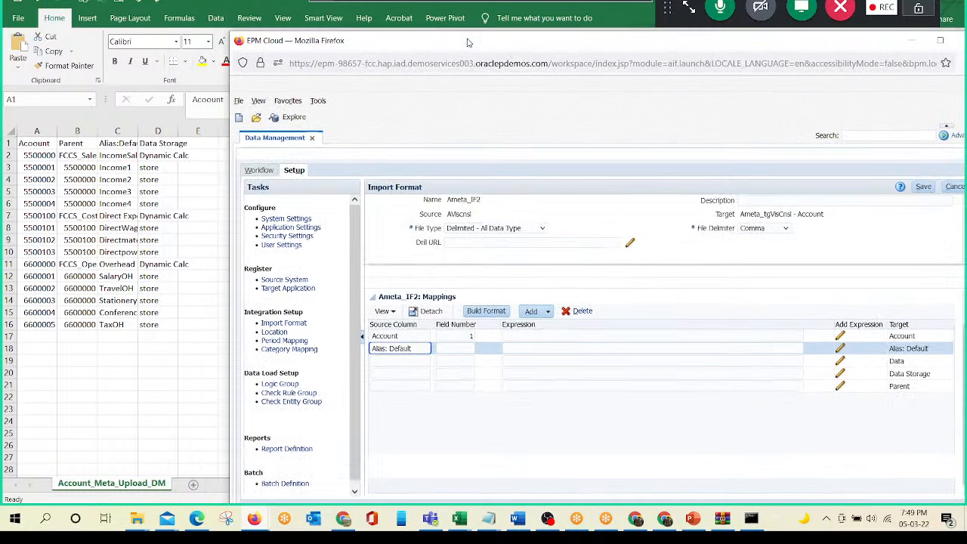
{"action": "left_click", "coordinate": [119, 147]}
{"action": "left_click", "coordinate": [117, 145]}
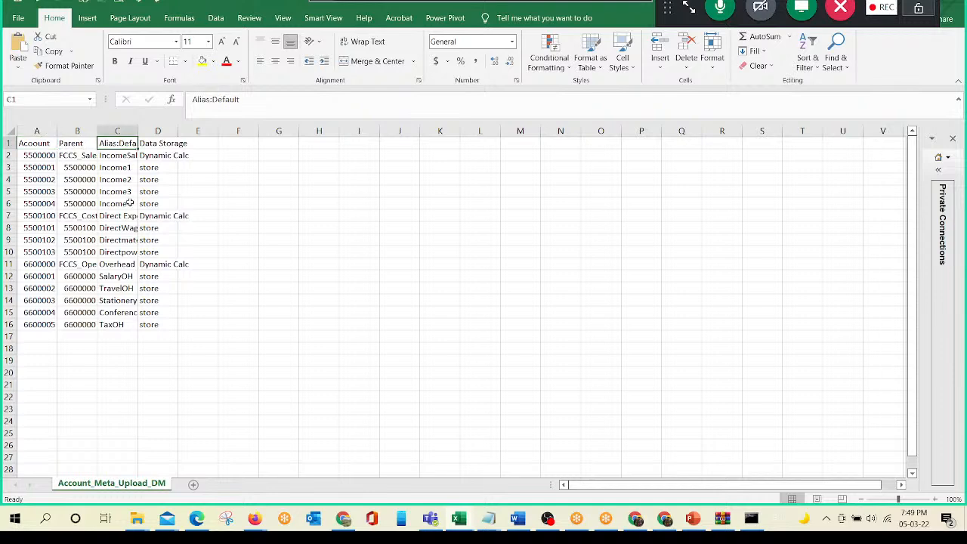
{"action": "left_click", "coordinate": [44, 142]}
{"action": "key", "text": "shift+Right"}
{"action": "key", "text": "shift+Right"}
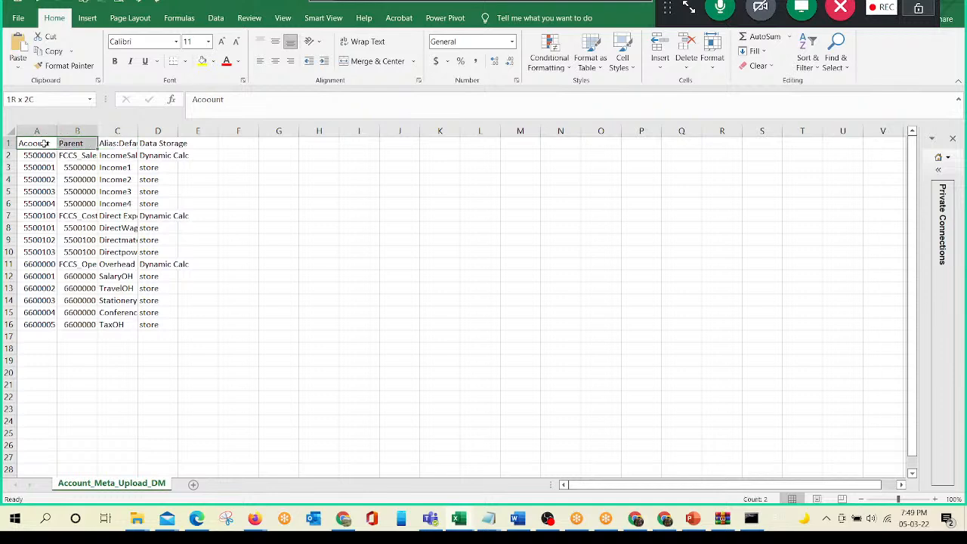
{"action": "key", "text": "alt+Tab"}
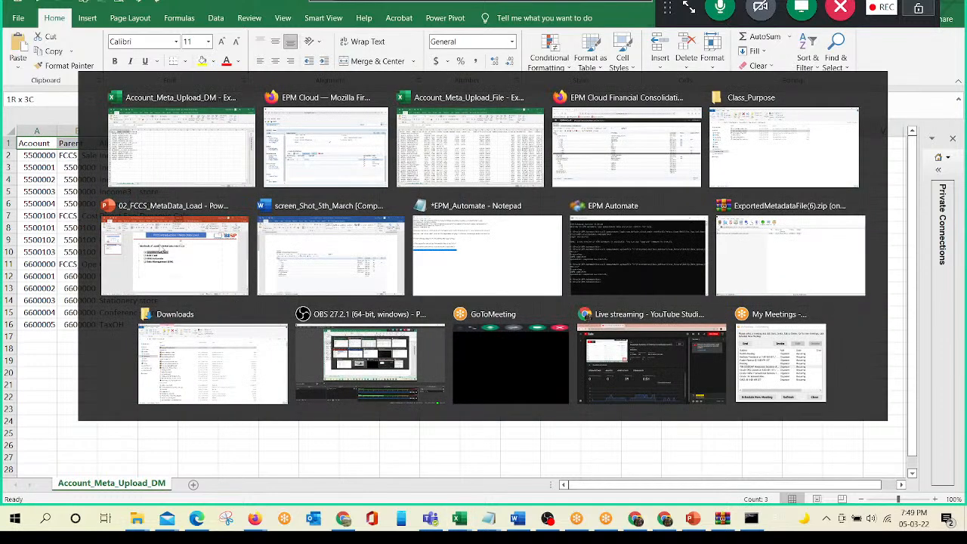
{"action": "left_click", "coordinate": [464, 348]}
{"action": "key", "text": "Tab"}
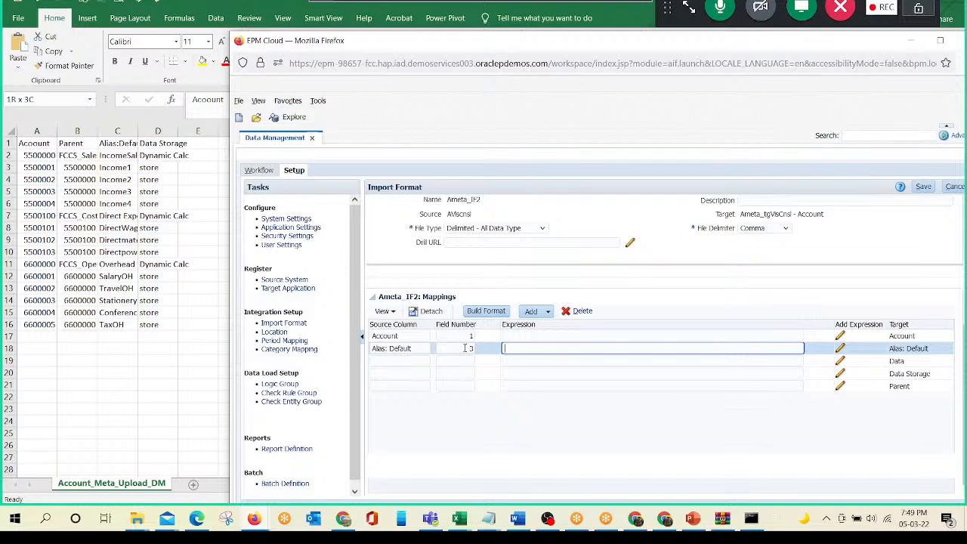
{"action": "left_click", "coordinate": [927, 186]}
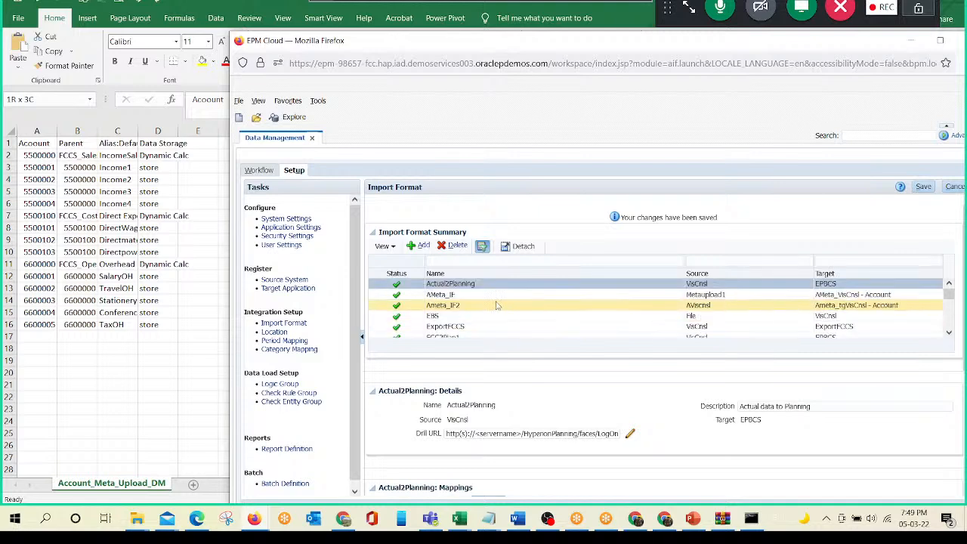
- Map the Data Storage target of Ameta_IF2 to source column Data Storage with field number 4 and save
{"action": "left_click", "coordinate": [495, 302]}
{"action": "scroll", "coordinate": [887, 408], "scroll_direction": "down", "scroll_amount": 5}
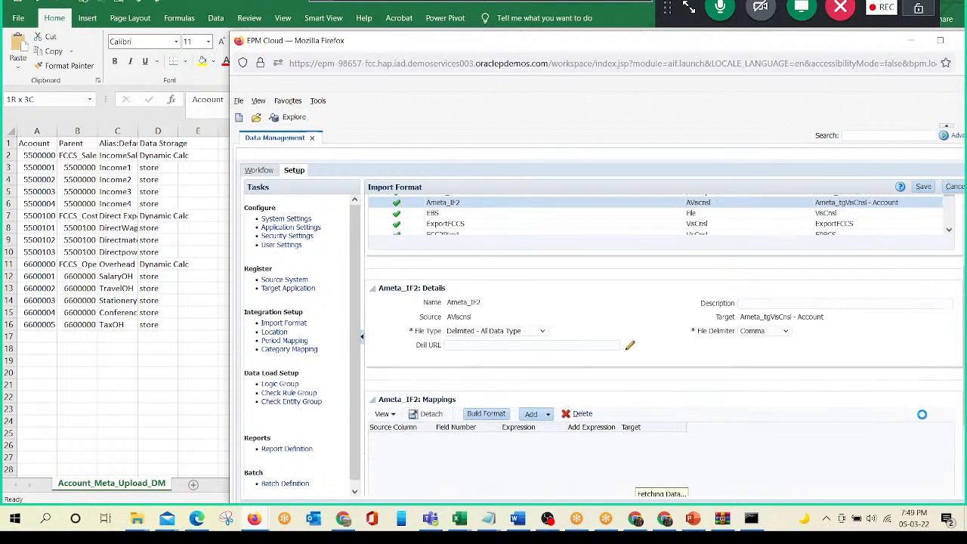
{"action": "double_click", "coordinate": [910, 374]}
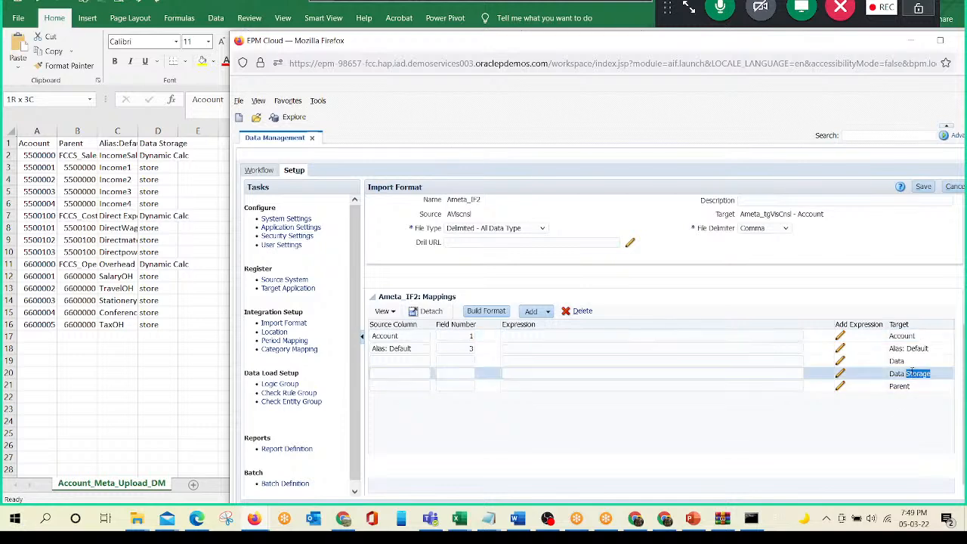
{"action": "double_click", "coordinate": [905, 373]}
{"action": "triple_click", "coordinate": [906, 373]}
{"action": "double_click", "coordinate": [906, 373]}
{"action": "double_click", "coordinate": [905, 374]}
{"action": "triple_click", "coordinate": [906, 374]}
{"action": "key", "text": "ctrl+c"}
{"action": "left_click", "coordinate": [399, 373]}
{"action": "key", "text": "ctrl+v"}
{"action": "key", "text": "Tab"}
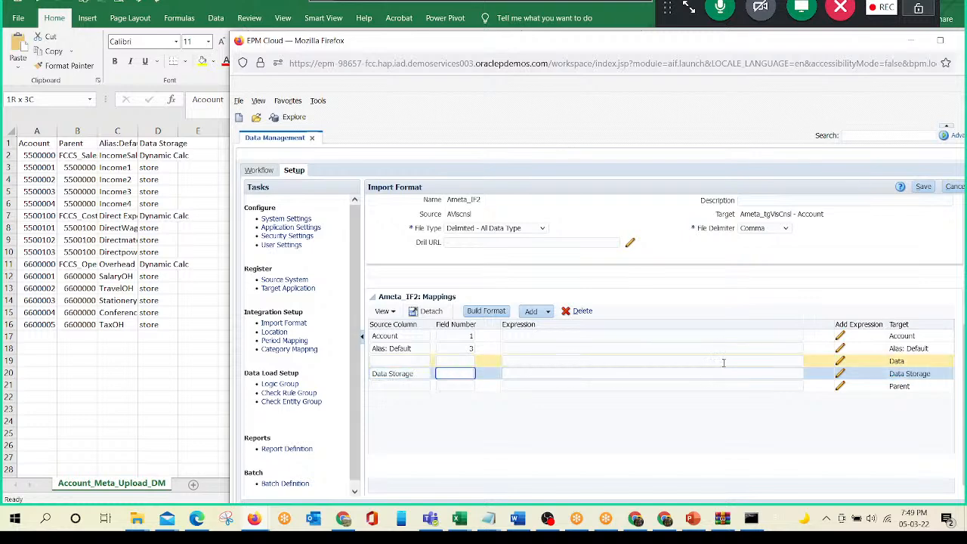
{"action": "type", "text": "4"}
{"action": "left_click", "coordinate": [925, 188]}
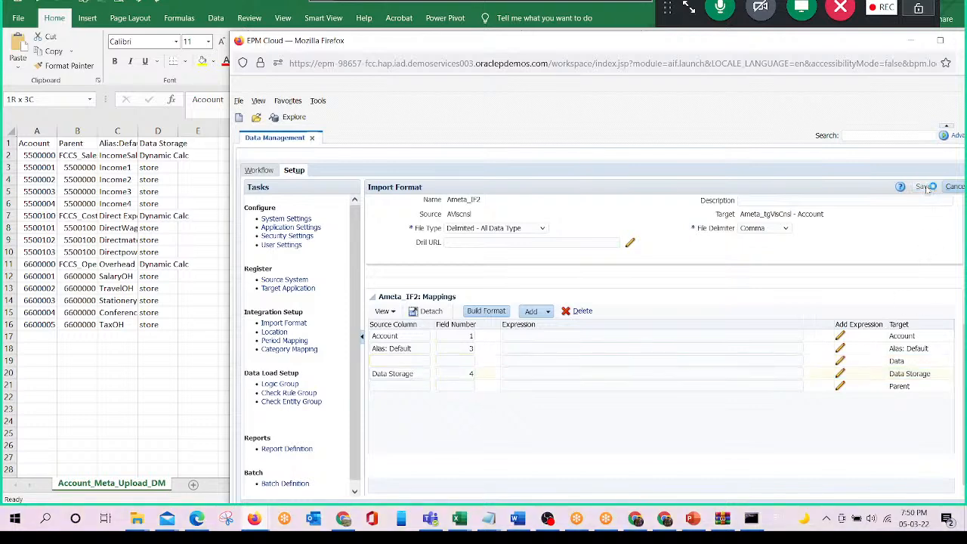
- Reopen Ameta_IF2 and map its Parent target to source column Parent with field number 2
{"action": "left_click", "coordinate": [605, 306]}
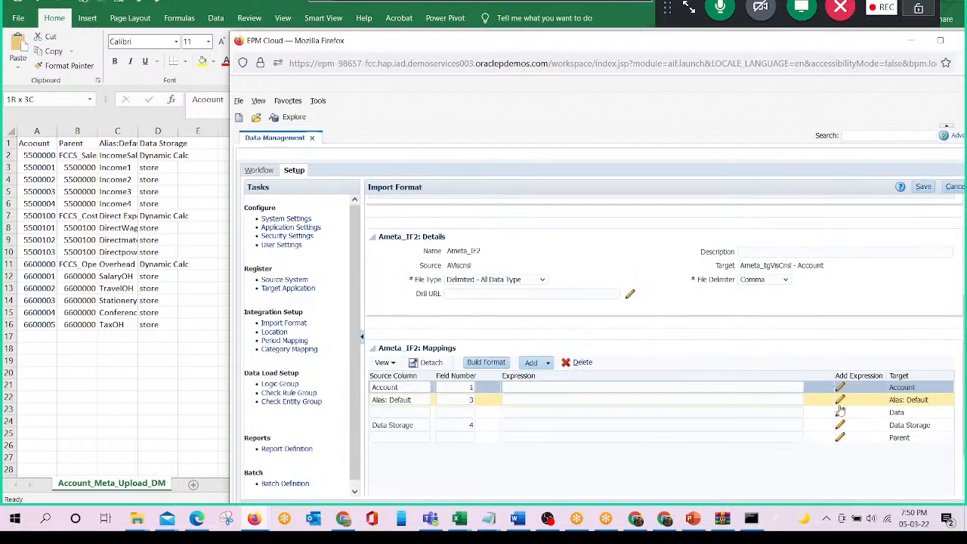
{"action": "left_click", "coordinate": [900, 439]}
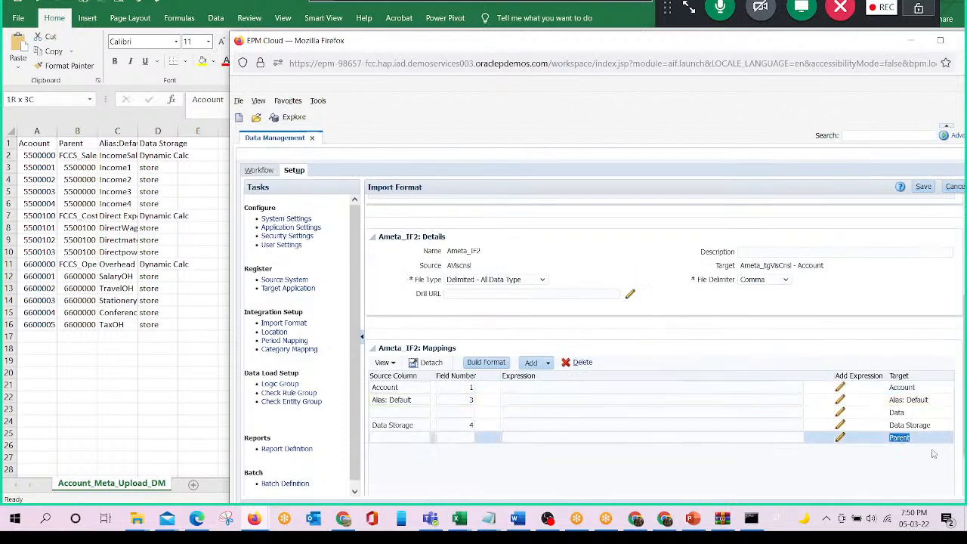
{"action": "left_click", "coordinate": [405, 436]}
{"action": "type", "text": "Parent"}
{"action": "left_click", "coordinate": [475, 438]}
{"action": "type", "text": "2"}
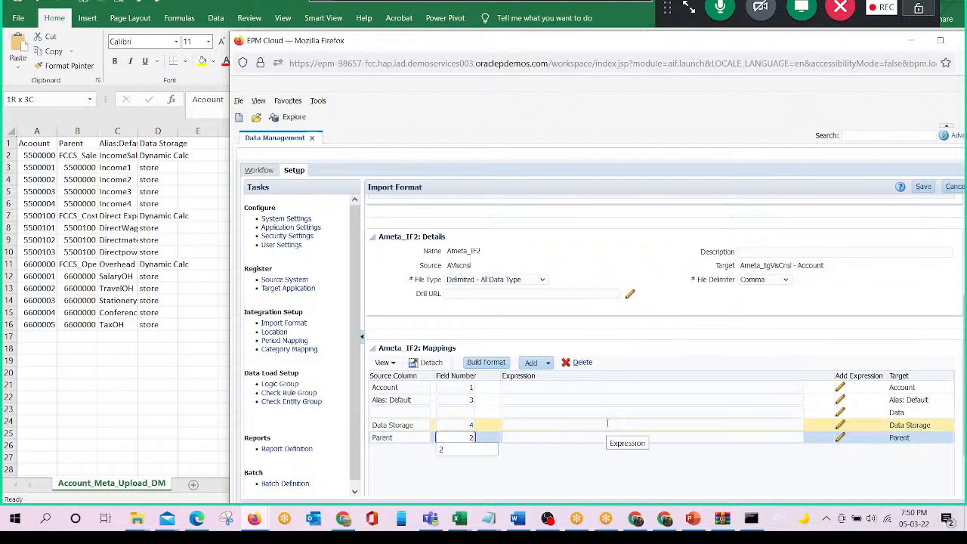
- Check the Parent column in the Excel sheet, save the import format in Data Management and select Ameta_IF2 again
{"action": "left_click", "coordinate": [64, 143]}
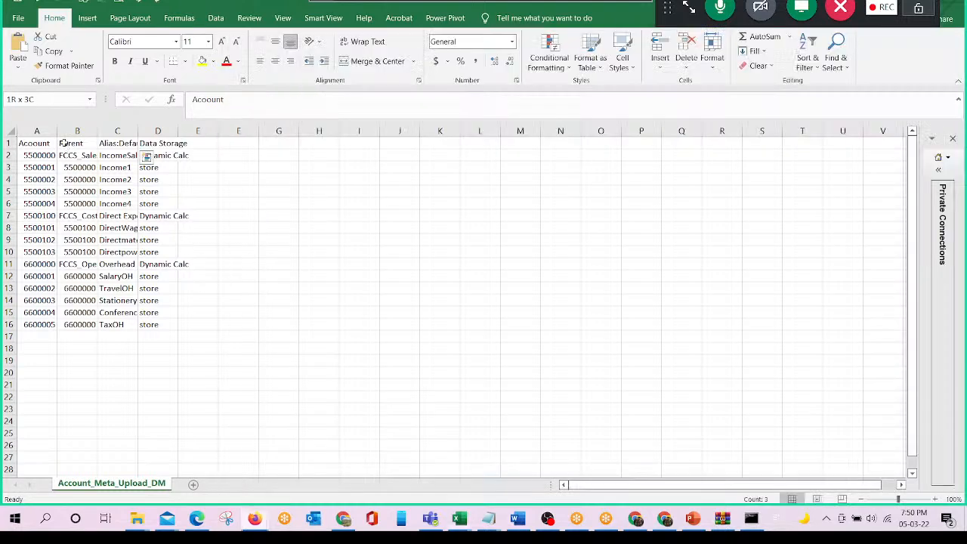
{"action": "left_click_drag", "start_coordinate": [63, 143], "coordinate": [65, 324]}
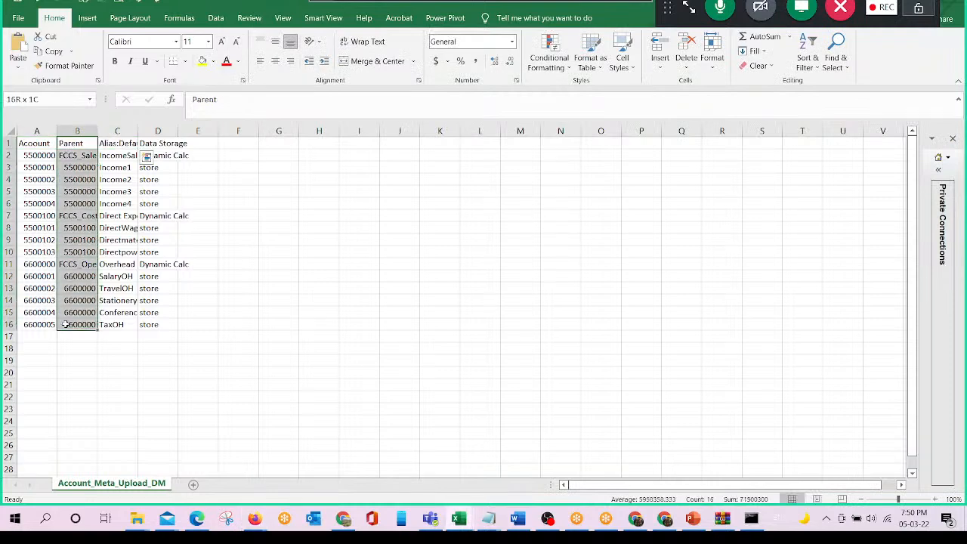
{"action": "key", "text": "alt+Tab"}
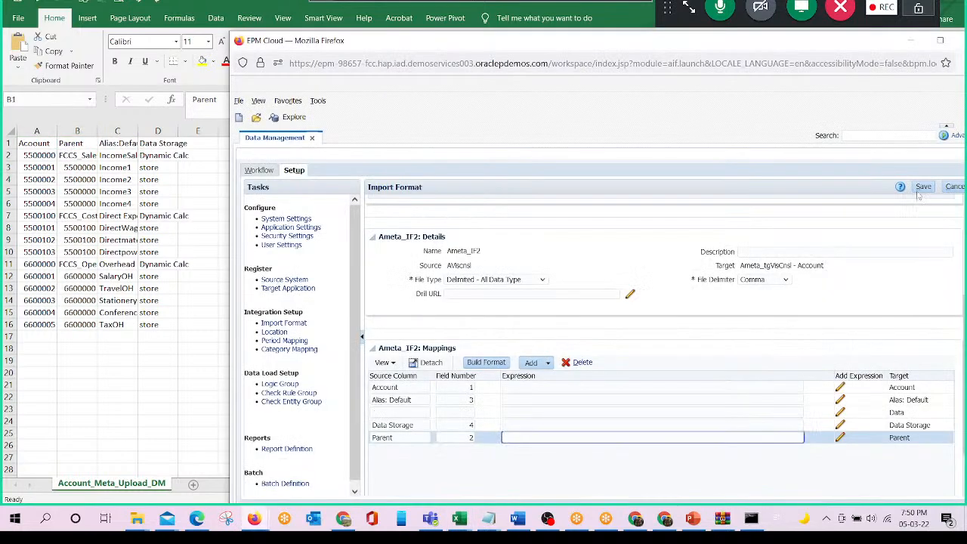
{"action": "left_click_drag", "start_coordinate": [716, 41], "coordinate": [690, 39]}
{"action": "left_click", "coordinate": [897, 188]}
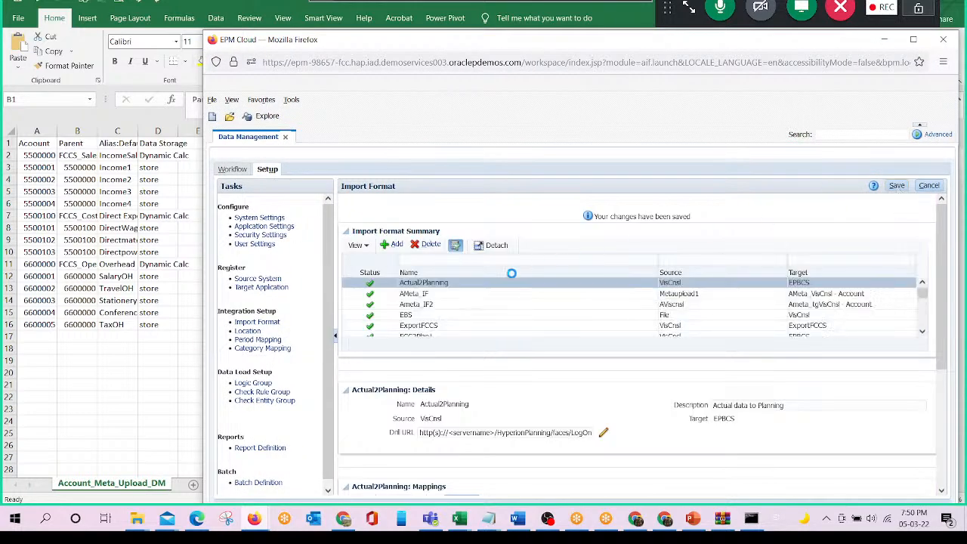
{"action": "left_click", "coordinate": [446, 305]}
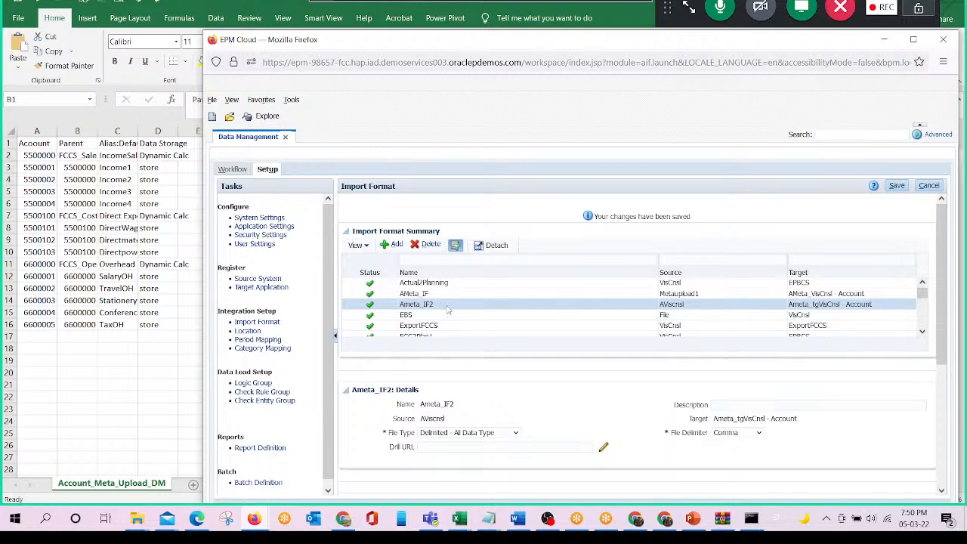
- Add a new location named Ameta_loc2 in the Data Management setup
{"action": "left_click", "coordinate": [254, 331]}
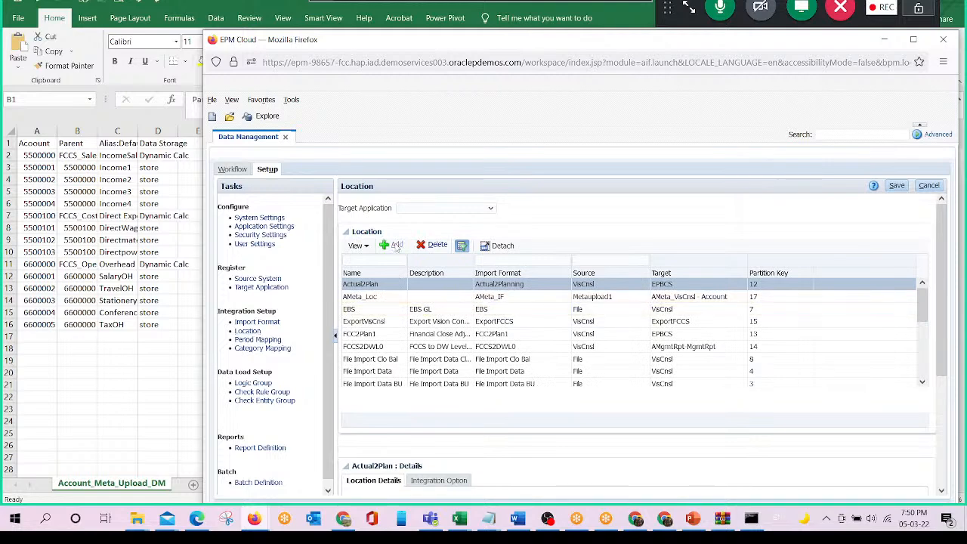
{"action": "left_click", "coordinate": [393, 245]}
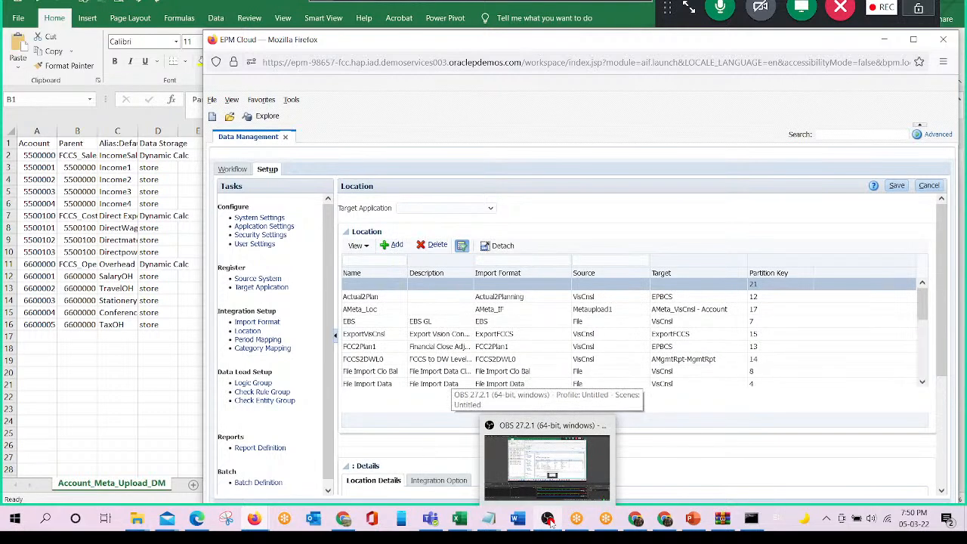
{"action": "scroll", "coordinate": [409, 471], "scroll_direction": "down", "scroll_amount": 2}
{"action": "left_click", "coordinate": [441, 410]}
{"action": "type", "text": "Ameta_loc2"}
{"action": "key", "text": "Tab"}
{"action": "key", "text": "Tab"}
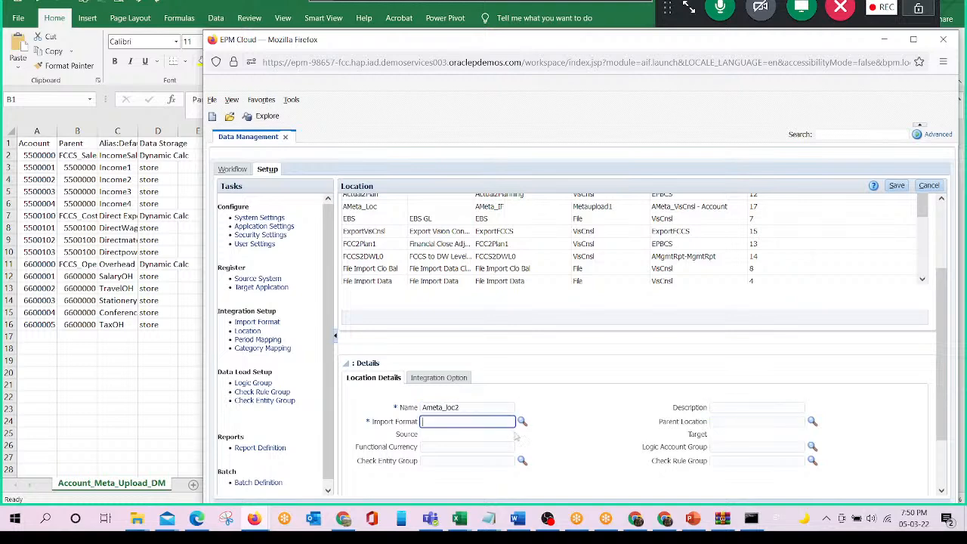
- Assign the import format Ameta_IF2 to the new location, check its source and target, and save the location
{"action": "left_click", "coordinate": [521, 425]}
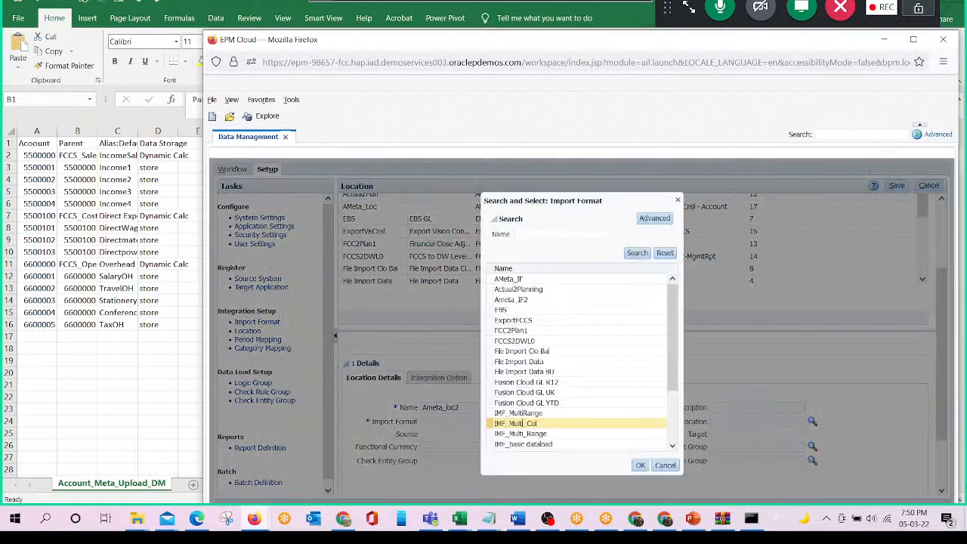
{"action": "left_click", "coordinate": [532, 301]}
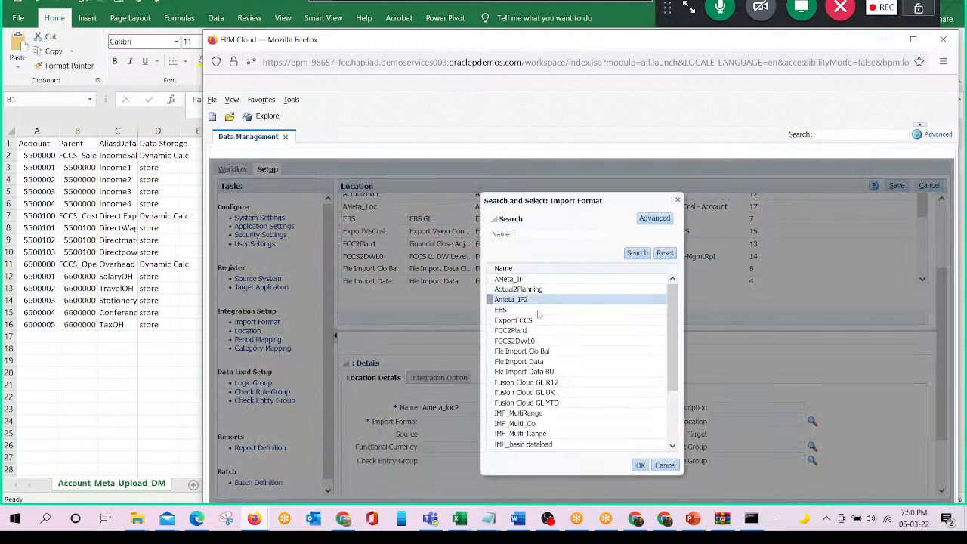
{"action": "left_click", "coordinate": [639, 465]}
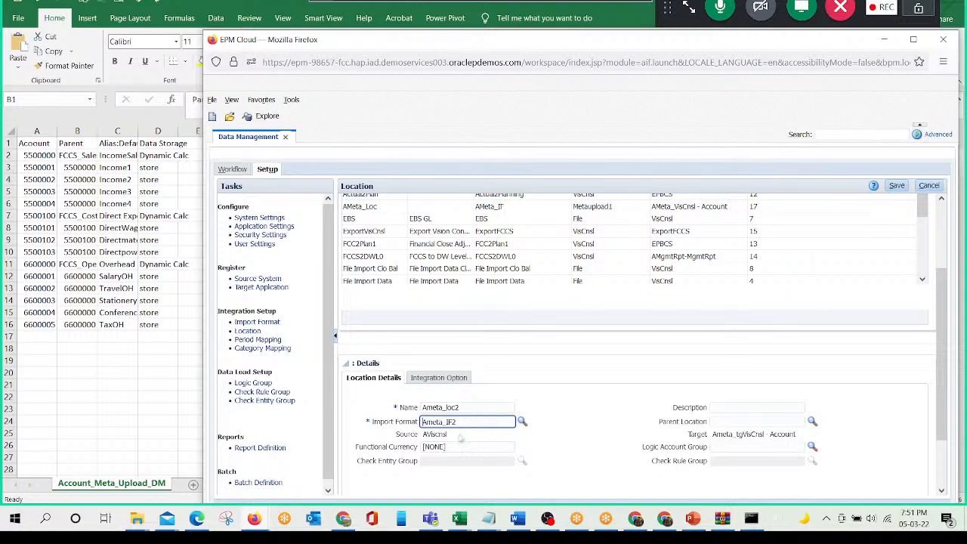
{"action": "double_click", "coordinate": [460, 441]}
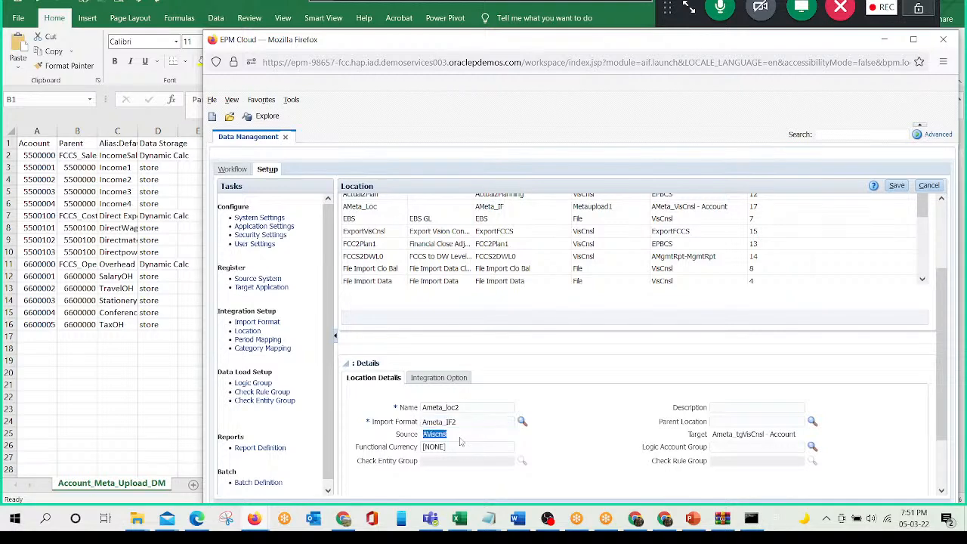
{"action": "left_click", "coordinate": [731, 437]}
{"action": "double_click", "coordinate": [730, 436]}
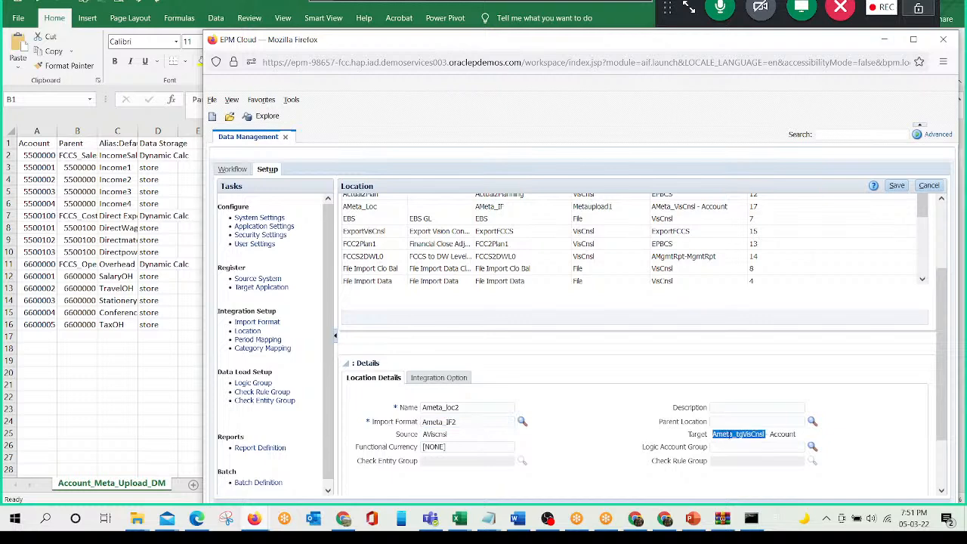
{"action": "left_click", "coordinate": [898, 187]}
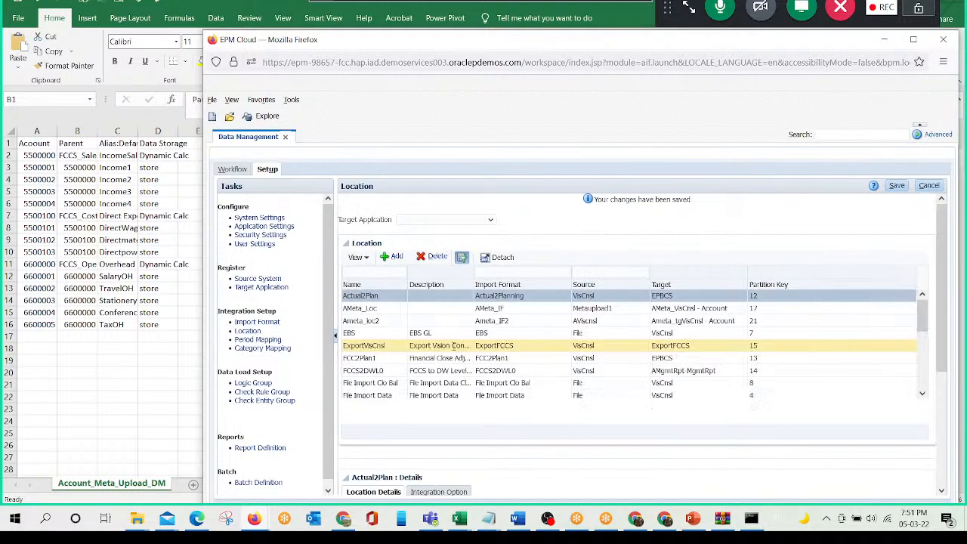
- Review the details of the saved Ameta_loc2 location
{"action": "left_click", "coordinate": [384, 321]}
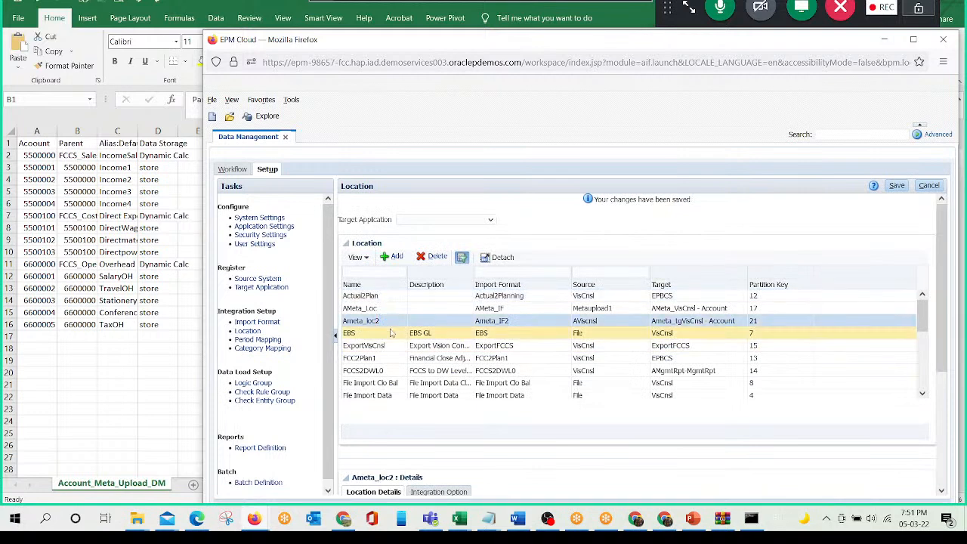
{"action": "scroll", "coordinate": [391, 332], "scroll_direction": "down", "scroll_amount": 3}
{"action": "scroll", "coordinate": [389, 326], "scroll_direction": "up", "scroll_amount": 3}
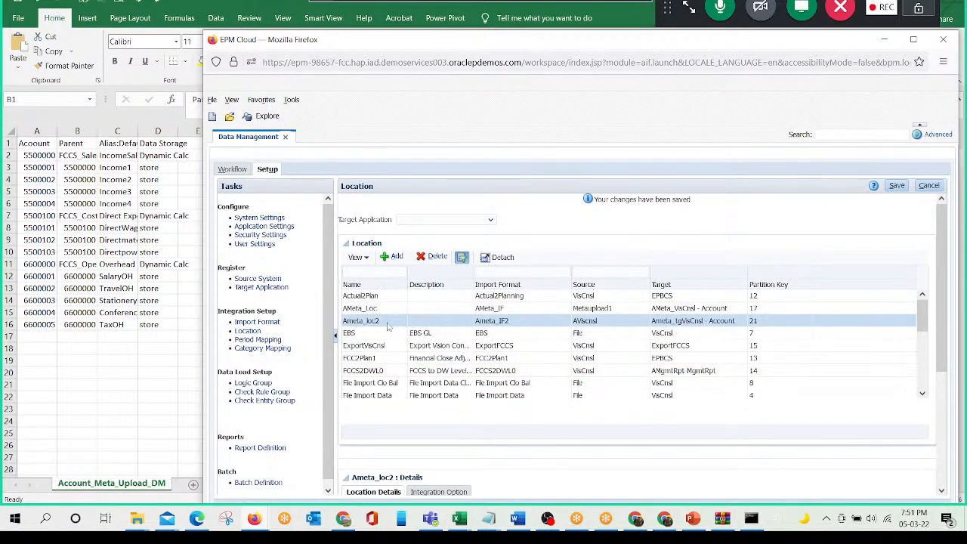
- Open the Data Load Mapping task and switch its point of view to the location Ameta_loc2
{"action": "left_click", "coordinate": [234, 171]}
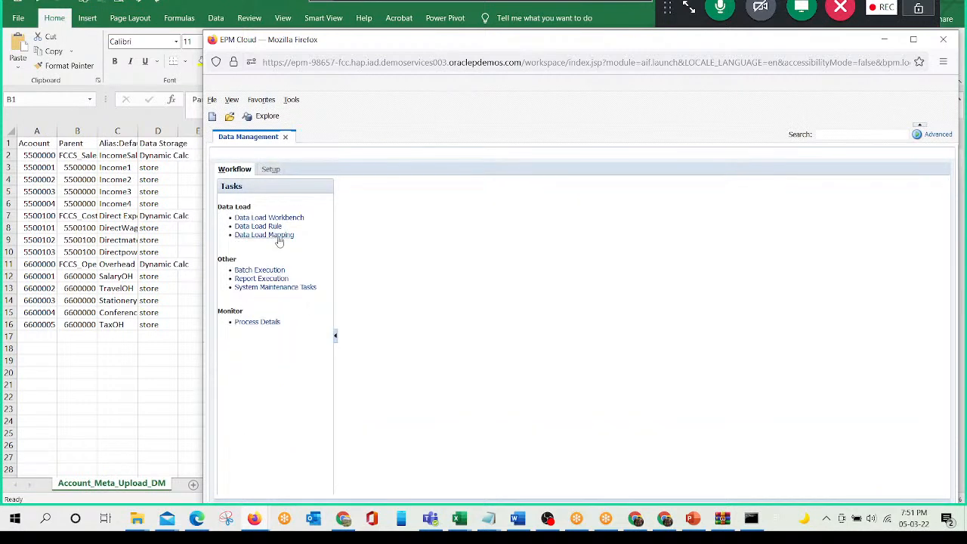
{"action": "left_click", "coordinate": [278, 236]}
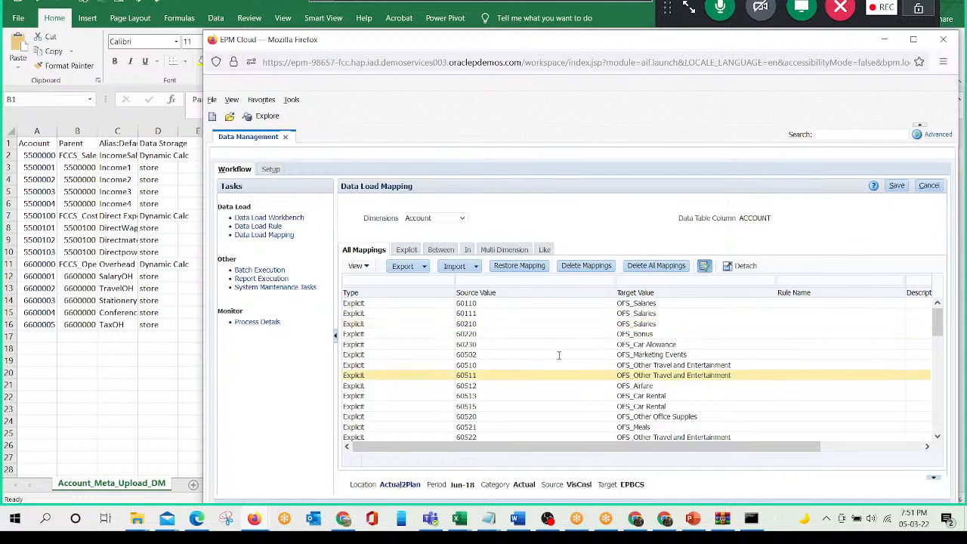
{"action": "scroll", "coordinate": [412, 340], "scroll_direction": "down", "scroll_amount": 3}
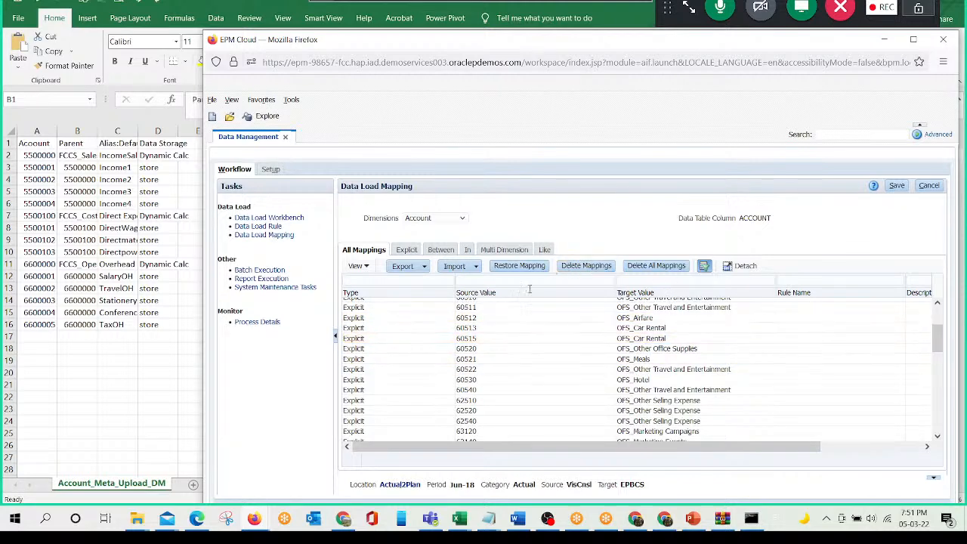
{"action": "scroll", "coordinate": [424, 435], "scroll_direction": "down", "scroll_amount": 10}
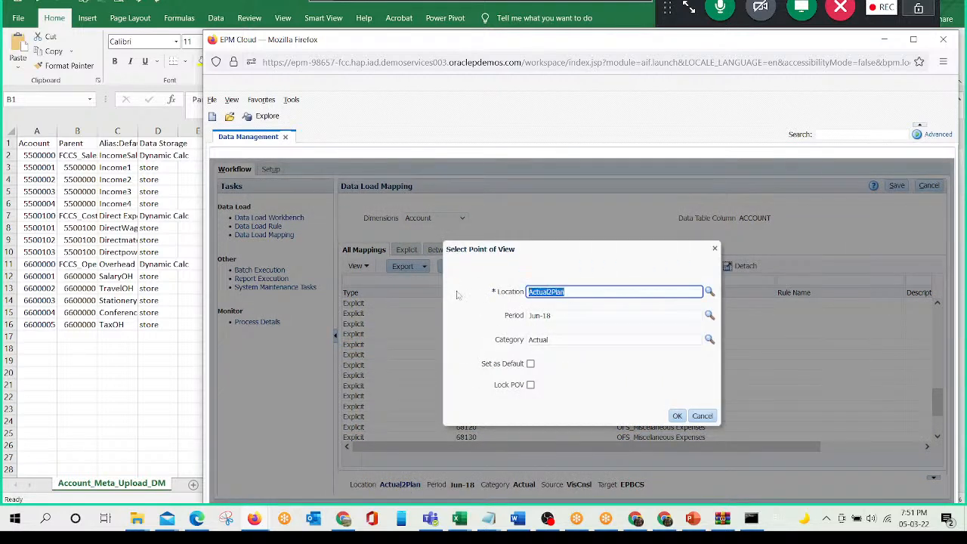
{"action": "key", "text": "BackSpace"}
{"action": "left_click", "coordinate": [710, 292]}
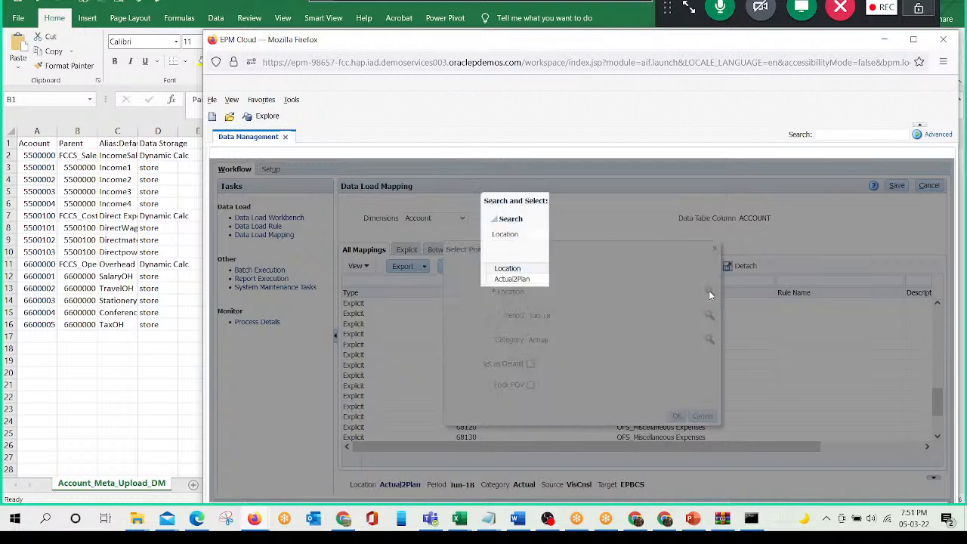
{"action": "left_click", "coordinate": [522, 299]}
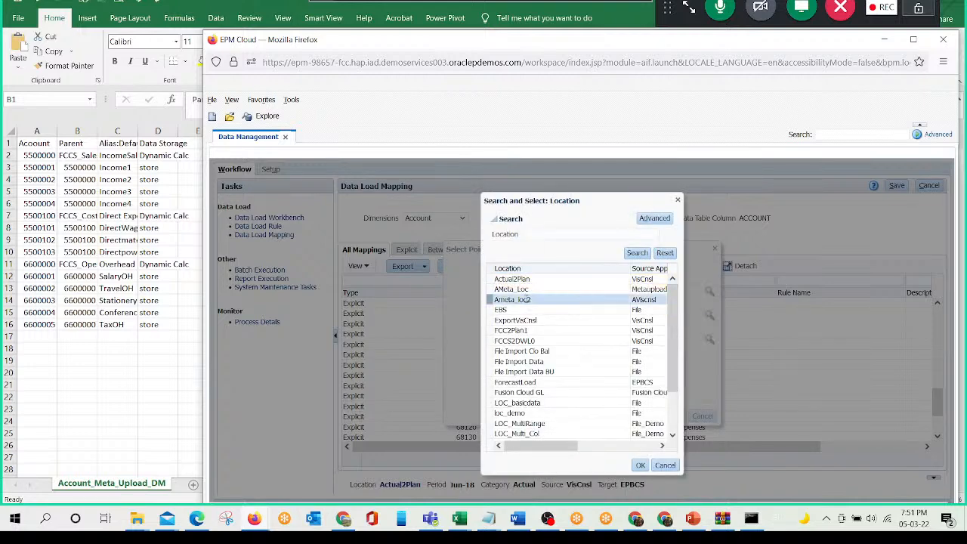
{"action": "left_click", "coordinate": [639, 465]}
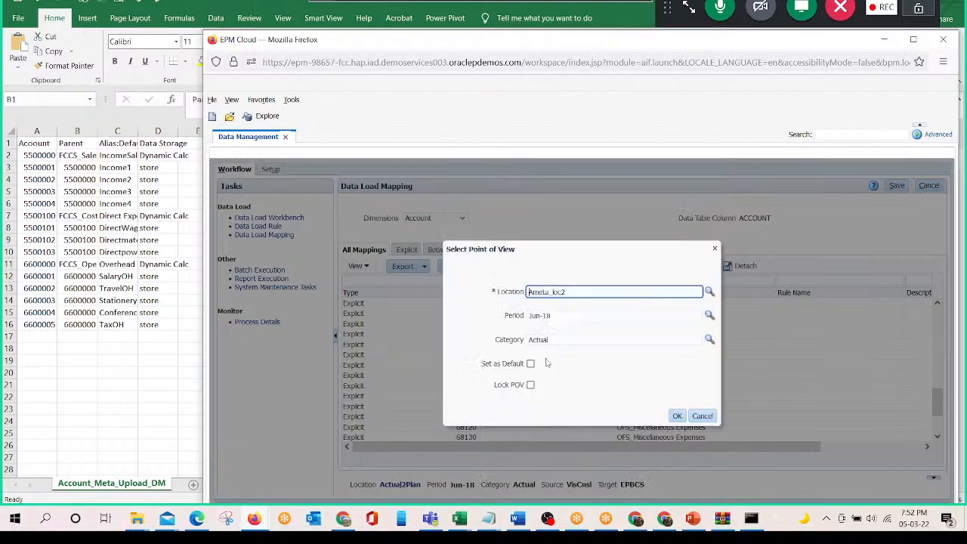
{"action": "left_click", "coordinate": [582, 315]}
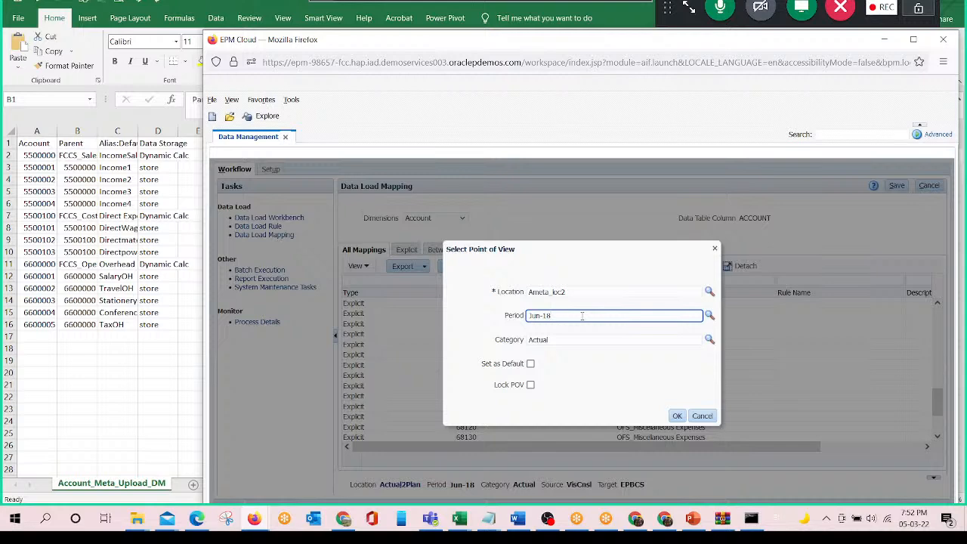
{"action": "left_click", "coordinate": [677, 416]}
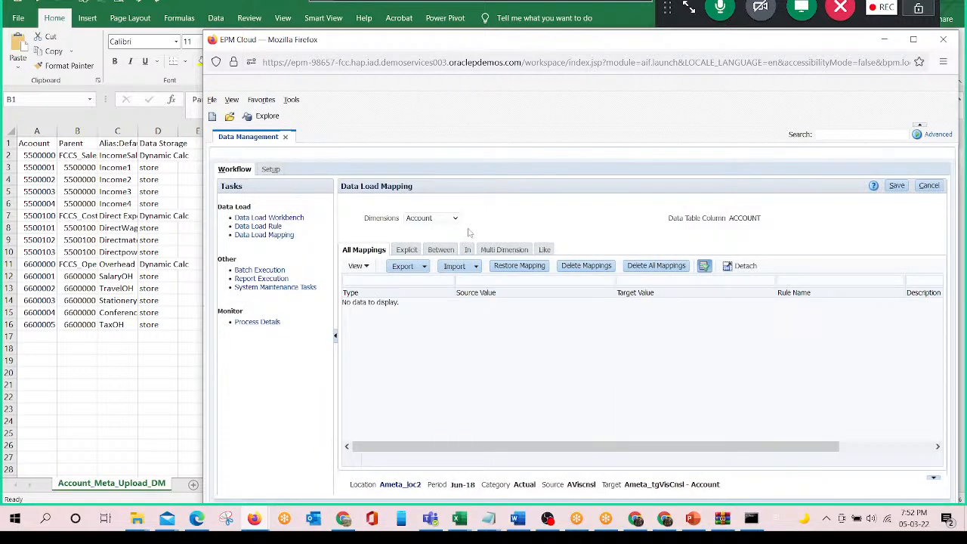
- Add a Like mapping for the Account dimension from source * to target * with rule name b1 and save it
{"action": "left_click", "coordinate": [544, 251]}
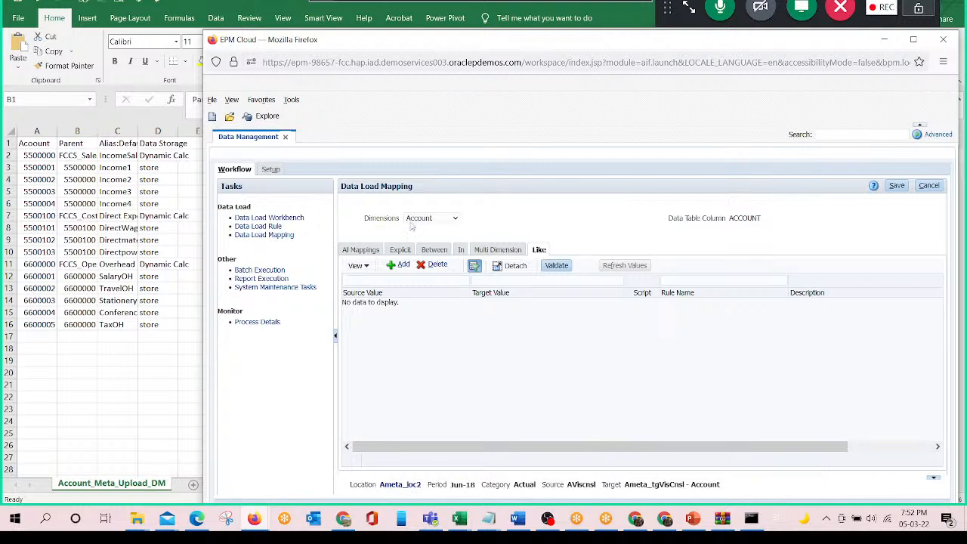
{"action": "left_click", "coordinate": [458, 219]}
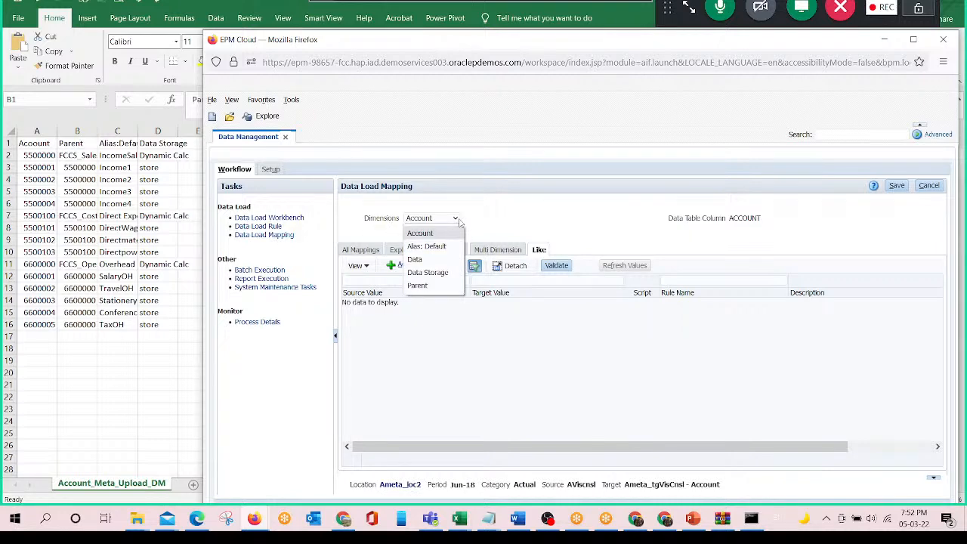
{"action": "left_click", "coordinate": [458, 220]}
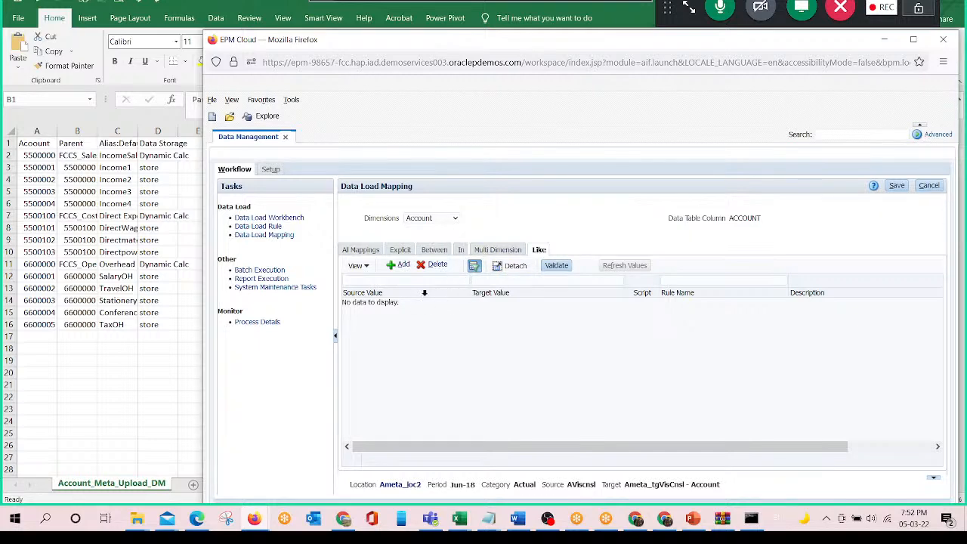
{"action": "left_click", "coordinate": [403, 267]}
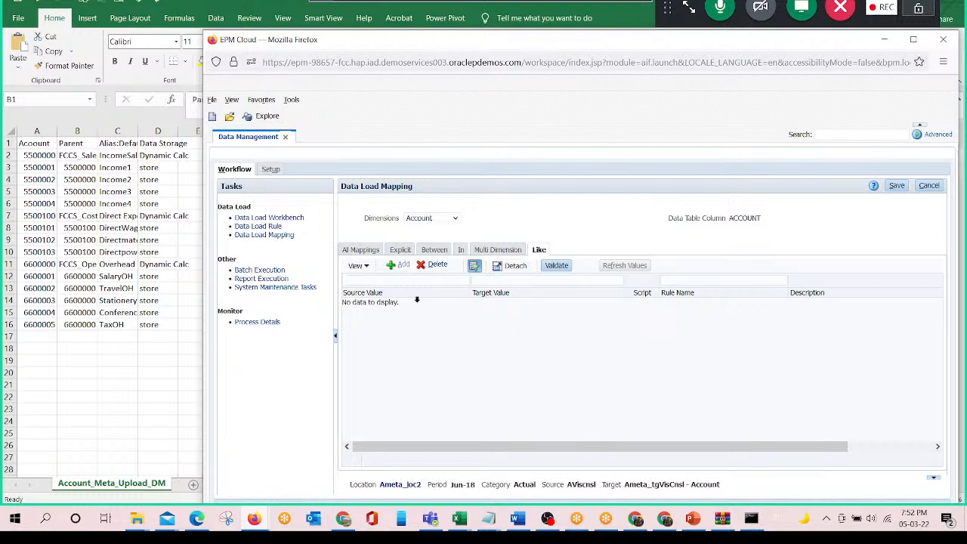
{"action": "type", "text": "*"}
{"action": "key", "text": "Tab"}
{"action": "type", "text": "*"}
{"action": "key", "text": "Tab"}
{"action": "key", "text": "Tab"}
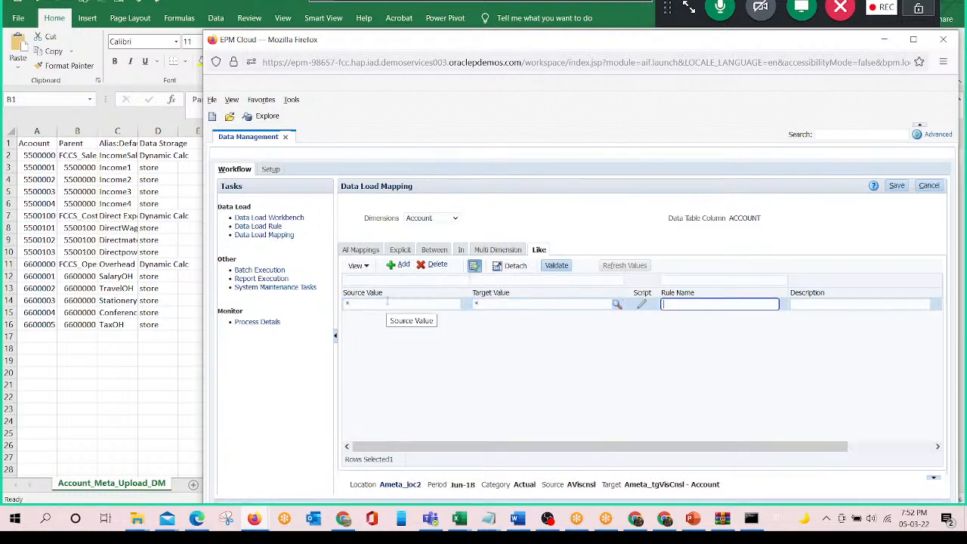
{"action": "type", "text": "b1"}
{"action": "key", "text": "Tab"}
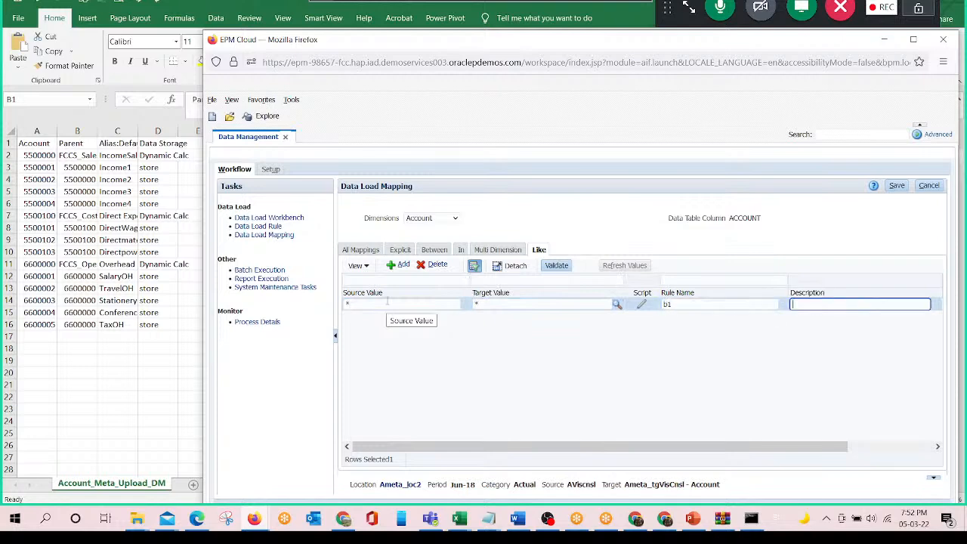
{"action": "left_click", "coordinate": [897, 185]}
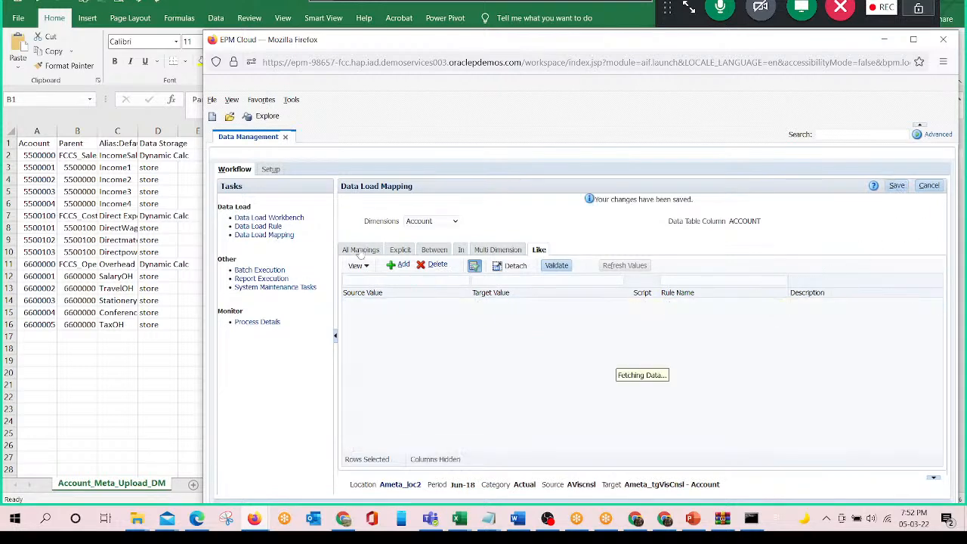
- Add a Like mapping for the Alias: Default dimension from source * to target * with rule name b3 and save it
{"action": "left_click", "coordinate": [431, 220]}
{"action": "left_click", "coordinate": [425, 249]}
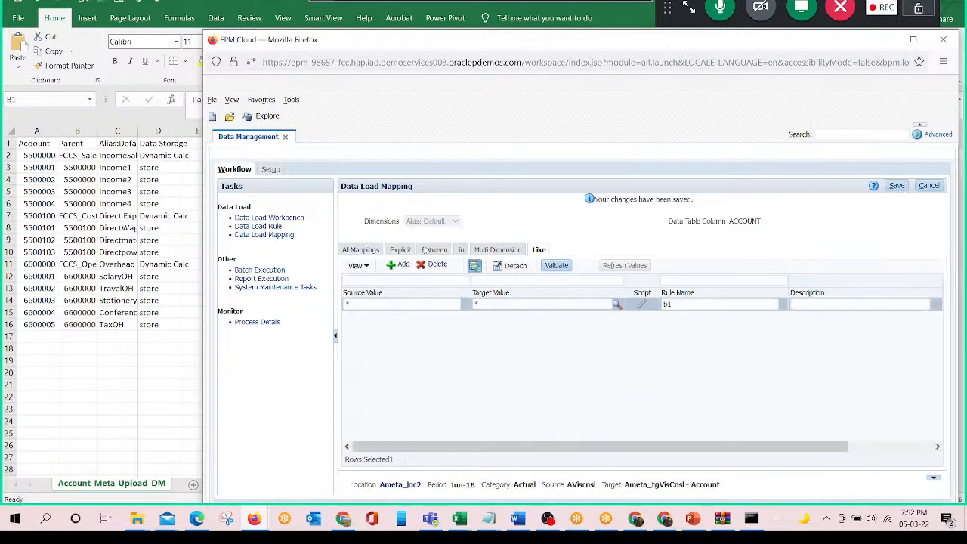
{"action": "left_click", "coordinate": [402, 265]}
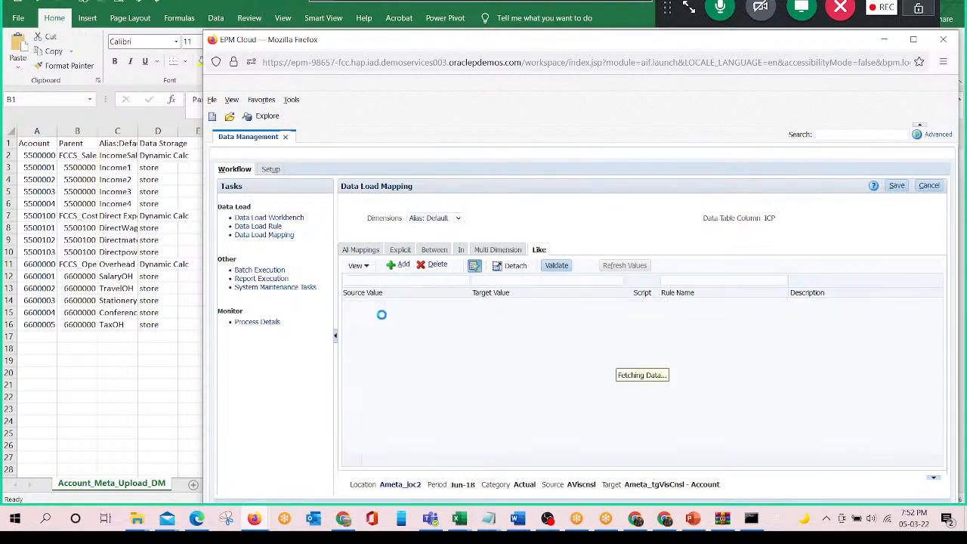
{"action": "type", "text": "*"}
{"action": "key", "text": "Tab"}
{"action": "type", "text": "*"}
{"action": "key", "text": "Tab"}
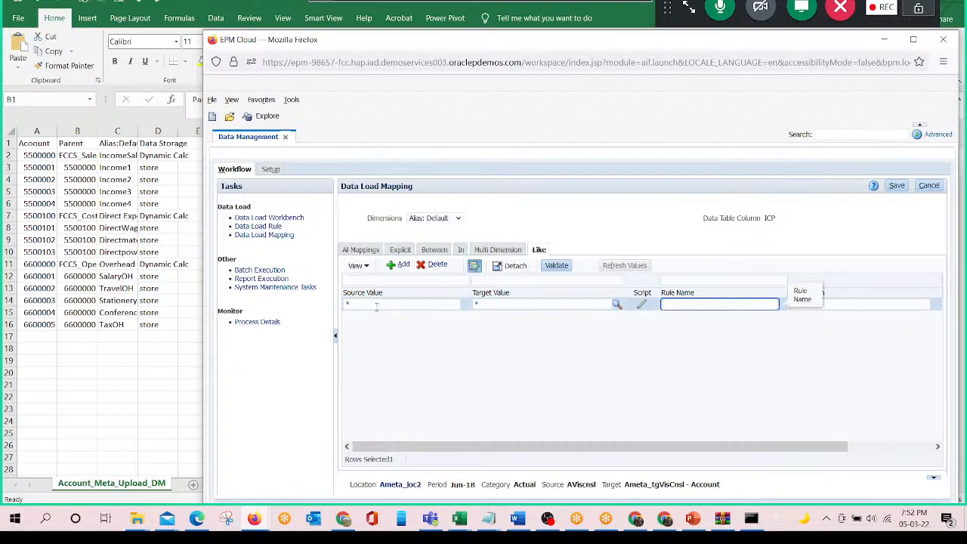
{"action": "type", "text": "b3"}
{"action": "left_click", "coordinate": [897, 185]}
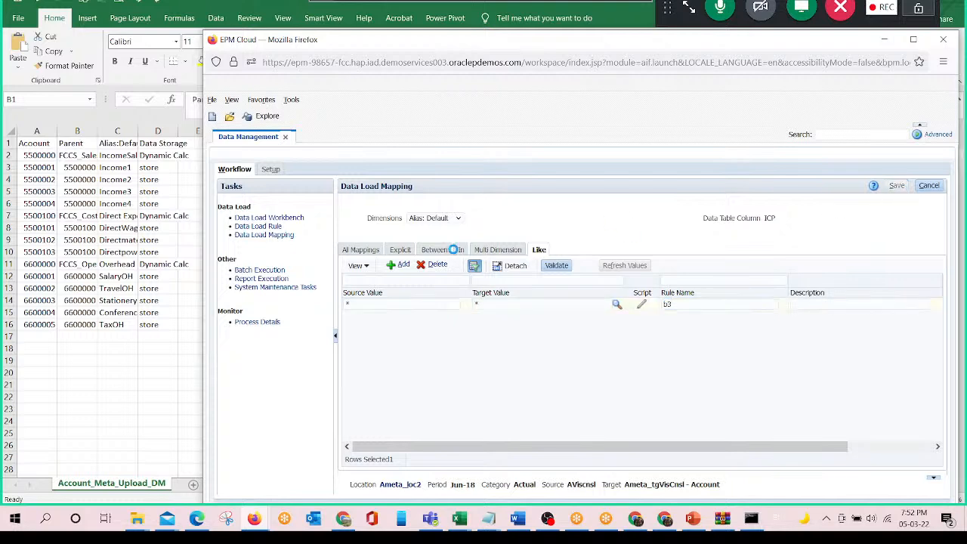
- Add a Like mapping for the Data Storage dimension from source * to target * with rule name b4 and save it
{"action": "left_click", "coordinate": [458, 222]}
{"action": "left_click", "coordinate": [429, 275]}
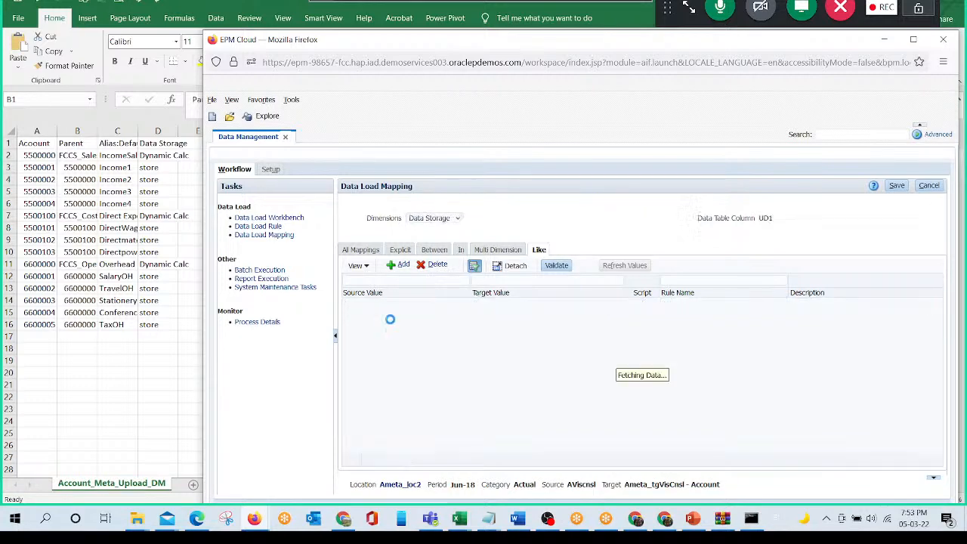
{"action": "type", "text": "*"}
{"action": "key", "text": "Tab"}
{"action": "type", "text": "*"}
{"action": "key", "text": "Tab"}
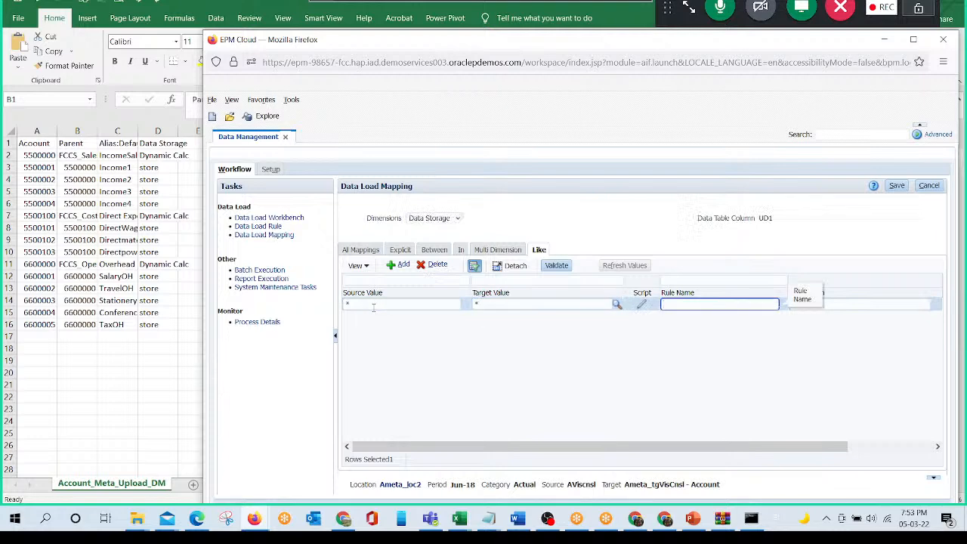
{"action": "type", "text": "b4"}
{"action": "left_click", "coordinate": [895, 187]}
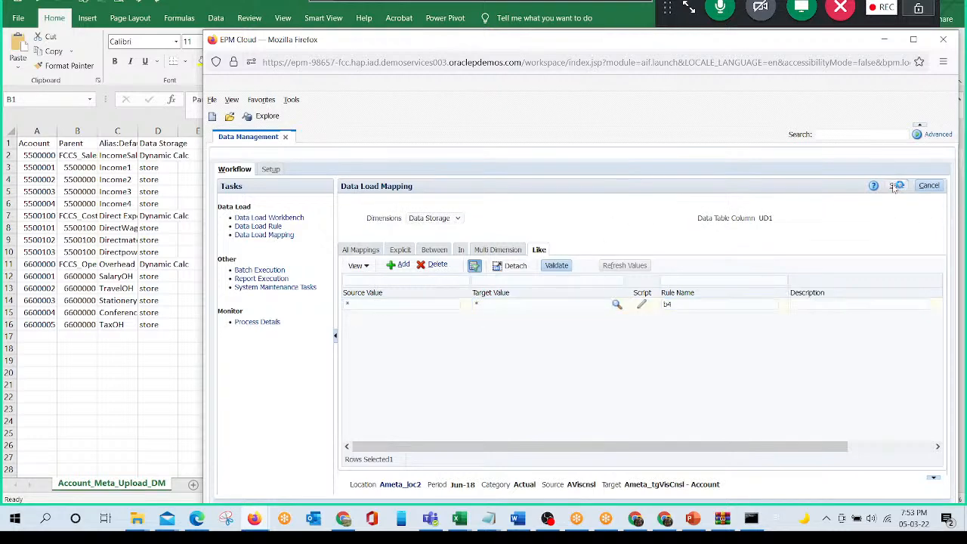
- Add a Like mapping for the Parent dimension from source * to target * with rule name b5 and save it
{"action": "left_click", "coordinate": [425, 223]}
{"action": "left_click", "coordinate": [419, 288]}
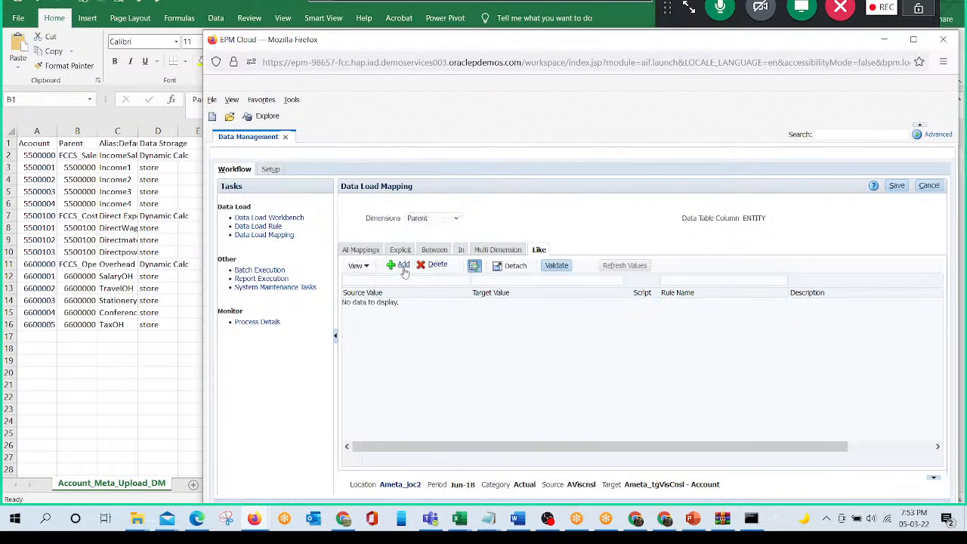
{"action": "left_click", "coordinate": [402, 266]}
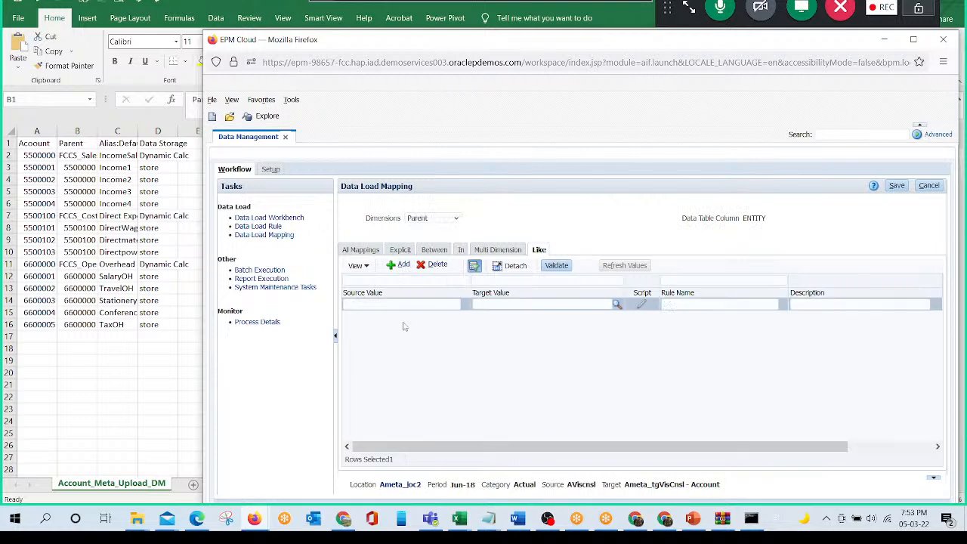
{"action": "left_click", "coordinate": [379, 307]}
{"action": "type", "text": "*"}
{"action": "key", "text": "Tab"}
{"action": "type", "text": "*"}
{"action": "key", "text": "Tab"}
{"action": "type", "text": "b5"}
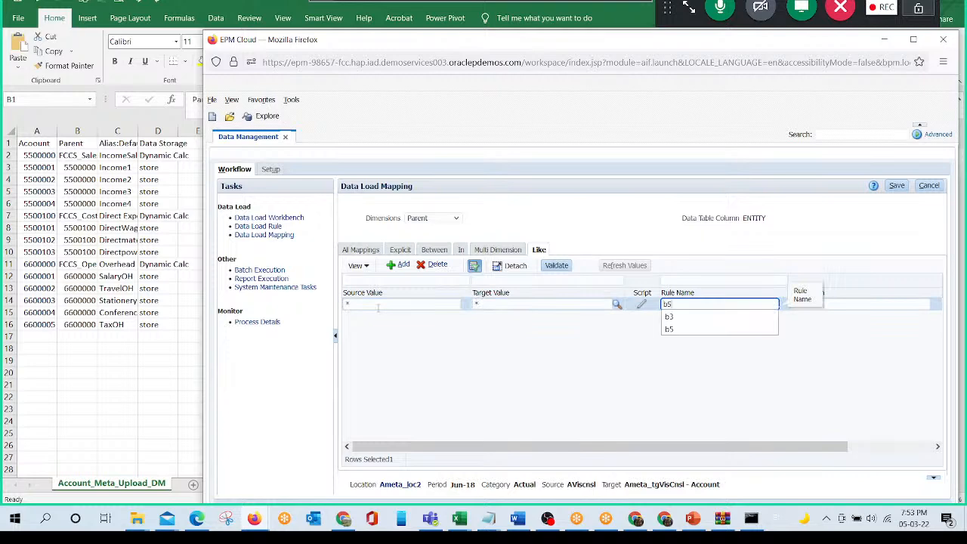
{"action": "left_click", "coordinate": [898, 187]}
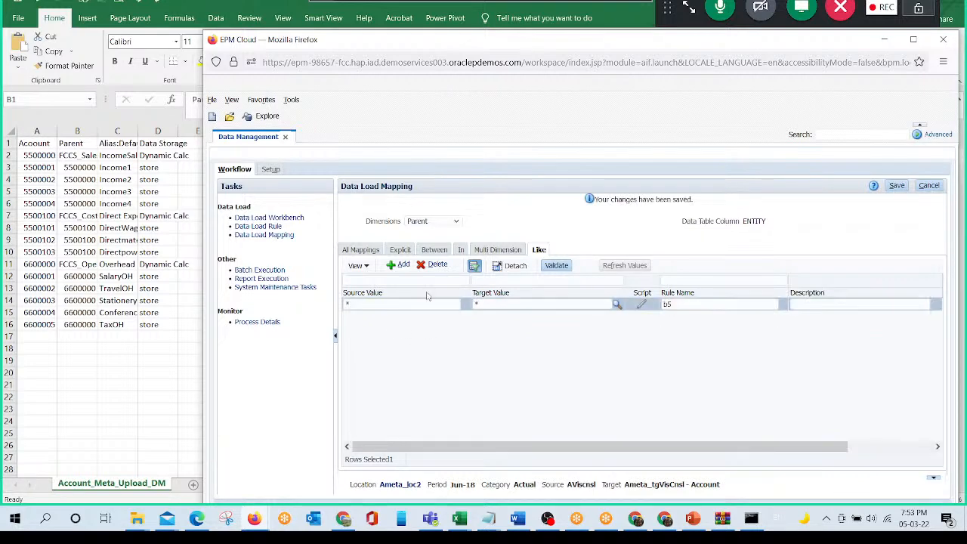
- Review all mappings of the Account, Alias: Default, Data Storage and Parent dimensions in turn, and save
{"action": "left_click", "coordinate": [456, 220]}
{"action": "left_click", "coordinate": [443, 233]}
{"action": "left_click", "coordinate": [357, 251]}
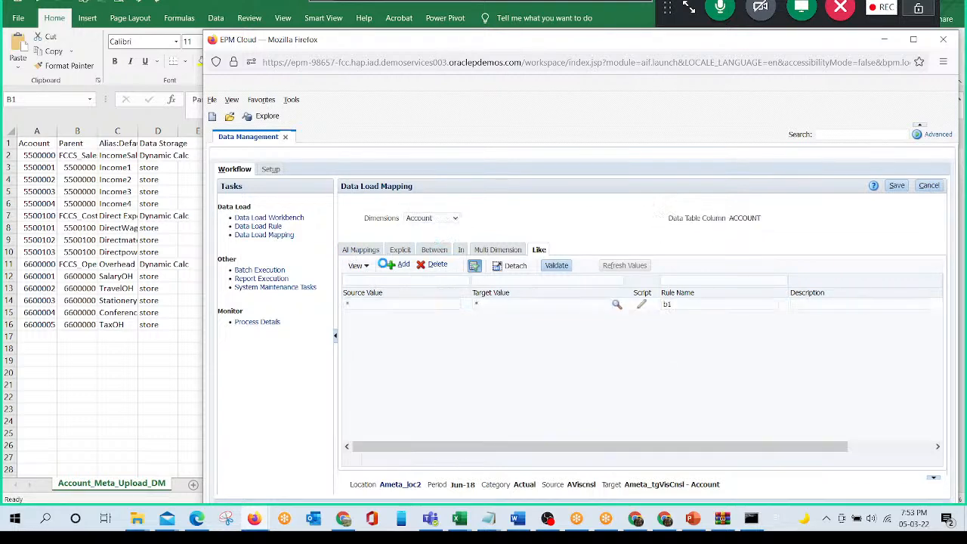
{"action": "left_click", "coordinate": [455, 220]}
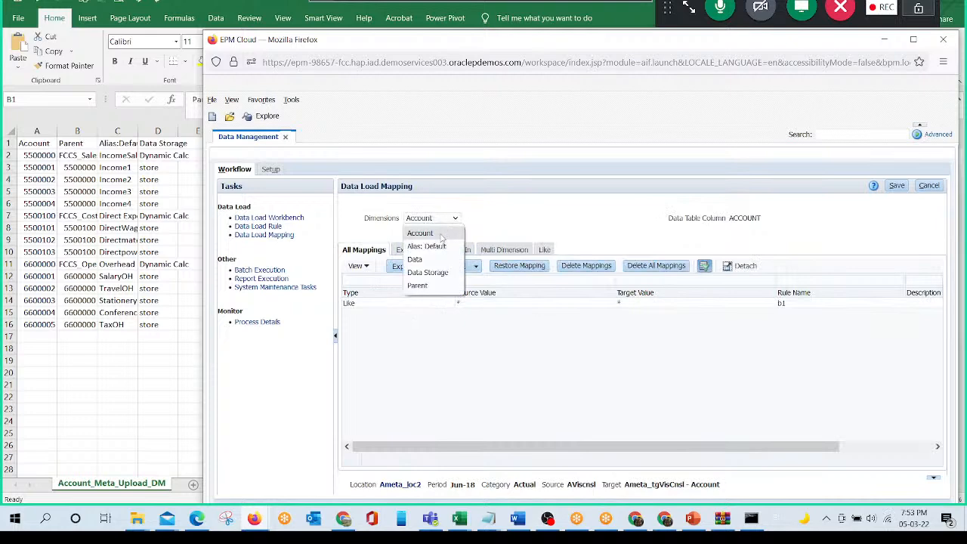
{"action": "left_click", "coordinate": [437, 247]}
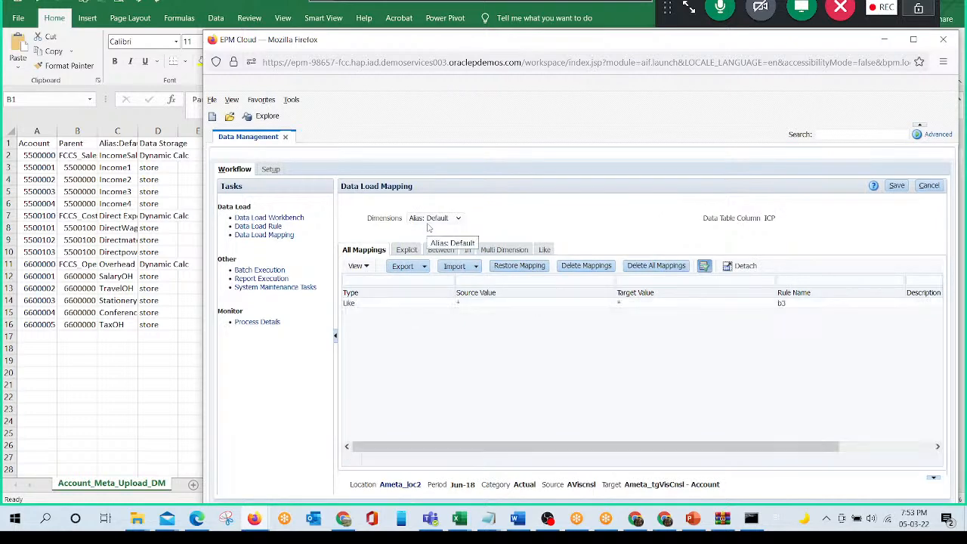
{"action": "left_click", "coordinate": [428, 220]}
{"action": "left_click", "coordinate": [431, 272]}
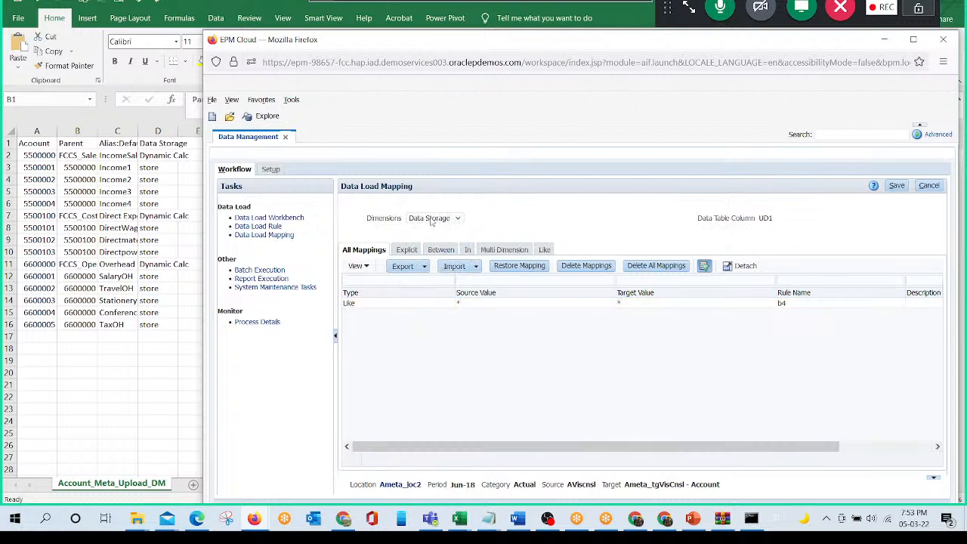
{"action": "left_click", "coordinate": [432, 218]}
{"action": "left_click", "coordinate": [421, 285]}
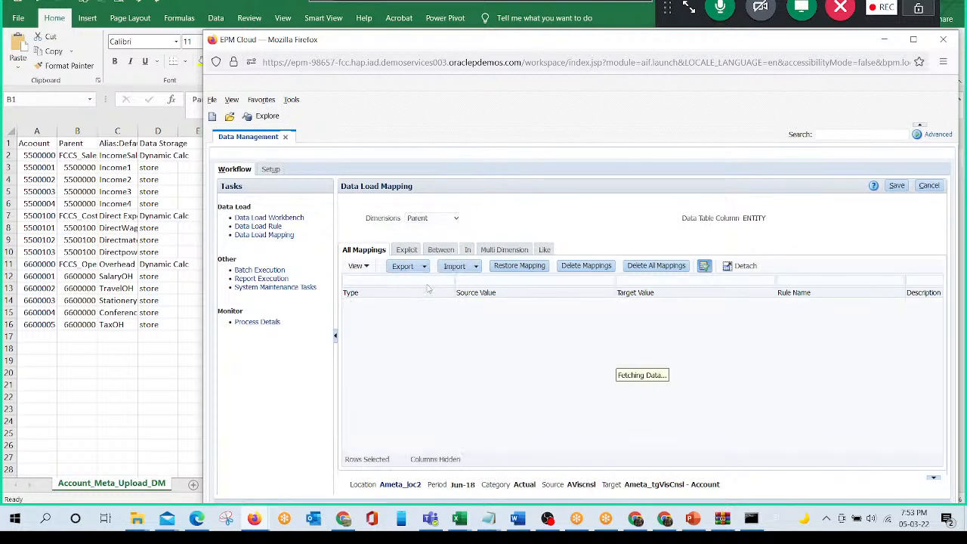
{"action": "left_click", "coordinate": [896, 187]}
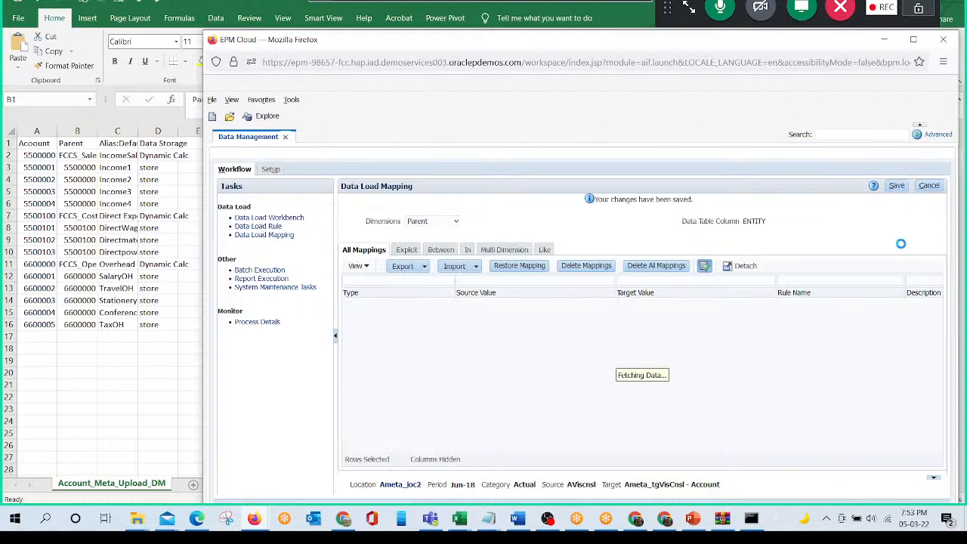
- Create a data load rule named Ameta_DLR2 with import format Ameta_IF2 and save it
{"action": "left_click", "coordinate": [258, 227]}
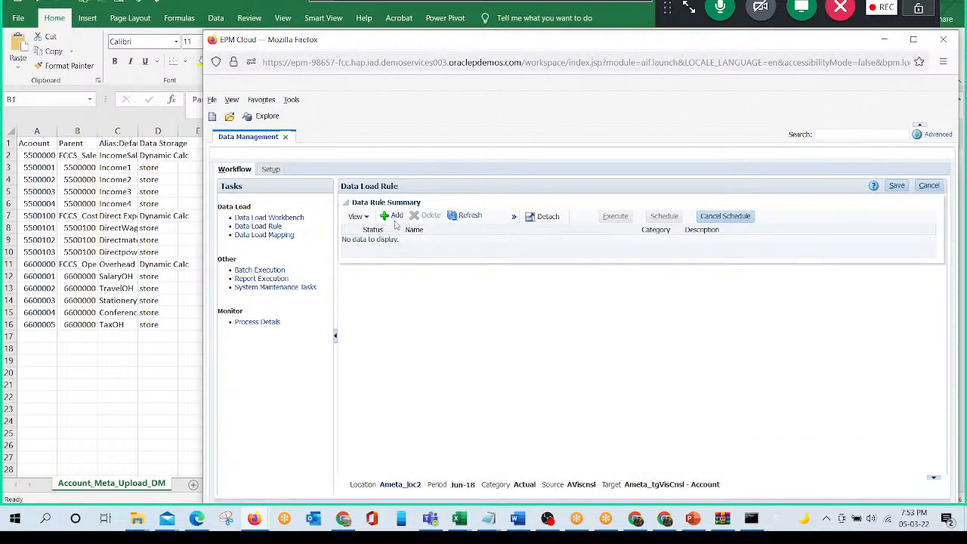
{"action": "left_click", "coordinate": [391, 217]}
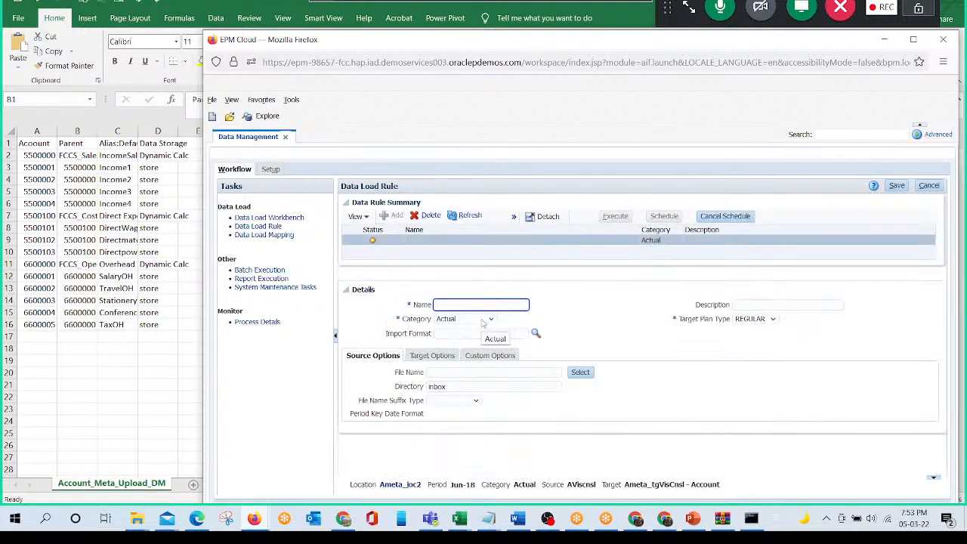
{"action": "type", "text": "Amet"}
{"action": "key", "text": "Tab"}
{"action": "key", "text": "Tab"}
{"action": "key", "text": "Tab"}
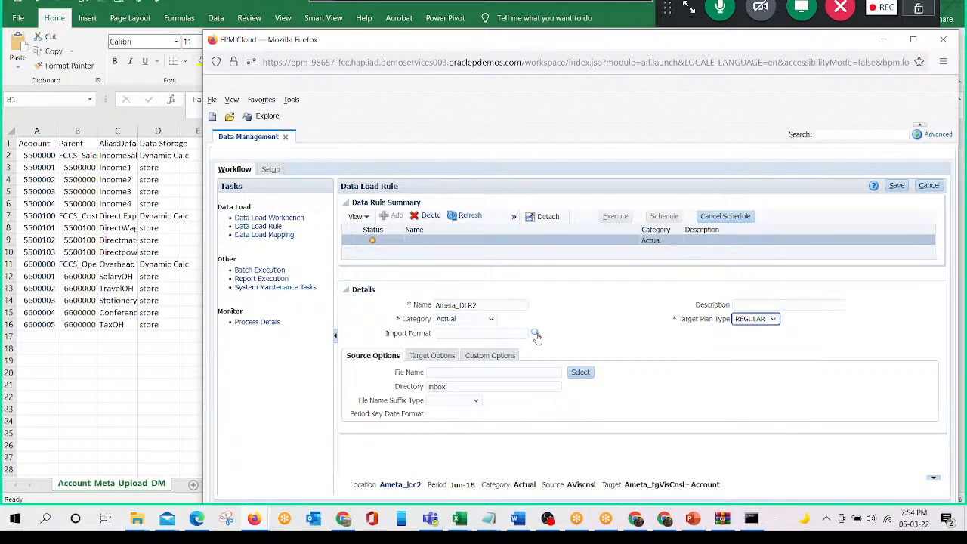
{"action": "left_click", "coordinate": [535, 334]}
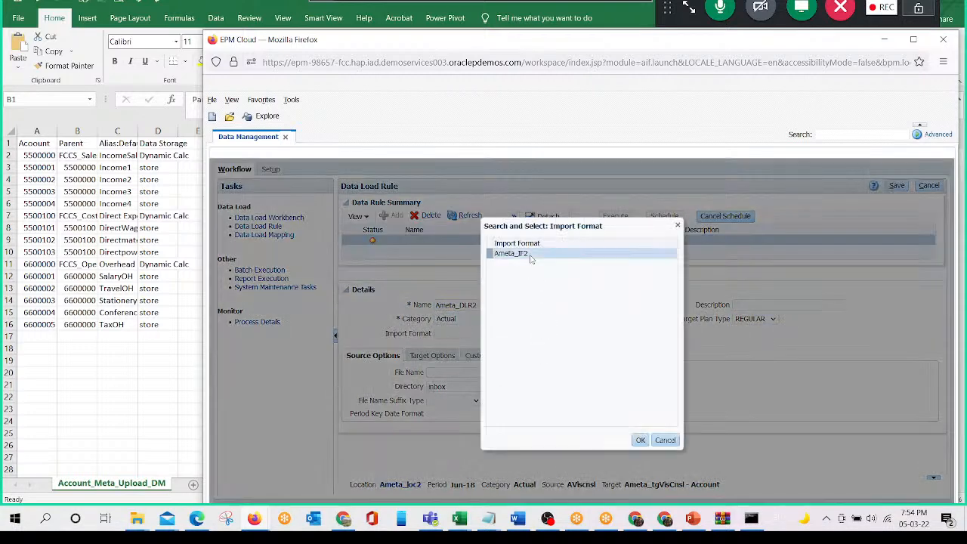
{"action": "left_click", "coordinate": [640, 441]}
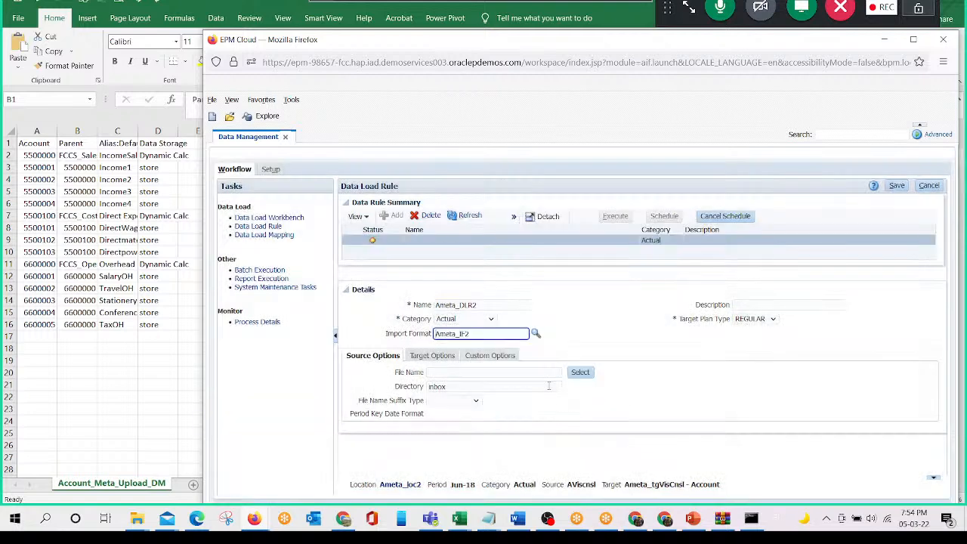
{"action": "left_click", "coordinate": [898, 186]}
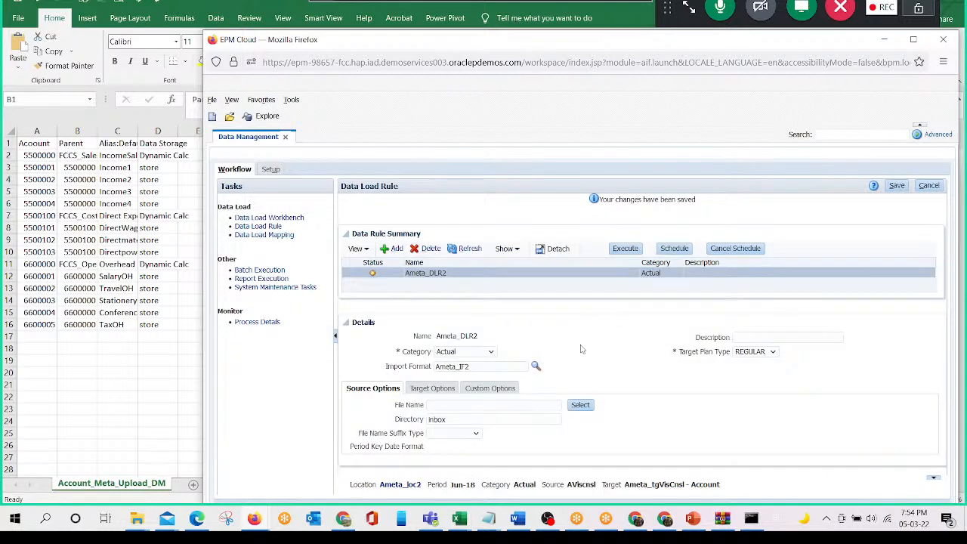
- Switch to Excel, save the Account_Meta_Upload_DM sheet keeping its CSV format, and return to the data load rule
{"action": "left_click", "coordinate": [443, 406]}
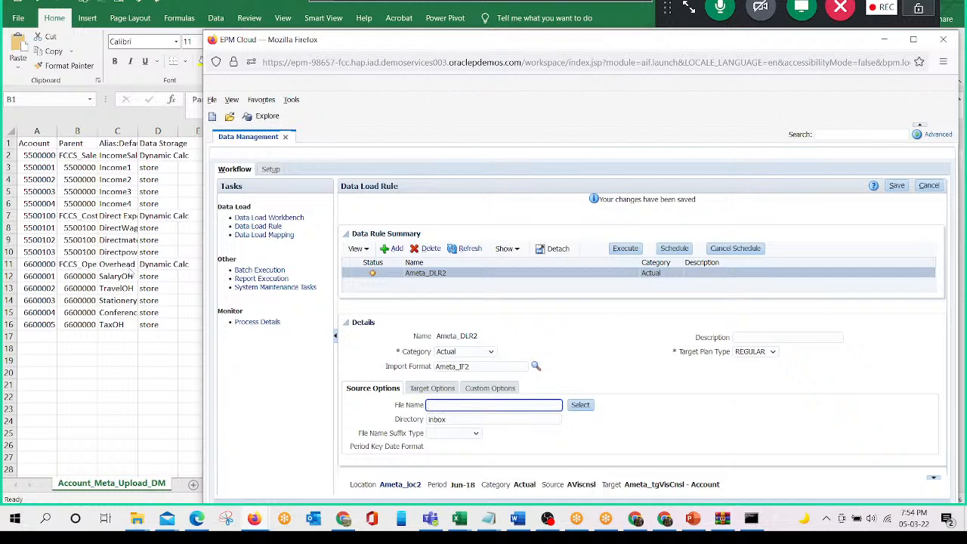
{"action": "key", "text": "alt+Tab"}
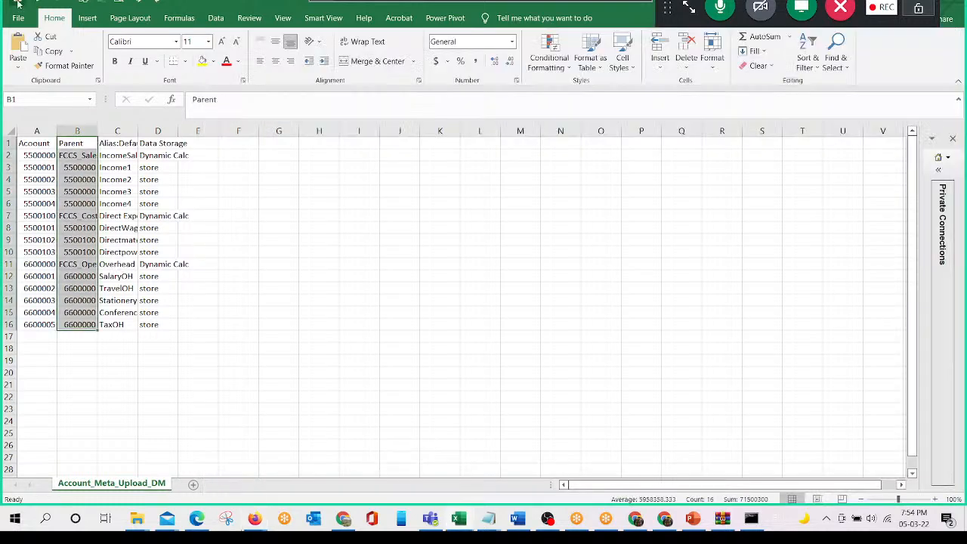
{"action": "left_click", "coordinate": [18, 4]}
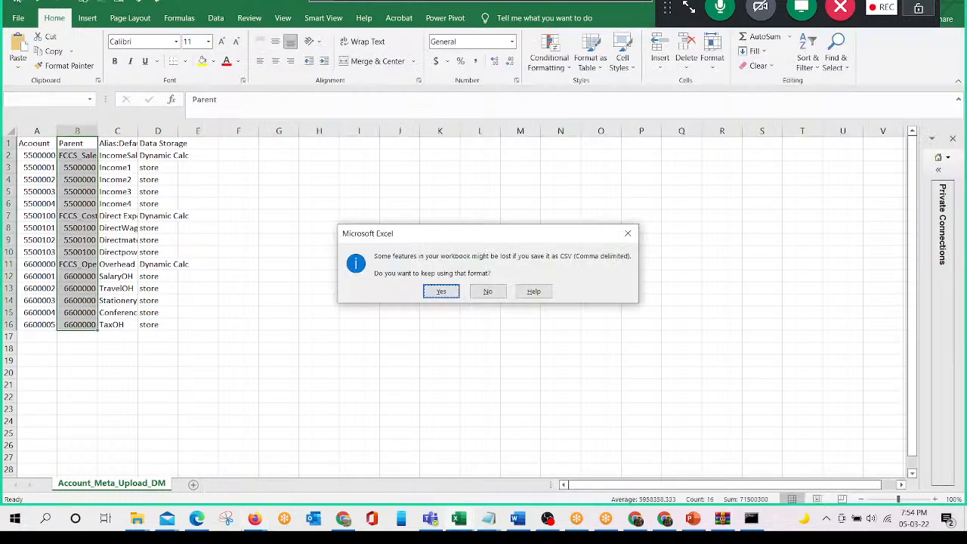
{"action": "left_click", "coordinate": [435, 290]}
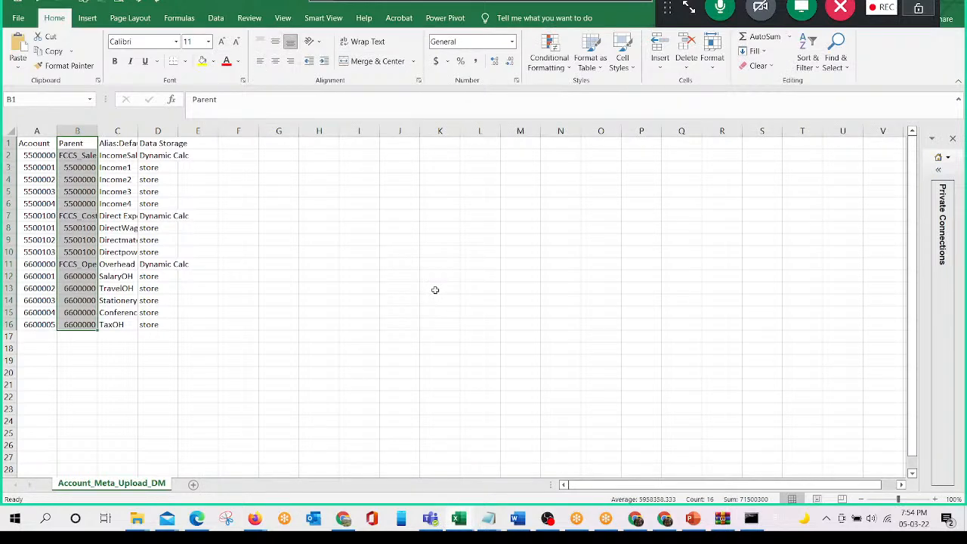
{"action": "key", "text": "alt+Tab"}
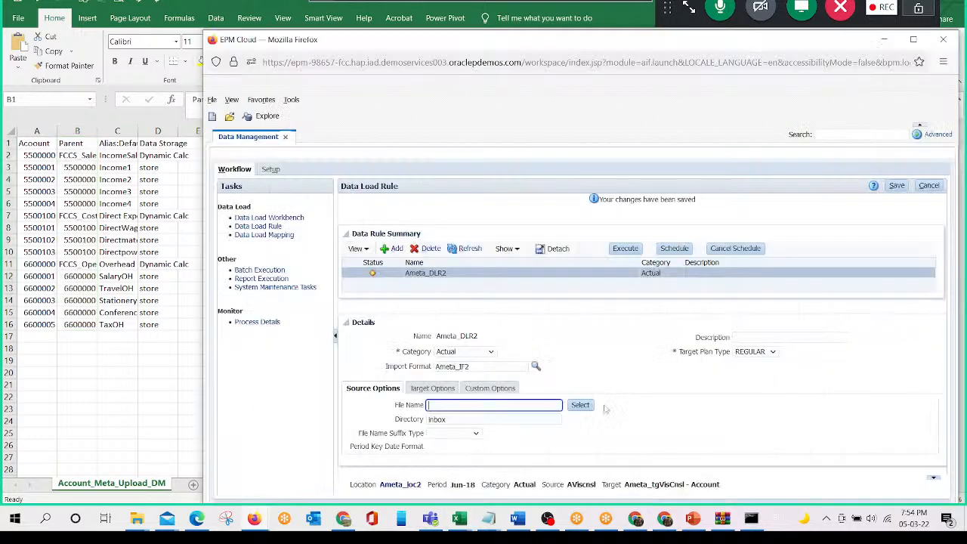
- Upload Account_Meta_Upload_DM.csv from the Class_Purpose folder through the rule's source file selection
{"action": "left_click", "coordinate": [580, 405]}
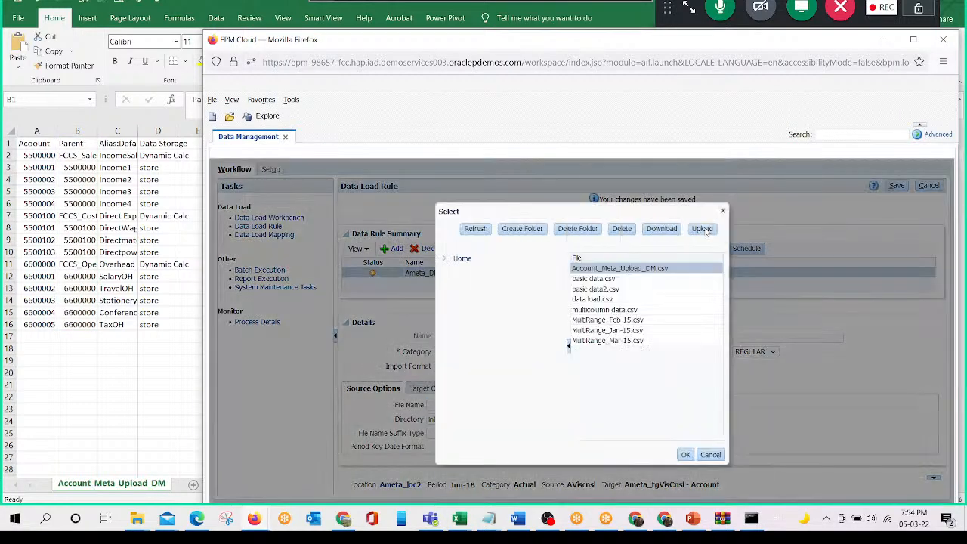
{"action": "left_click", "coordinate": [702, 229]}
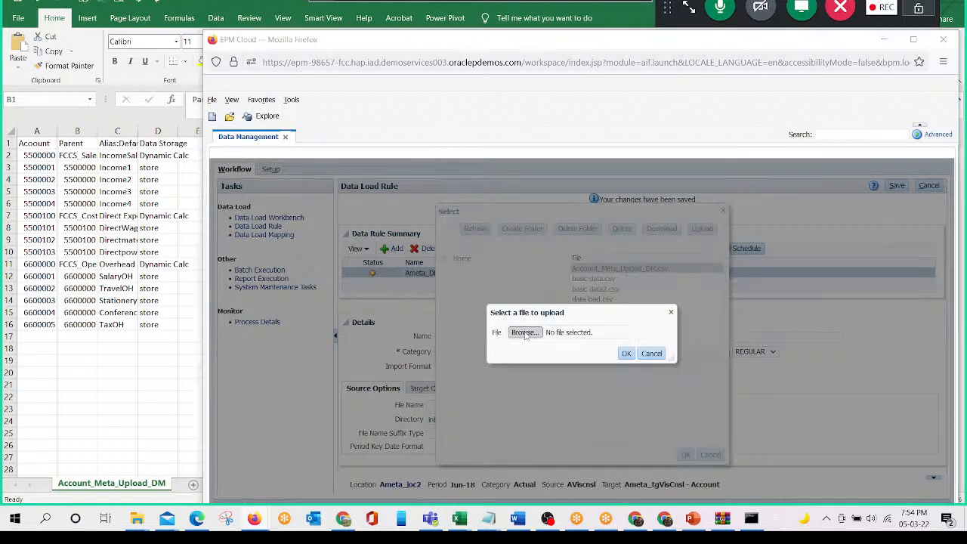
{"action": "left_click", "coordinate": [525, 333]}
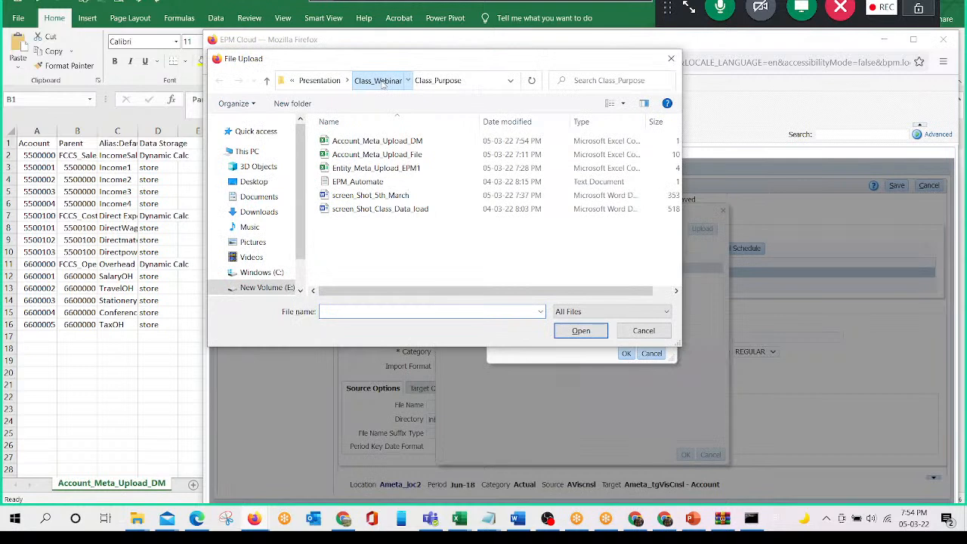
{"action": "left_click", "coordinate": [407, 144]}
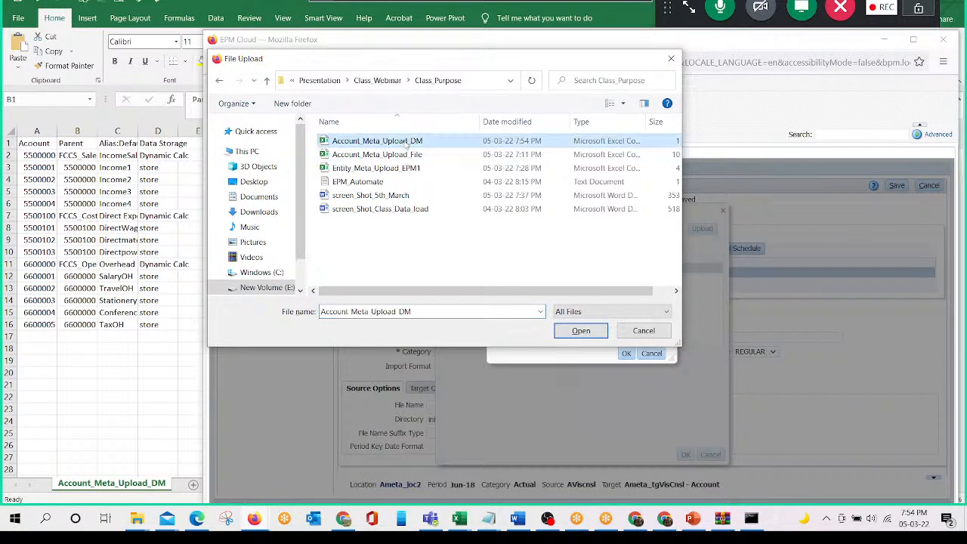
{"action": "left_click", "coordinate": [581, 331]}
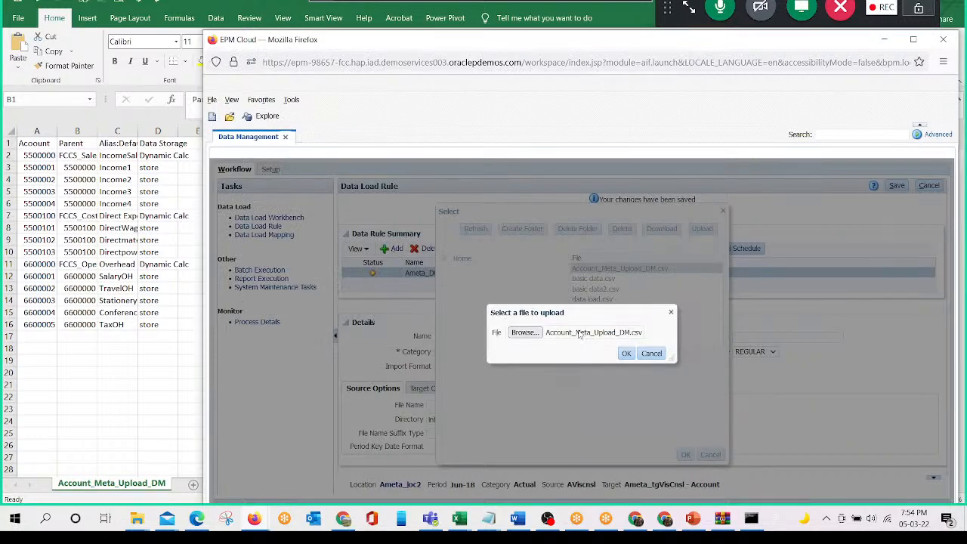
{"action": "left_click", "coordinate": [626, 353]}
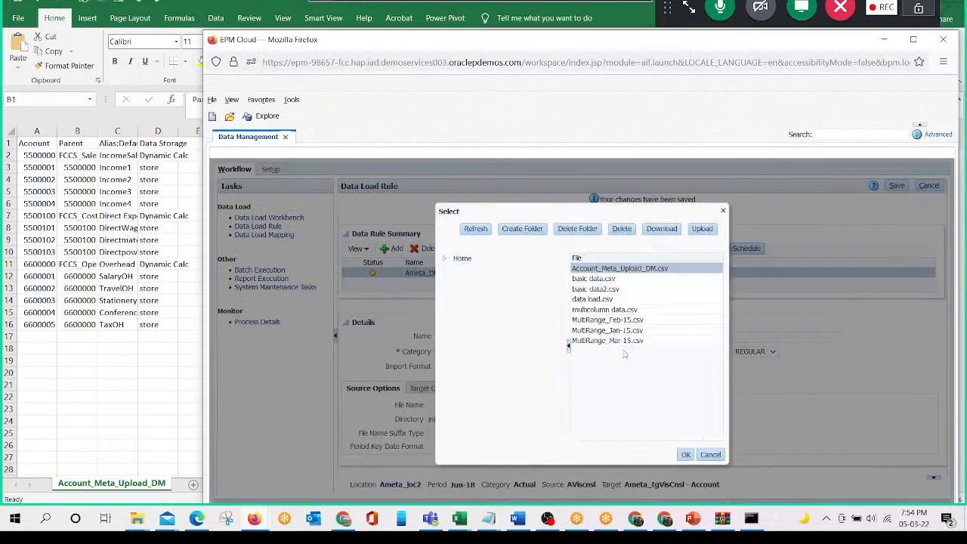
- Select Account_Meta_Upload_DM.csv as the source file of the Ameta_DLR2 rule and save the rule
{"action": "left_click", "coordinate": [605, 279]}
{"action": "left_click", "coordinate": [613, 270]}
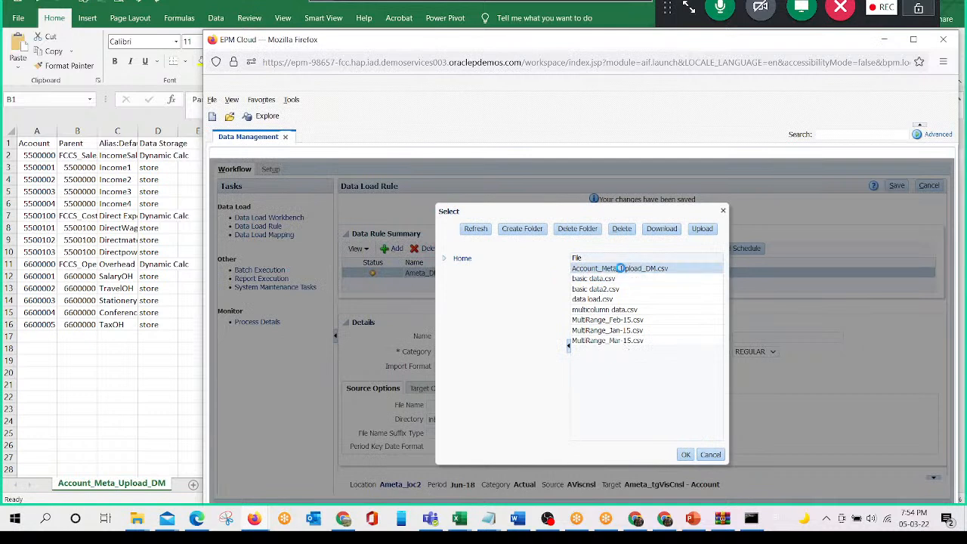
{"action": "left_click", "coordinate": [686, 455]}
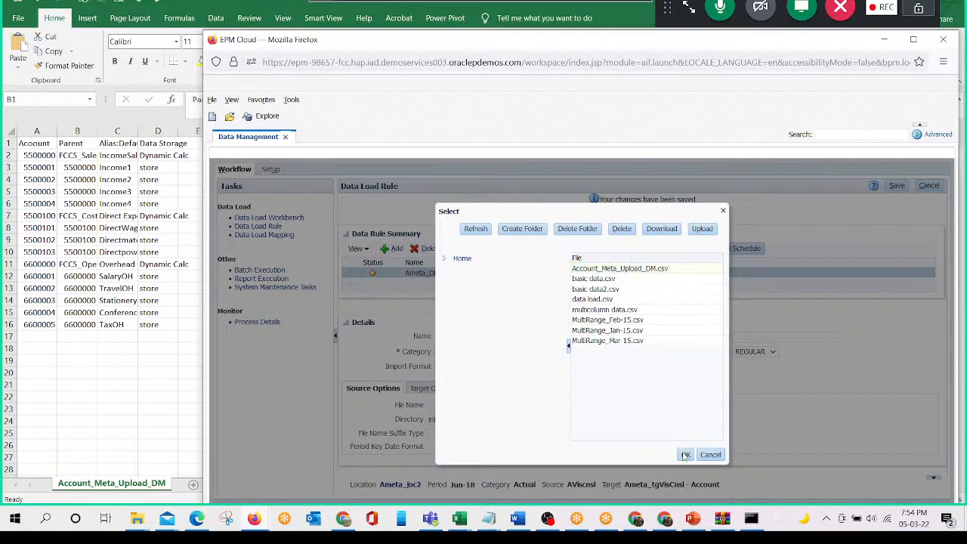
{"action": "left_click", "coordinate": [897, 186]}
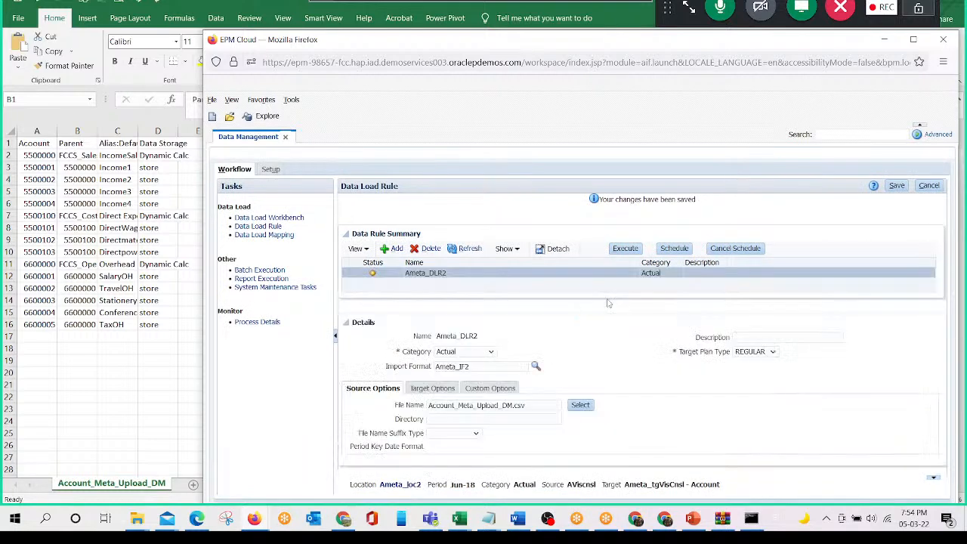
- Execute the Ameta_DLR2 rule with Import from Source for Jun-18 in Replace mode and refresh the rule status
{"action": "left_click", "coordinate": [628, 251]}
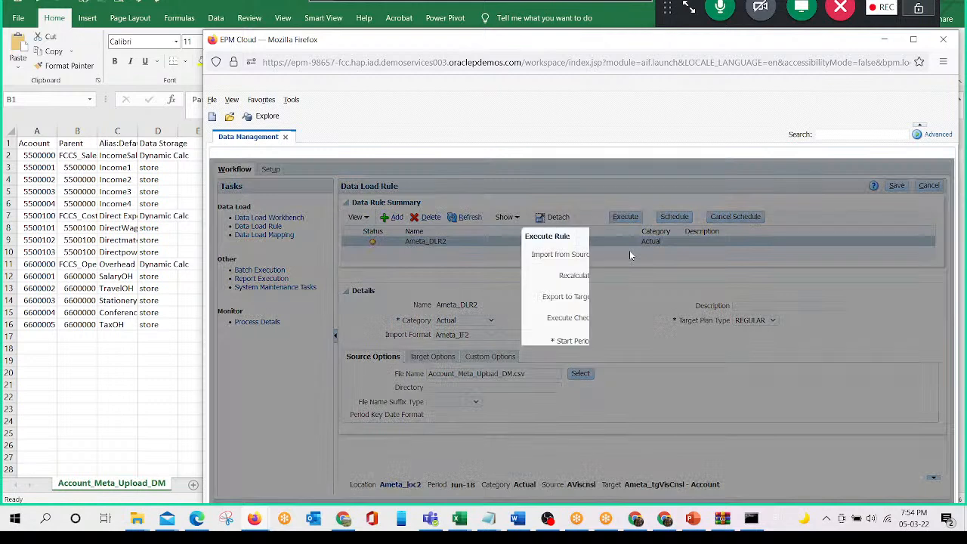
{"action": "left_click", "coordinate": [600, 256]}
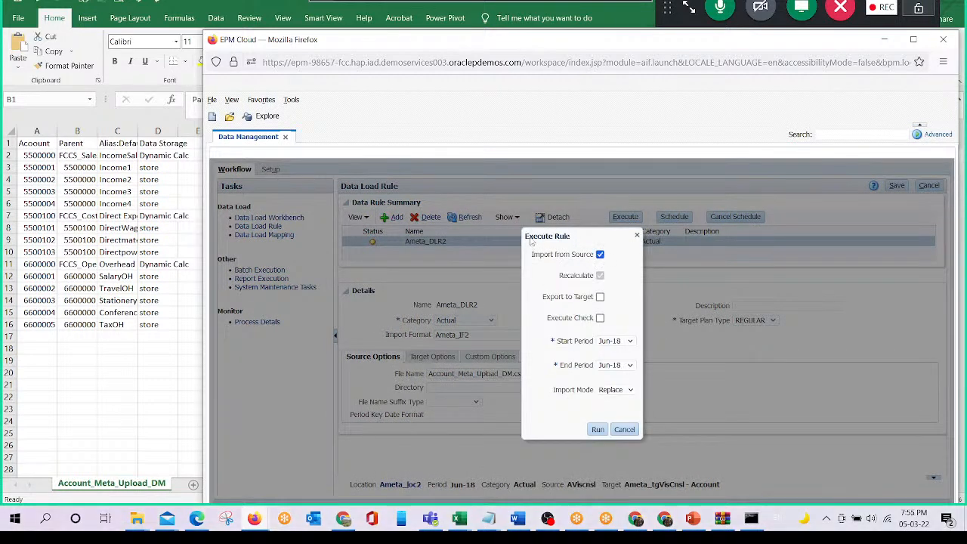
{"action": "left_click_drag", "start_coordinate": [531, 239], "coordinate": [540, 239]}
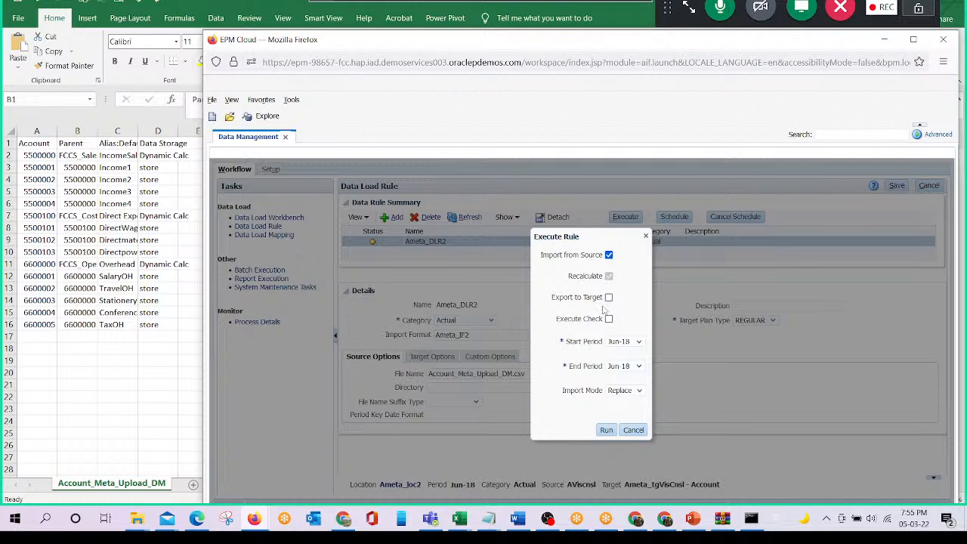
{"action": "left_click", "coordinate": [608, 433]}
{"action": "left_click", "coordinate": [606, 430]}
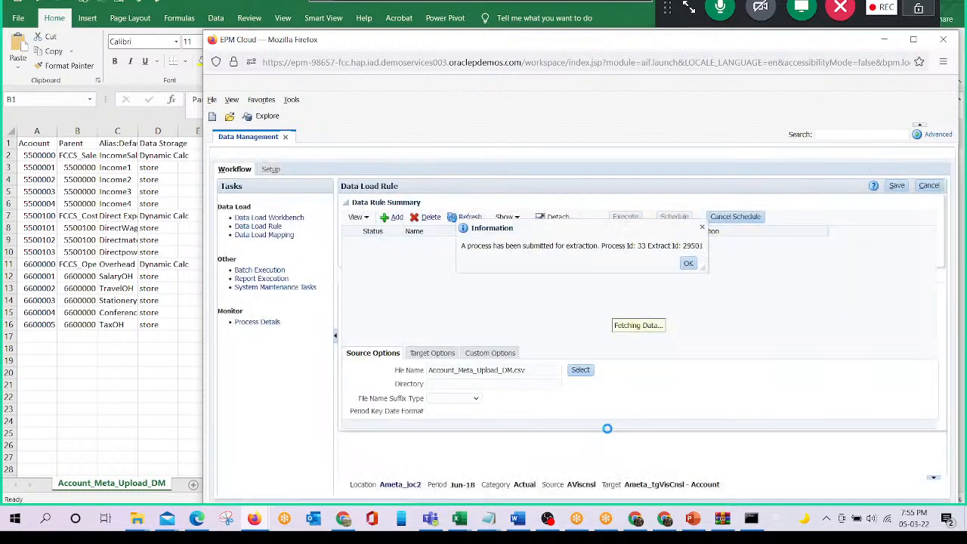
{"action": "left_click", "coordinate": [689, 263]}
{"action": "left_click", "coordinate": [468, 217]}
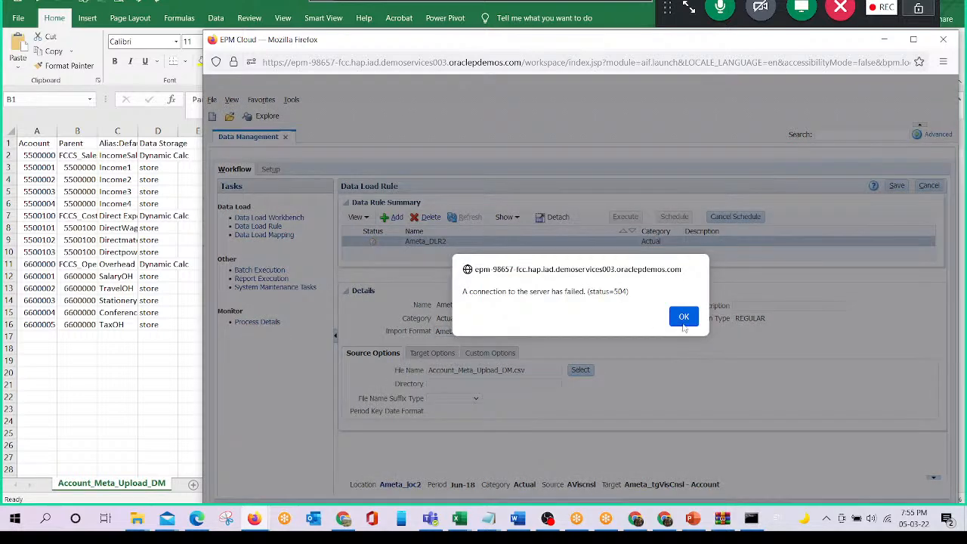
- Review the imported account records in the Data Load Workbench and export them to the target application in Online execution mode
{"action": "left_click", "coordinate": [686, 322]}
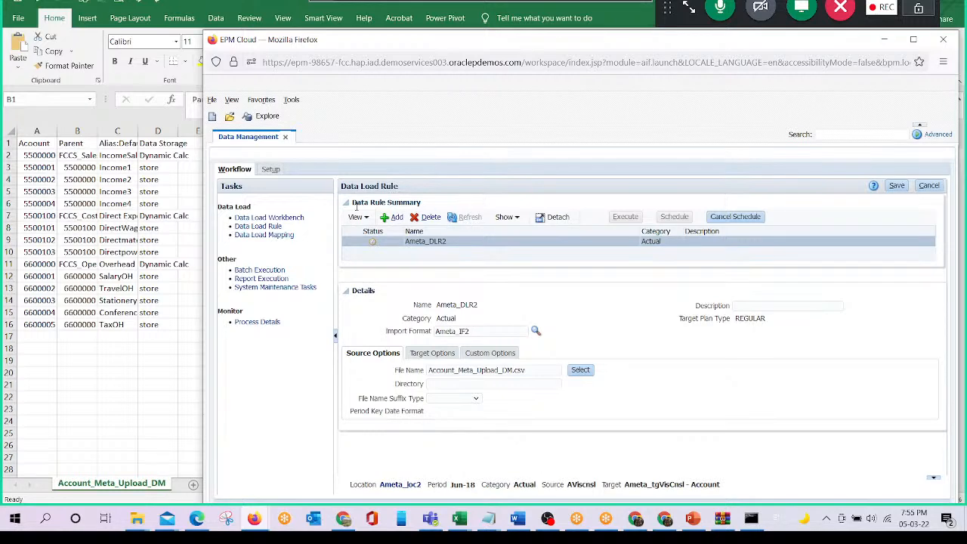
{"action": "left_click", "coordinate": [291, 217]}
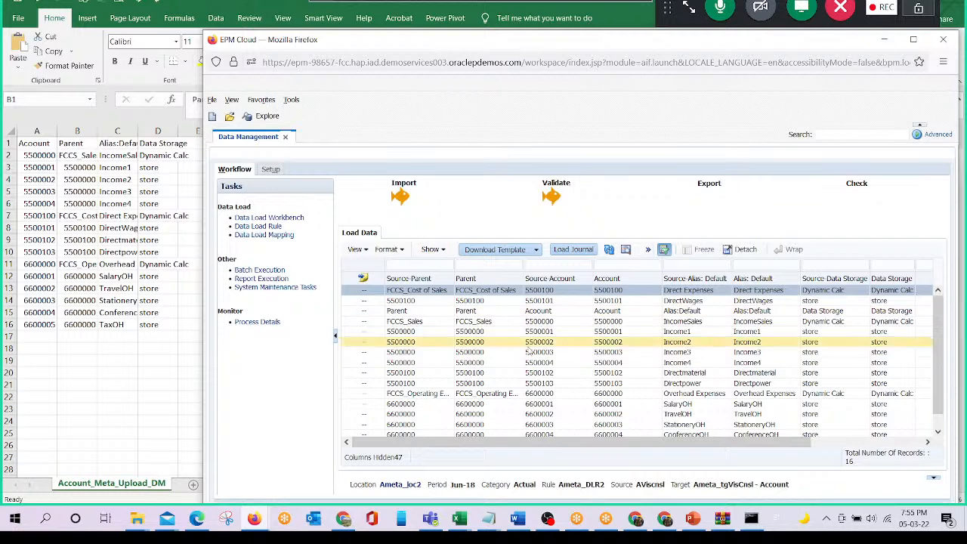
{"action": "scroll", "coordinate": [659, 367], "scroll_direction": "down", "scroll_amount": 1}
{"action": "scroll", "coordinate": [650, 447], "scroll_direction": "up", "scroll_amount": 1}
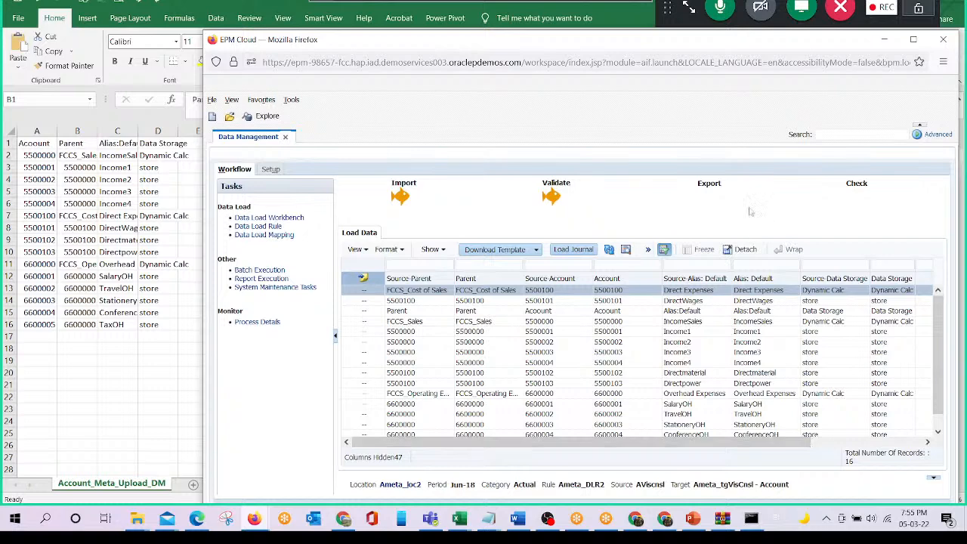
{"action": "left_click", "coordinate": [406, 320]}
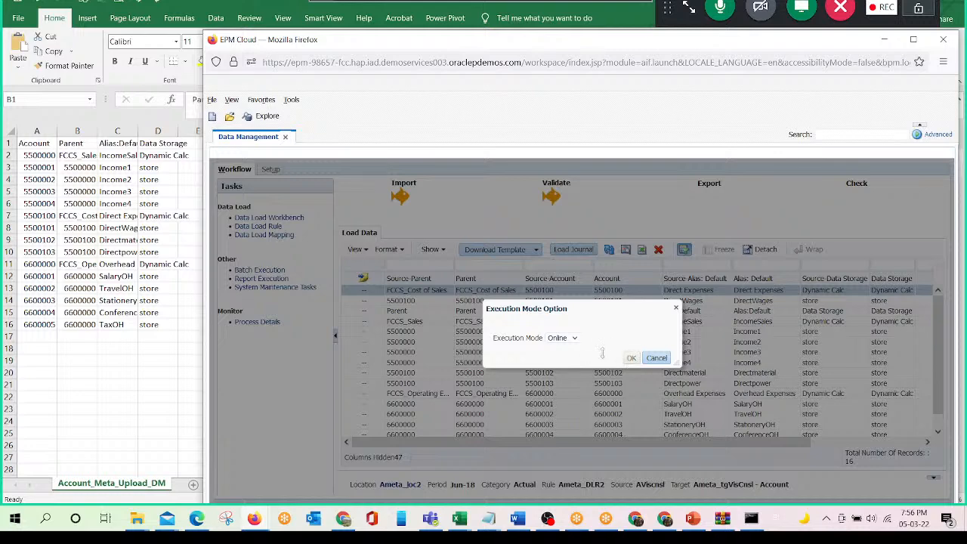
{"action": "left_click", "coordinate": [632, 360]}
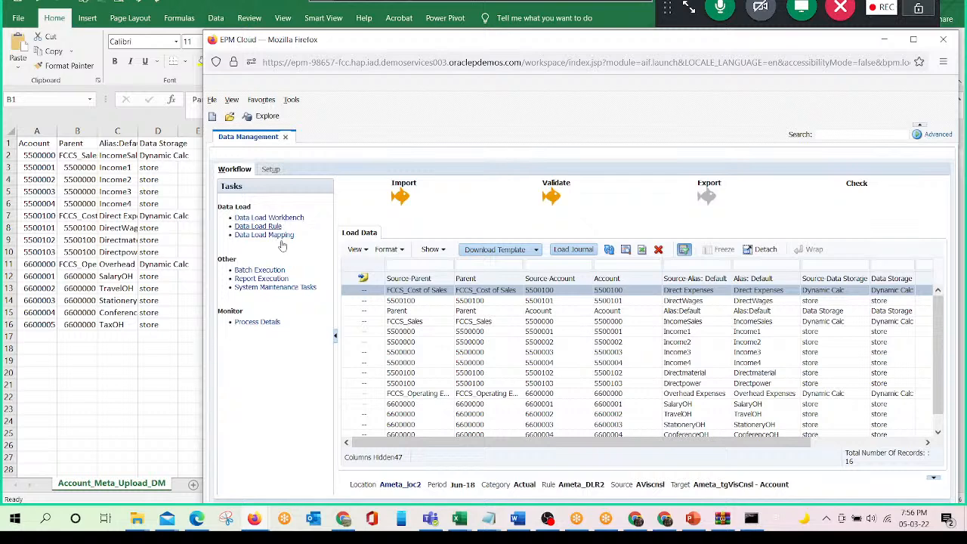
- Open the log of the failed Ameta_DLR2 process 34 in Notepad and examine its outline load and record rejection lines
{"action": "left_click", "coordinate": [259, 322]}
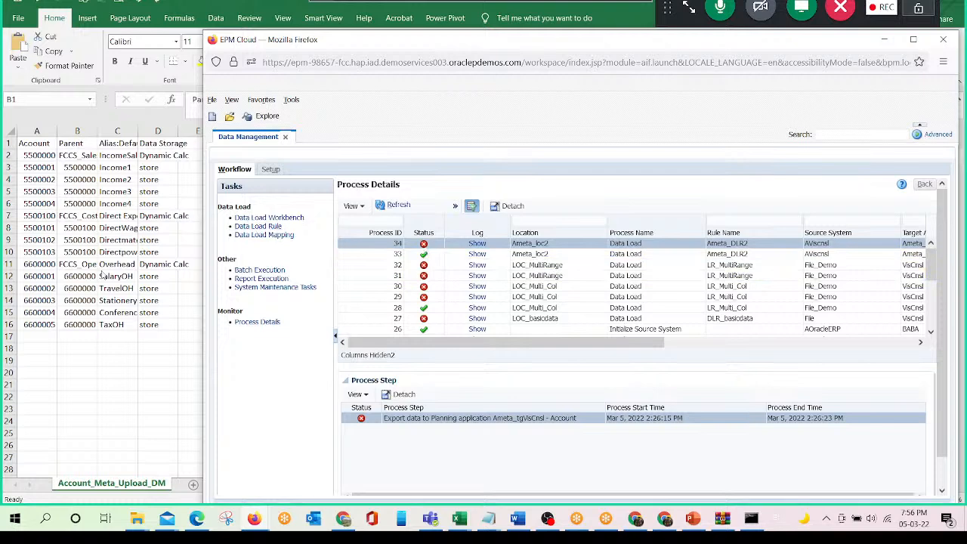
{"action": "left_click", "coordinate": [259, 226]}
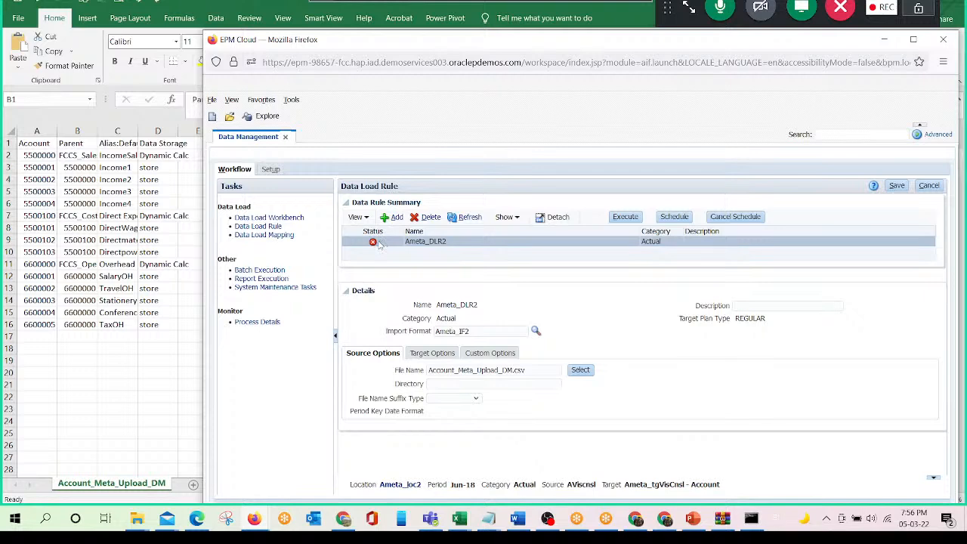
{"action": "left_click", "coordinate": [372, 243]}
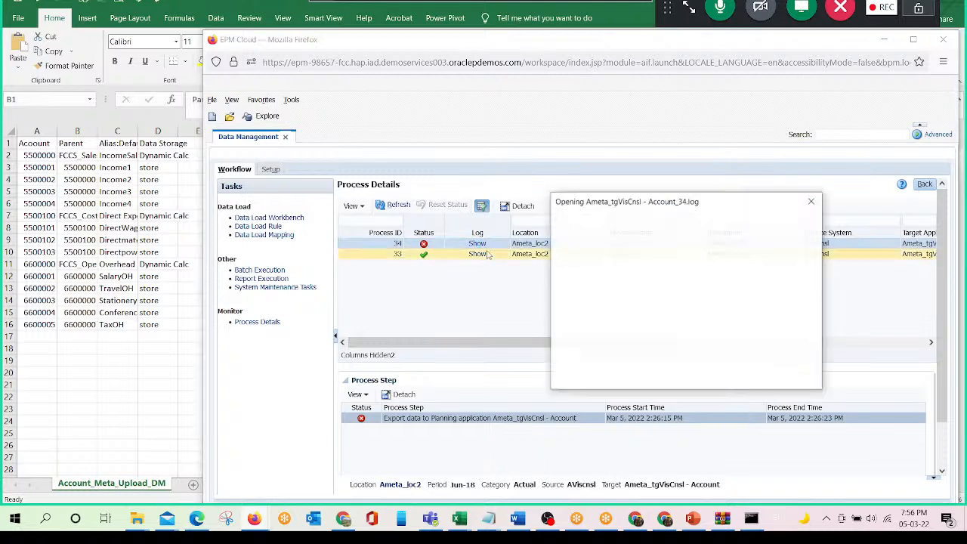
{"action": "left_click", "coordinate": [735, 374]}
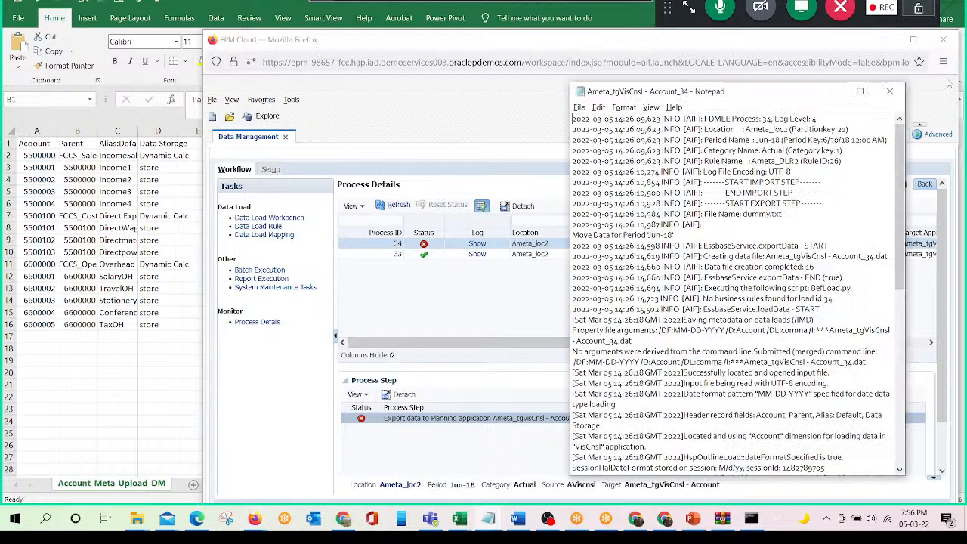
{"action": "left_click", "coordinate": [859, 92]}
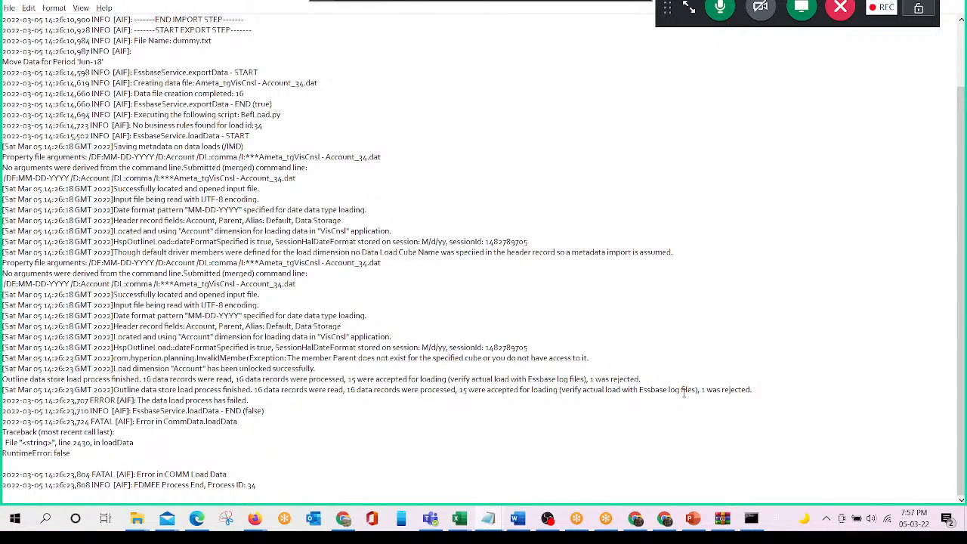
{"action": "left_click_drag", "start_coordinate": [754, 393], "coordinate": [2, 379]}
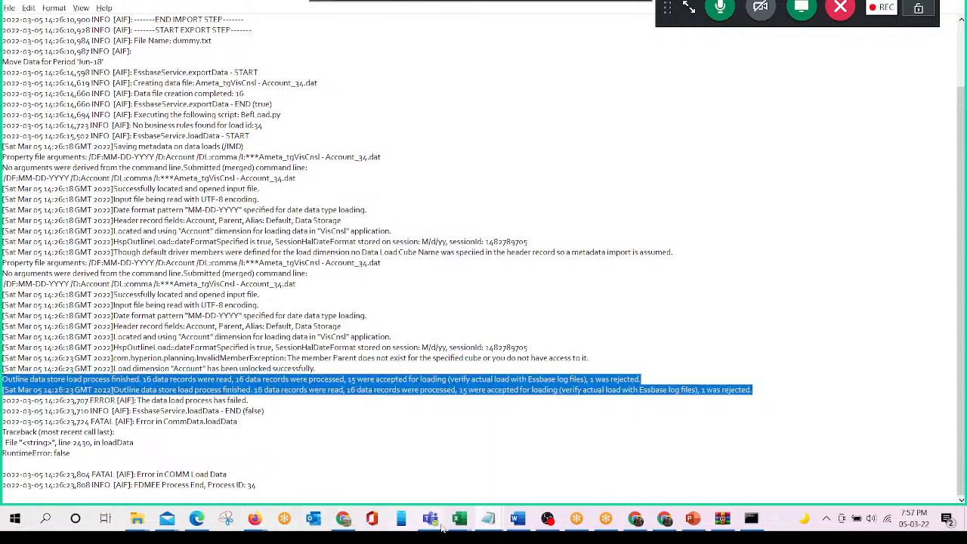
- Switch to Excel, delete the header row of the Account_Meta_Upload_DM sheet and save the file
{"action": "mouse_move", "coordinate": [464, 521]}
{"action": "left_click", "coordinate": [381, 470]}
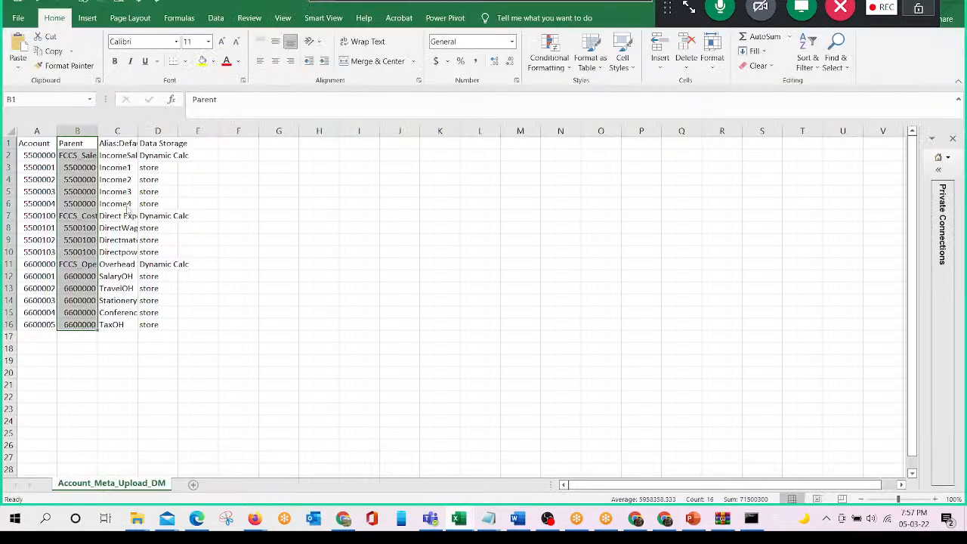
{"action": "left_click_drag", "start_coordinate": [35, 155], "coordinate": [29, 324]}
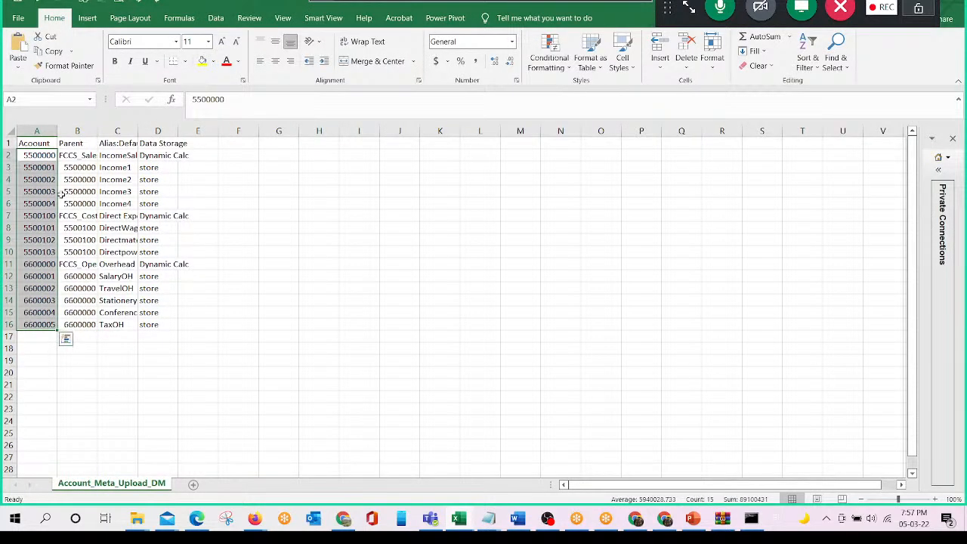
{"action": "left_click", "coordinate": [37, 143]}
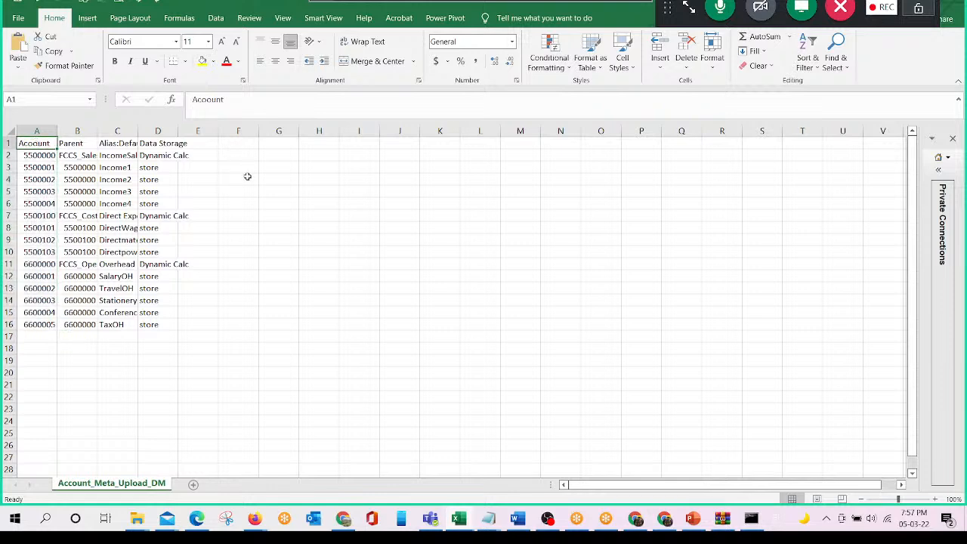
{"action": "key", "text": "Down"}
{"action": "key", "text": "Up"}
{"action": "key", "text": "Right"}
{"action": "key", "text": "Left"}
{"action": "key", "text": "Down"}
{"action": "key", "text": "Up"}
{"action": "key", "text": "shift+space"}
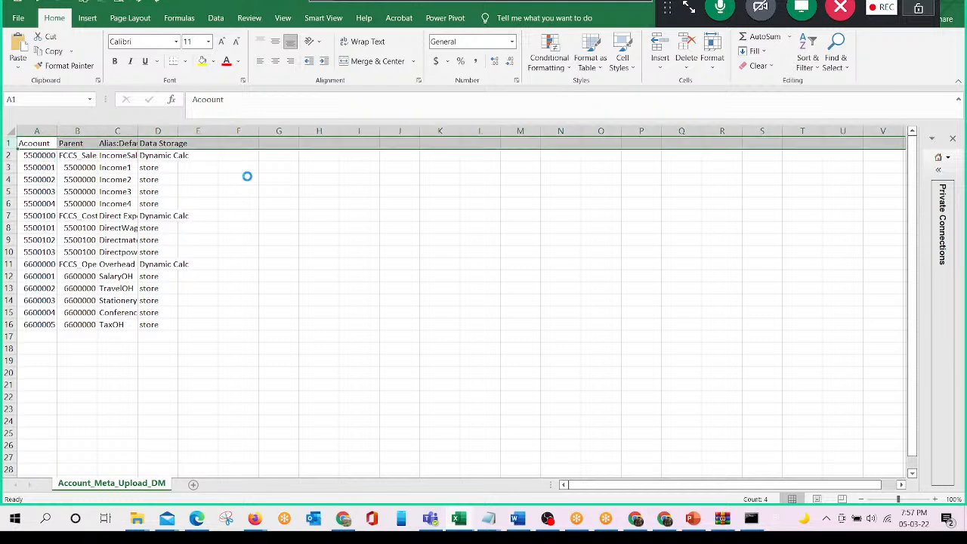
{"action": "key", "text": "ctrl+minus"}
{"action": "key", "text": "ctrl+s"}
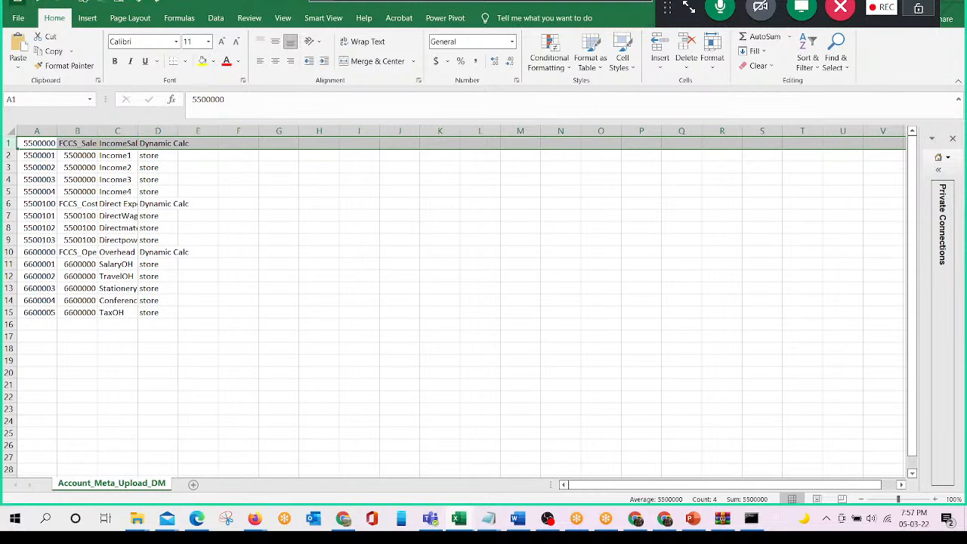
{"action": "left_click", "coordinate": [443, 294]}
{"action": "left_click", "coordinate": [363, 291]}
{"action": "left_click_drag", "start_coordinate": [30, 145], "coordinate": [150, 312]}
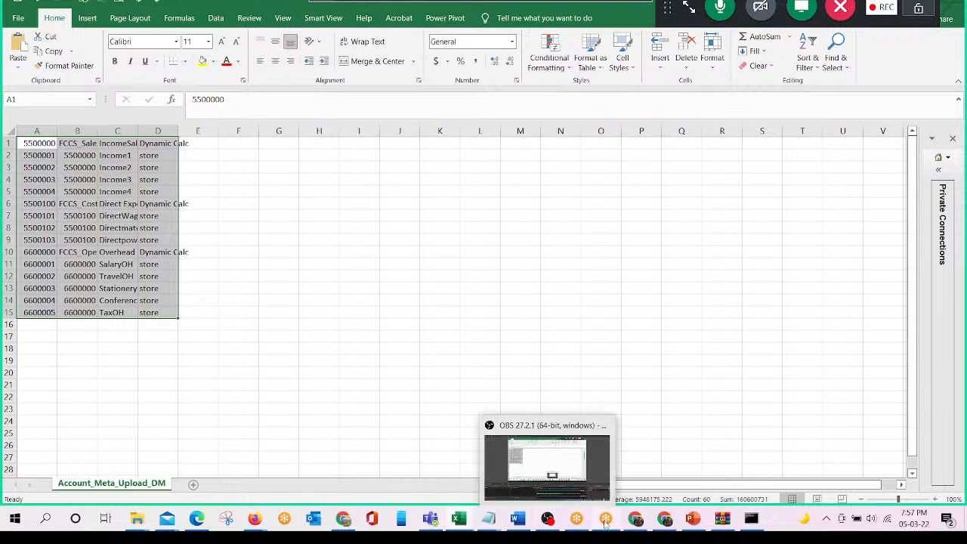
- Return to Data Management, clear the source file name of the Ameta_DLR2 rule and delete the previously uploaded Account_Meta_Upload_DM.csv
{"action": "left_click", "coordinate": [259, 522]}
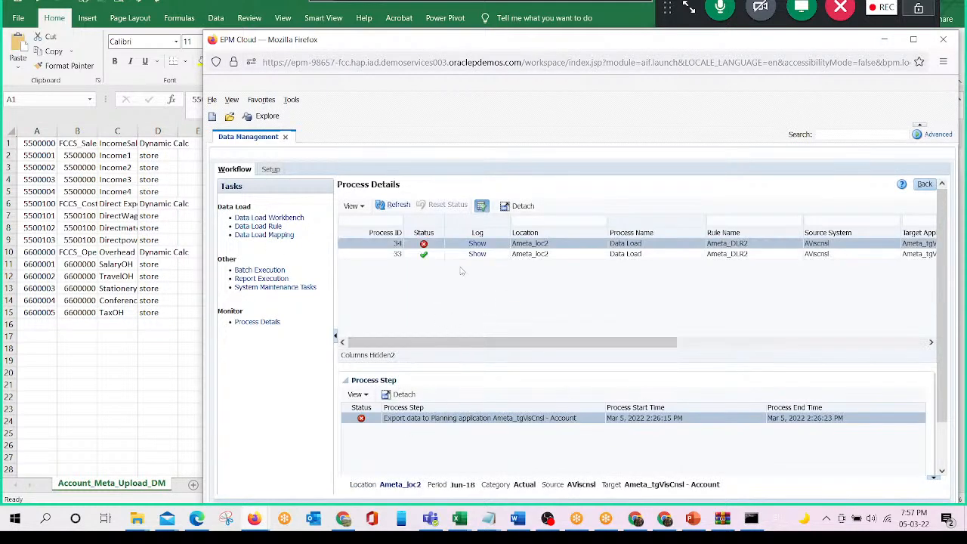
{"action": "left_click", "coordinate": [254, 227]}
{"action": "left_click", "coordinate": [263, 228]}
{"action": "left_click", "coordinate": [273, 217]}
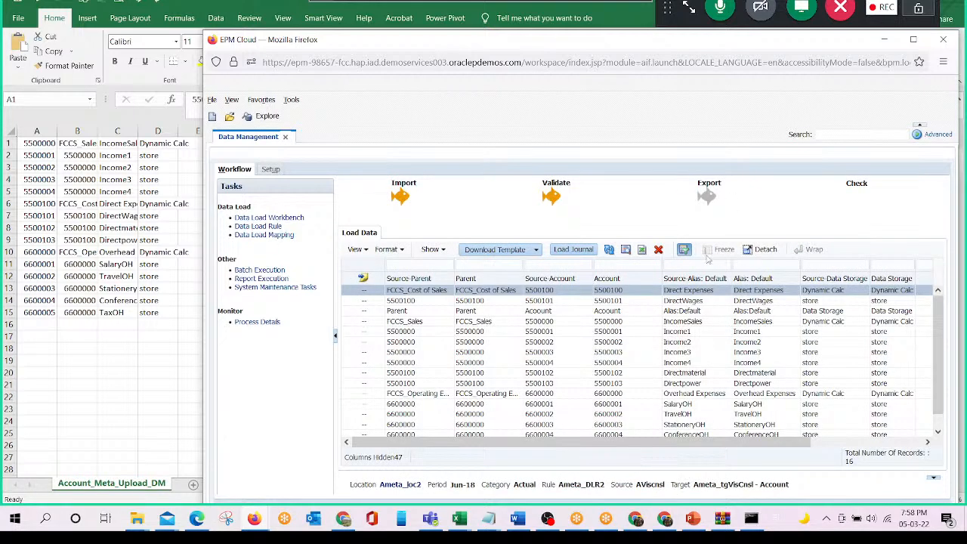
{"action": "left_click", "coordinate": [239, 226]}
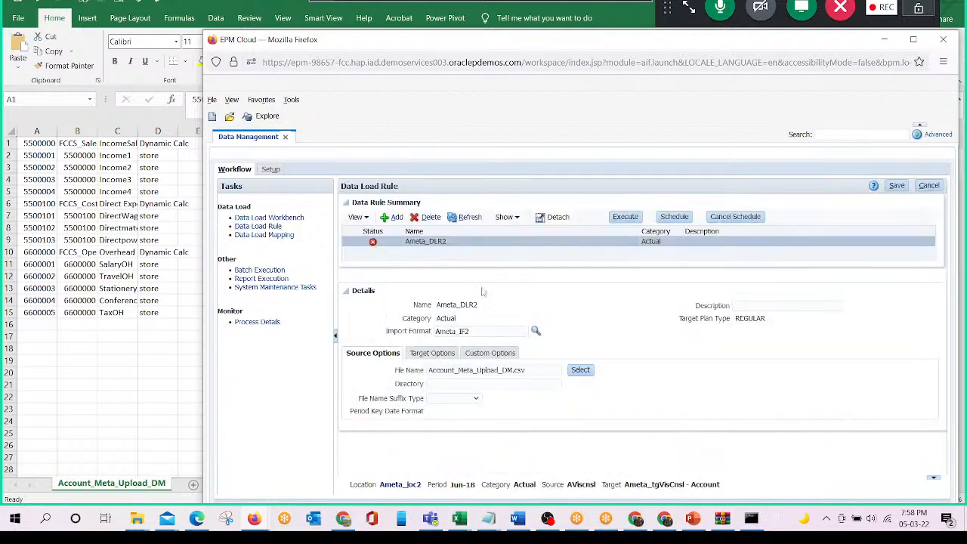
{"action": "left_click_drag", "start_coordinate": [527, 371], "coordinate": [275, 376]}
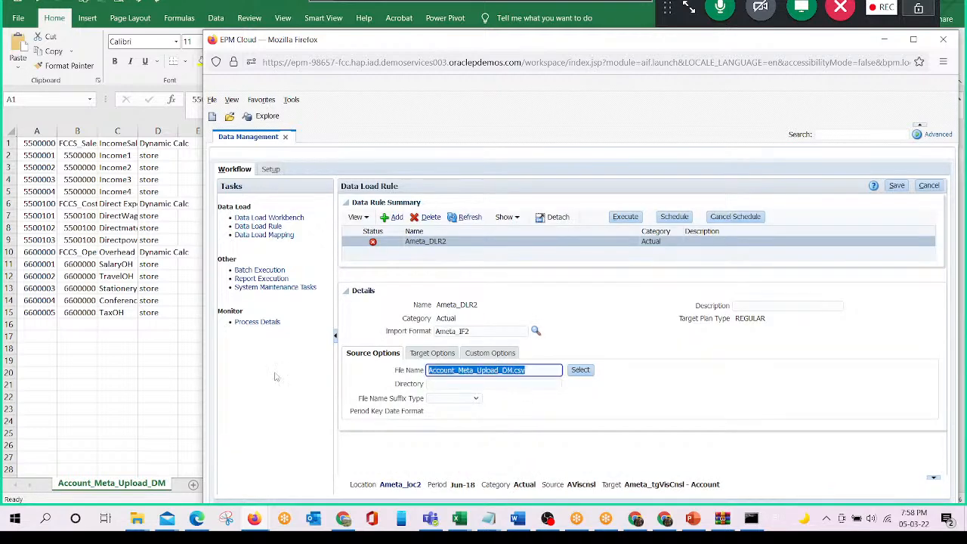
{"action": "key", "text": "Delete"}
{"action": "left_click", "coordinate": [579, 370]}
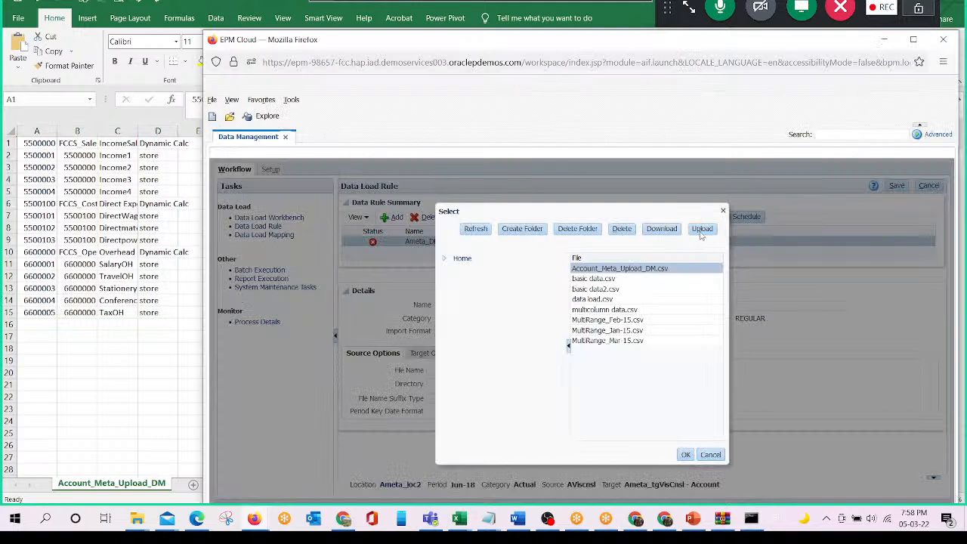
{"action": "left_click", "coordinate": [622, 228]}
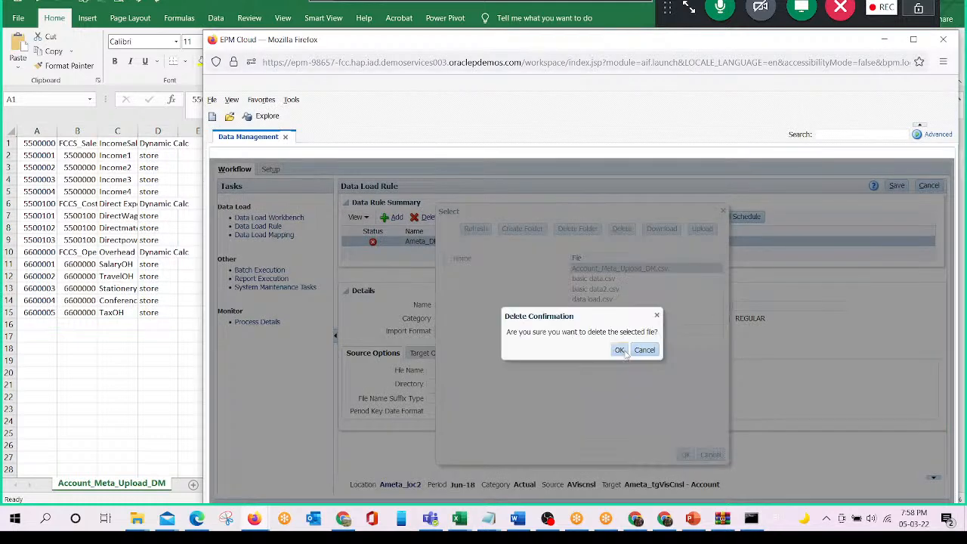
{"action": "left_click", "coordinate": [621, 351]}
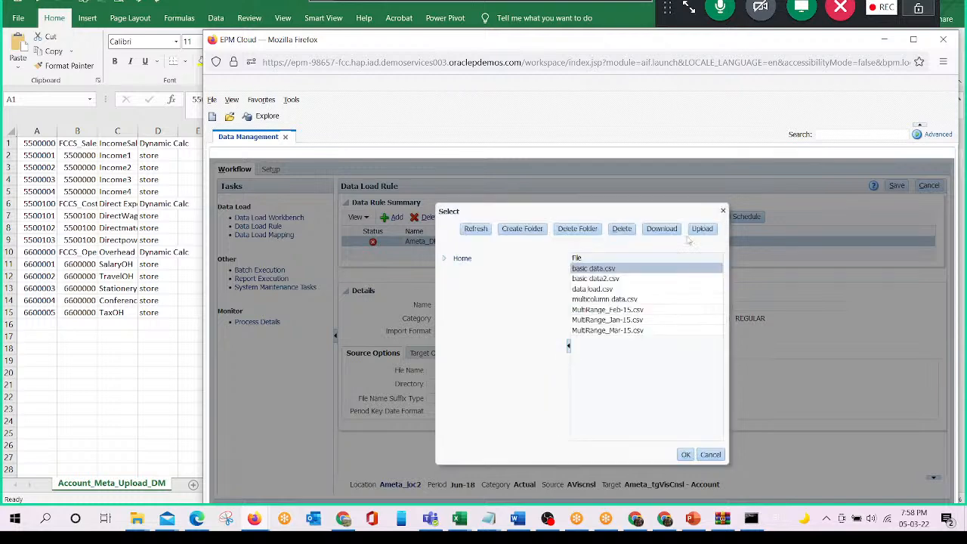
- Upload Account_Meta_Upload_DM.csv from the Class_Purpose folder as the rule's source file and save the rule
{"action": "left_click", "coordinate": [700, 229]}
{"action": "left_click", "coordinate": [536, 337]}
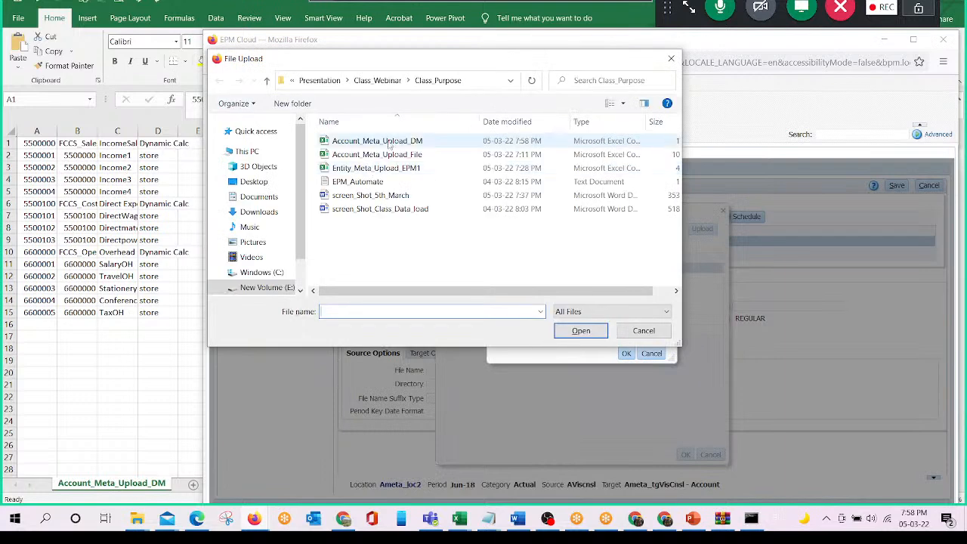
{"action": "left_click", "coordinate": [389, 142]}
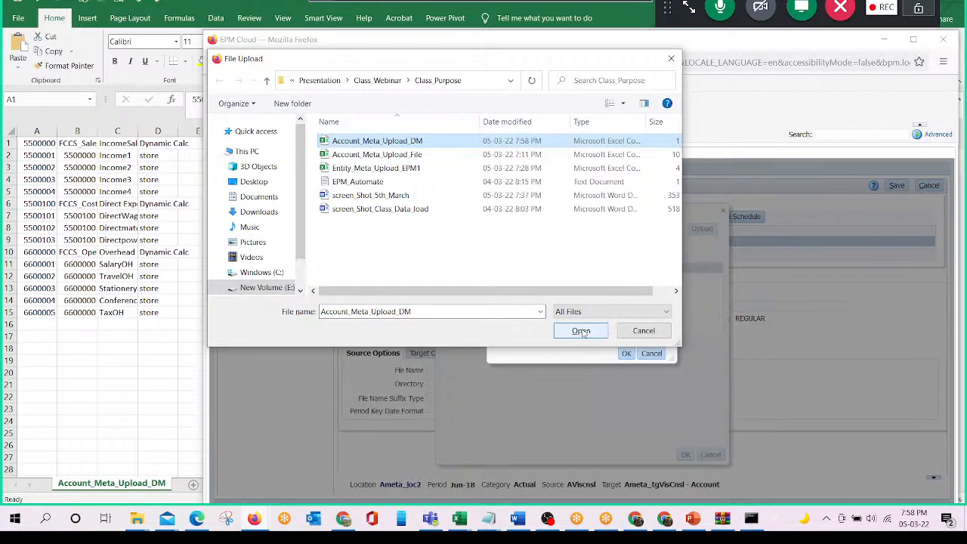
{"action": "left_click", "coordinate": [581, 331]}
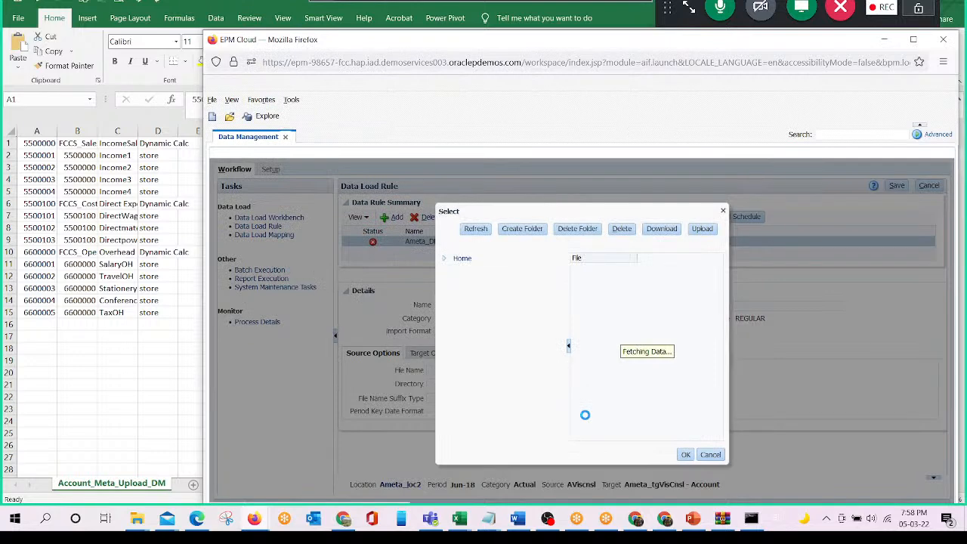
{"action": "left_click", "coordinate": [685, 454]}
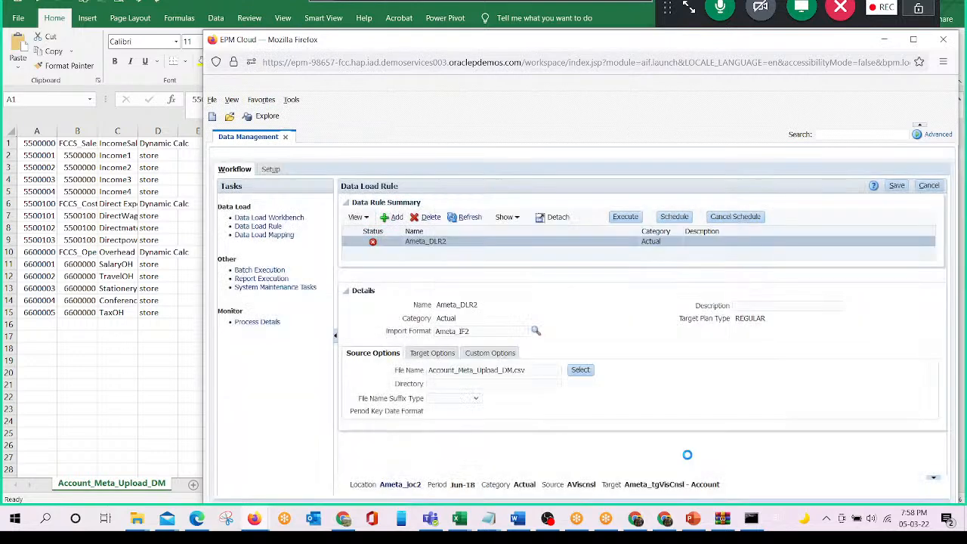
{"action": "left_click", "coordinate": [897, 186]}
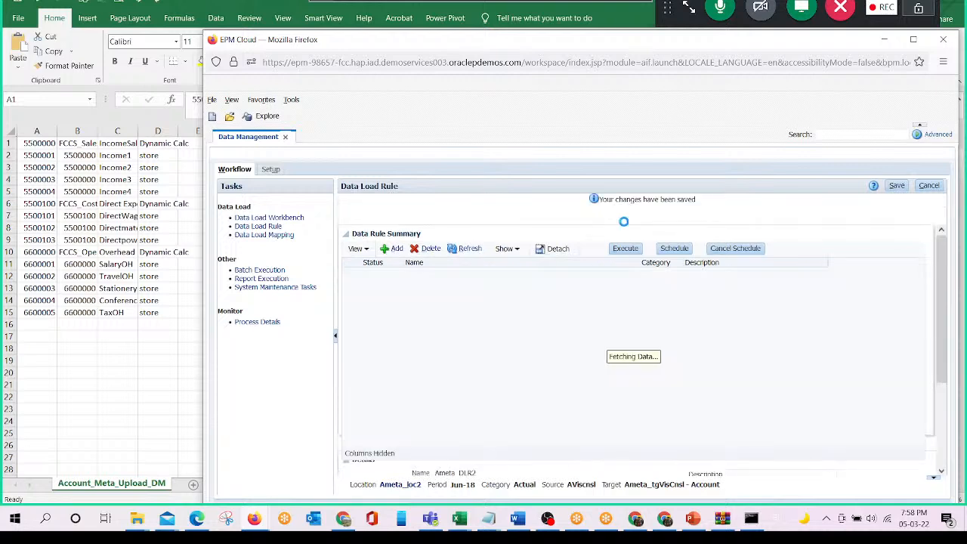
- Execute the Ameta_DLR2 rule with Import from Source for Jun-18 in Replace mode and review the imported records in the Data Load Workbench
{"action": "left_click", "coordinate": [626, 249]}
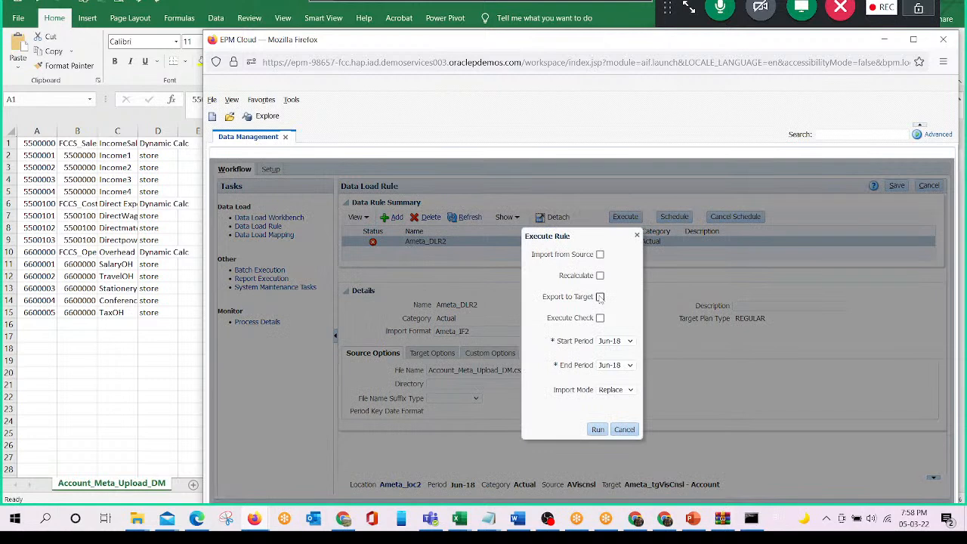
{"action": "left_click", "coordinate": [600, 255]}
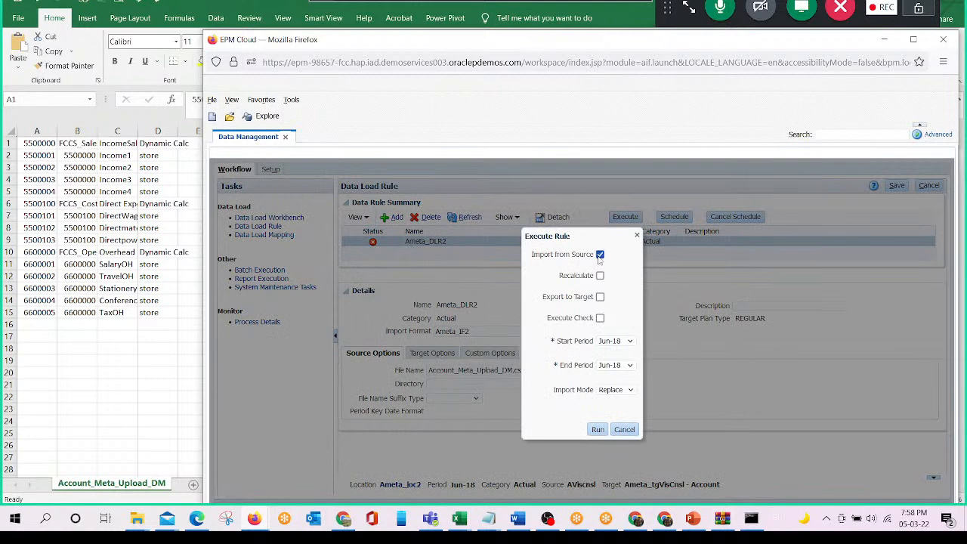
{"action": "left_click", "coordinate": [599, 430]}
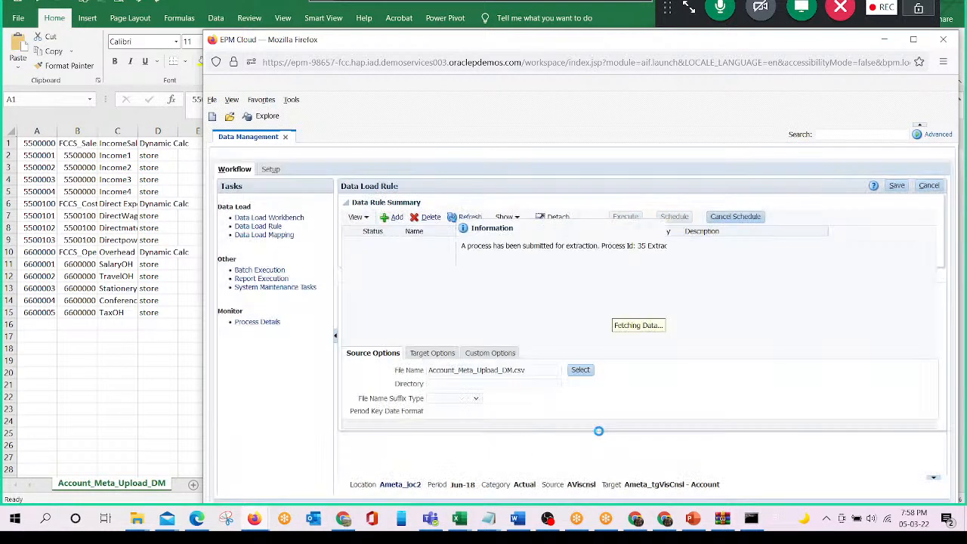
{"action": "left_click", "coordinate": [689, 264]}
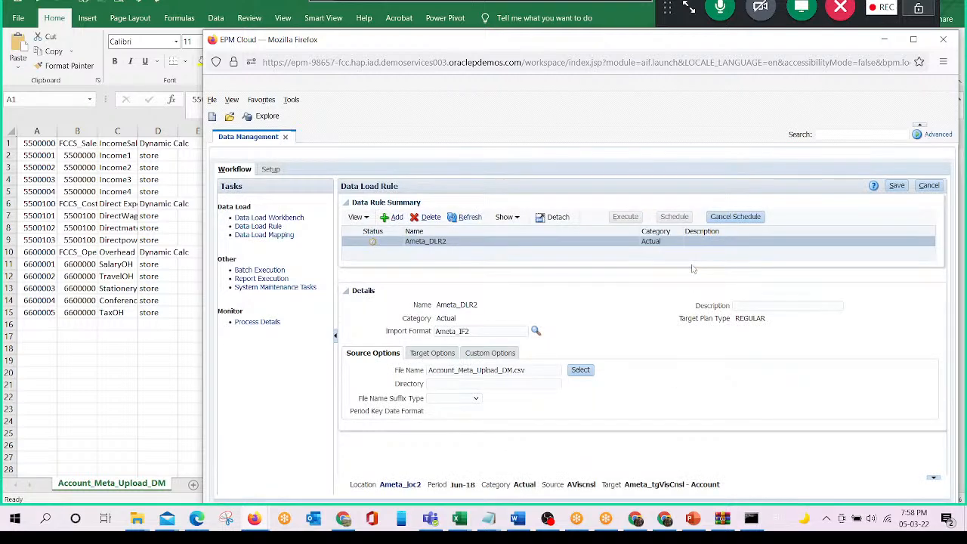
{"action": "left_click", "coordinate": [467, 218]}
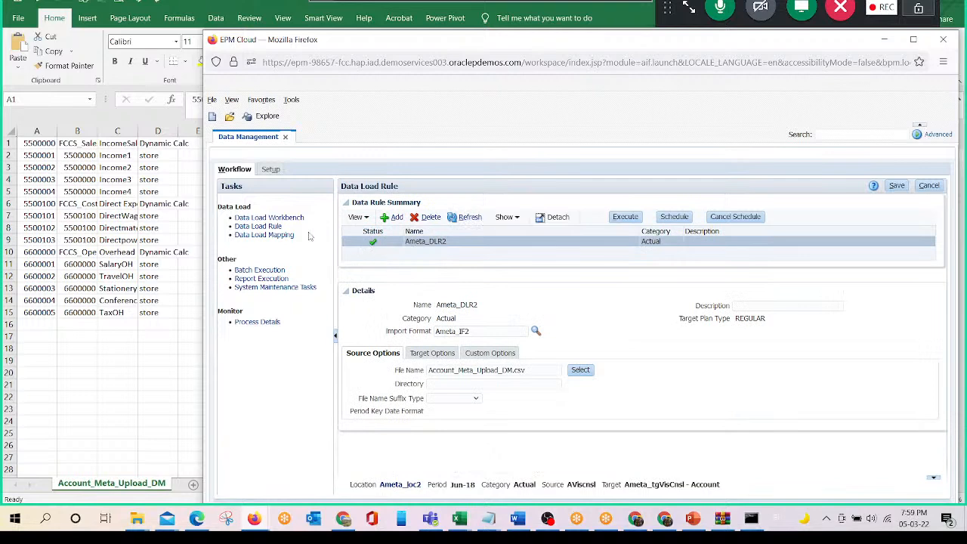
{"action": "left_click", "coordinate": [292, 217]}
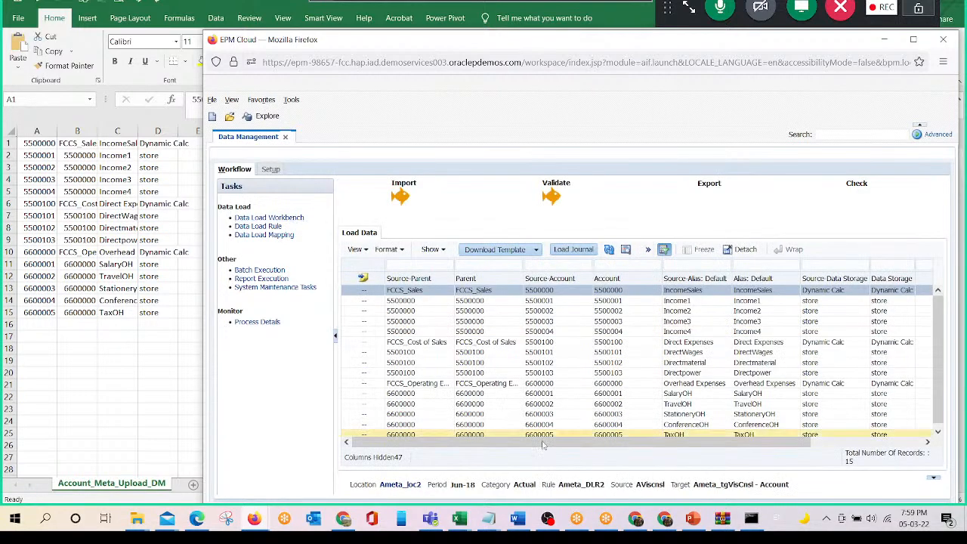
{"action": "left_click_drag", "start_coordinate": [619, 446], "coordinate": [394, 403]}
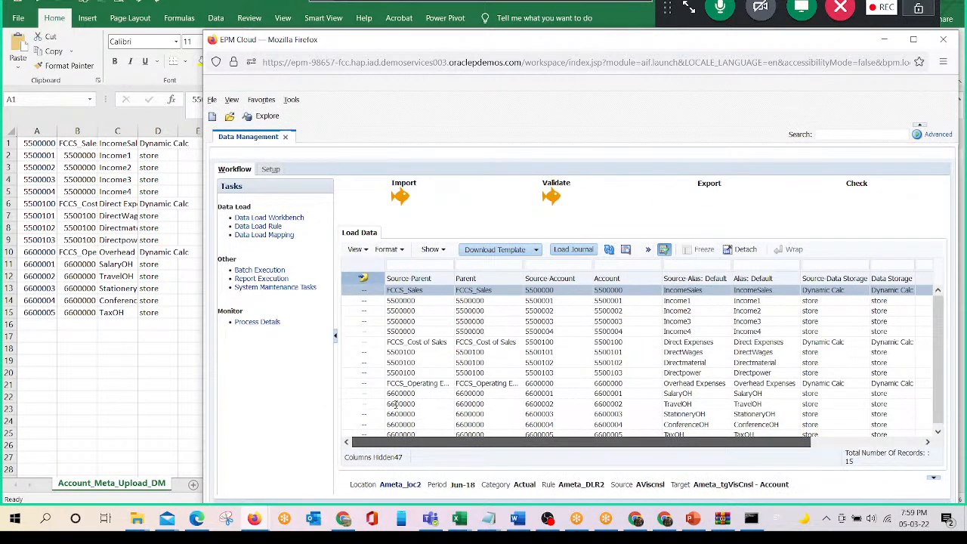
- Export the validated Ameta_DLR2 account records to the target with Online execution mode and look over the load grid
{"action": "left_click", "coordinate": [702, 186]}
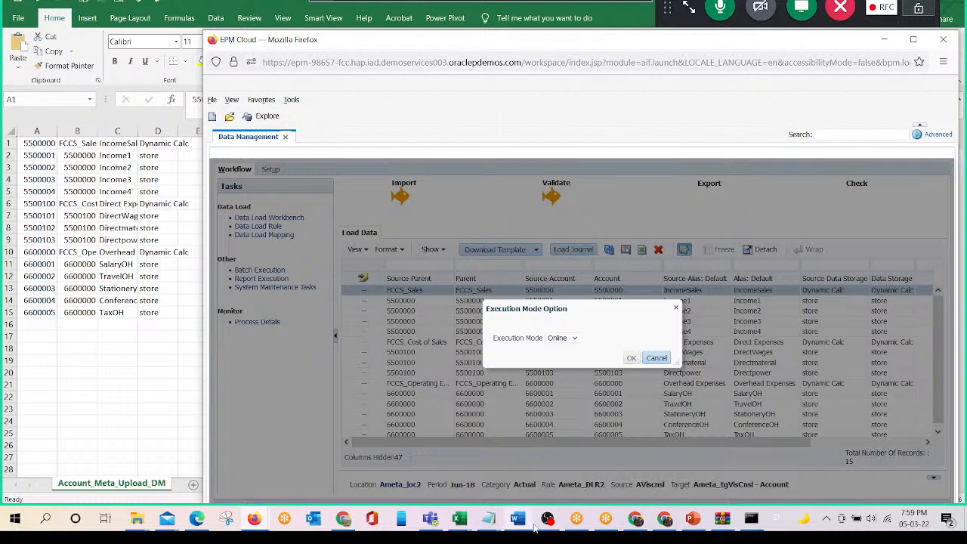
{"action": "mouse_move", "coordinate": [551, 529]}
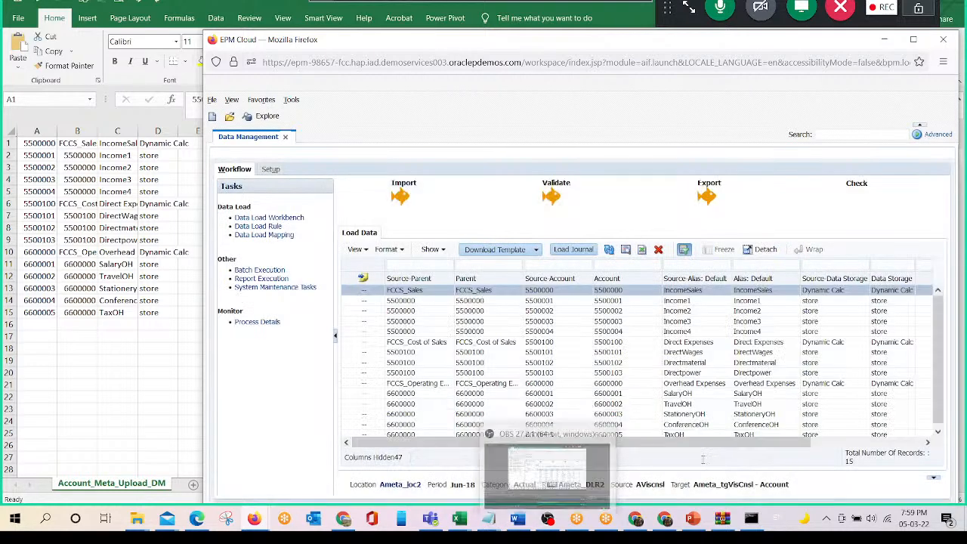
{"action": "left_click_drag", "start_coordinate": [691, 445], "coordinate": [713, 441]}
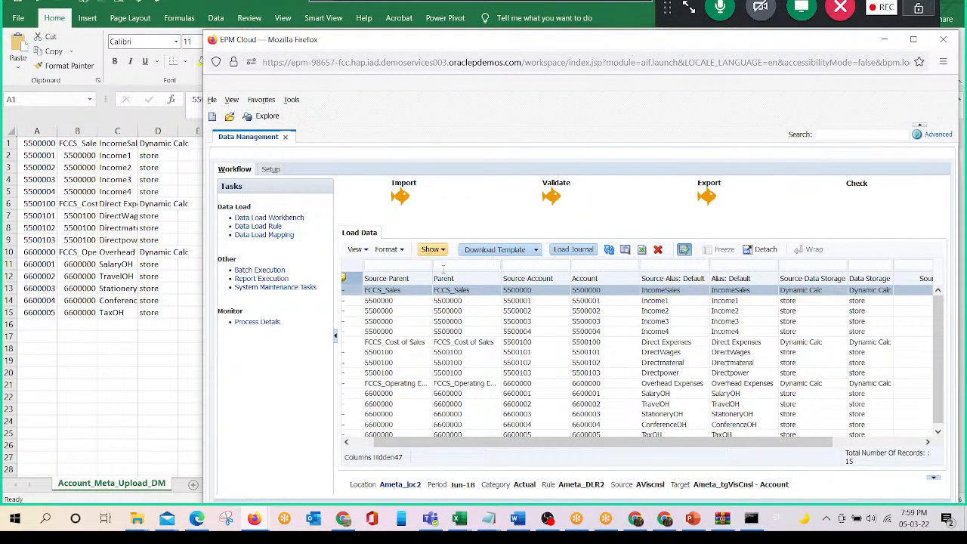
{"action": "left_click_drag", "start_coordinate": [520, 448], "coordinate": [395, 444]}
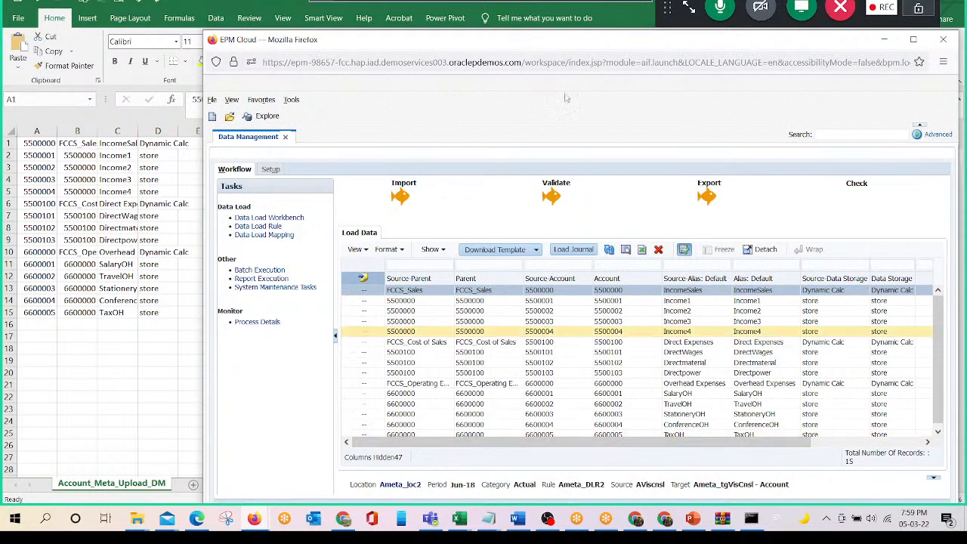
- Review the exported account records in the Data Load Workbench down to the last one, account 6600005 TaxOH
{"action": "left_click_drag", "start_coordinate": [554, 47], "coordinate": [611, 5]}
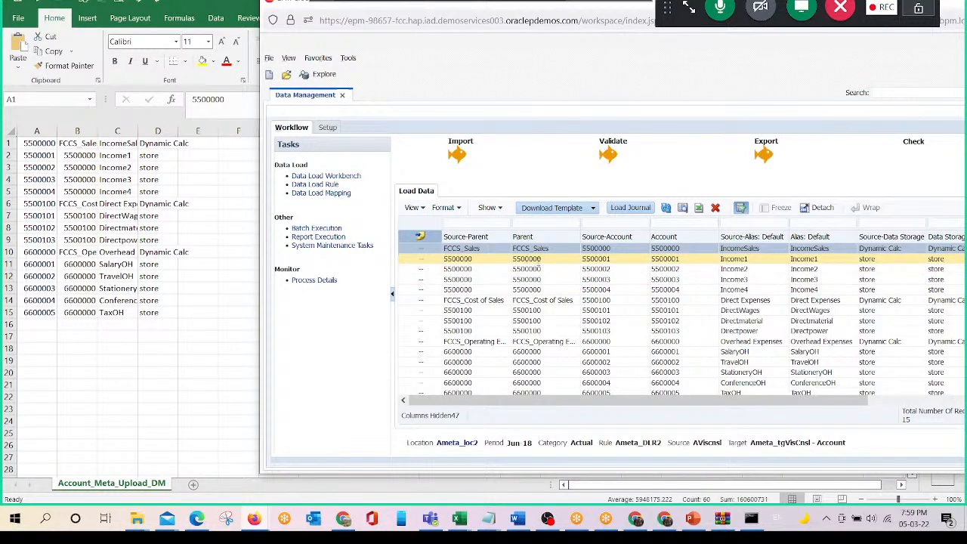
{"action": "scroll", "coordinate": [523, 303], "scroll_direction": "down", "scroll_amount": 1}
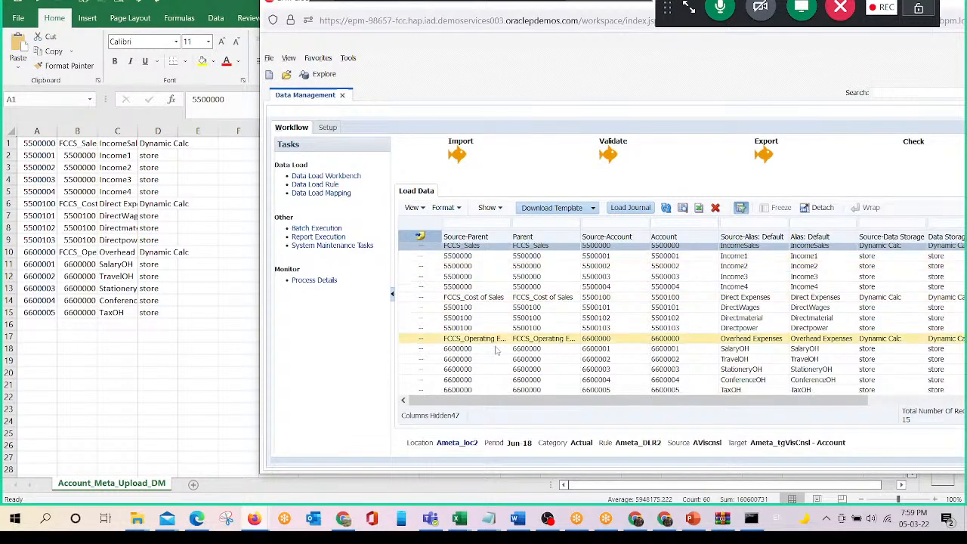
{"action": "left_click", "coordinate": [470, 390]}
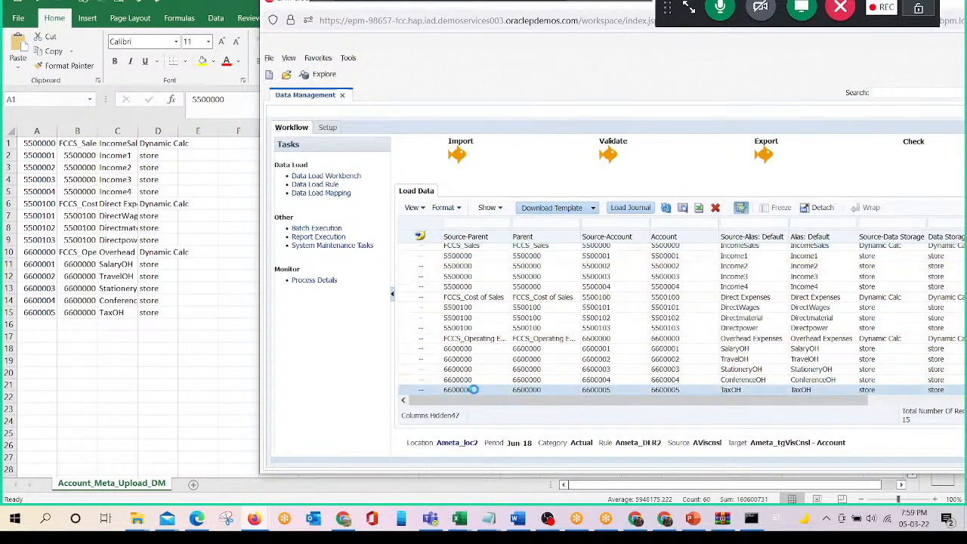
{"action": "double_click", "coordinate": [610, 391]}
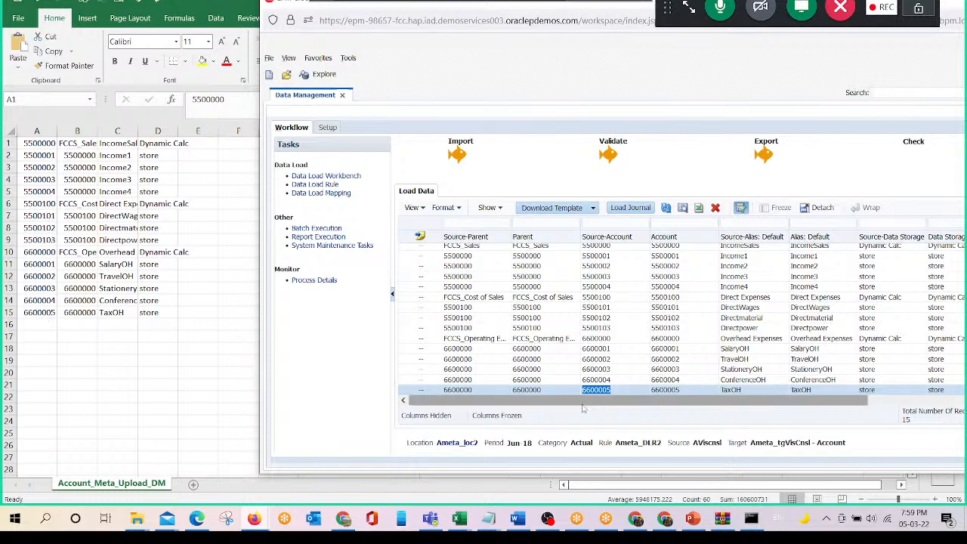
{"action": "left_click_drag", "start_coordinate": [586, 402], "coordinate": [787, 408]}
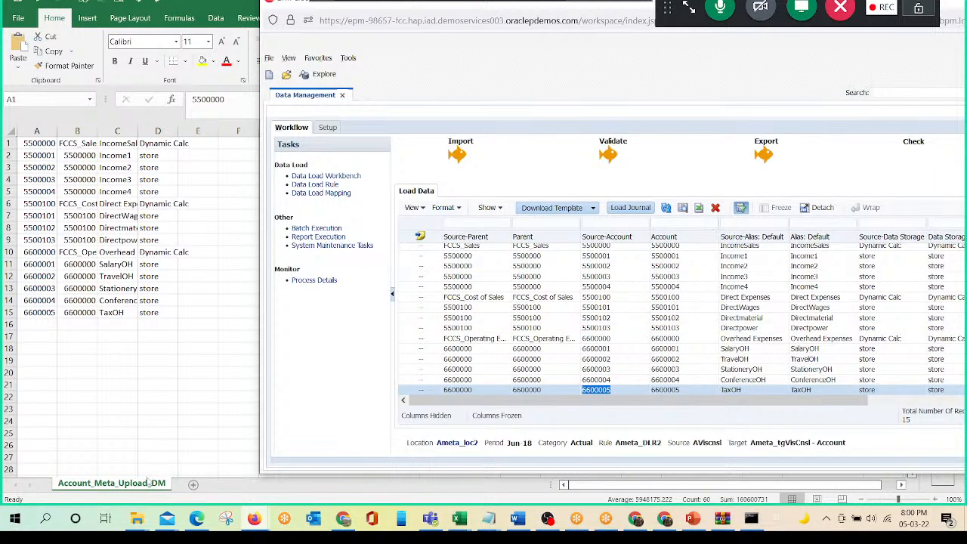
- Switch to the EPM Cloud Financial Consolidation and Close window and display the Account dimension's hierarchy
{"action": "mouse_move", "coordinate": [195, 520]}
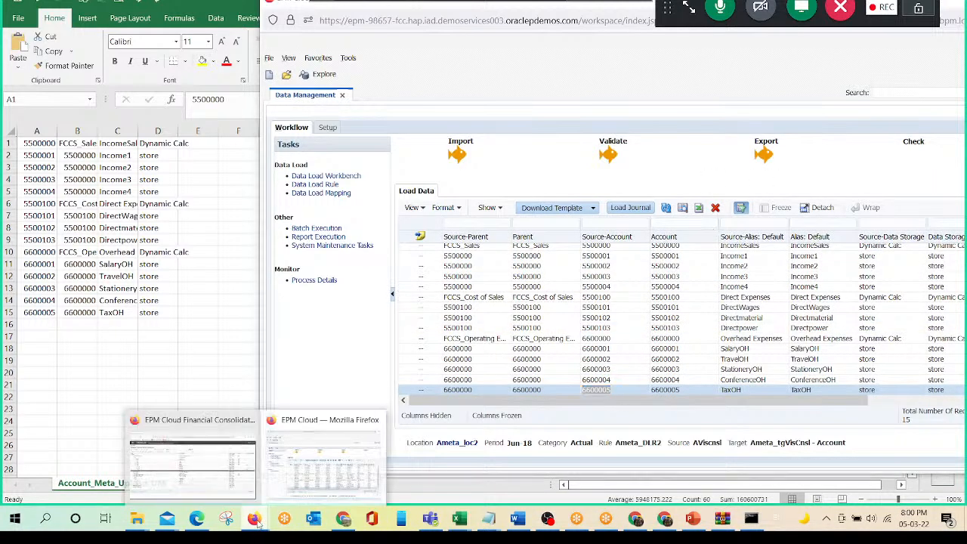
{"action": "left_click", "coordinate": [209, 474]}
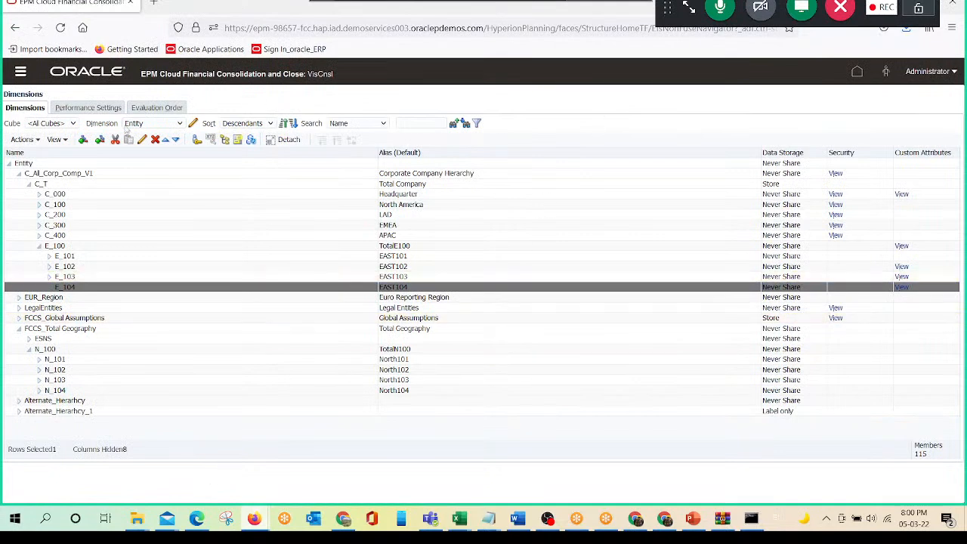
{"action": "left_click", "coordinate": [140, 127]}
{"action": "left_click", "coordinate": [143, 142]}
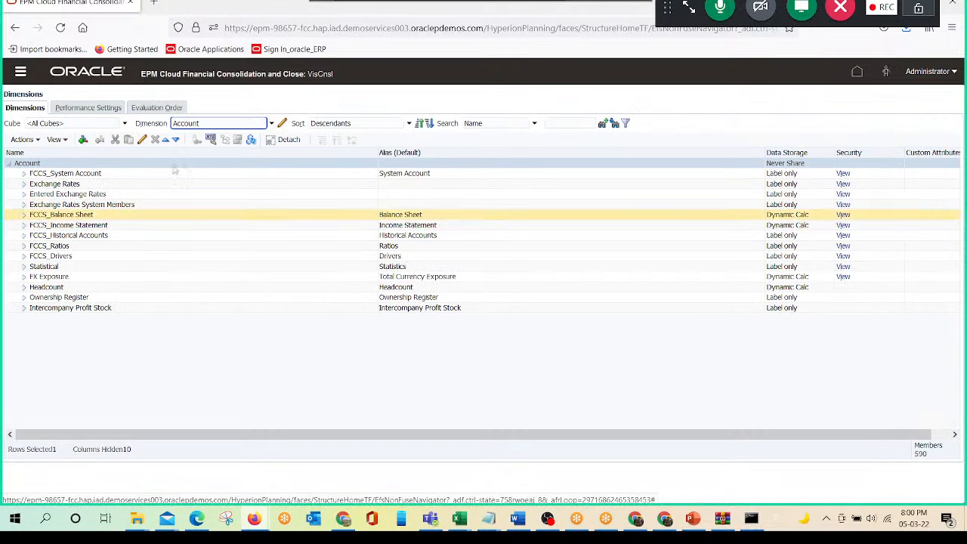
- Copy account 6600005 from the Excel sheet, search the Account dimension for it by name and select its parent 6600000
{"action": "left_click", "coordinate": [549, 124]}
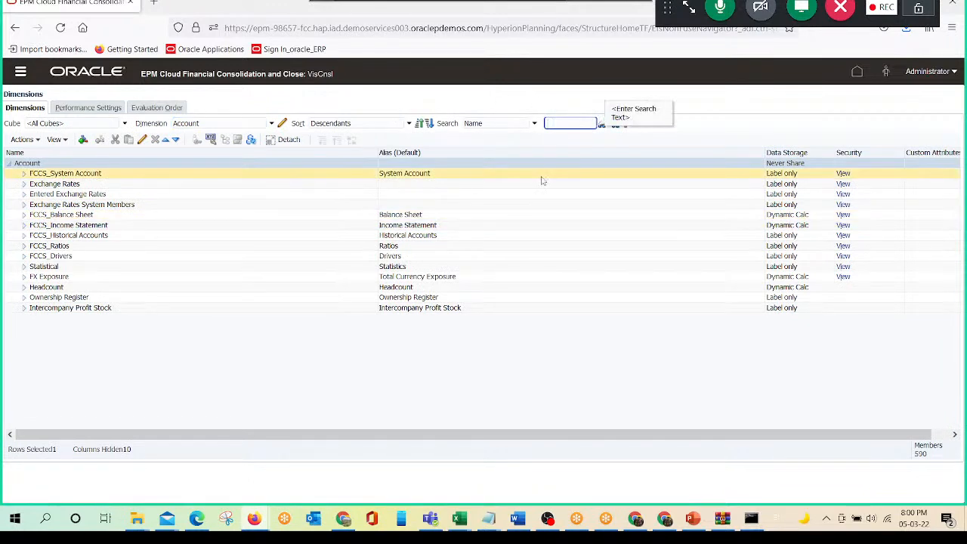
{"action": "key", "text": "alt+Tab"}
{"action": "key", "text": "alt+Tab"}
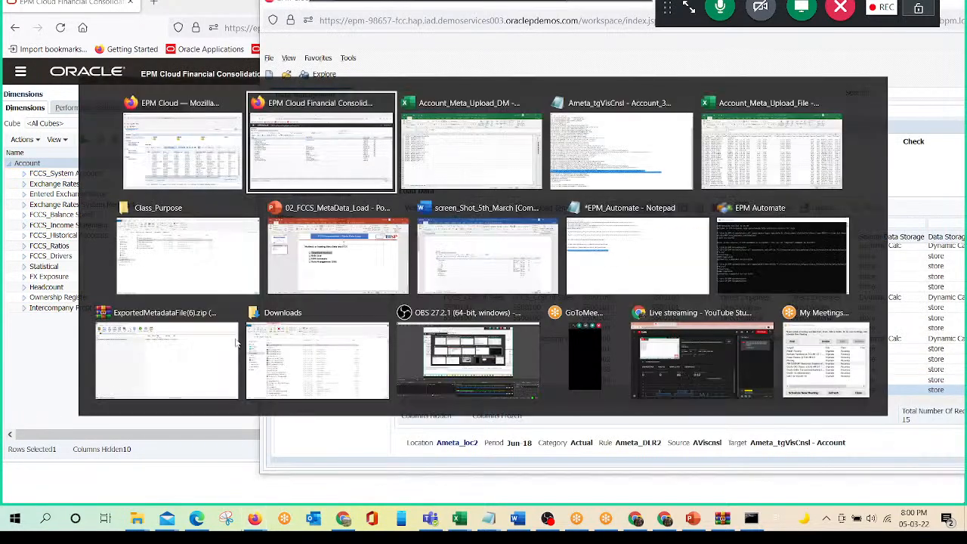
{"action": "key", "text": "alt+Tab"}
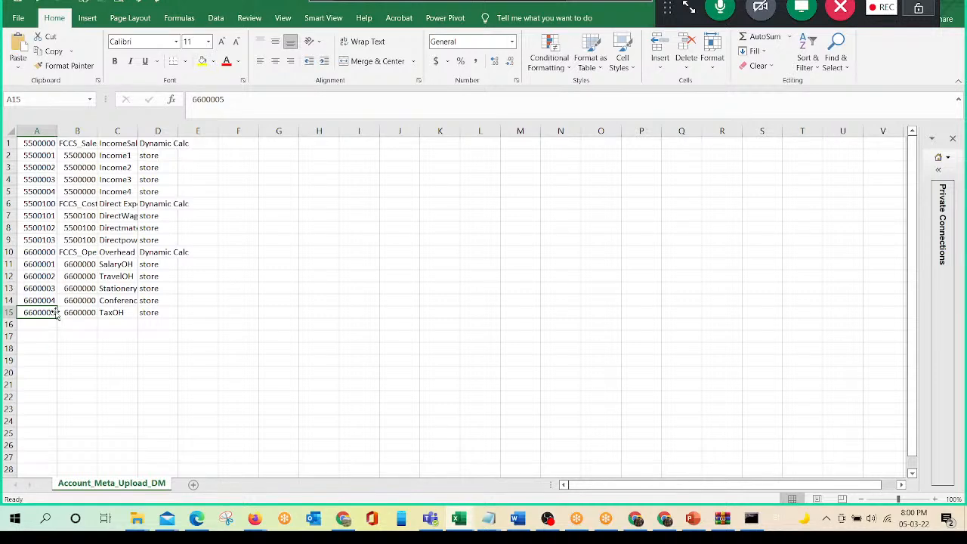
{"action": "key", "text": "alt+Tab"}
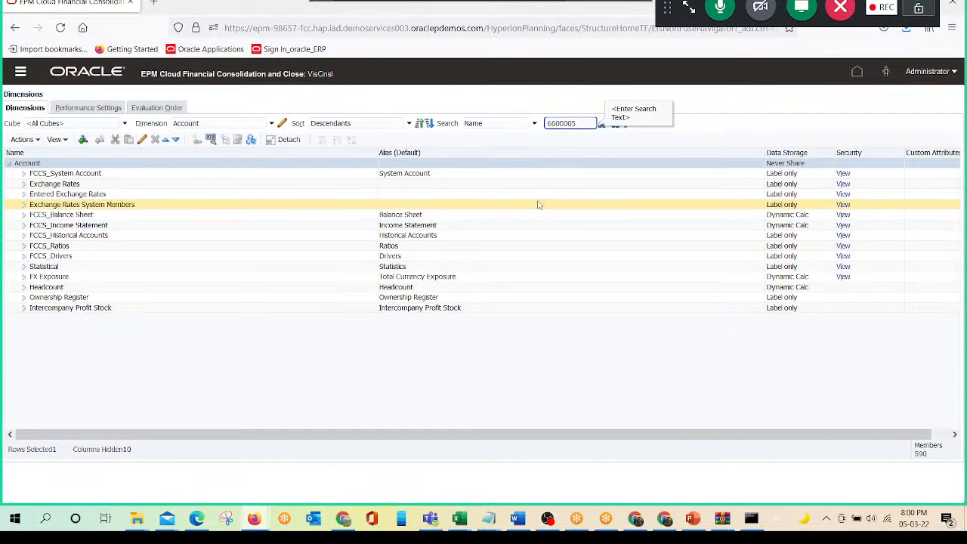
{"action": "key", "text": "Return"}
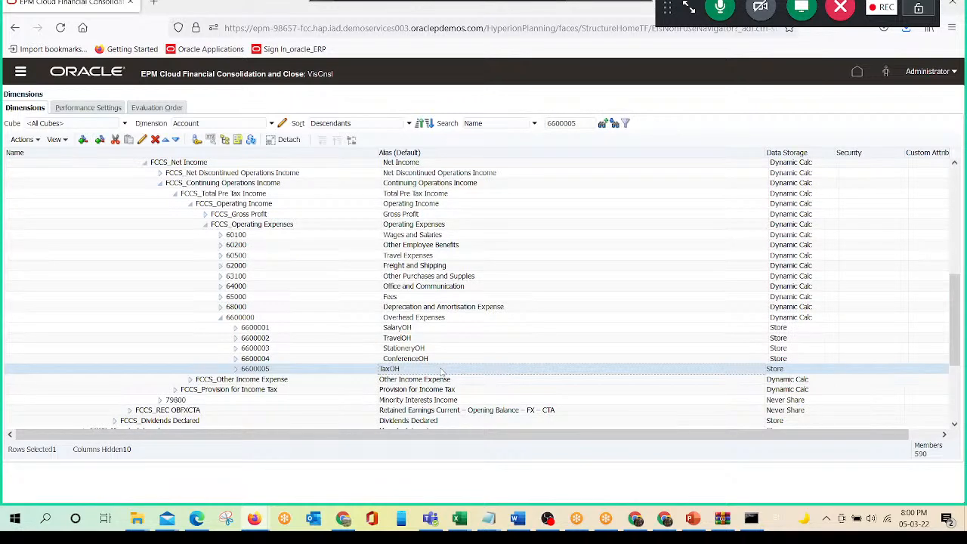
{"action": "left_click", "coordinate": [275, 321]}
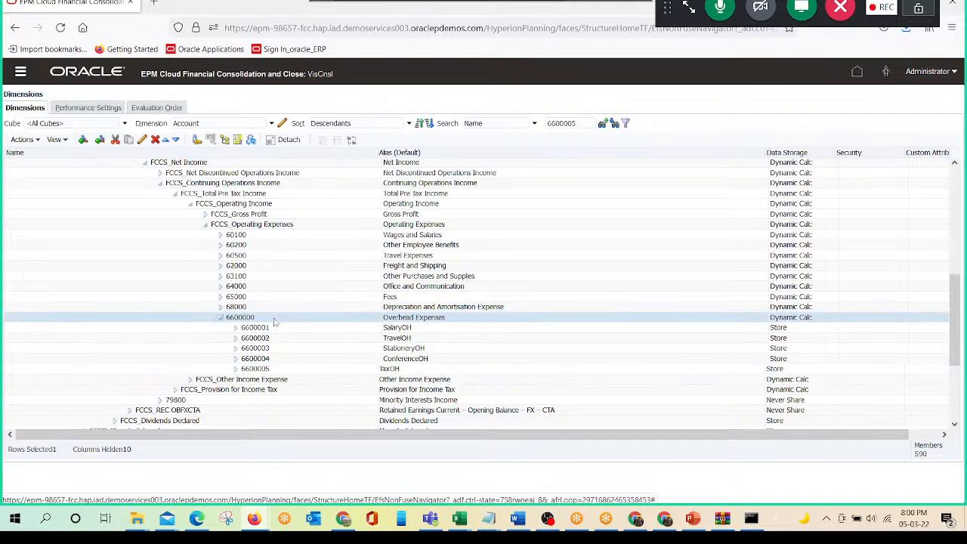
- Switch to Excel and place the Account_Meta_Upload_DM workbook in a smaller window beside the account hierarchy, showing the 6600000 rows
{"action": "left_click", "coordinate": [458, 520]}
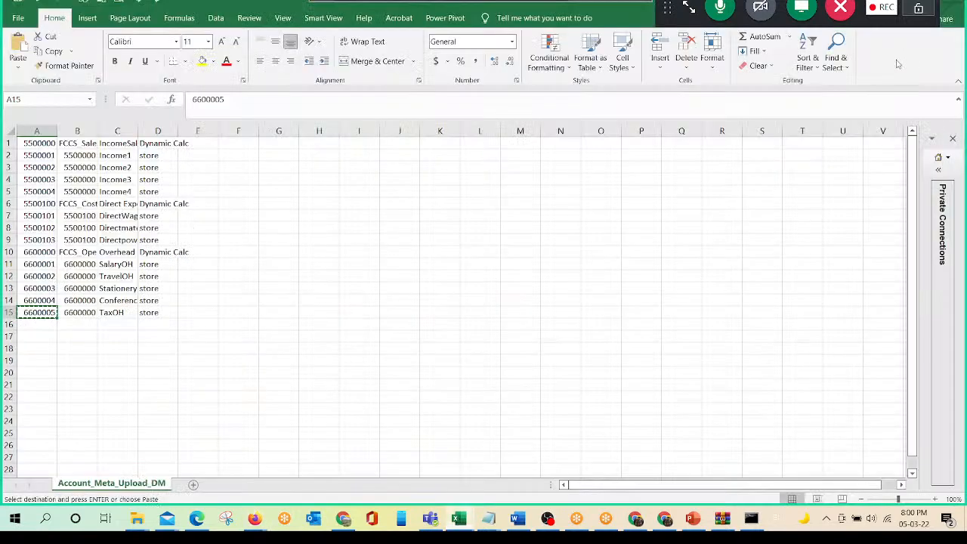
{"action": "double_click", "coordinate": [213, 2]}
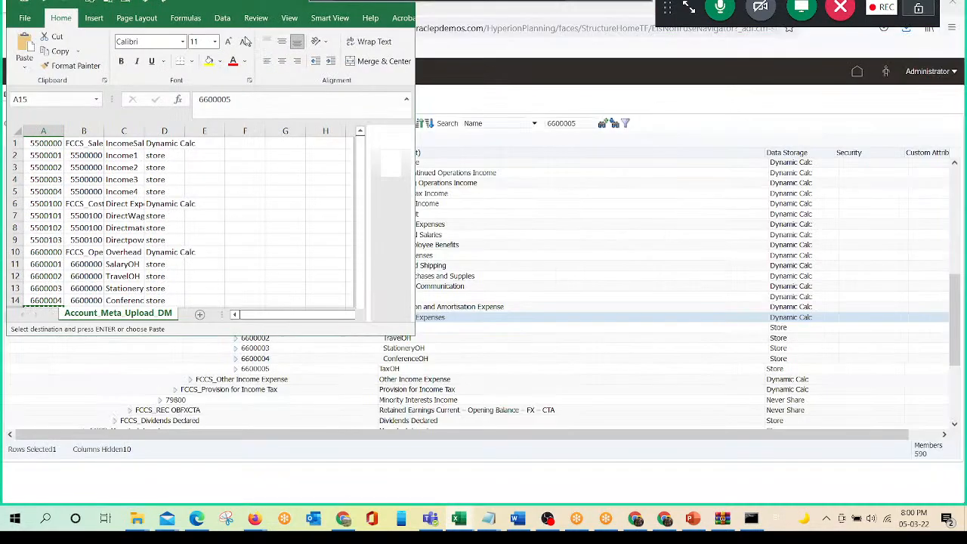
{"action": "left_click_drag", "start_coordinate": [246, 40], "coordinate": [640, 92]}
{"action": "scroll", "coordinate": [551, 370], "scroll_direction": "down", "scroll_amount": 1}
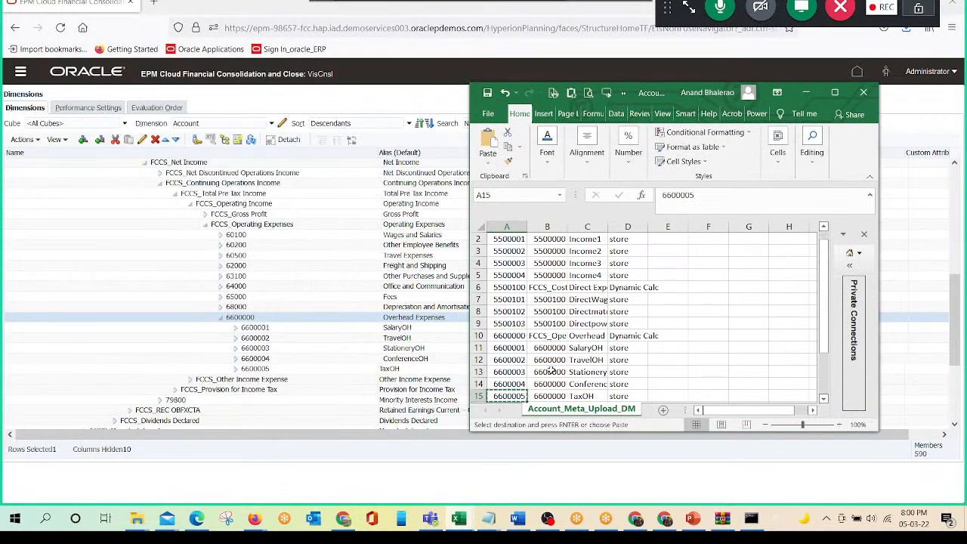
{"action": "scroll", "coordinate": [551, 372], "scroll_direction": "down", "scroll_amount": 2}
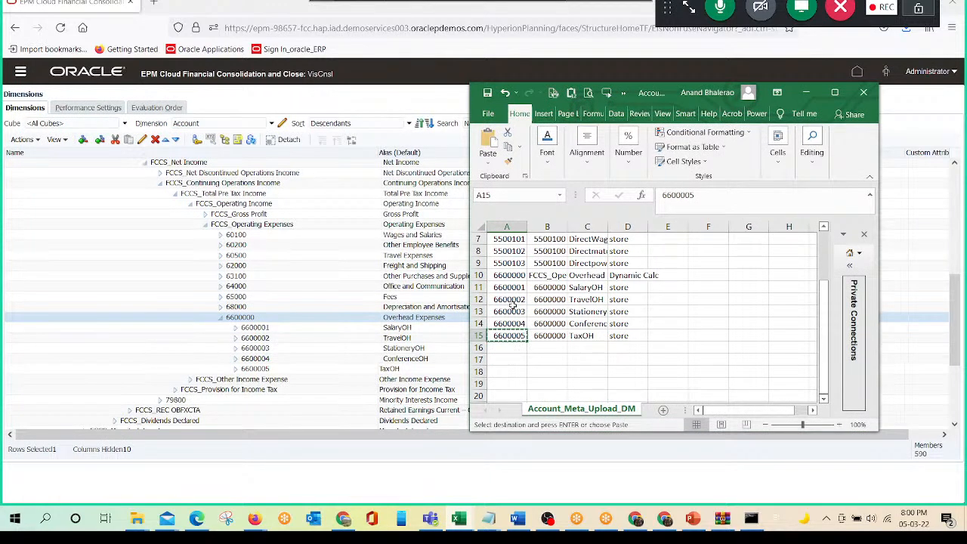
- Fill the 6600000 account block in A10:D15 with yellow and widen the parent and alias columns
{"action": "left_click_drag", "start_coordinate": [502, 275], "coordinate": [627, 335]}
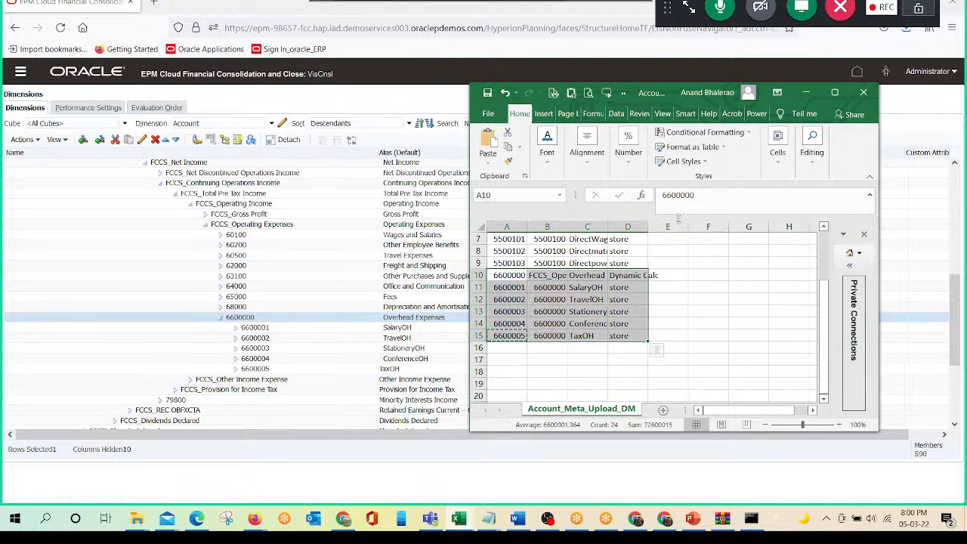
{"action": "left_click", "coordinate": [547, 143]}
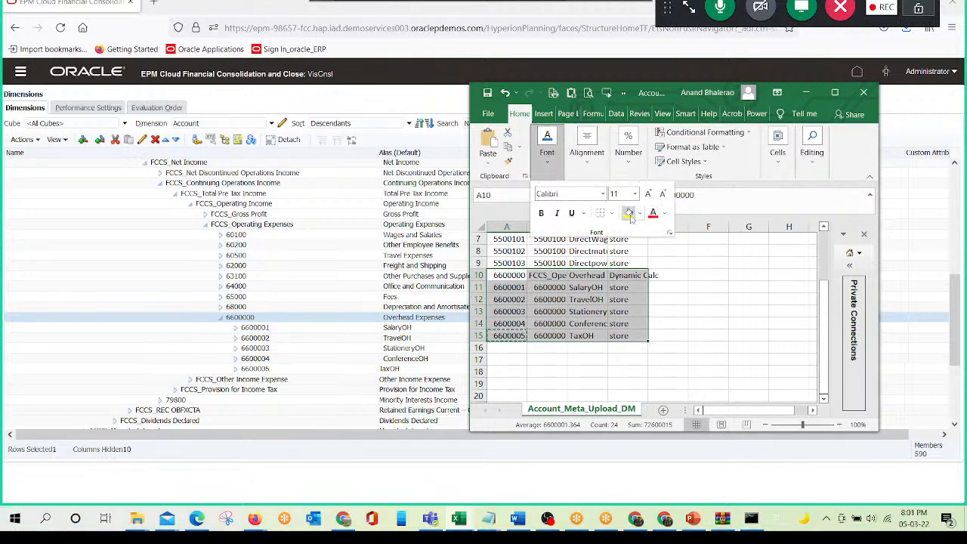
{"action": "left_click", "coordinate": [628, 212]}
{"action": "left_click", "coordinate": [723, 319]}
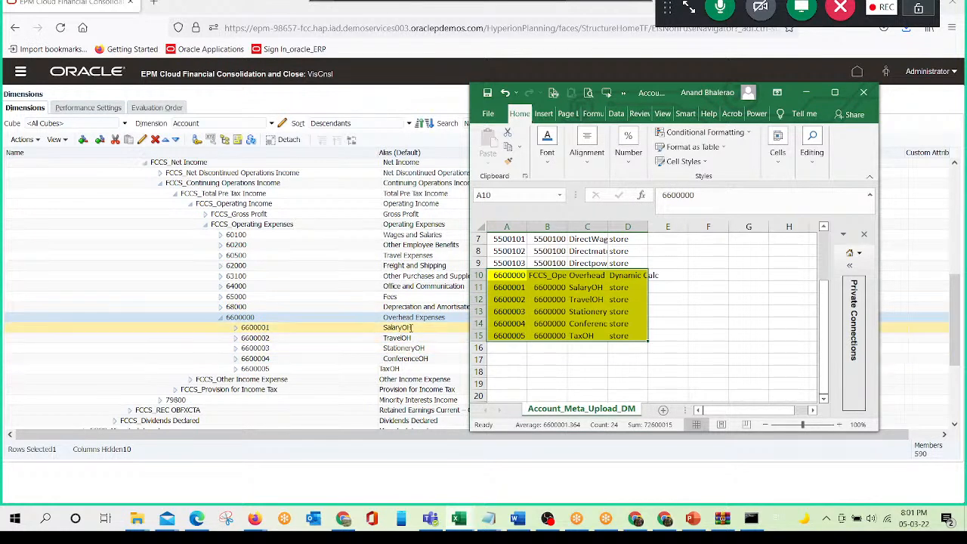
{"action": "left_click_drag", "start_coordinate": [567, 225], "coordinate": [626, 230]}
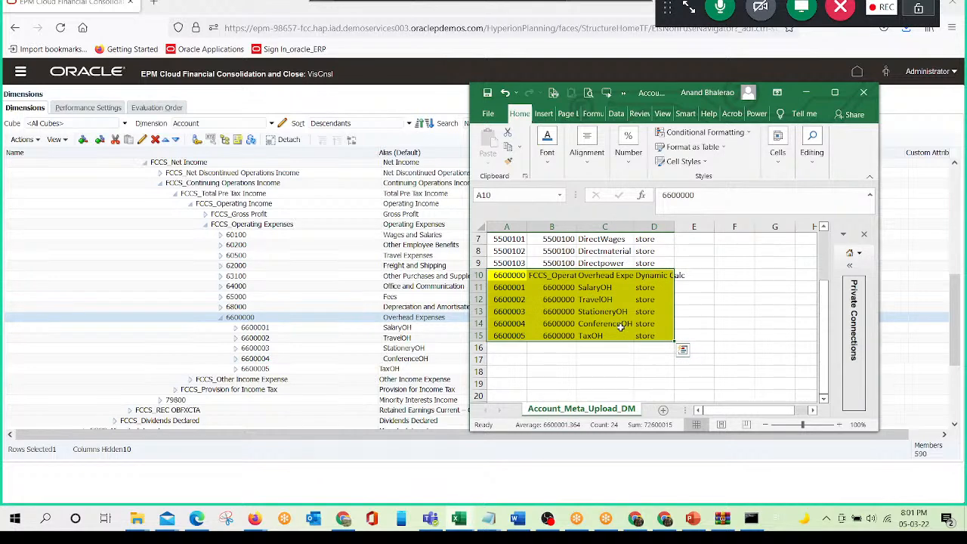
- Take a screen snip of the account hierarchy beside the highlighted rows and go to the end of the Word screenshot document
{"action": "key", "text": "super+shift+s"}
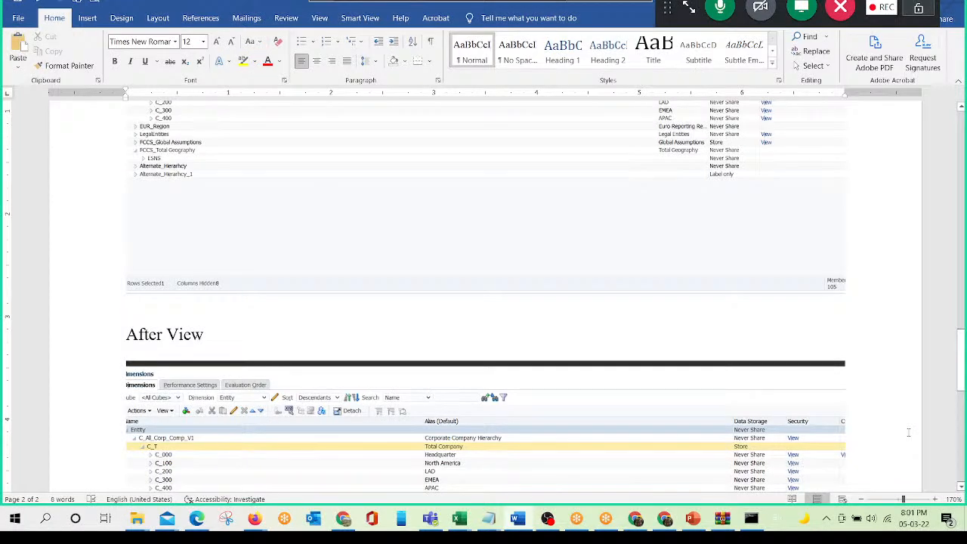
{"action": "scroll", "coordinate": [909, 432], "scroll_direction": "down", "scroll_amount": 5}
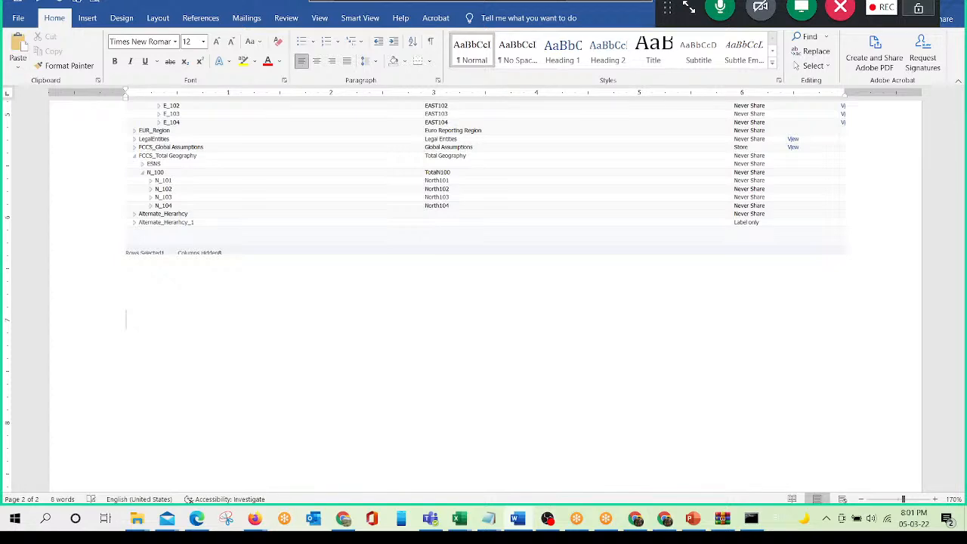
- Switch to the PowerPoint presentation on metadata loading and show its title slide, Oracle Financial Consolidation and Close Cloud
{"action": "key", "text": "alt+Tab"}
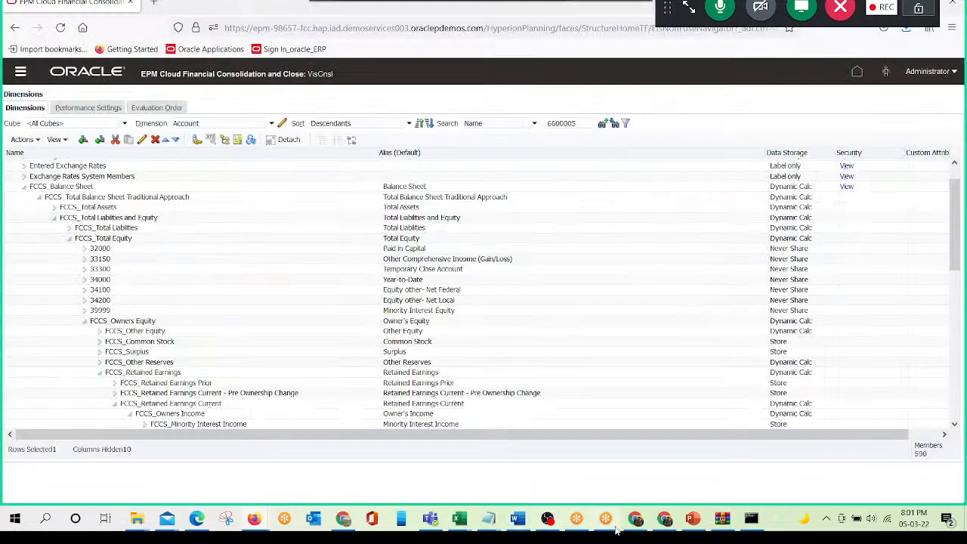
{"action": "key", "text": "alt+Tab"}
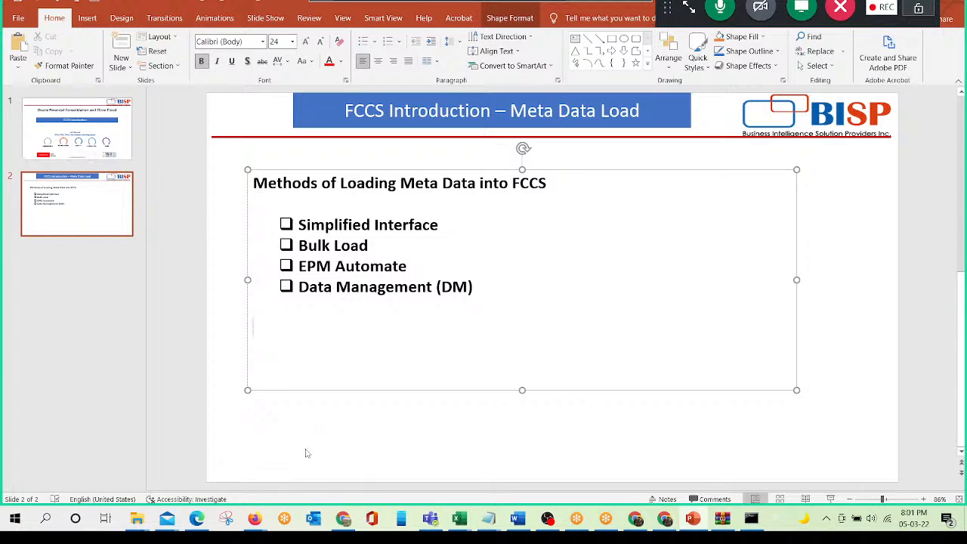
{"action": "left_click", "coordinate": [72, 140]}
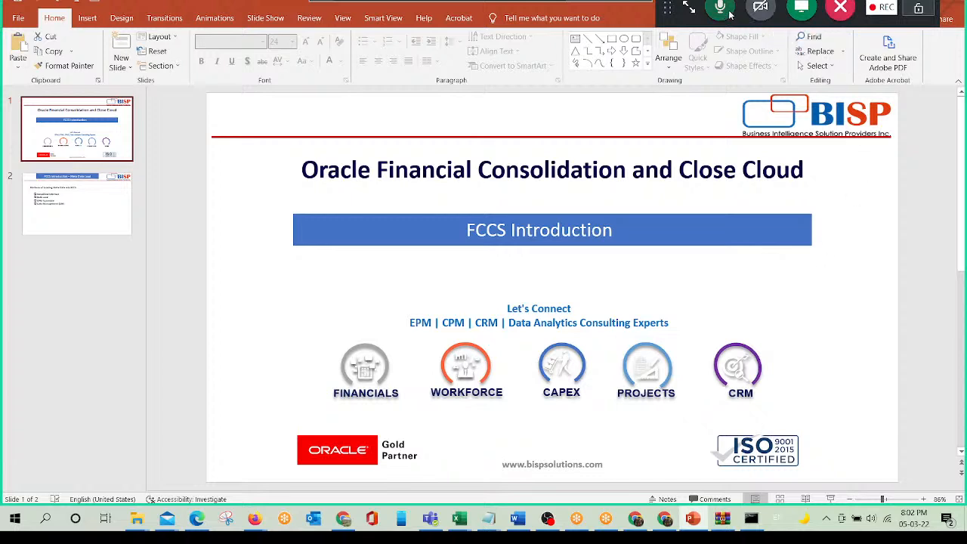
{"action": "left_click", "coordinate": [882, 9]}
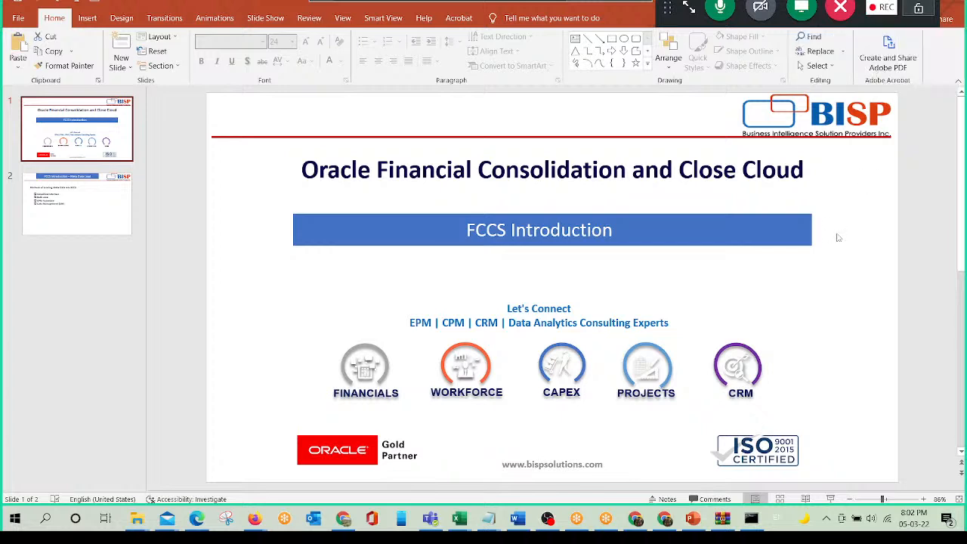
{"action": "mouse_move", "coordinate": [883, 8]}
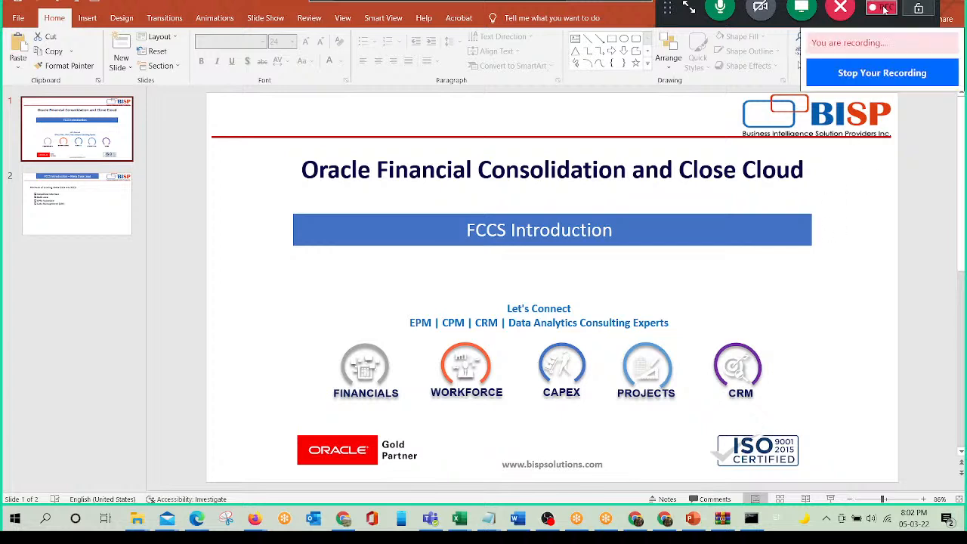
{"action": "left_click", "coordinate": [878, 73]}
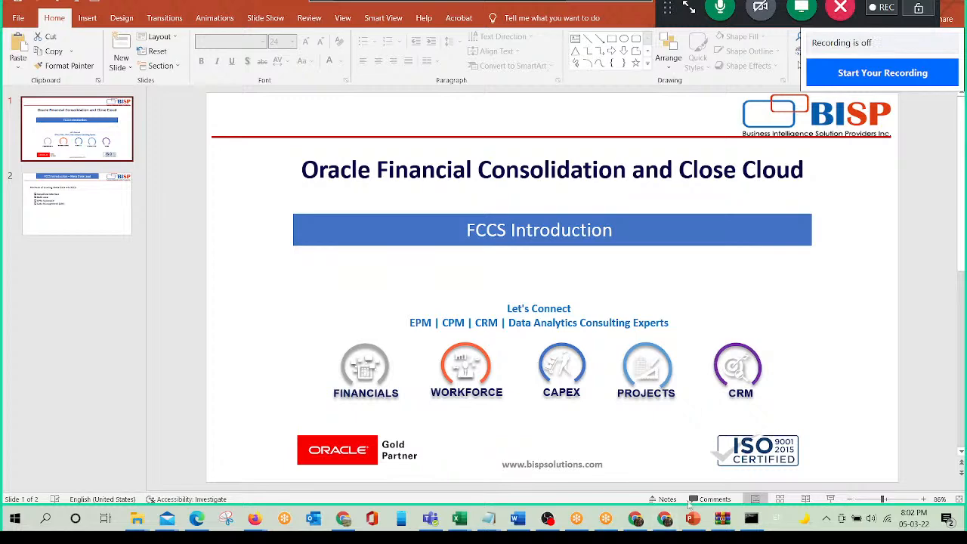
{"action": "left_click", "coordinate": [547, 518]}
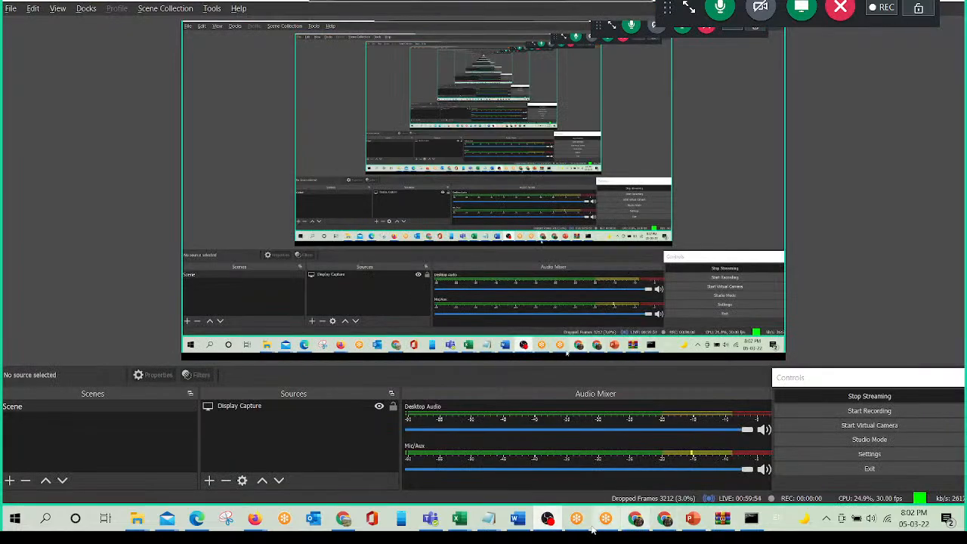
- Minimize OBS Studio and switch to the YouTube Studio live streaming page of the awareness session in Chrome
{"action": "left_click", "coordinate": [545, 521]}
{"action": "left_click", "coordinate": [546, 521]}
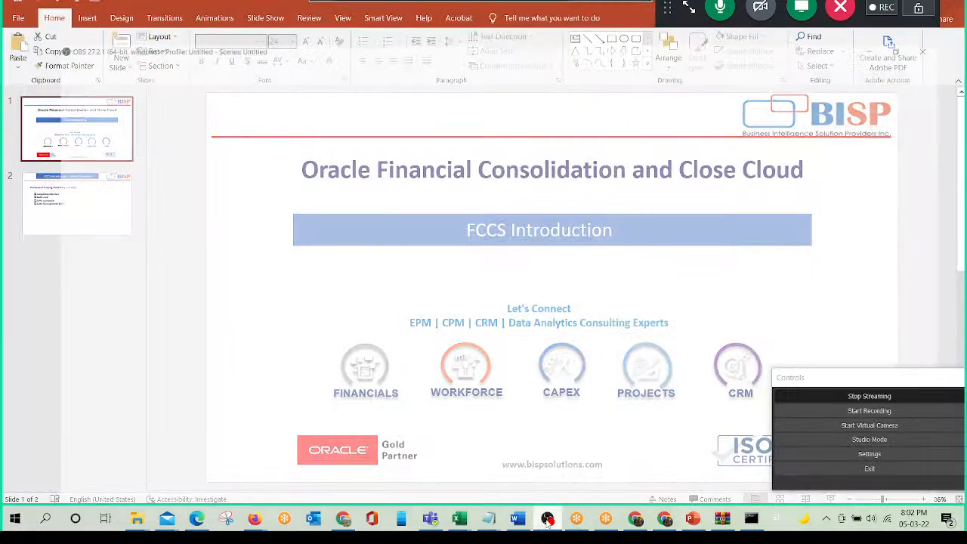
{"action": "left_click", "coordinate": [547, 521]}
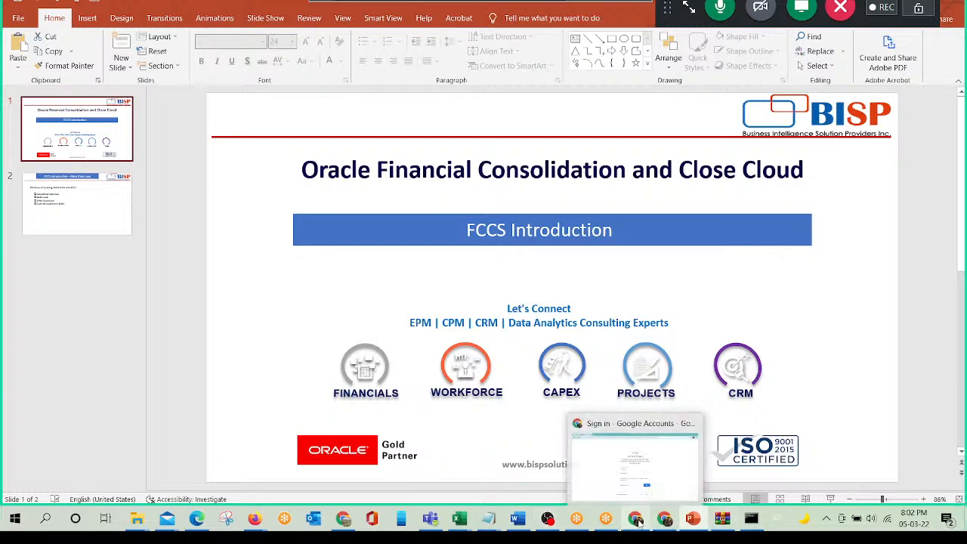
{"action": "mouse_move", "coordinate": [665, 521]}
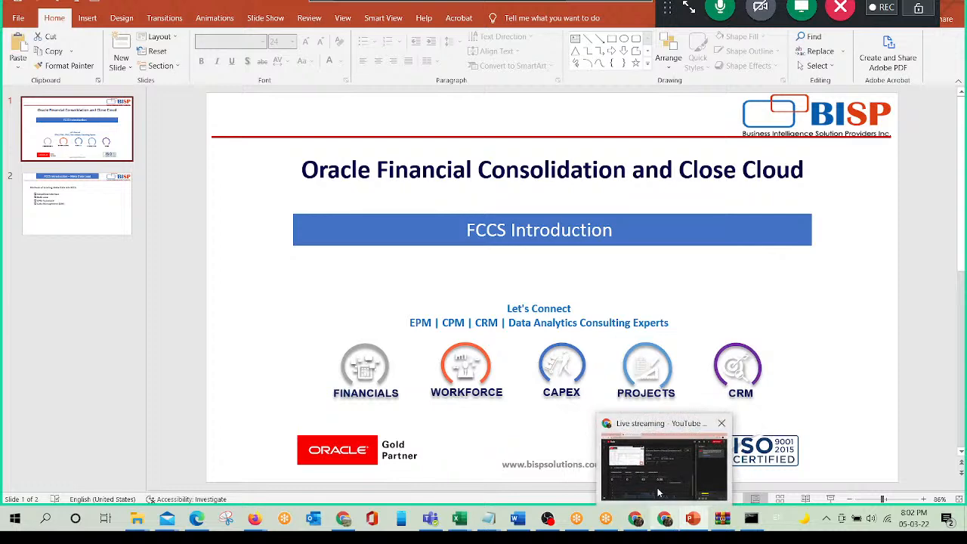
{"action": "left_click", "coordinate": [658, 492]}
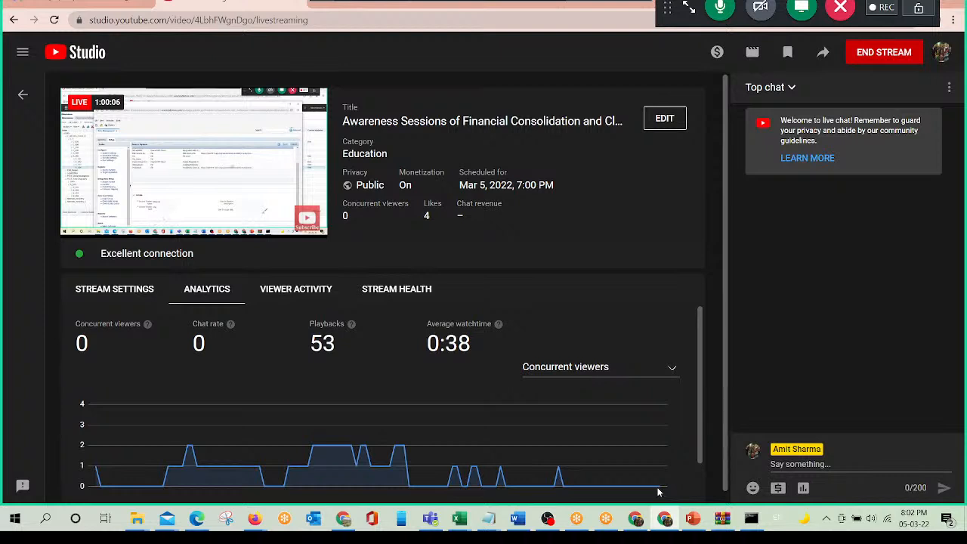
- Leave the online meeting and switch to OBS Studio, showing its streaming controls
{"action": "left_click", "coordinate": [844, 9]}
{"action": "left_click", "coordinate": [523, 306]}
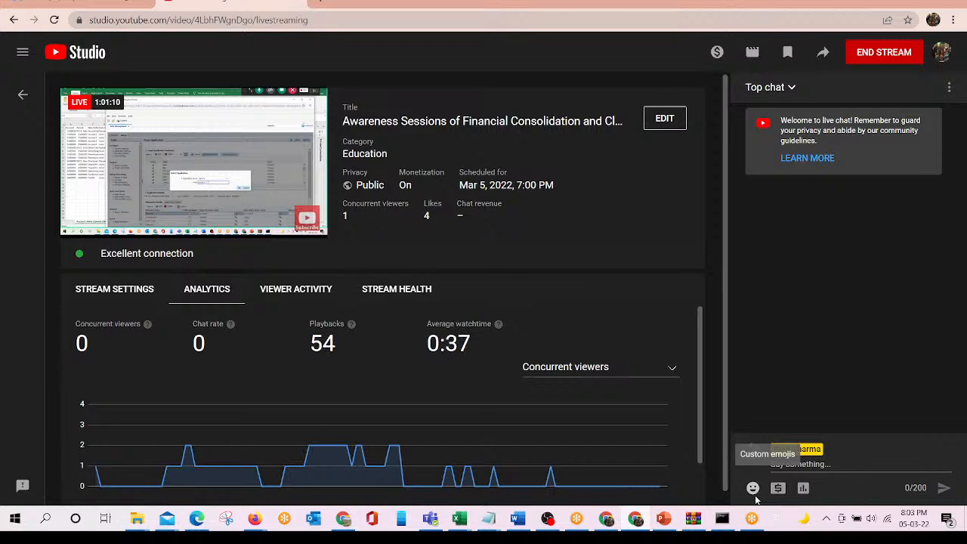
{"action": "mouse_move", "coordinate": [610, 522]}
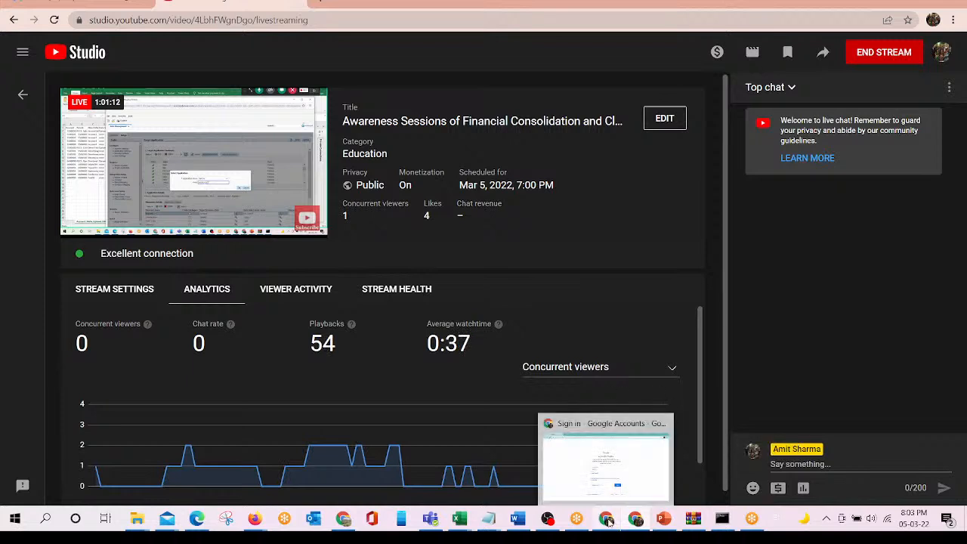
{"action": "mouse_move", "coordinate": [240, 142]}
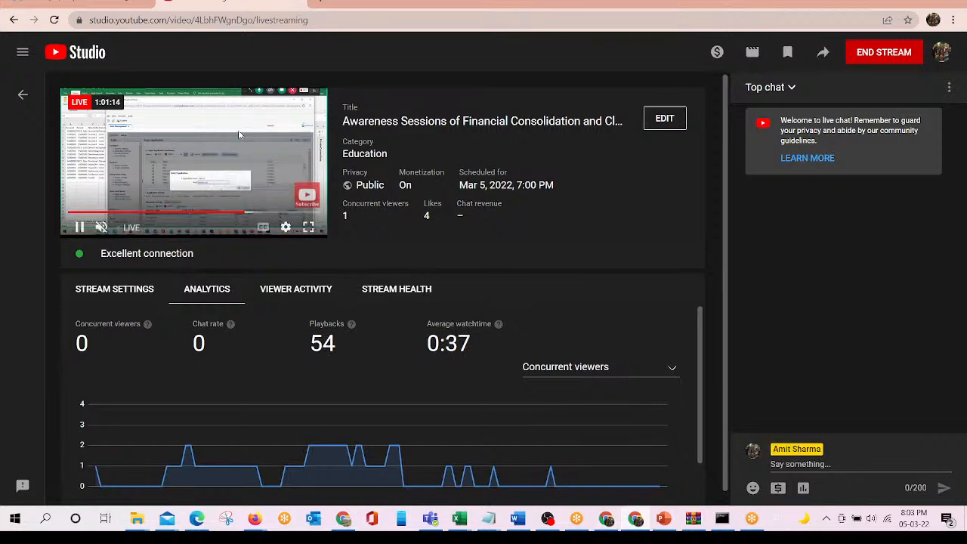
{"action": "left_click", "coordinate": [548, 520]}
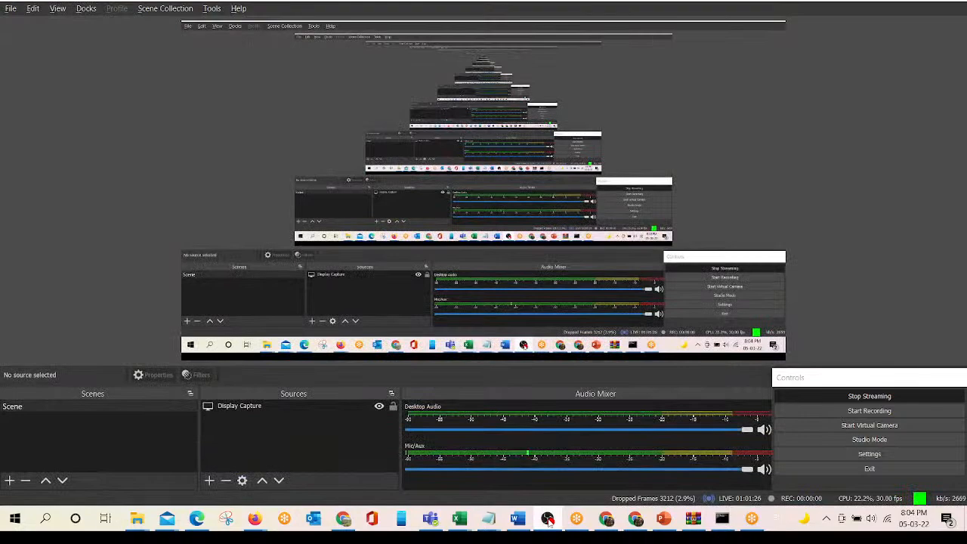